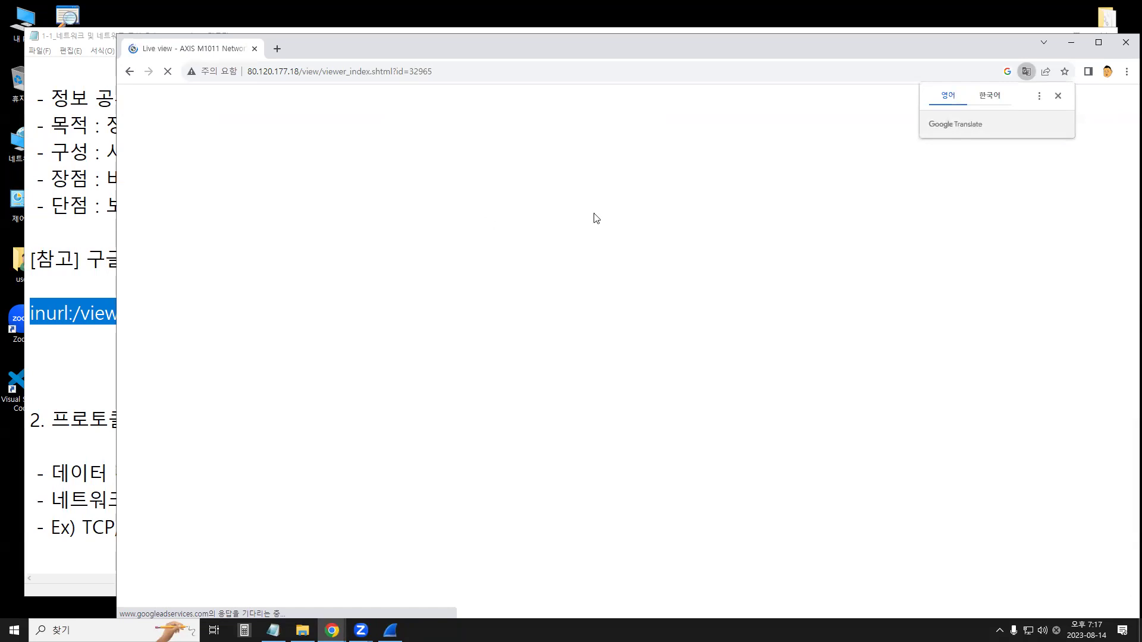
Dismiss the translation prompts on the AXIS camera pages and view the AXIS 241S Video Server live view page
click(1058, 95)
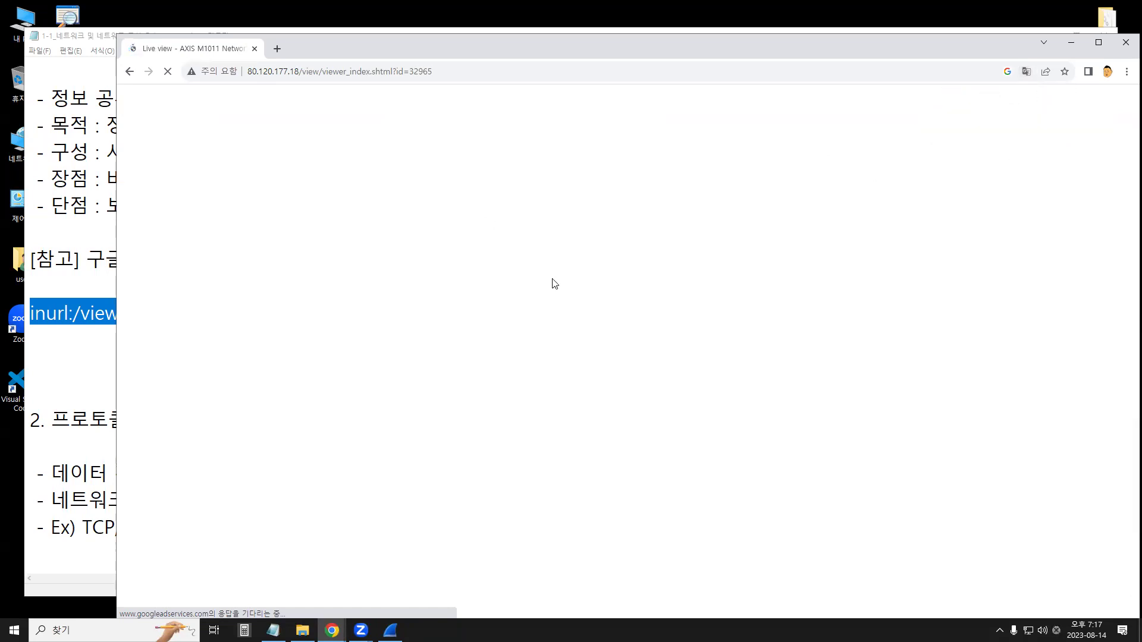
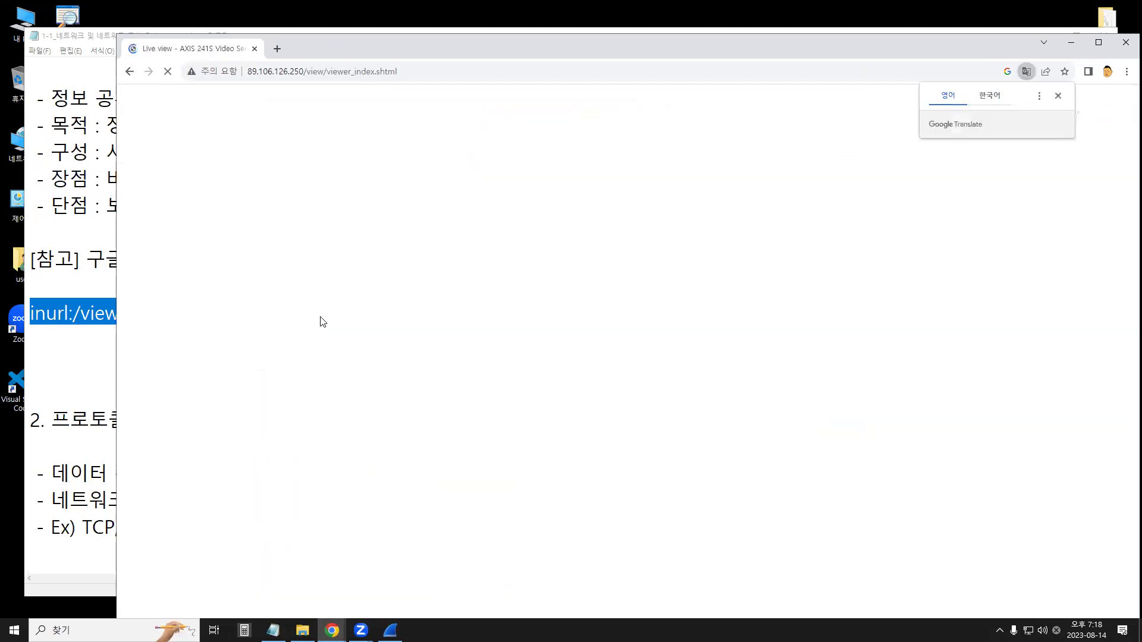
click(1058, 96)
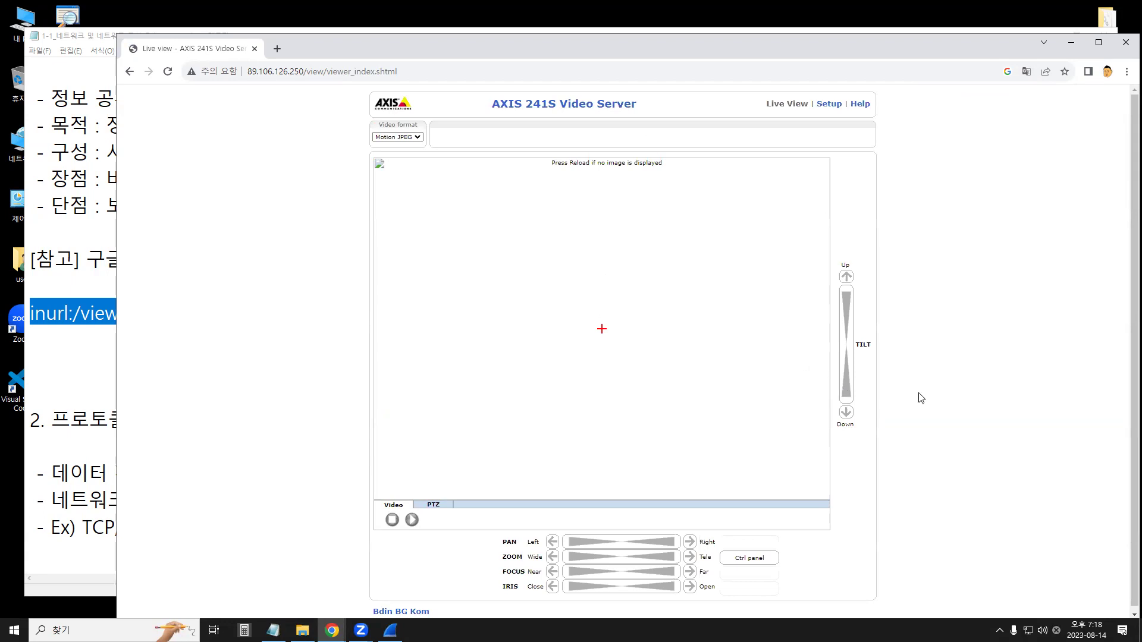
scroll(925, 397, down, 1)
scroll(862, 417, up, 1)
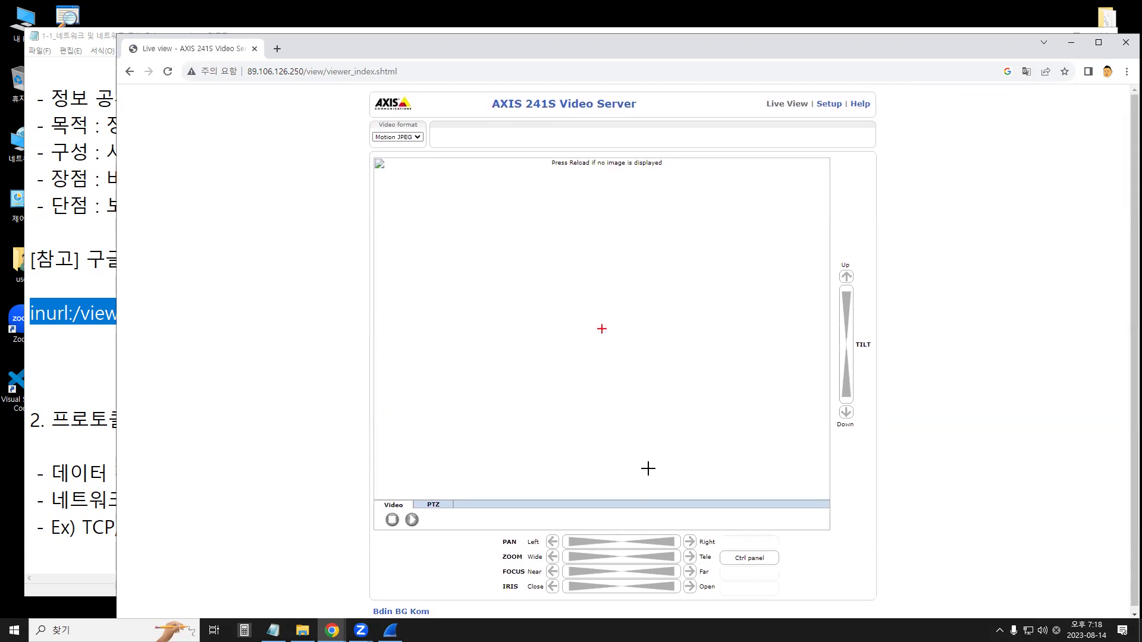
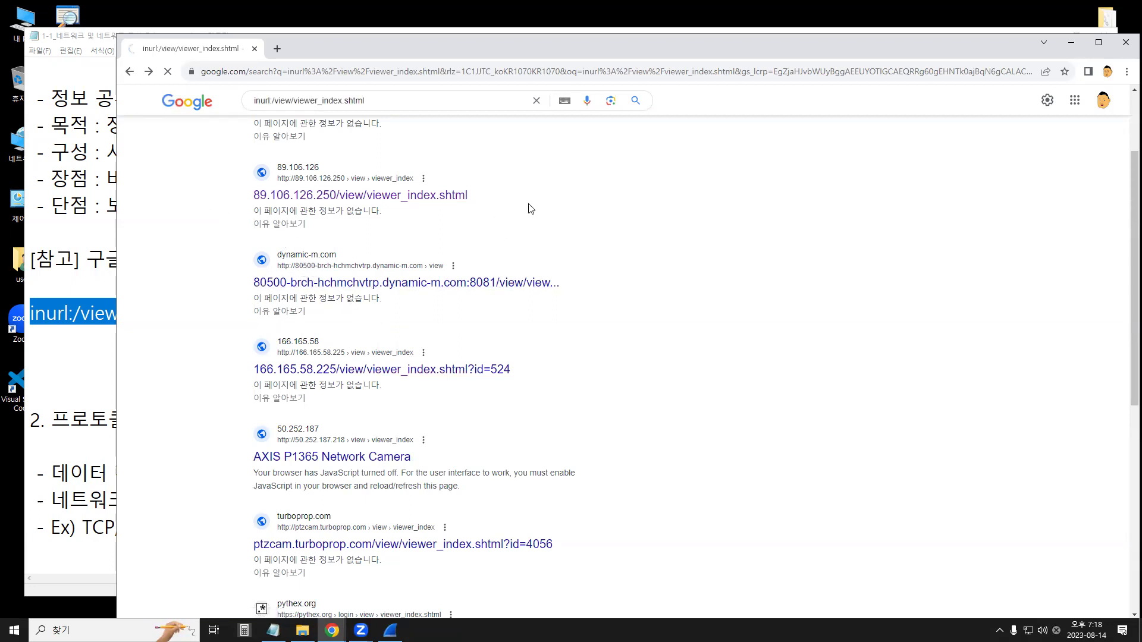
Look through the Google search results for inurl:/view/viewer_index.shtml
scroll(373, 301, down, 5)
scroll(373, 301, down, 3)
scroll(374, 280, up, 10)
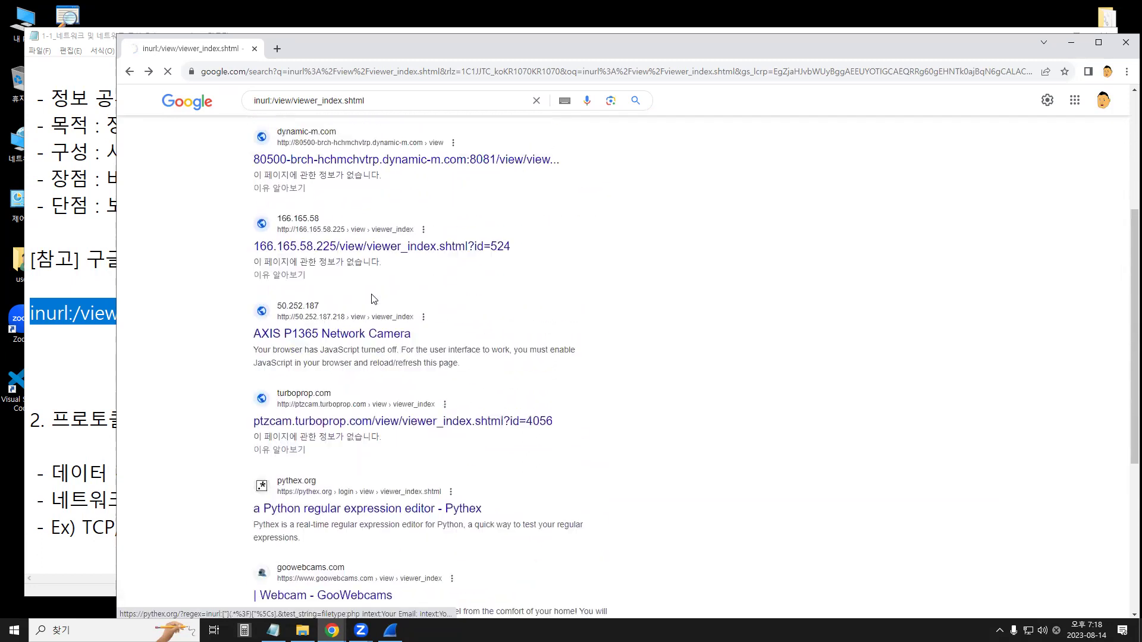
Switch to the Notepad lecture notes and highlight the inurl:/view/viewer_index.shtml search query, then clear the selection
click(69, 258)
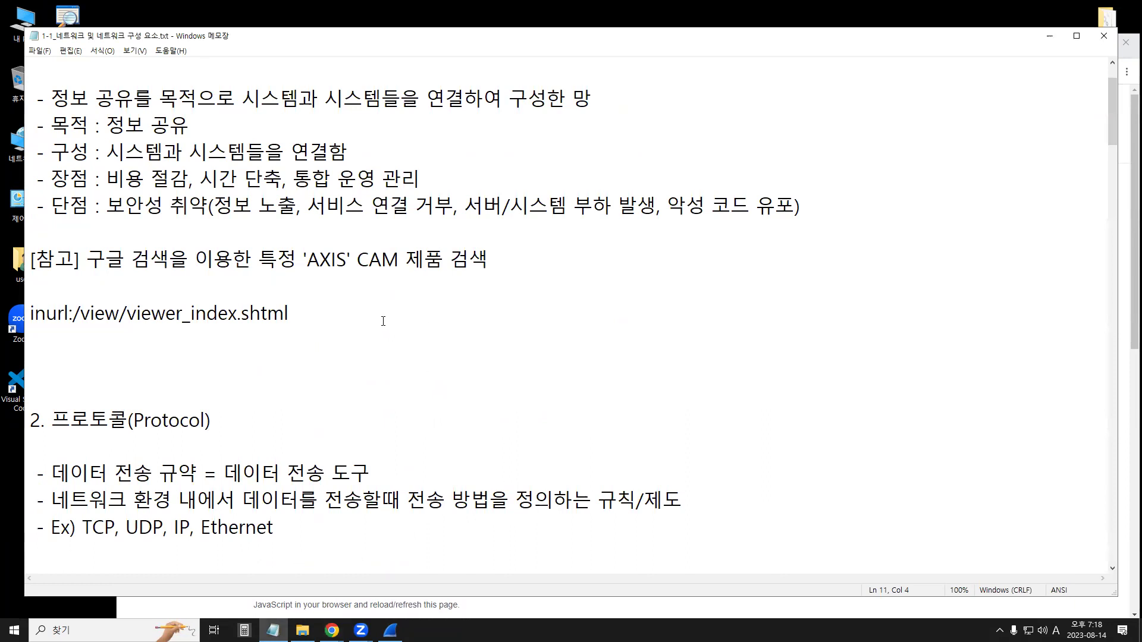
drag(327, 308, 25, 308)
click(289, 312)
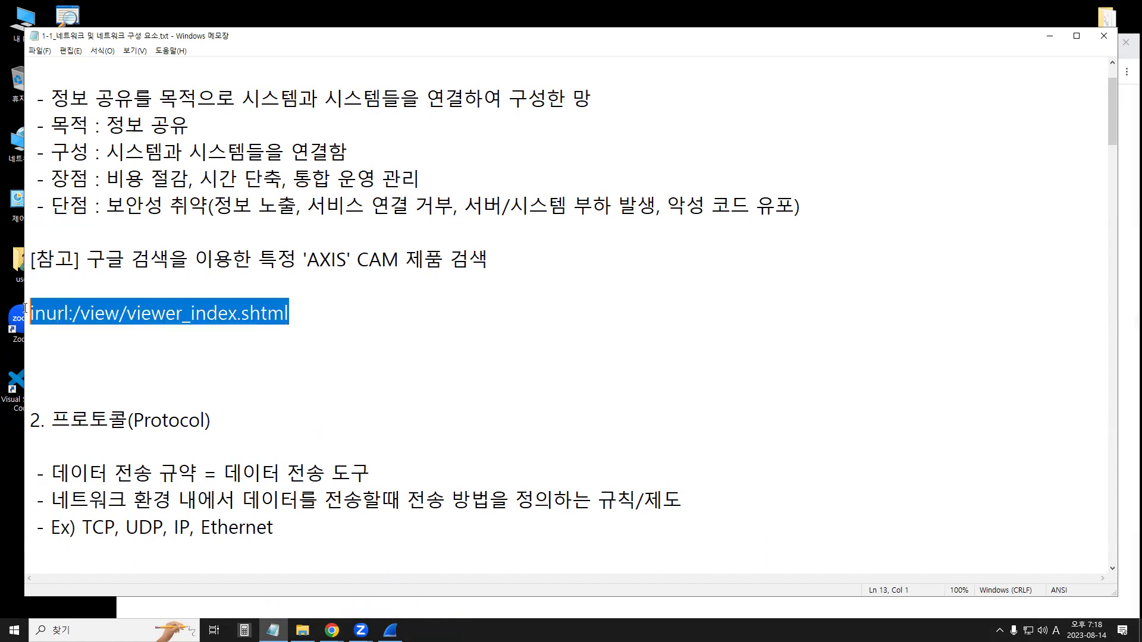
click(120, 337)
Go to section 2 of the notes and highlight its heading 프로토콜(Protocol)
scroll(120, 330, down, 2)
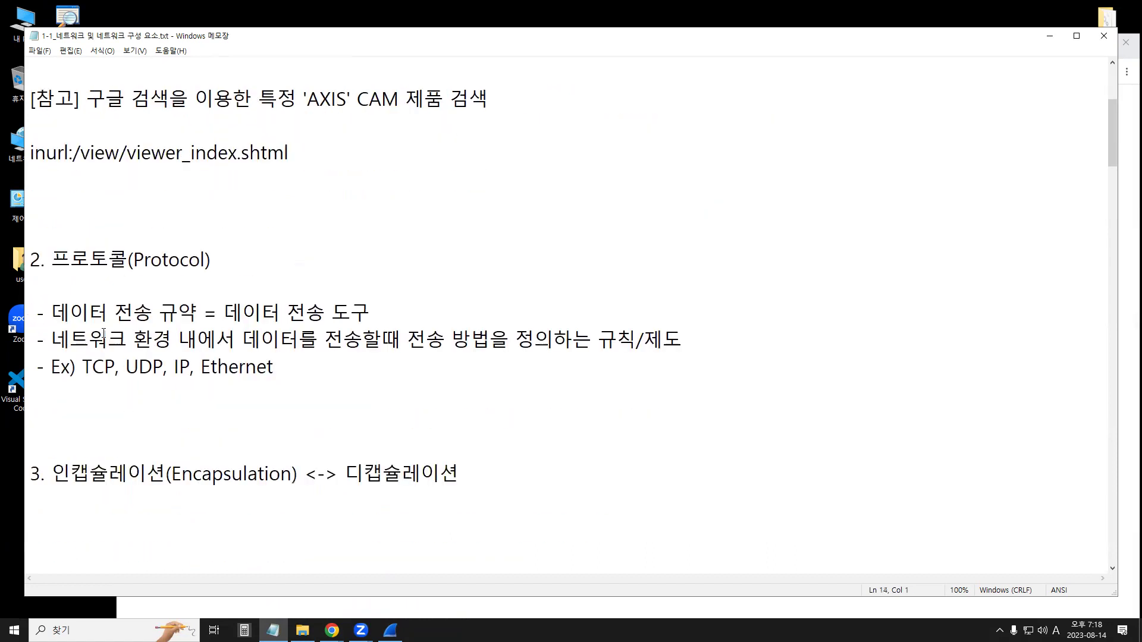
scroll(104, 333, down, 2)
drag(46, 99, 110, 99)
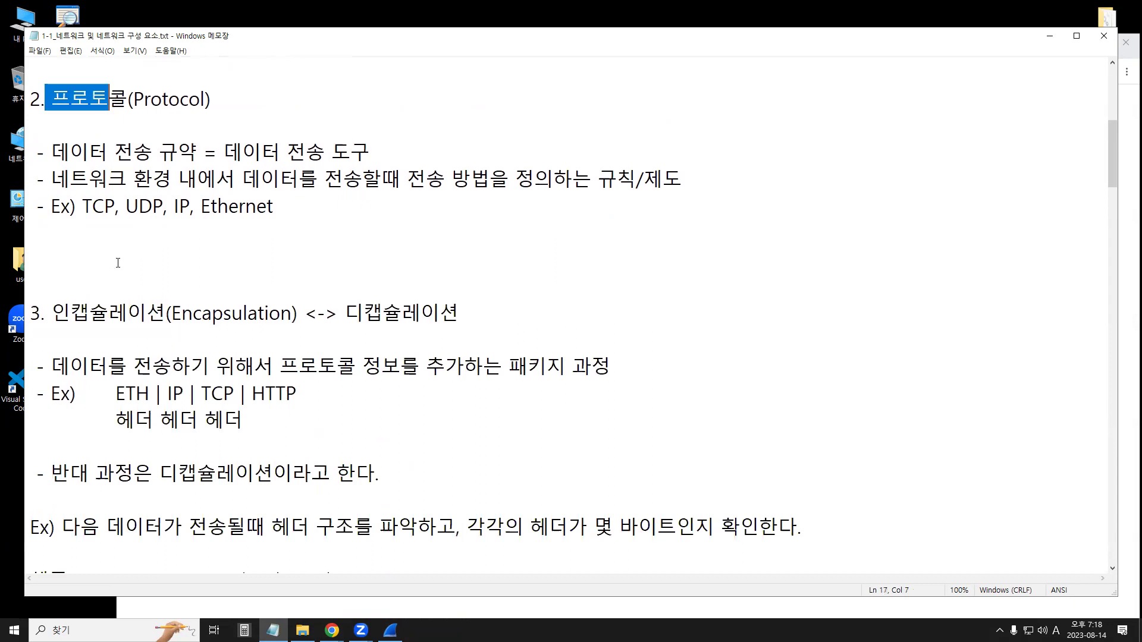
scroll(184, 269, up, 2)
click(220, 260)
drag(220, 260, 51, 260)
click(184, 273)
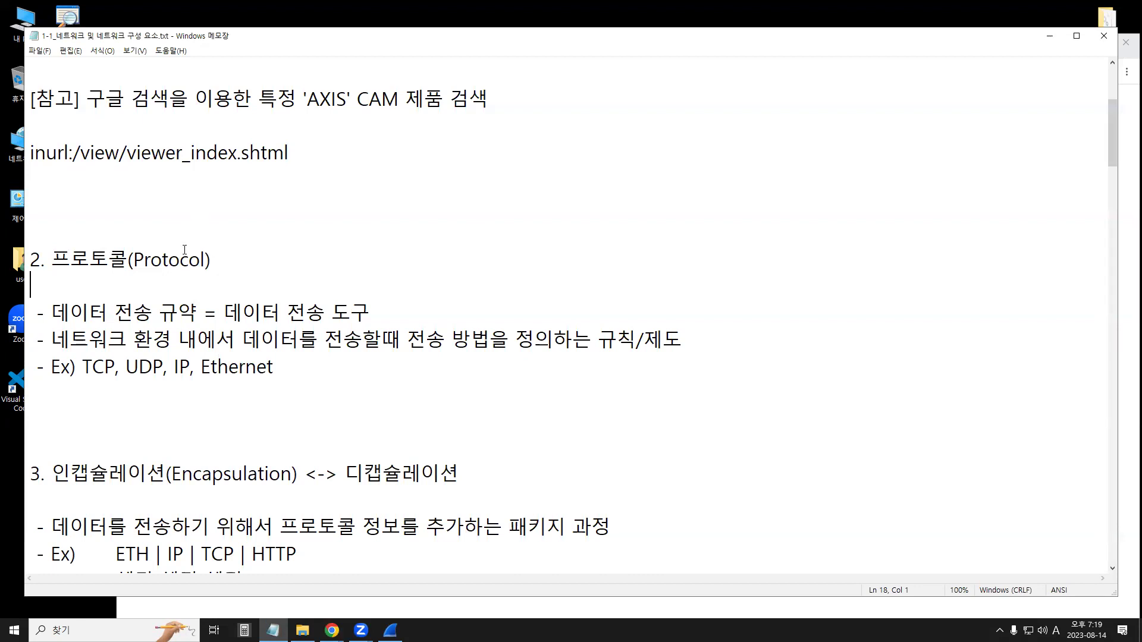
Highlight the phrase 데이터 전송 규약 in the first line of the protocol definition, including the word 규약 by itself
drag(52, 311, 171, 305)
click(172, 306)
double_click(171, 313)
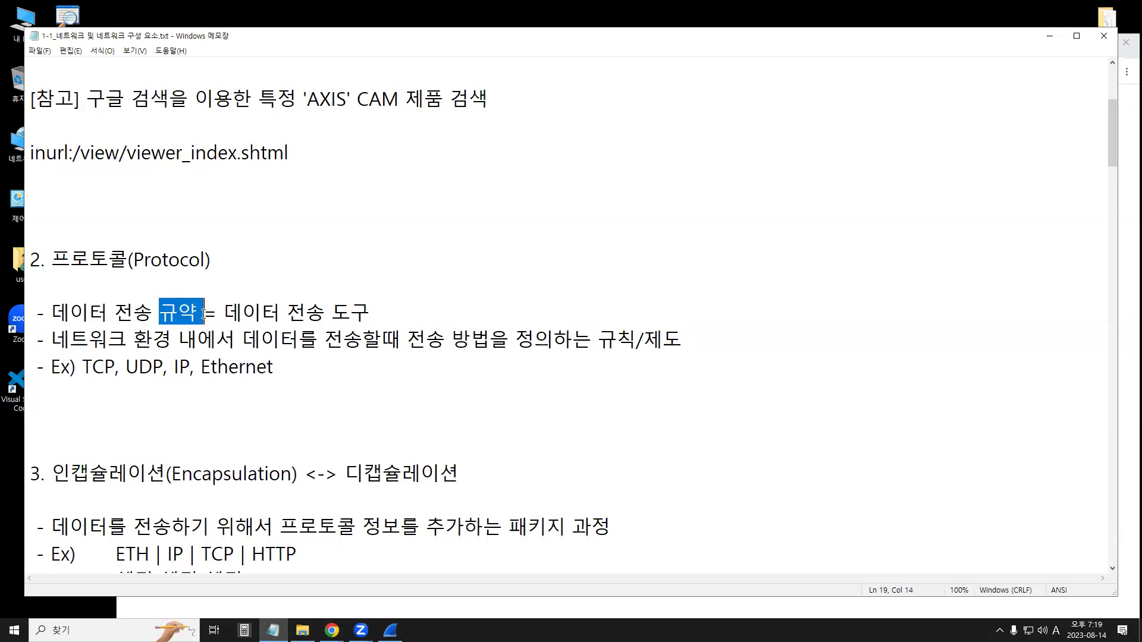
drag(52, 312, 196, 311)
click(177, 318)
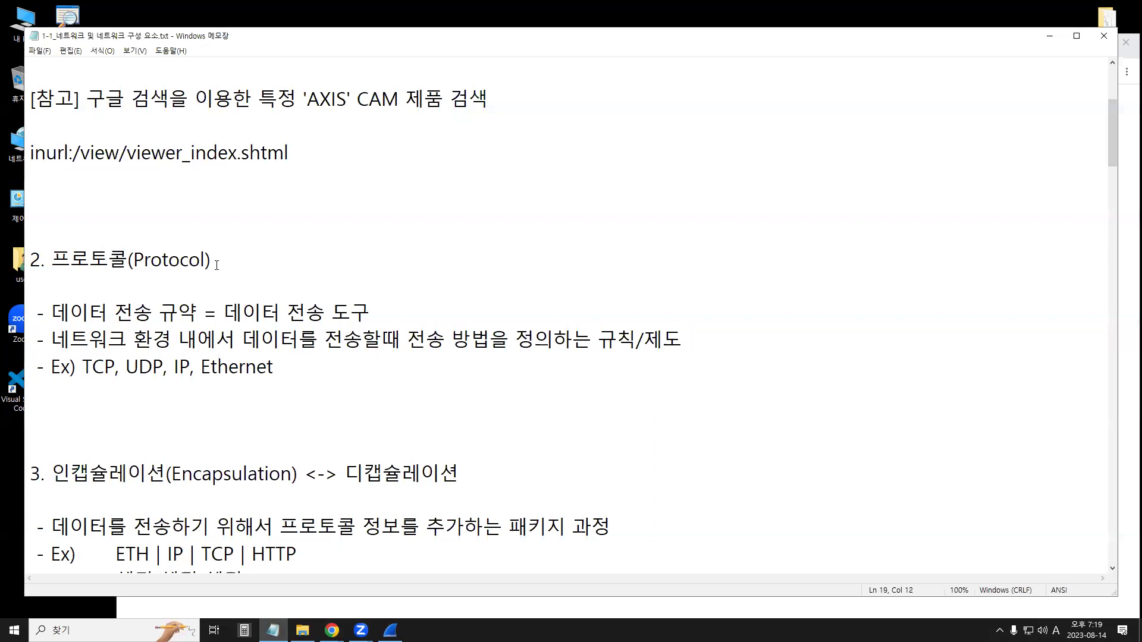
Review the section headings 네트워크, 프로토콜(Protocol) and 인캡슐레이션 in the notes, highlighting each one in order
scroll(215, 265, up, 3)
drag(128, 125, 52, 126)
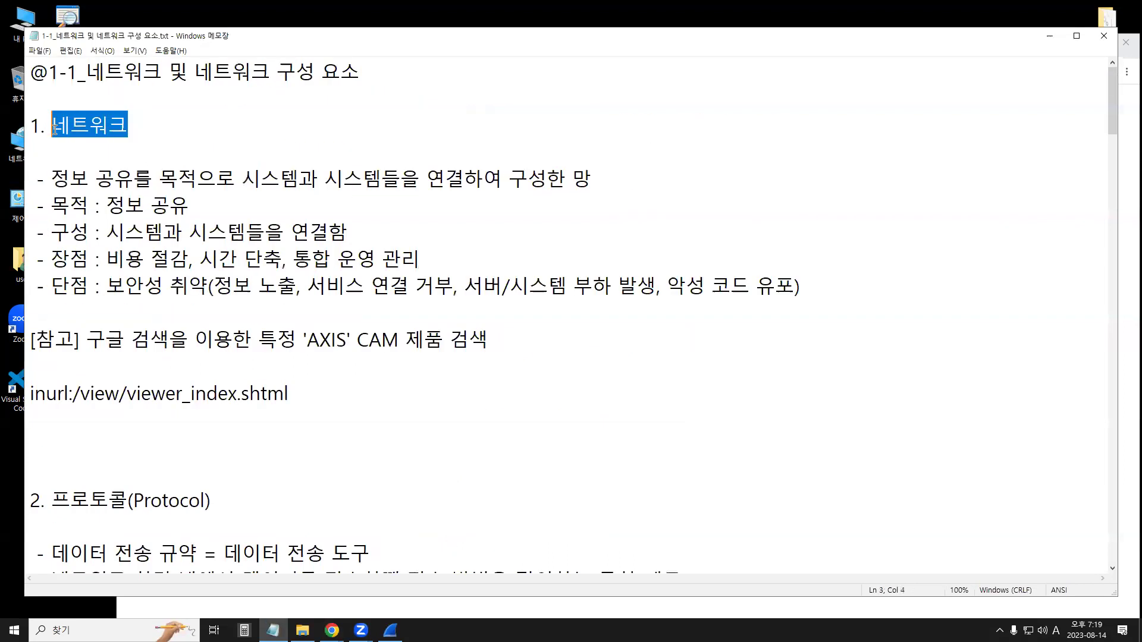
scroll(206, 362, down, 2)
drag(212, 340, 52, 341)
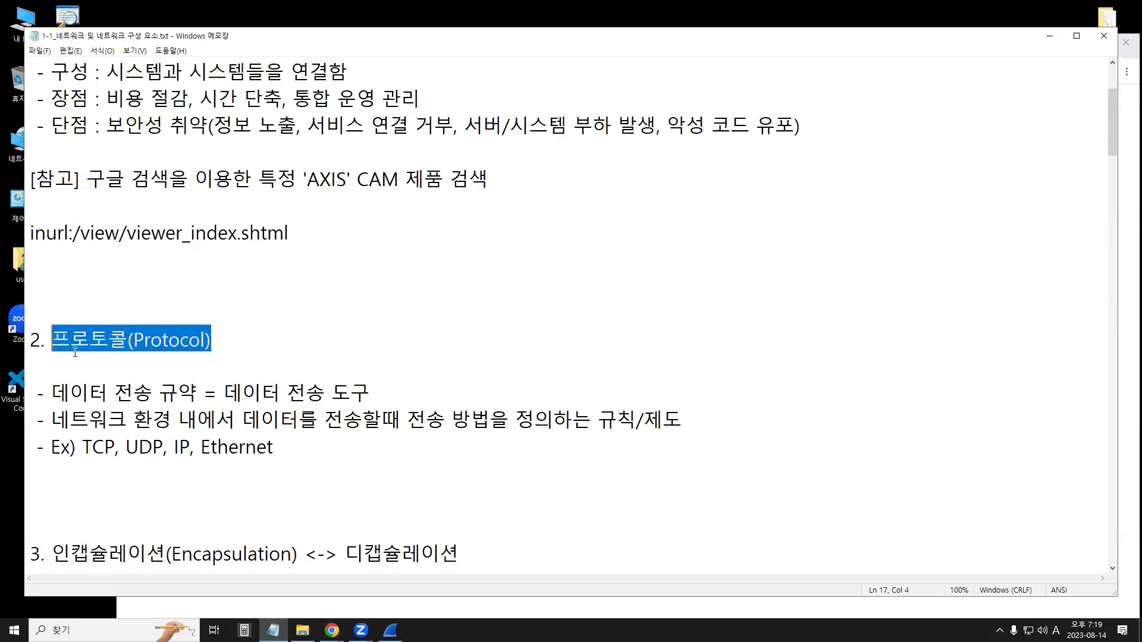
scroll(106, 381, down, 1)
scroll(106, 381, down, 2)
drag(52, 312, 166, 313)
scroll(140, 372, down, 3)
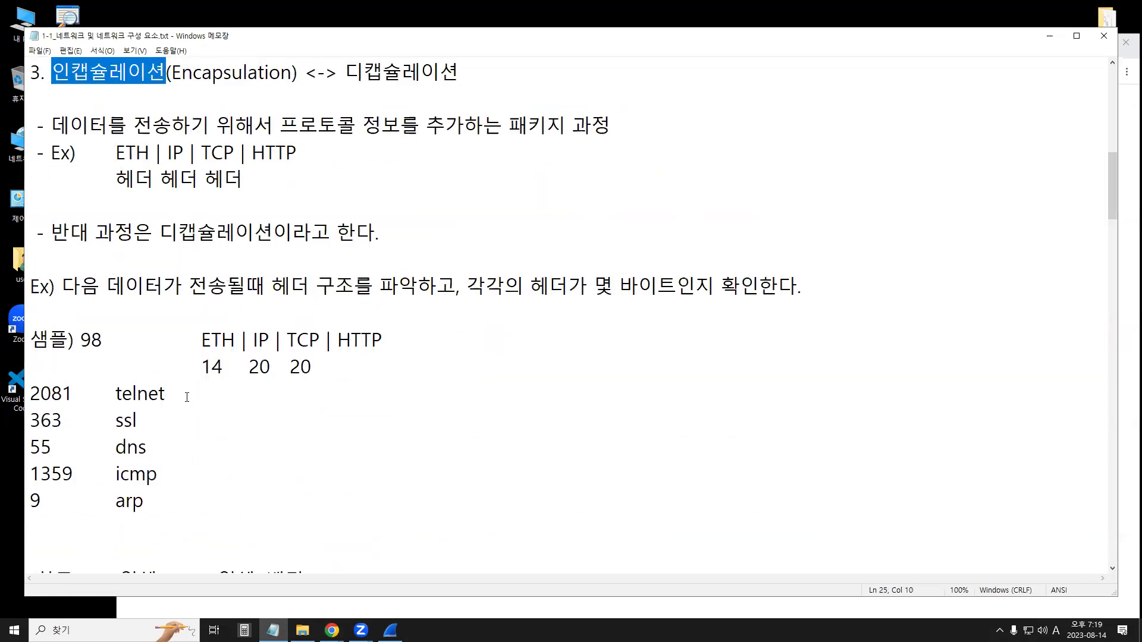
scroll(189, 395, up, 7)
scroll(189, 395, down, 3)
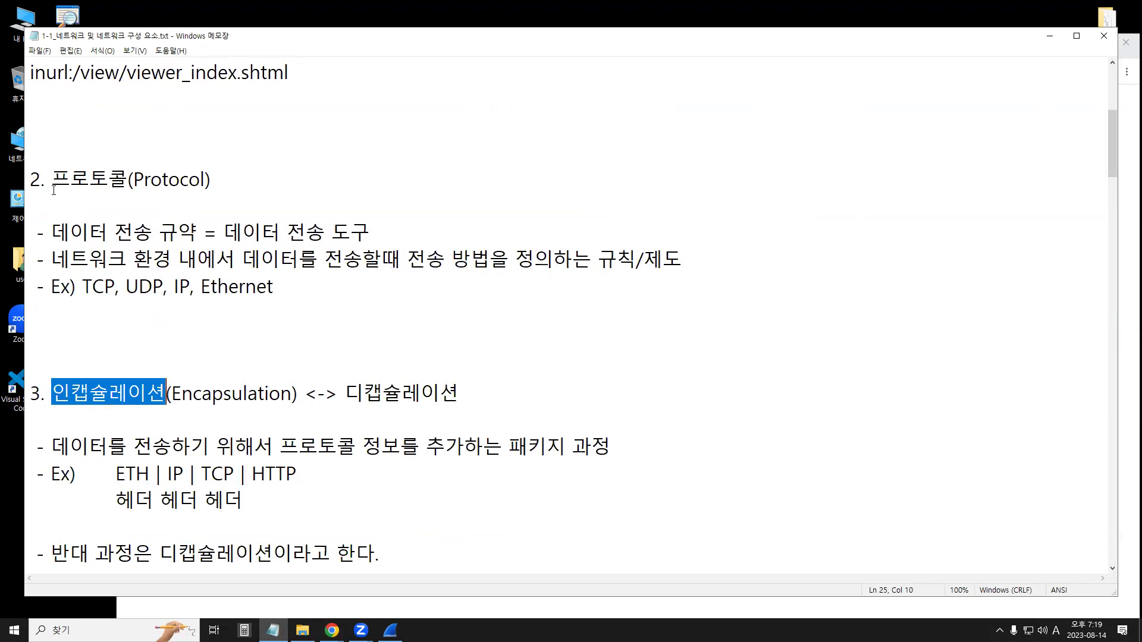
Highlight the protocol heading and the parts of its first definition line, 데이터 전송 규약 = 데이터 전송 도구
drag(52, 179, 205, 179)
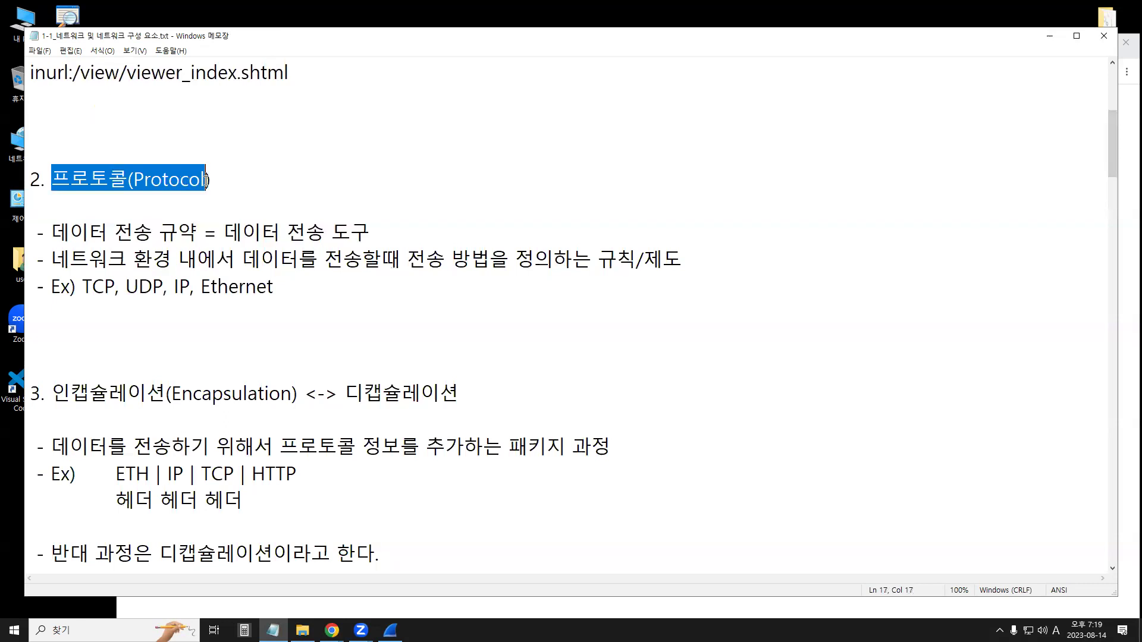
click(238, 199)
drag(51, 179, 209, 179)
drag(56, 240, 121, 233)
drag(52, 233, 185, 228)
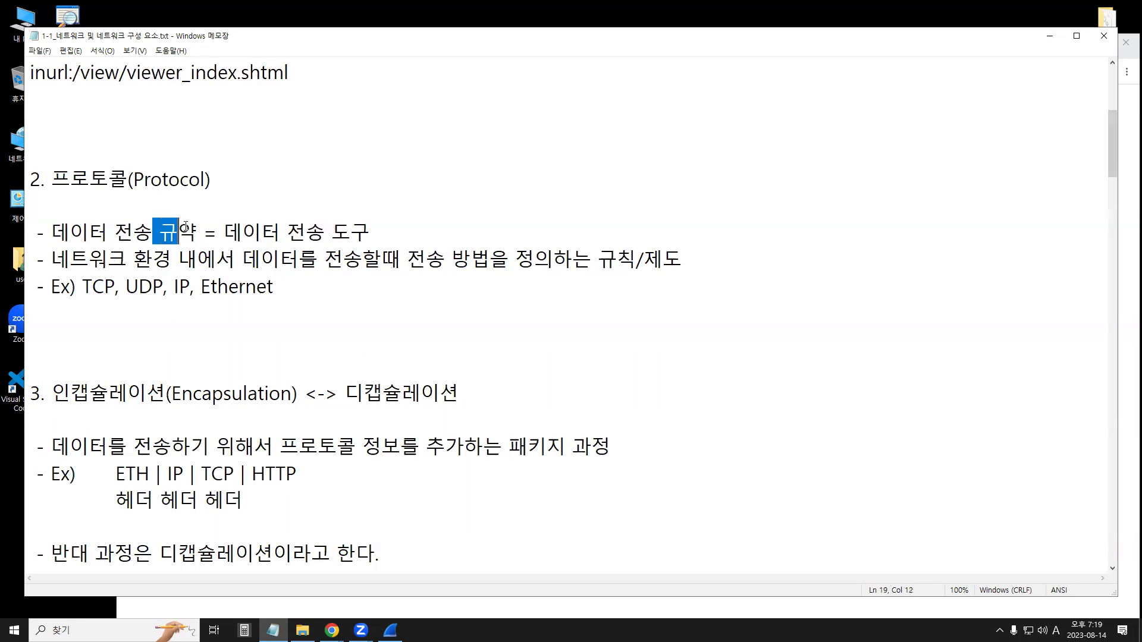
drag(52, 233, 334, 230)
click(171, 256)
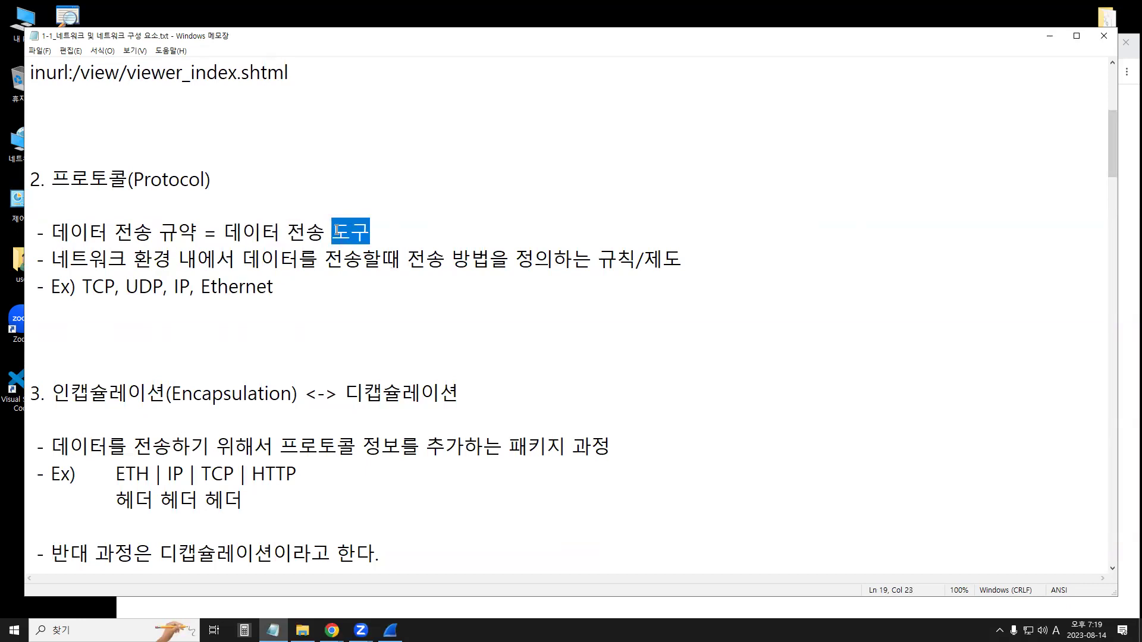
click(344, 259)
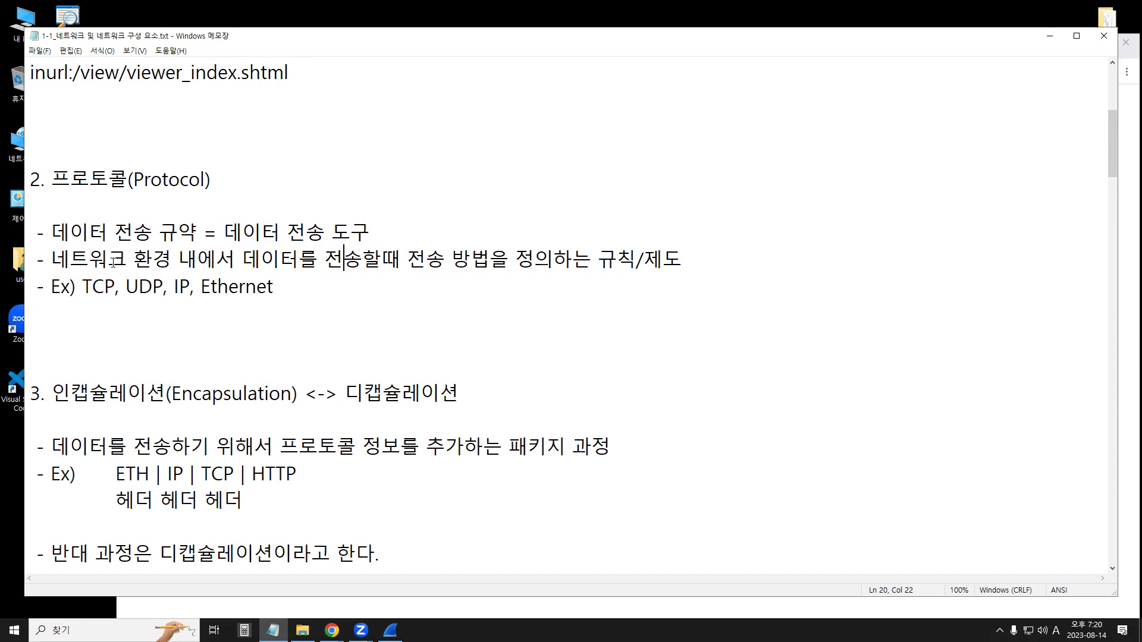
Highlight 전송 방법을 정의하는 규칙/제도 in the second definition line, and review the protocol heading and first definition again
drag(56, 260, 663, 257)
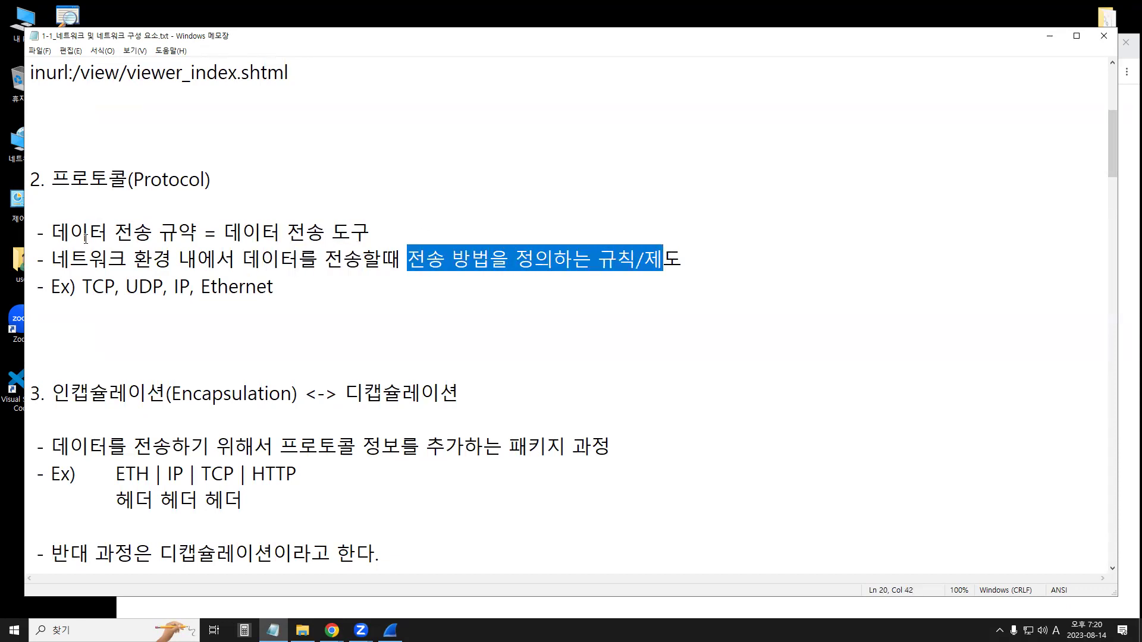
drag(51, 179, 212, 180)
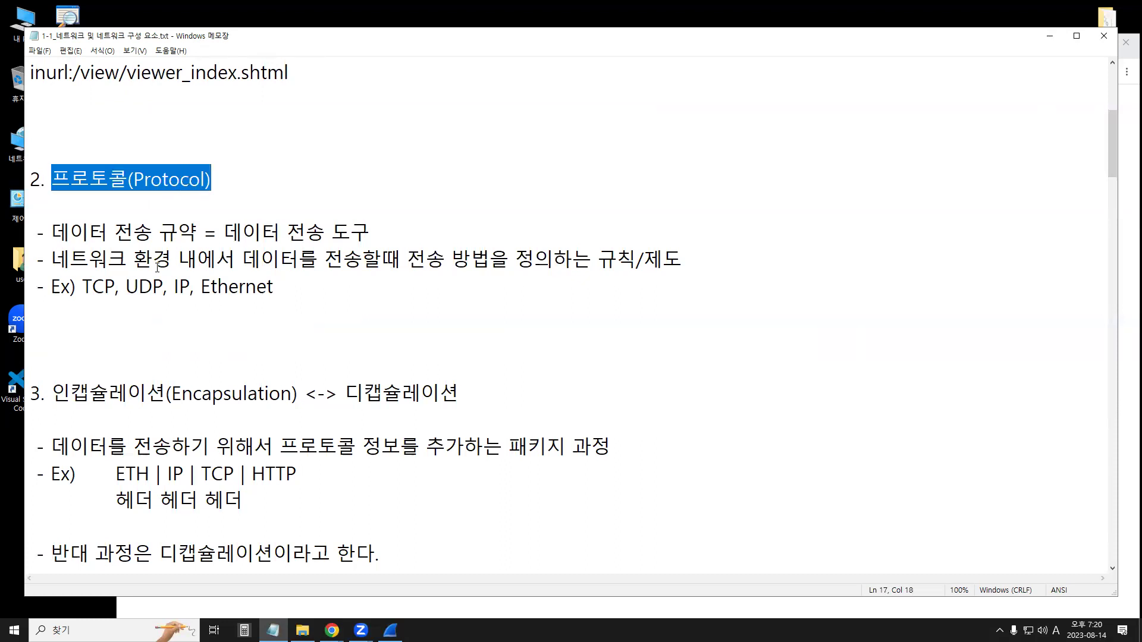
drag(52, 233, 179, 232)
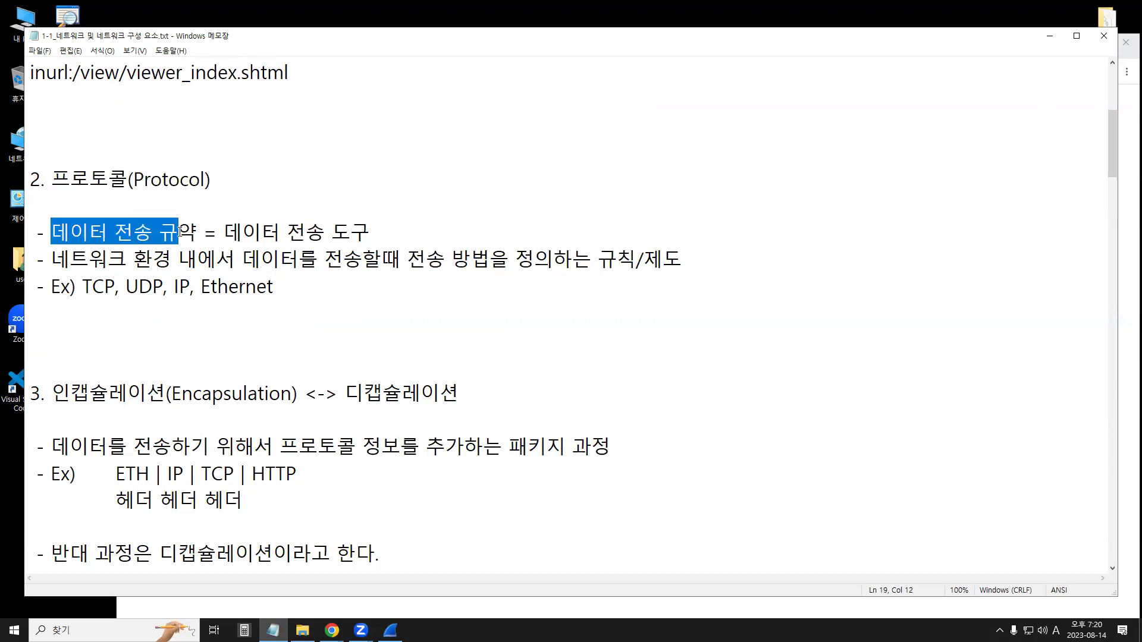
click(240, 257)
drag(37, 179, 218, 165)
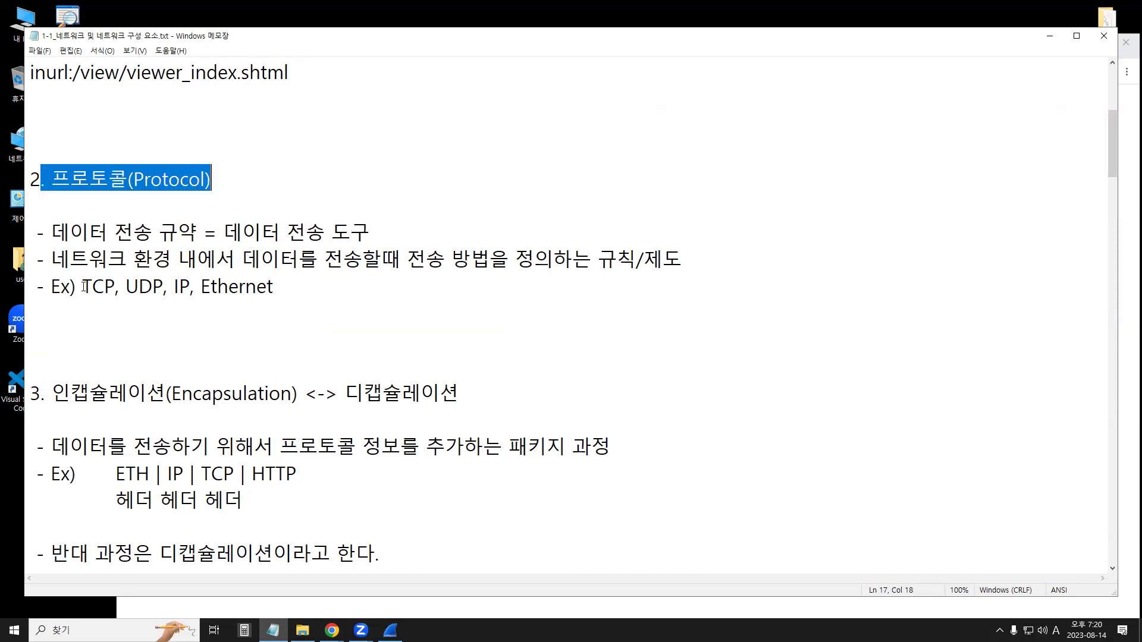
Highlight the example protocols TCP, UDP, IP, Ethernet in the protocol section of the notes
drag(83, 286, 293, 280)
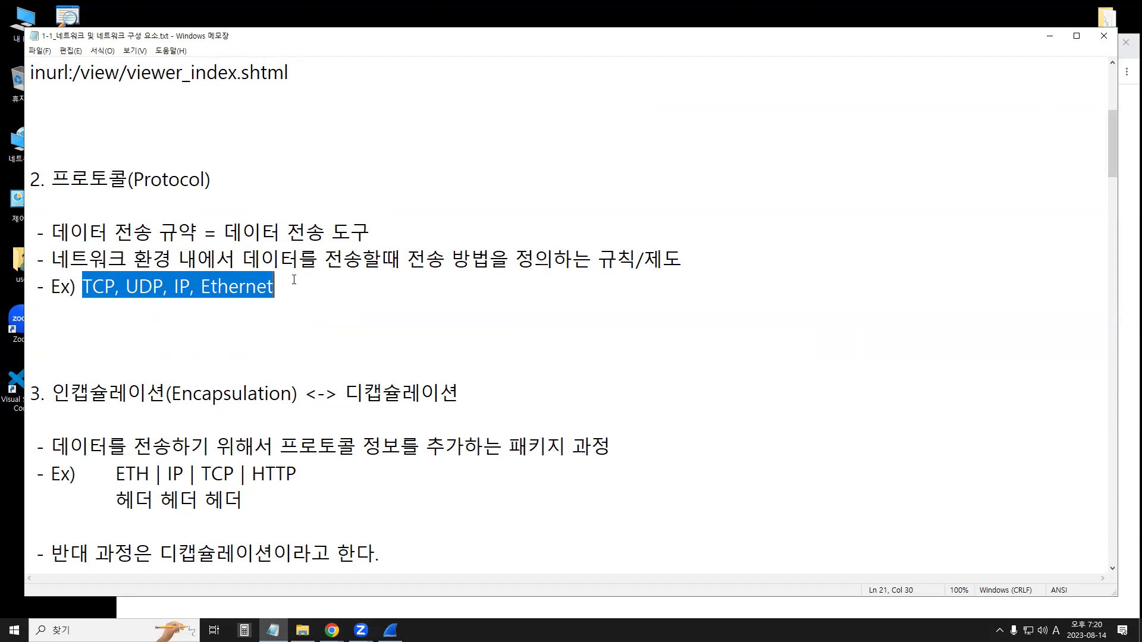
click(293, 280)
drag(275, 285, 167, 285)
drag(93, 286, 163, 286)
drag(273, 286, 84, 279)
click(144, 307)
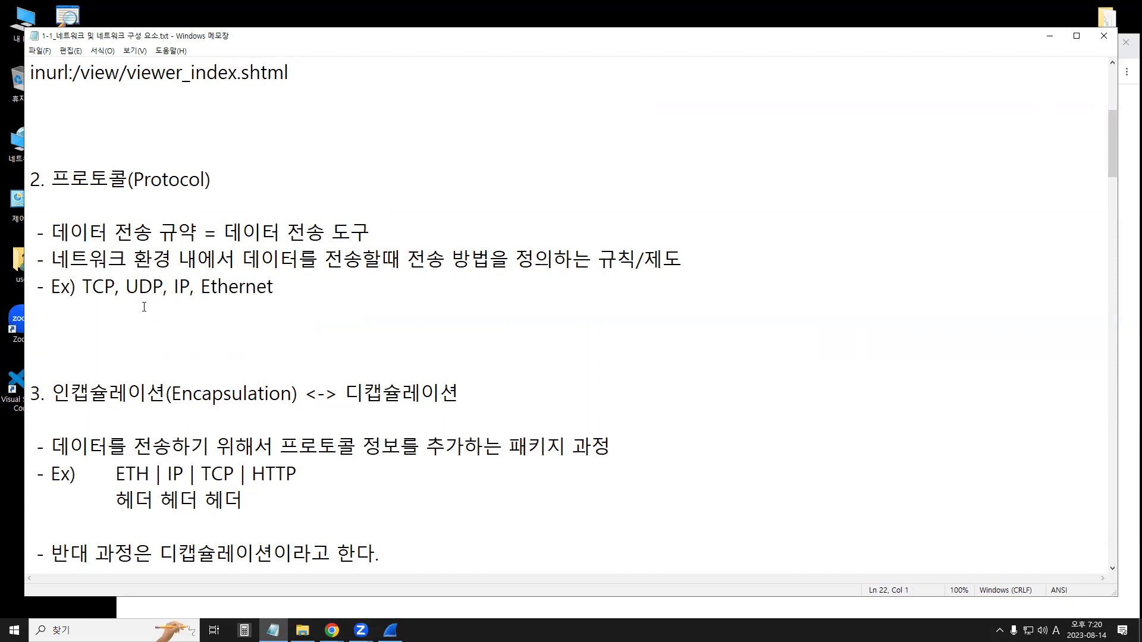
drag(82, 285, 275, 286)
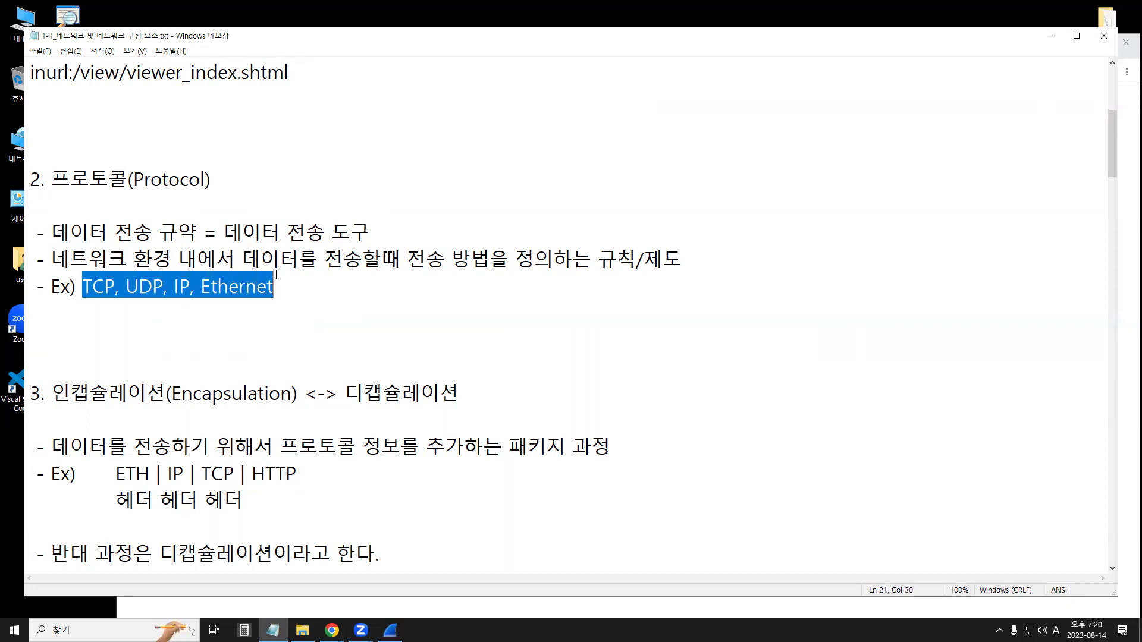
click(183, 303)
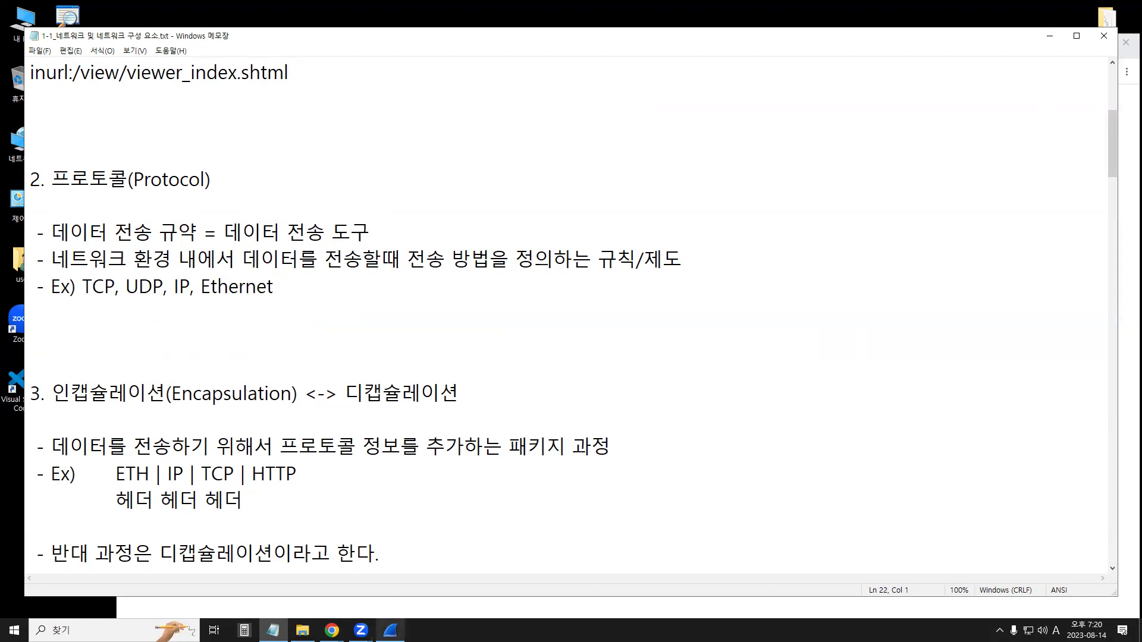
Switch to Wireshark with the open packet capture, and move and enlarge its window over the notes
click(390, 630)
drag(290, 98, 392, 65)
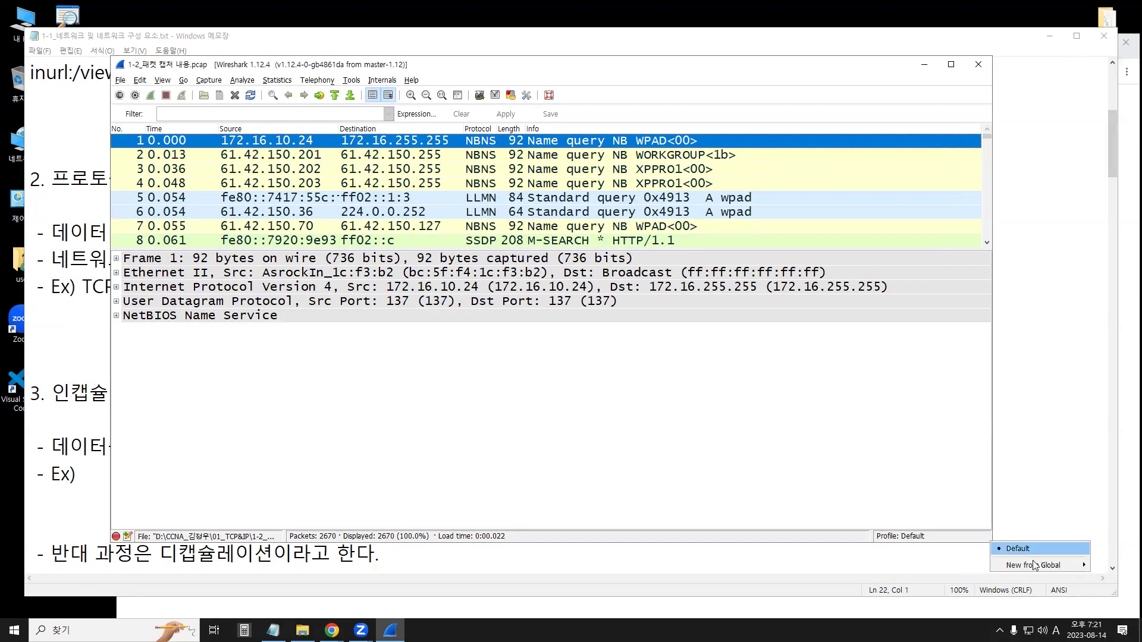
drag(991, 540, 1064, 573)
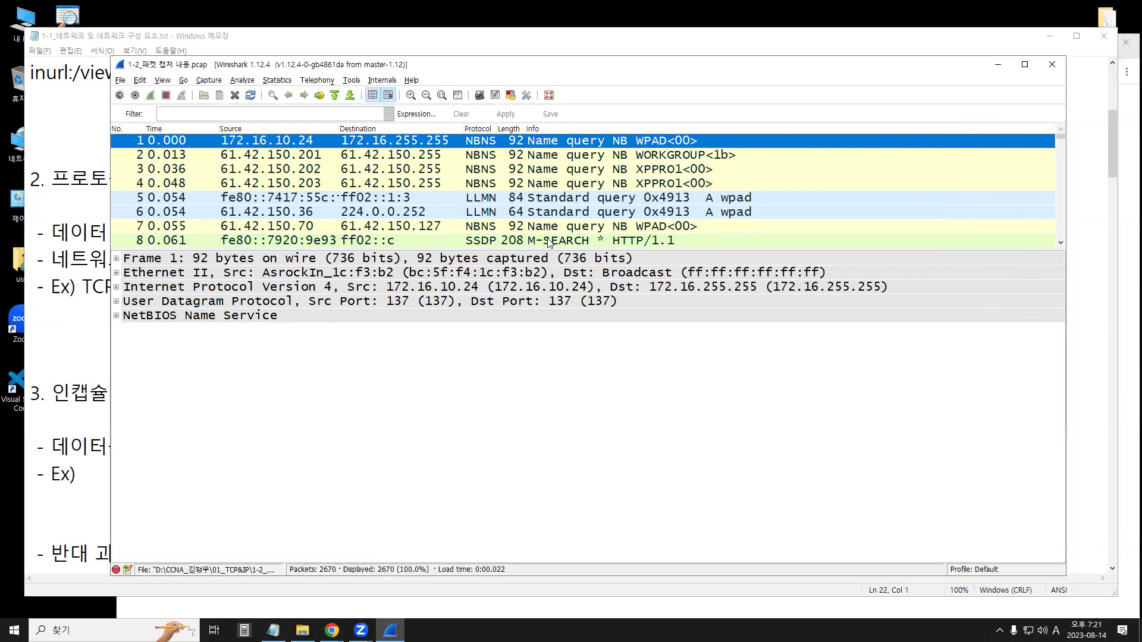
Apply the display filter tcp to the captured packets
click(314, 113)
text(tcp)
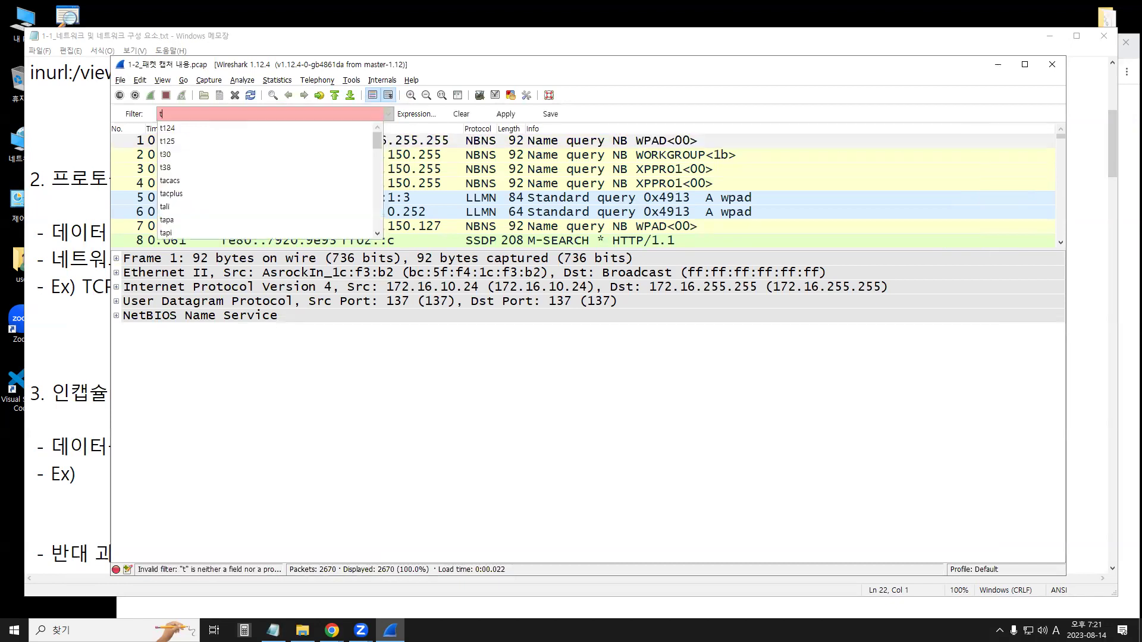
key(Return)
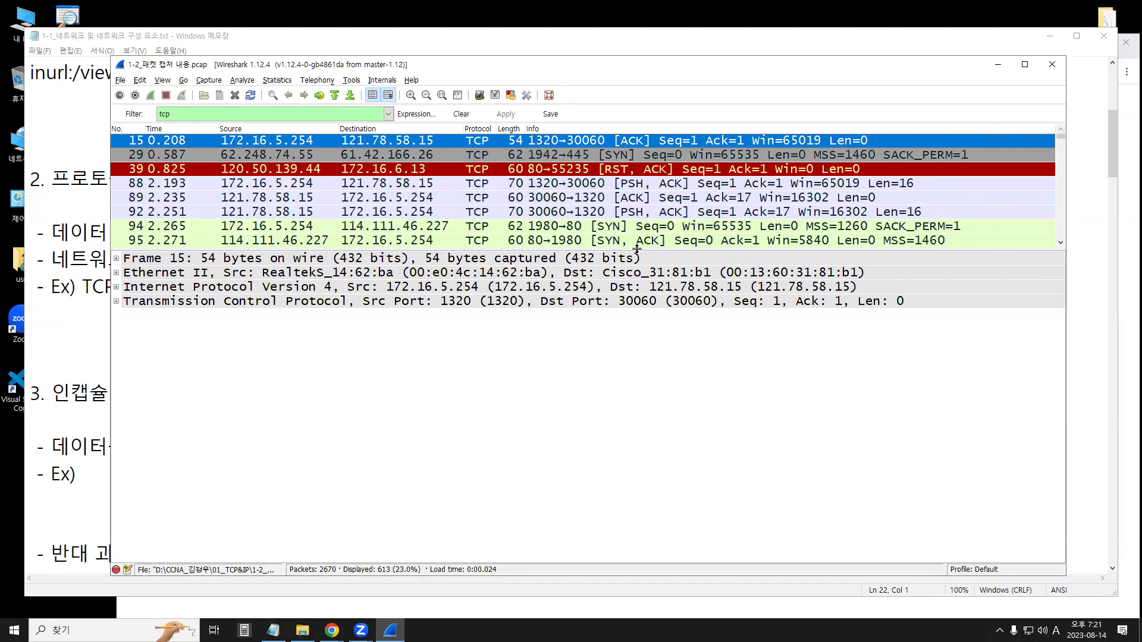
Enlarge the packet list area and widen the Length column so its values fit
drag(643, 249, 641, 287)
scroll(599, 234, down, 1)
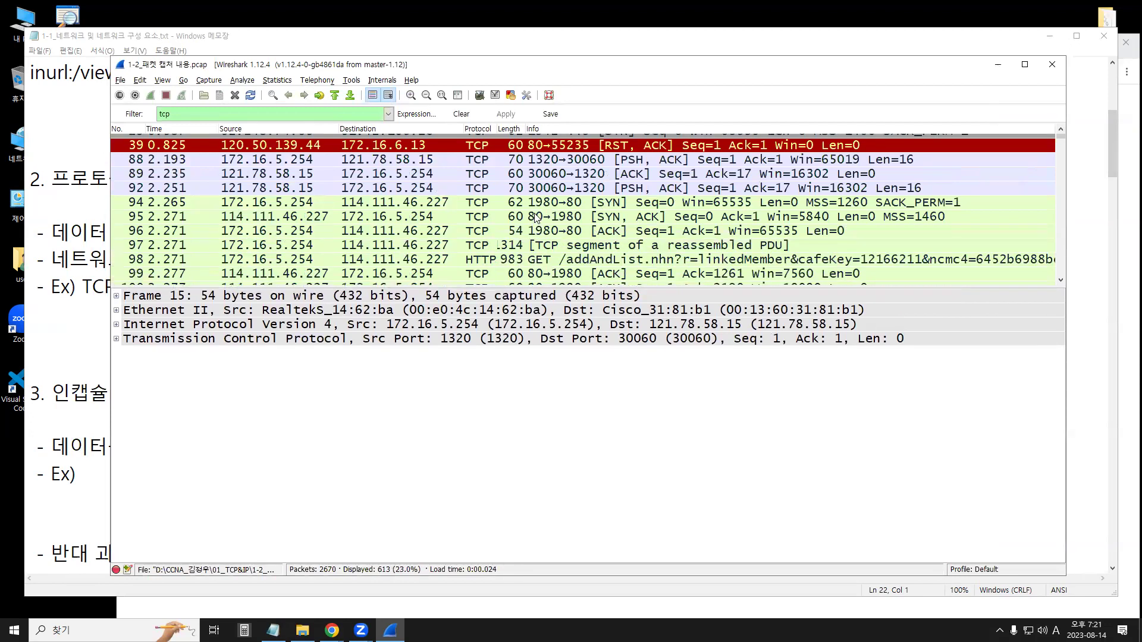
drag(524, 128, 546, 128)
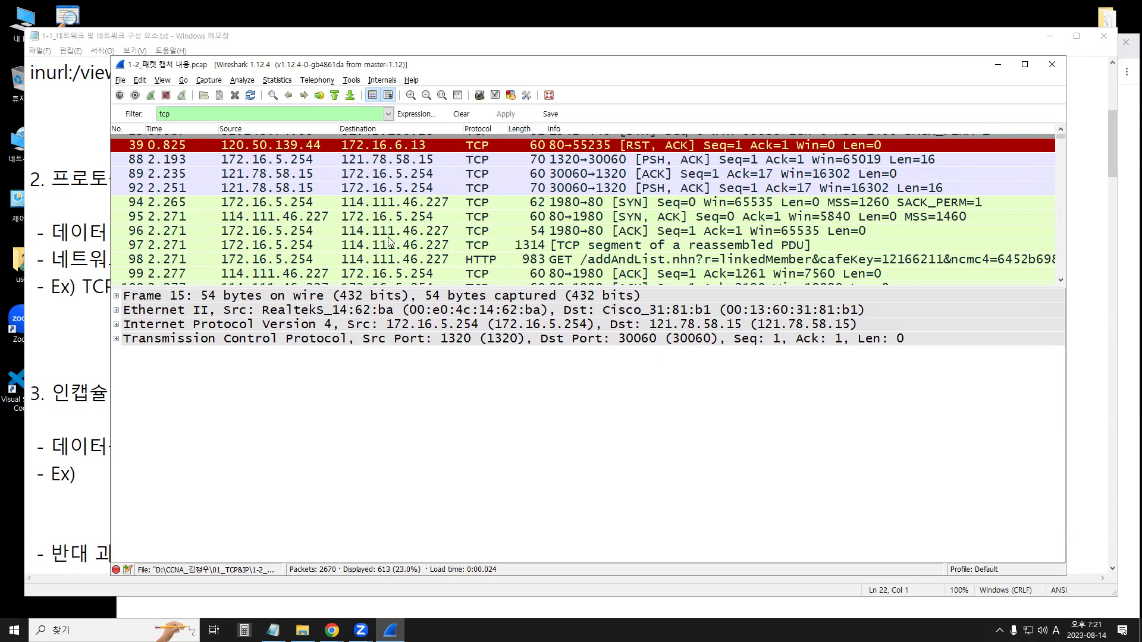
Select HTTP packet 98, expand its Hypertext Transfer Protocol section, and enlarge the packet details area to fit its fields
click(187, 262)
scroll(193, 259, down, 2)
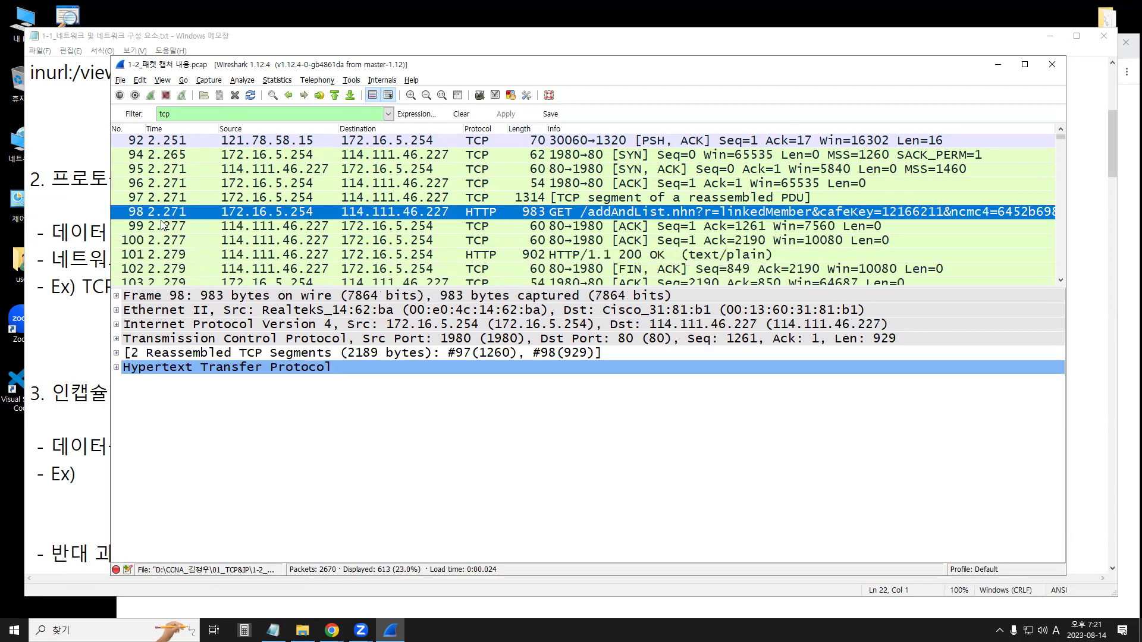
scroll(164, 218, up, 1)
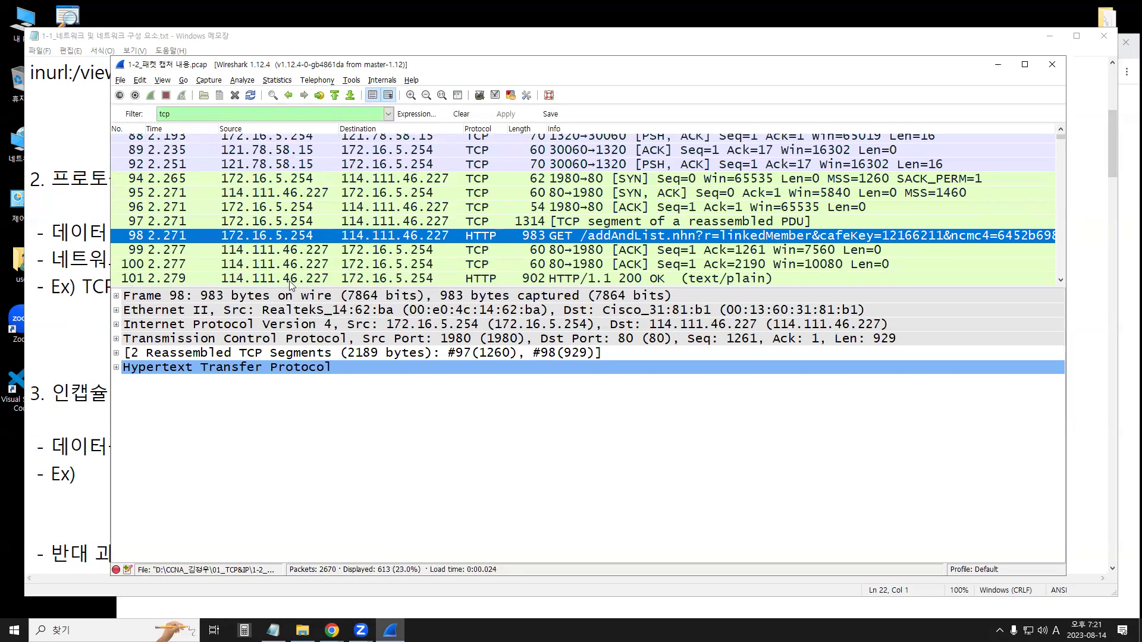
click(182, 368)
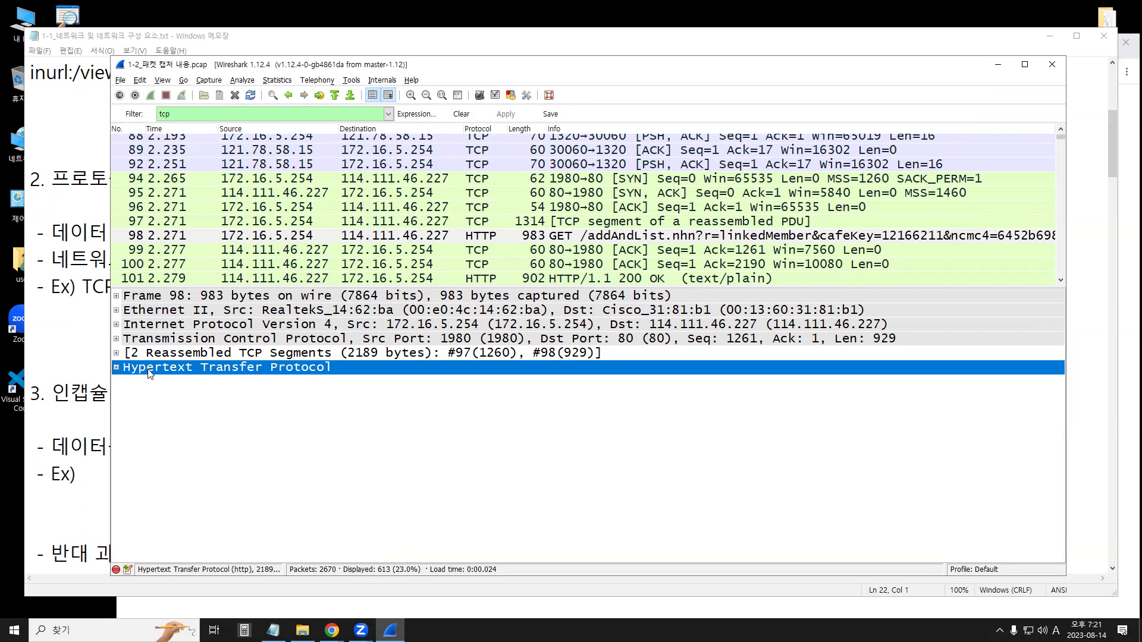
click(117, 367)
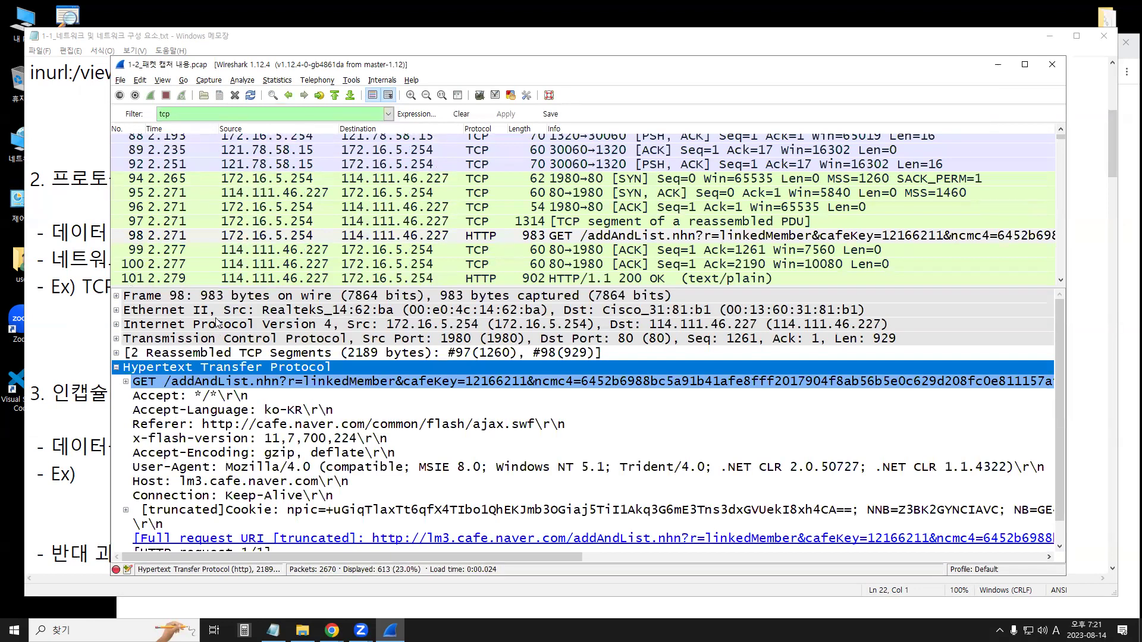
drag(204, 288, 205, 264)
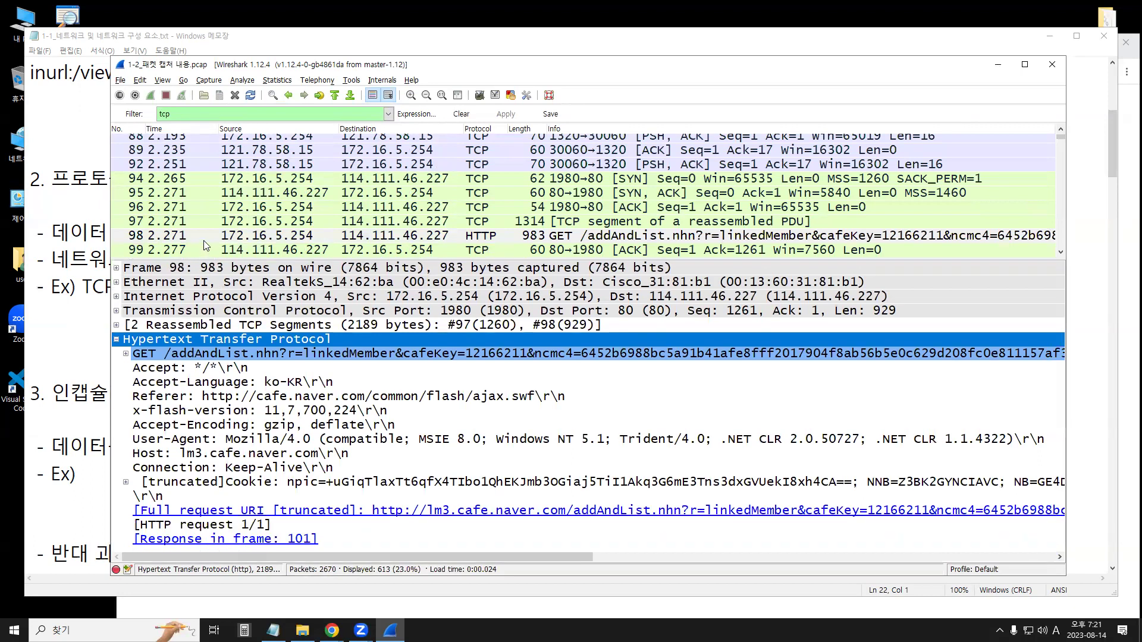
scroll(207, 250, down, 3)
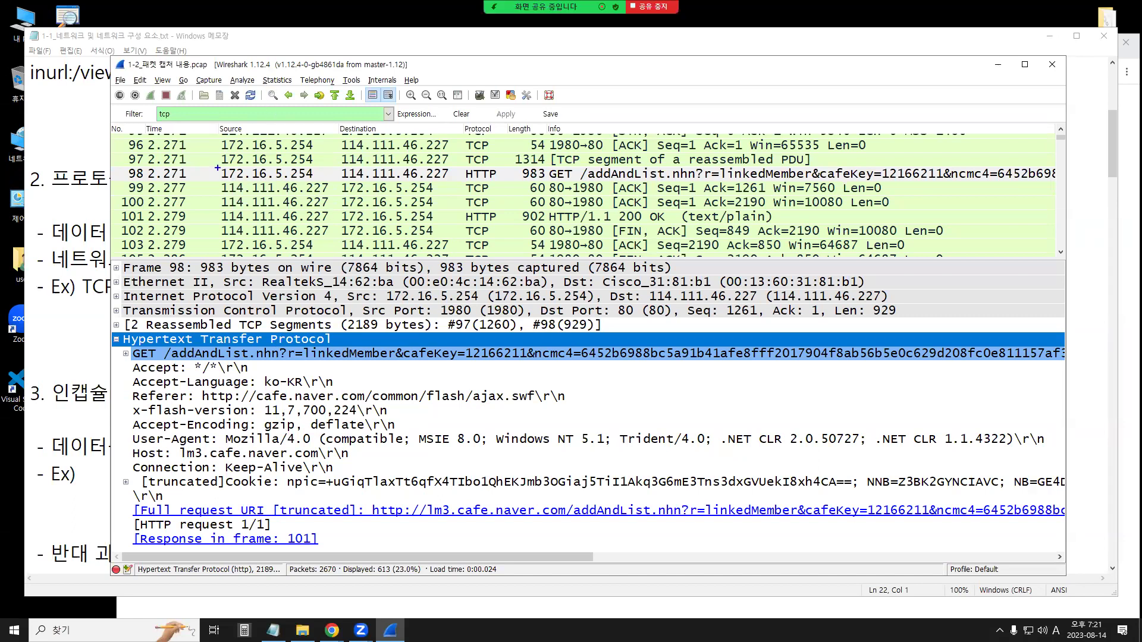
Outline in red packet 98's source and destination addresses, its HTTP request contents, and the Hypertext Transfer Protocol heading
drag(218, 168, 316, 180)
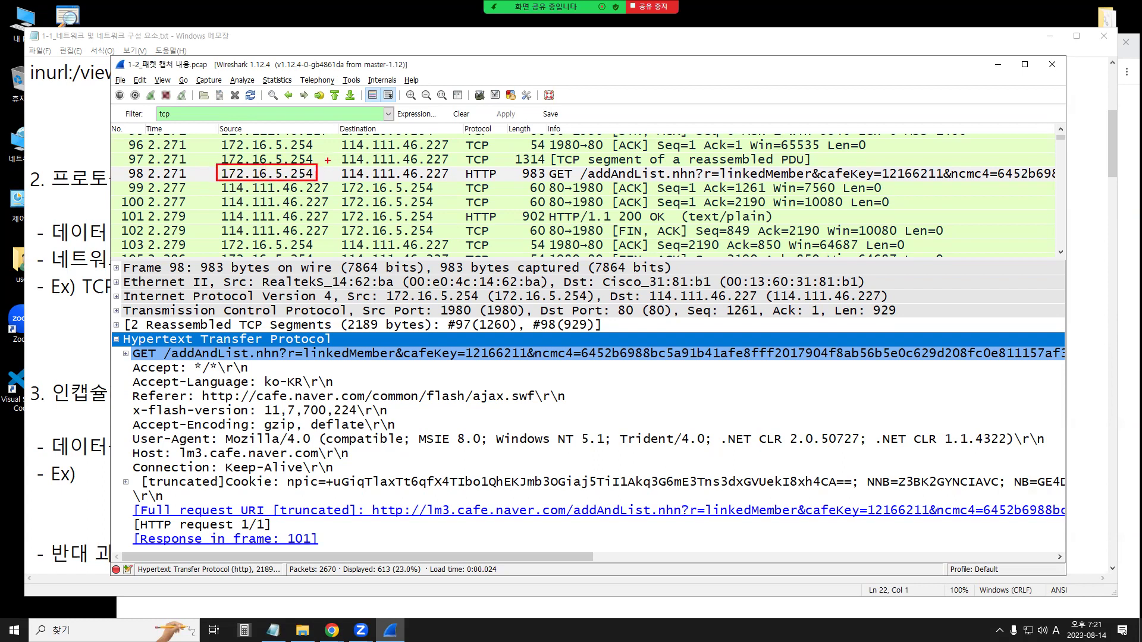
drag(334, 165, 452, 180)
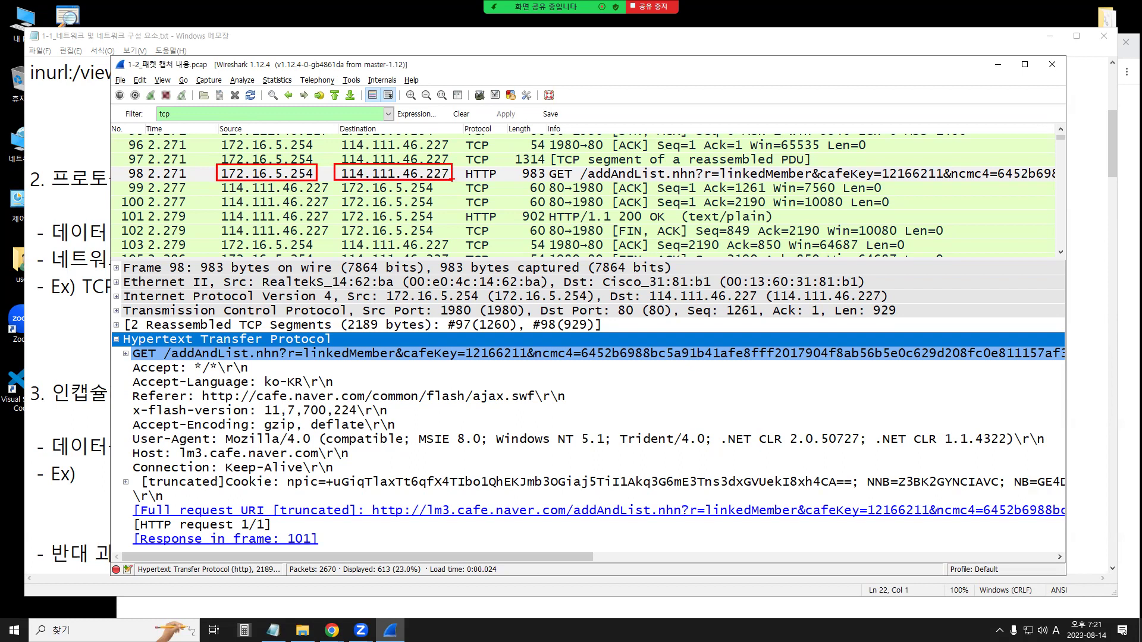
mouse_move(124, 351)
mouse_down()
mouse_move(559, 481)
mouse_move(1054, 550)
mouse_up()
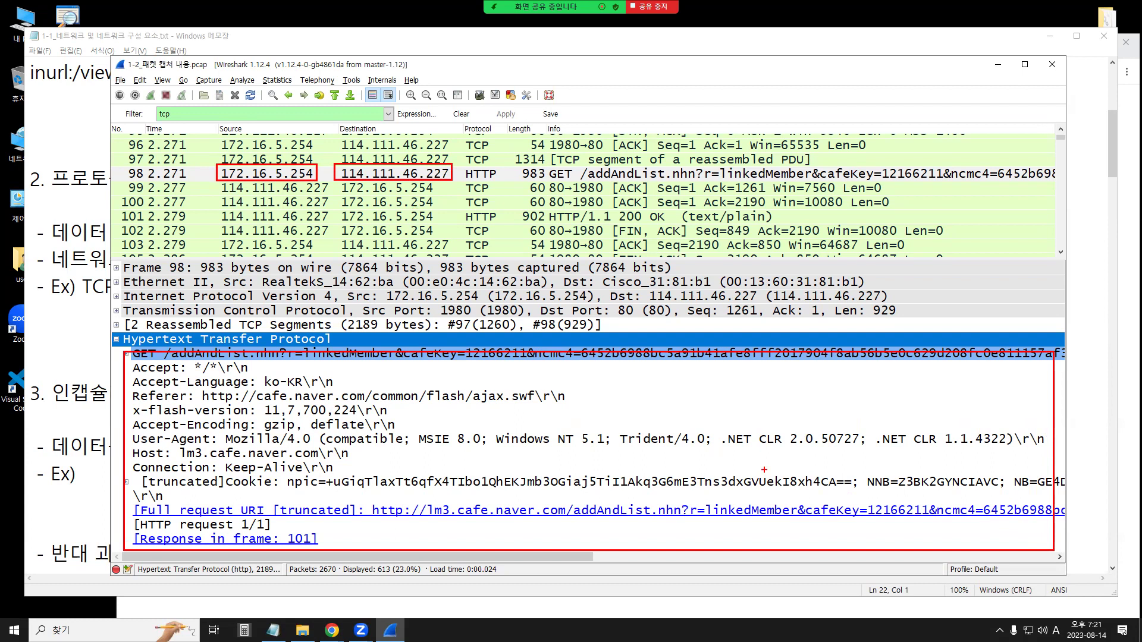
key(Escape)
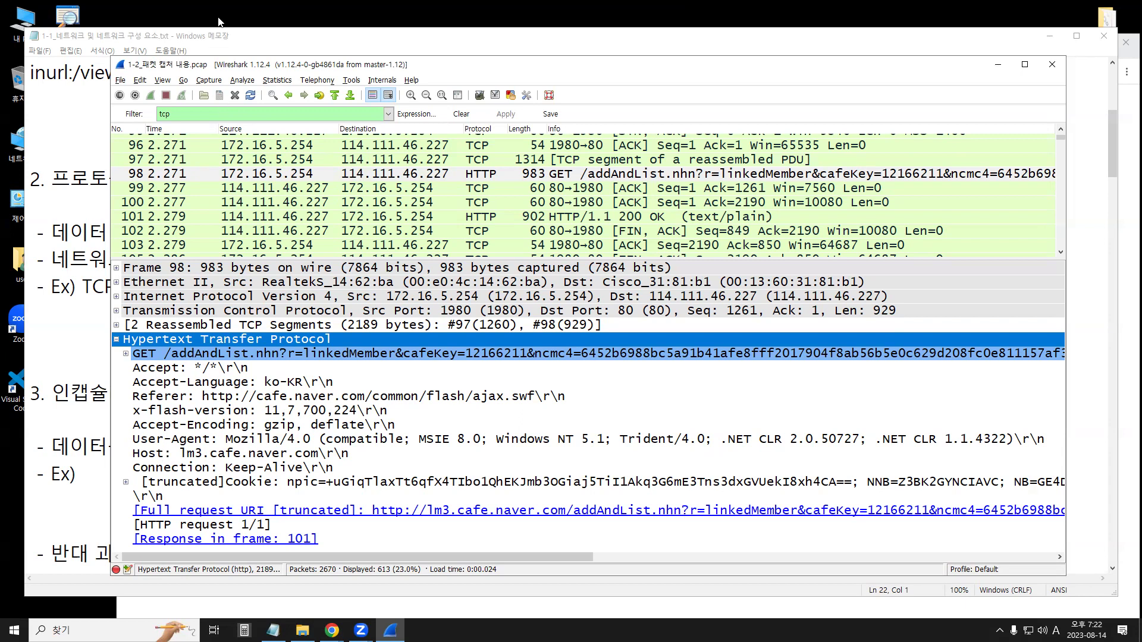
mouse_move(119, 350)
mouse_down()
mouse_move(405, 471)
mouse_move(735, 536)
mouse_move(1024, 547)
mouse_up()
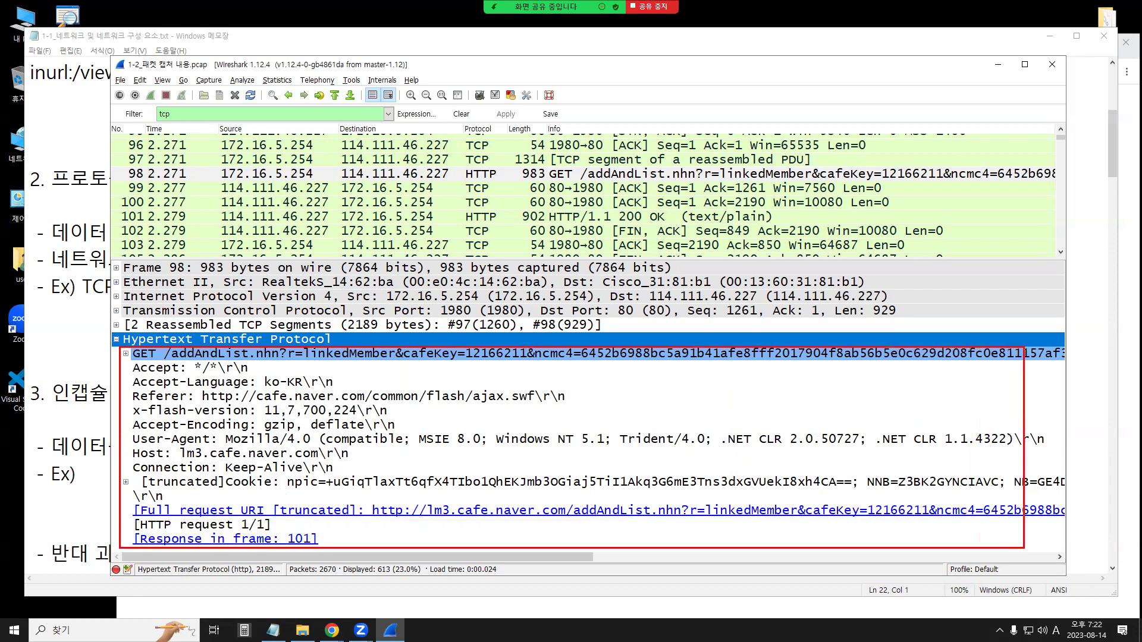
drag(114, 331, 338, 347)
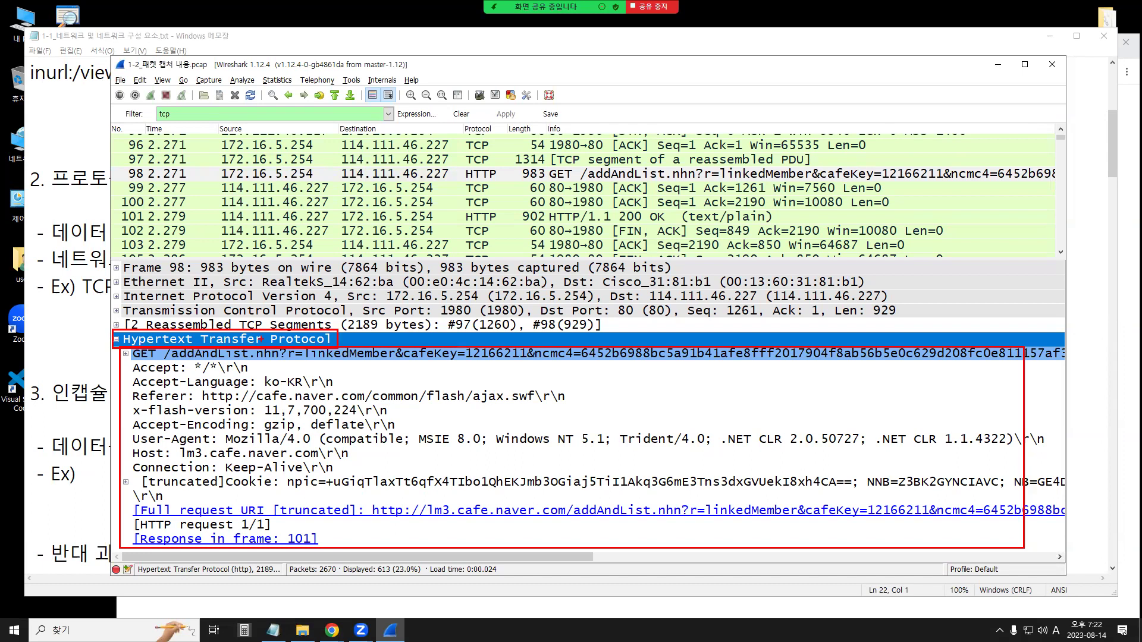
Point out packet 98's protocol layers in order by highlighting its HTTP, TCP, Internet Protocol Version 4 and Ethernet II rows
click(213, 311)
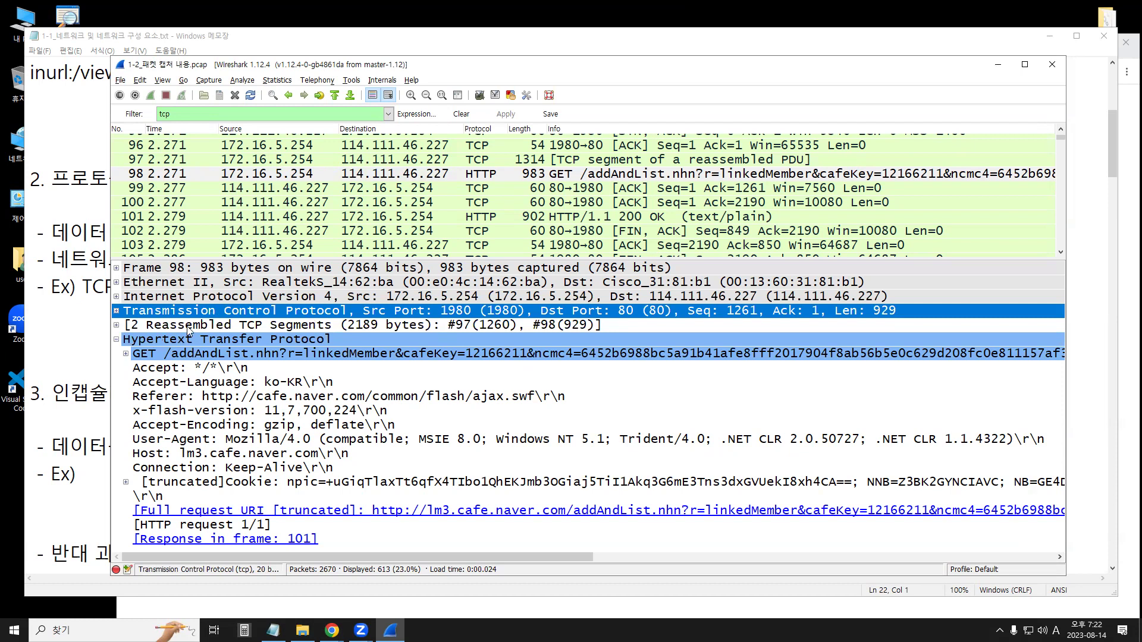
click(193, 300)
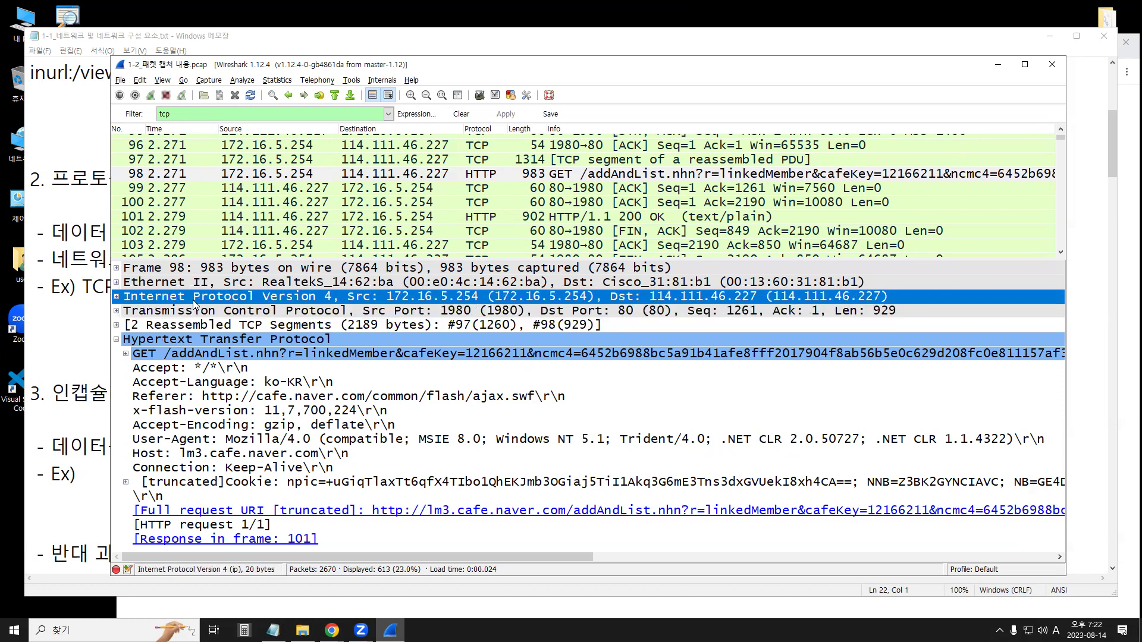
click(171, 284)
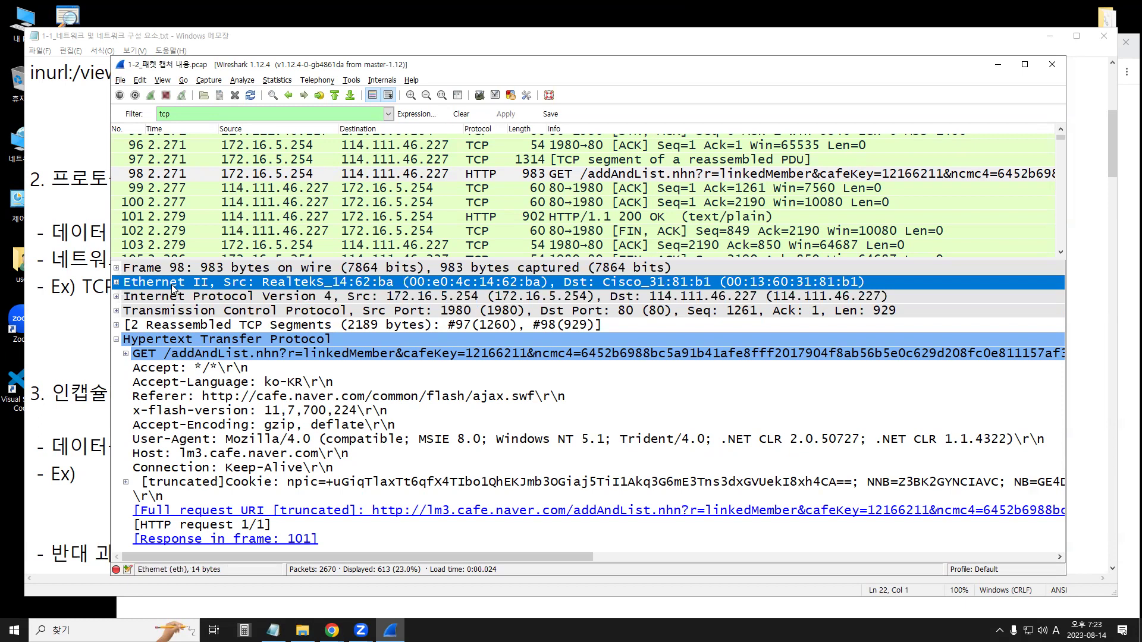
click(180, 340)
click(170, 313)
click(167, 296)
click(166, 284)
click(168, 310)
click(168, 299)
click(166, 285)
click(166, 310)
click(166, 298)
click(164, 285)
click(197, 340)
click(186, 311)
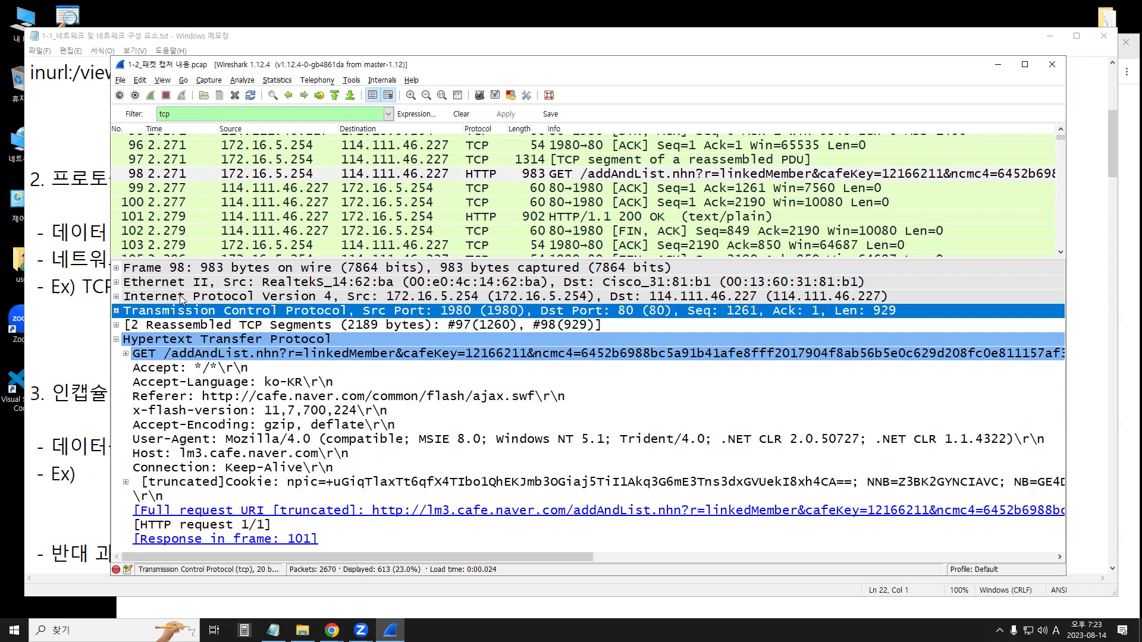
click(179, 296)
click(178, 283)
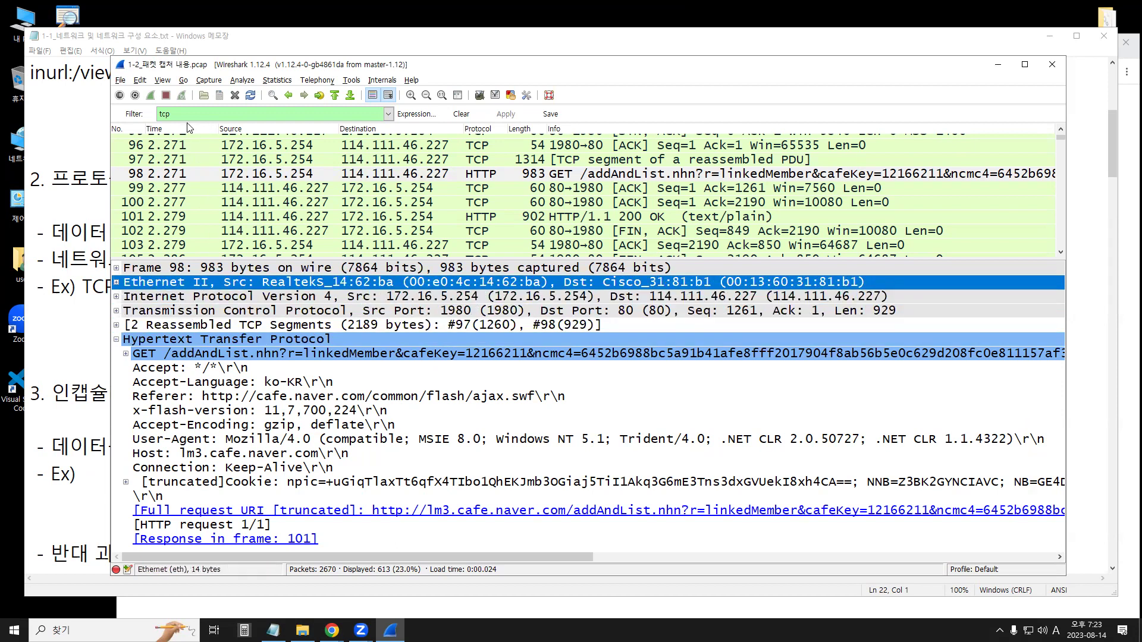
Replace the display filter with dns and apply it to the captured packets
double_click(165, 114)
text(dns)
key(Return)
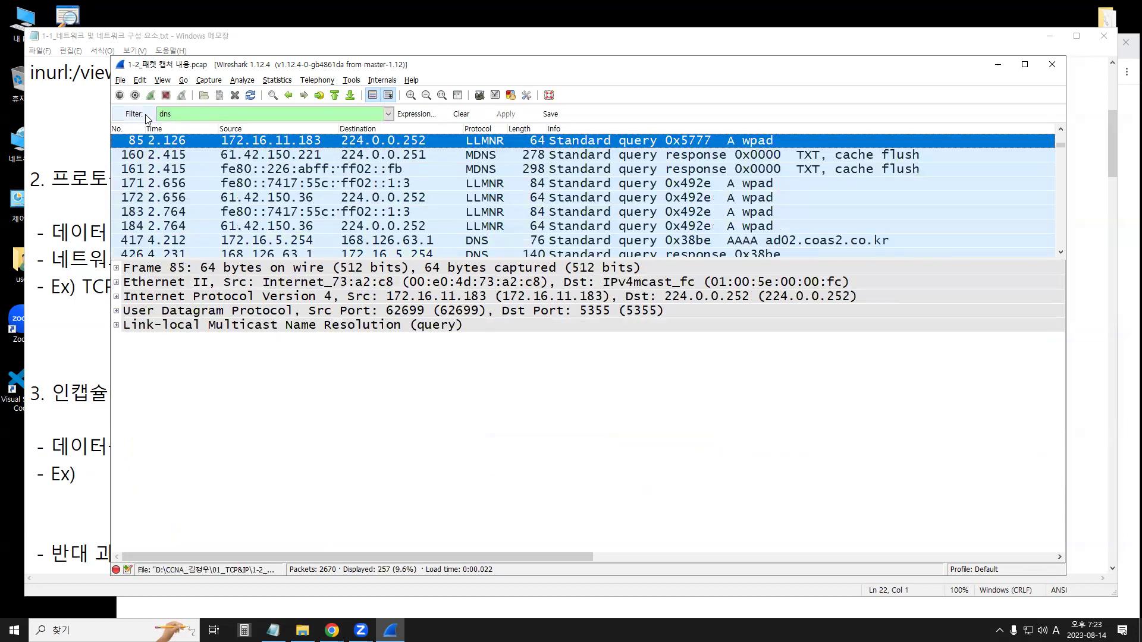
double_click(189, 113)
scroll(239, 189, up, 5)
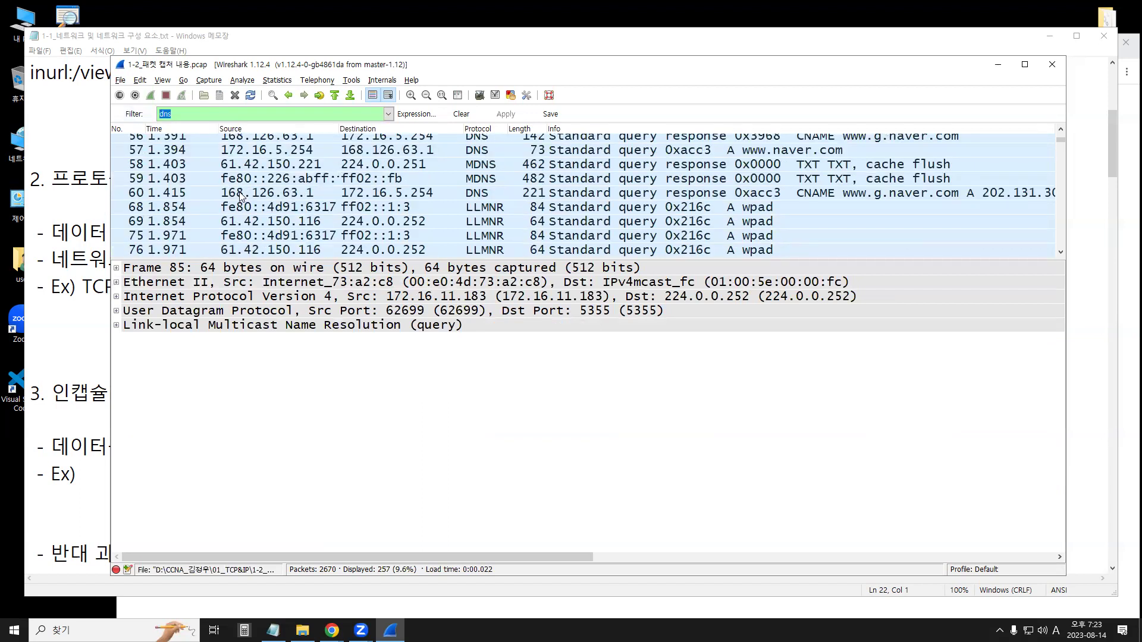
scroll(239, 194, up, 2)
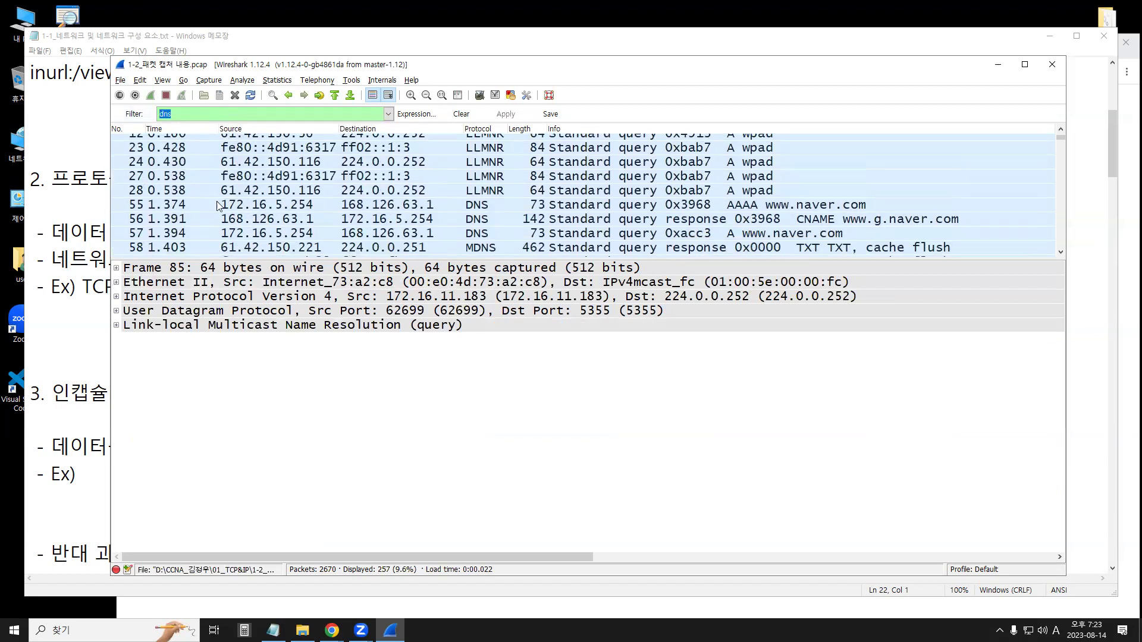
click(221, 205)
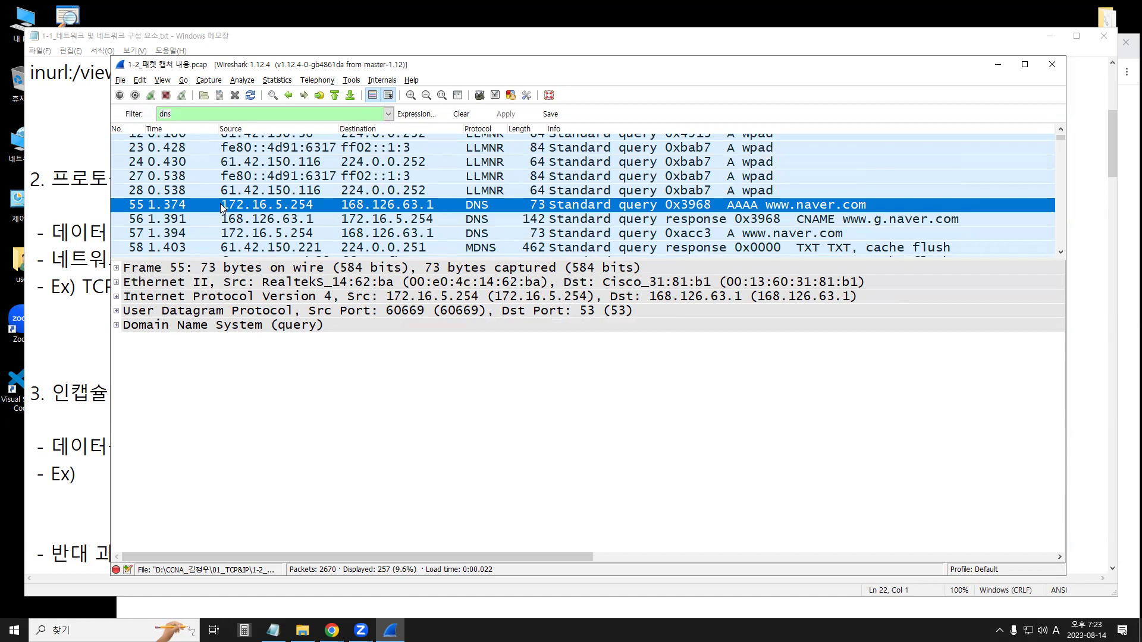
click(144, 326)
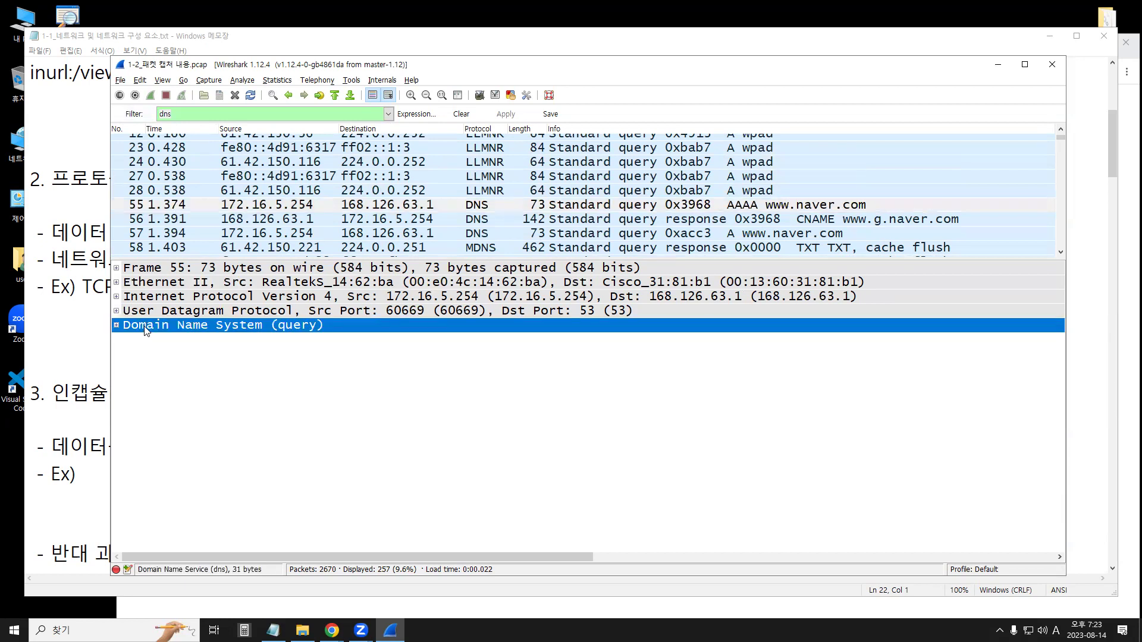
double_click(136, 322)
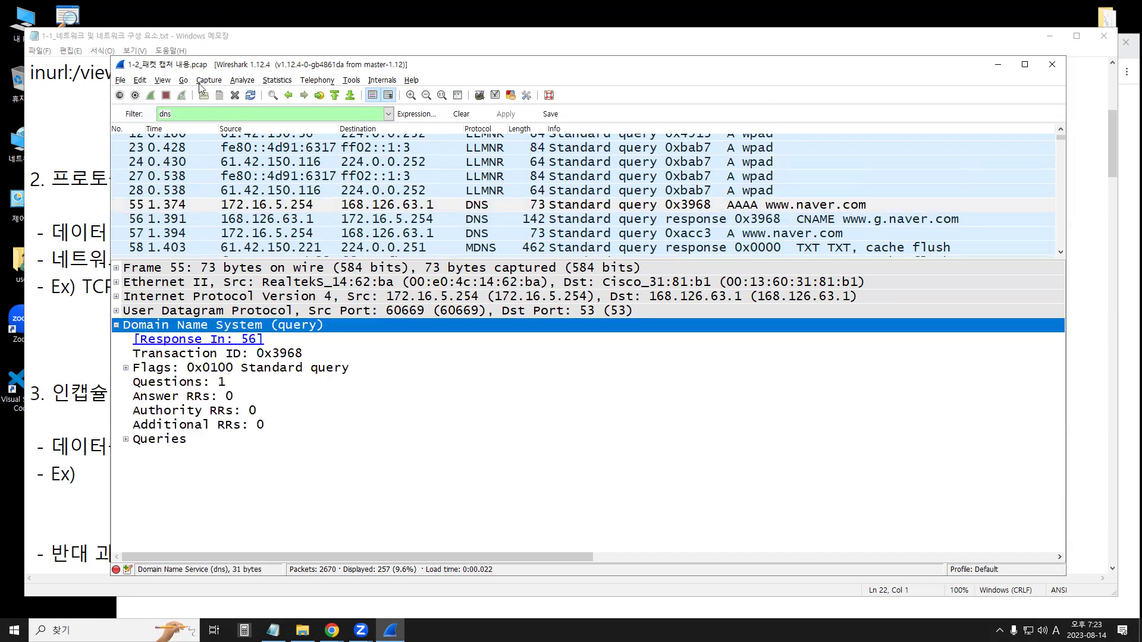
Outline in red the DNS query fields of packet 55 and their Domain Name System heading
mouse_move(116, 337)
mouse_down()
mouse_move(336, 453)
mouse_move(377, 460)
mouse_up()
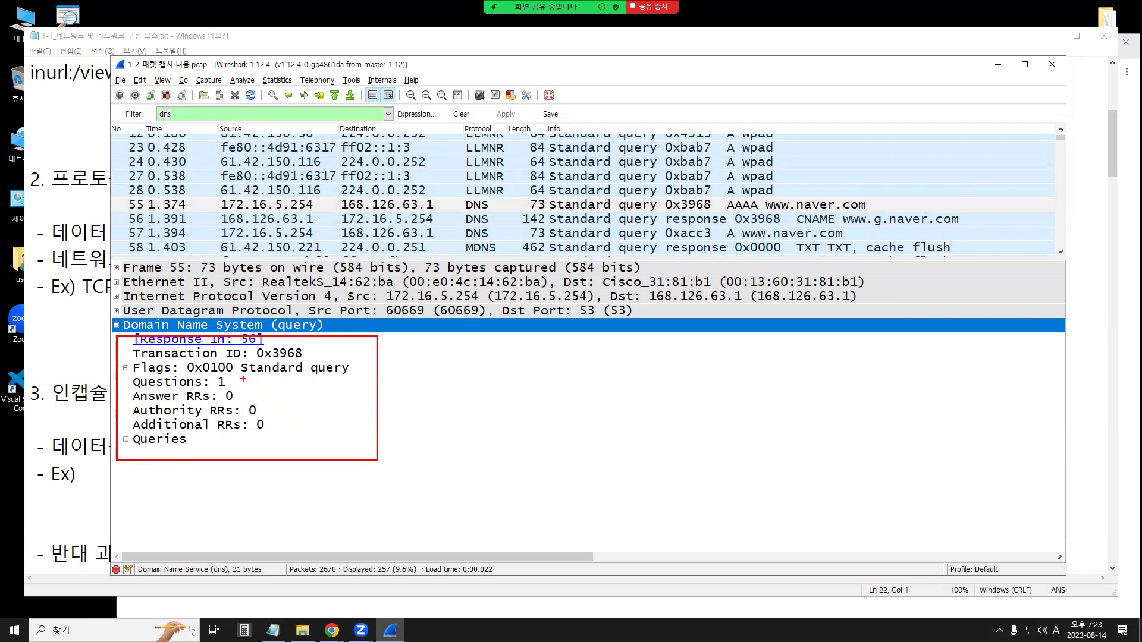
key(Escape)
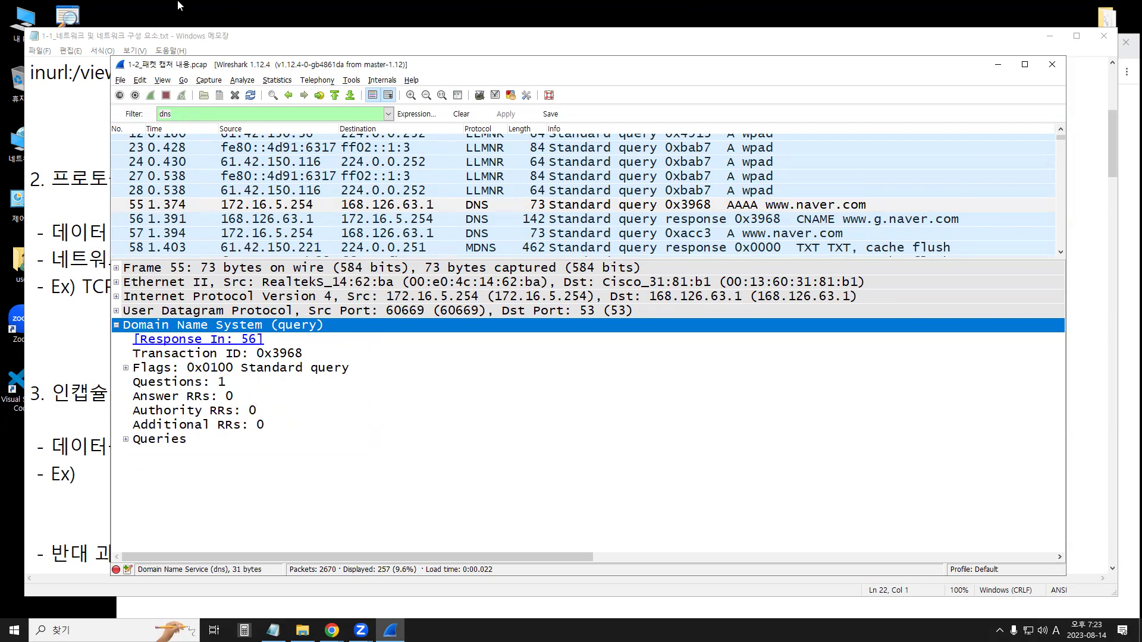
drag(116, 318, 280, 333)
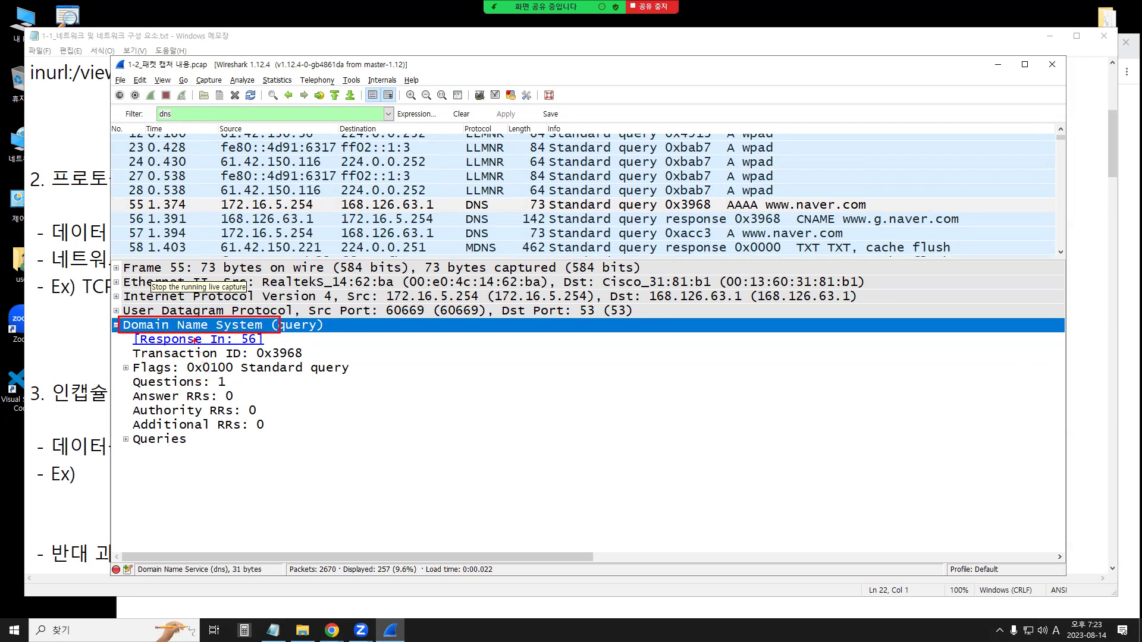
key(e)
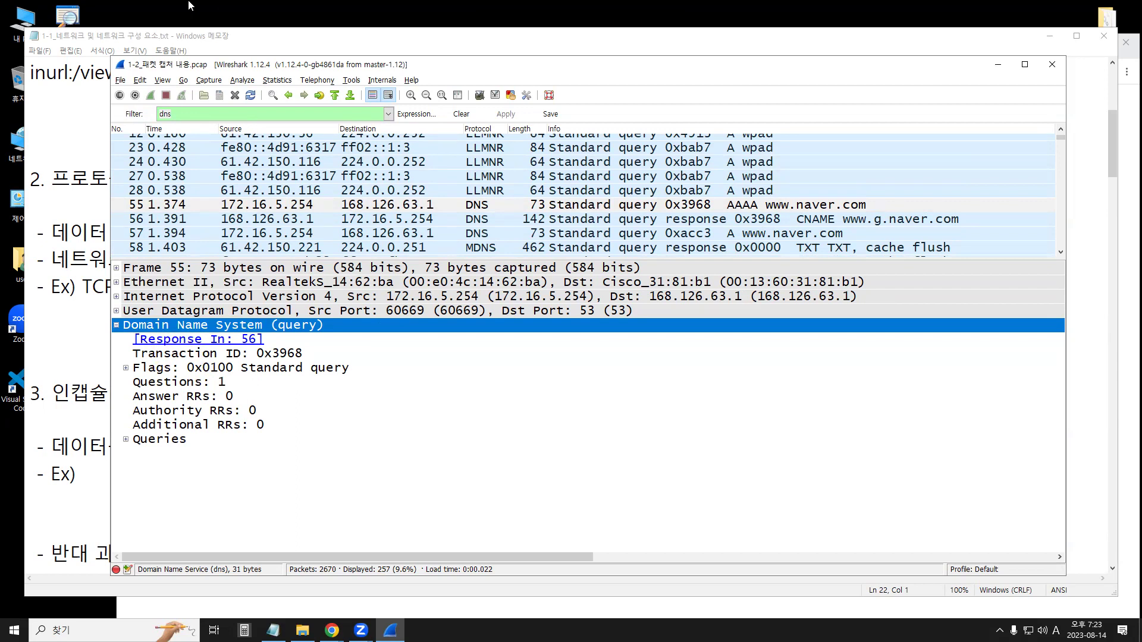
mouse_move(113, 333)
mouse_down()
mouse_move(249, 409)
mouse_move(364, 453)
mouse_up()
mouse_move(112, 317)
mouse_down()
mouse_move(229, 344)
mouse_move(350, 338)
mouse_up()
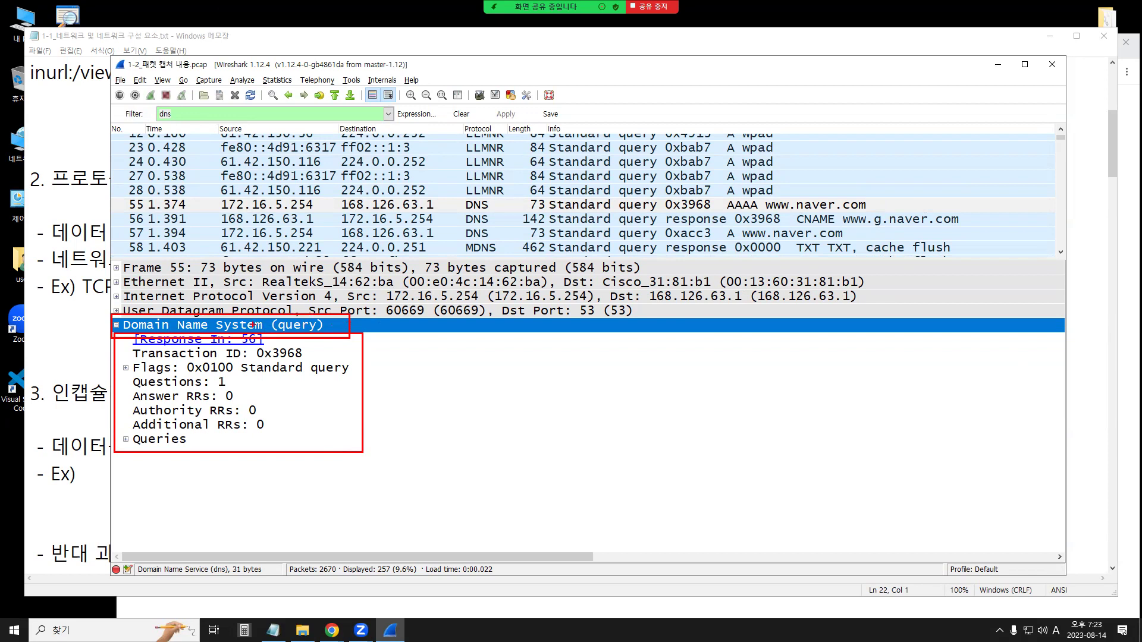
Point out packet 55's layers in order by highlighting its DNS, UDP, Internet Protocol Version 4 and Ethernet II rows
click(184, 312)
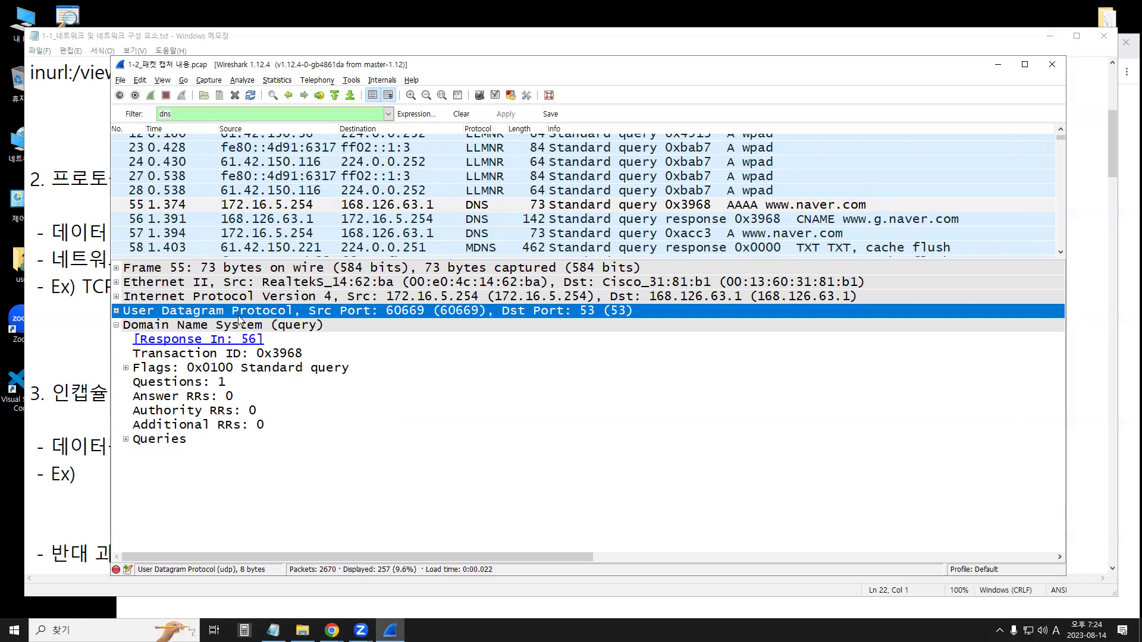
click(183, 299)
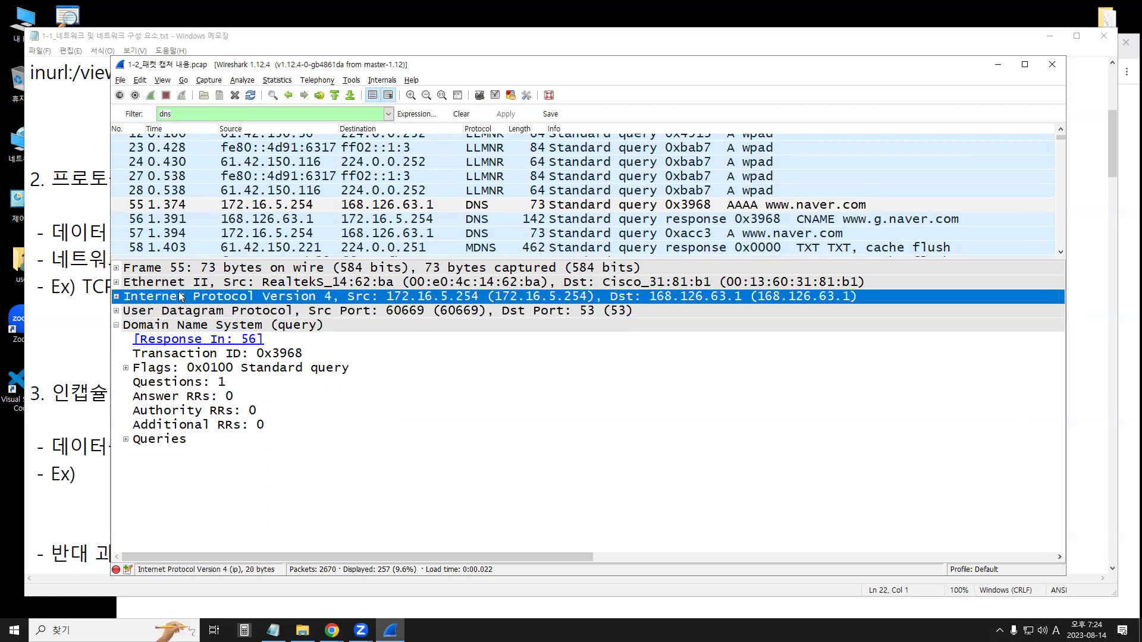
click(182, 285)
click(176, 330)
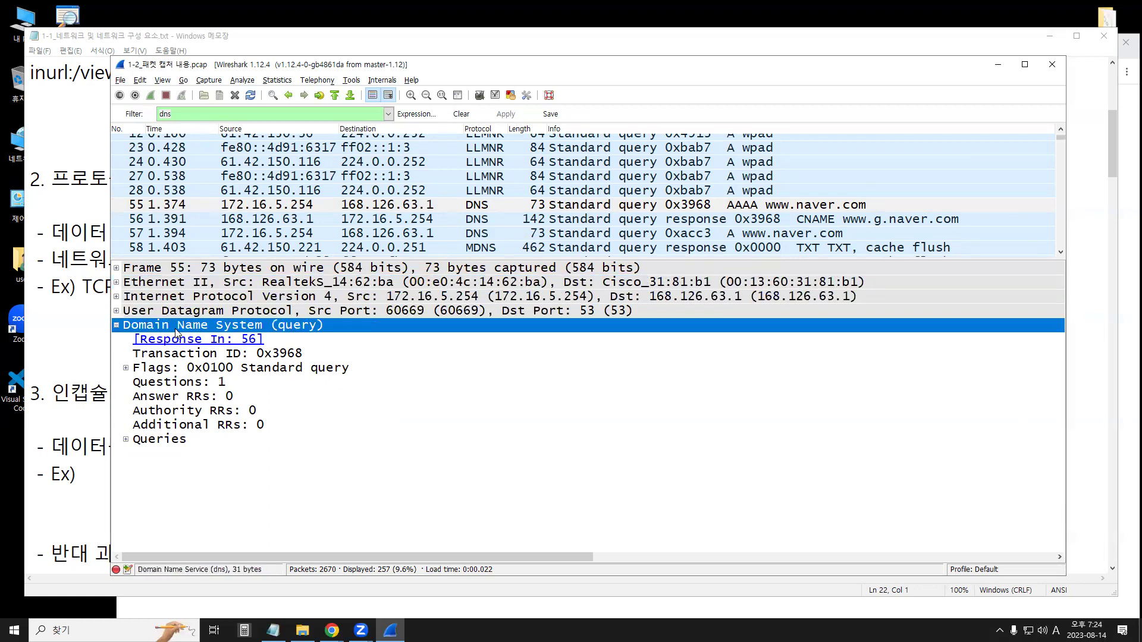
click(176, 312)
click(173, 296)
click(172, 284)
click(173, 312)
click(167, 296)
click(165, 284)
click(166, 312)
click(167, 296)
click(165, 284)
click(166, 312)
click(166, 296)
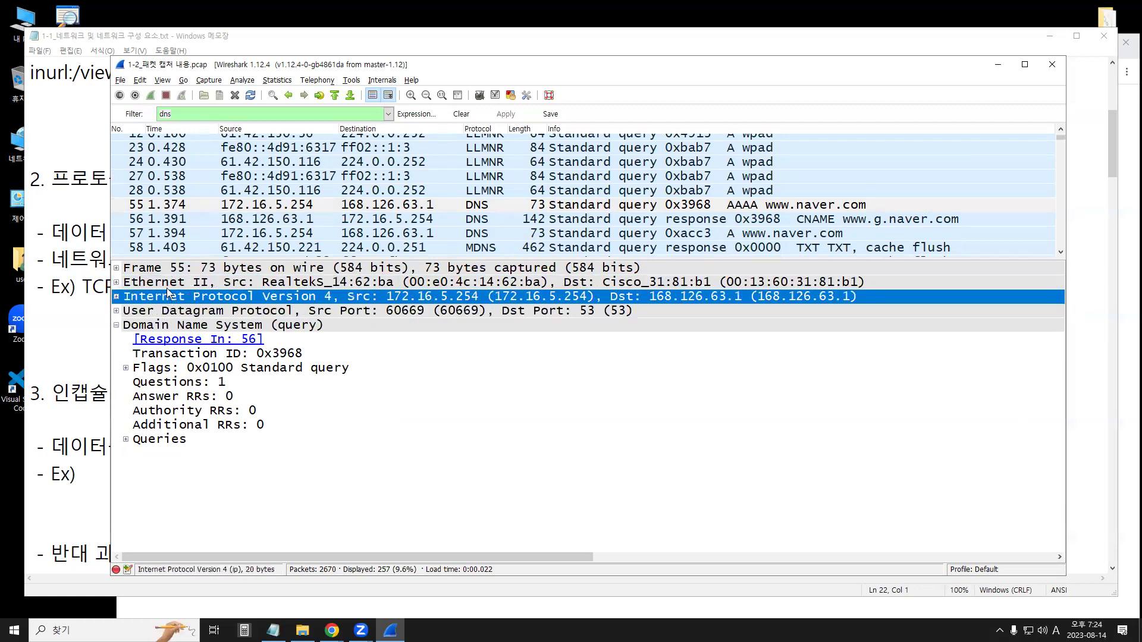
click(174, 284)
Switch to the Notepad lecture notes and highlight the purpose 정보 공유 in the 네트워크 section
click(33, 232)
scroll(58, 204, up, 4)
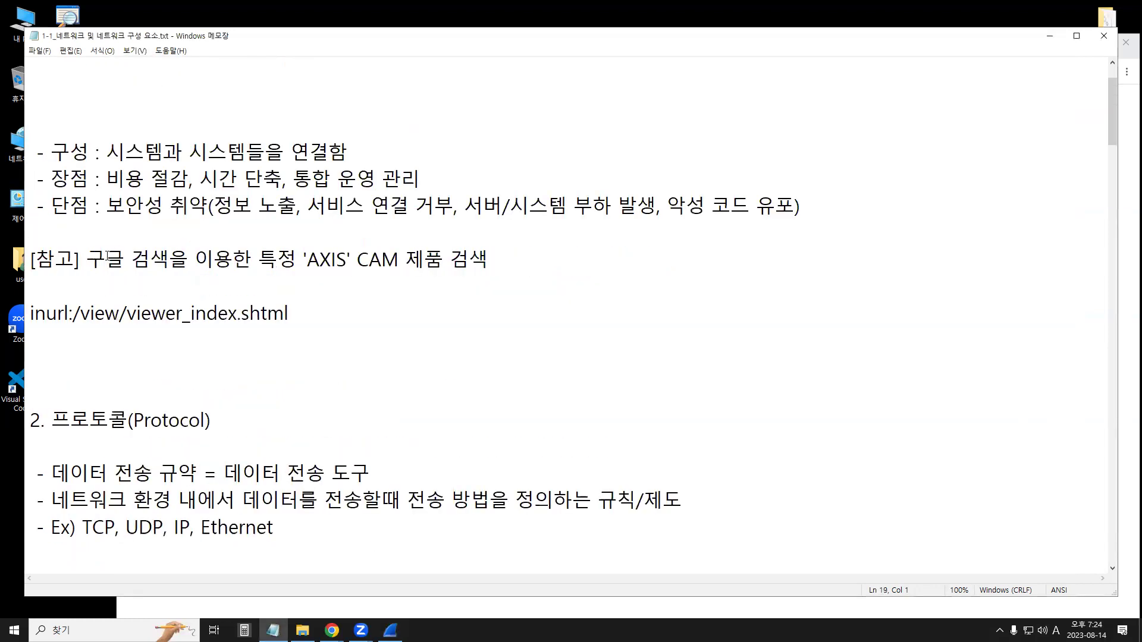
mouse_move(58, 204)
mouse_down()
mouse_move(180, 205)
mouse_move(50, 205)
mouse_up()
drag(113, 232, 348, 232)
drag(348, 232, 50, 232)
click(128, 125)
drag(128, 125, 43, 125)
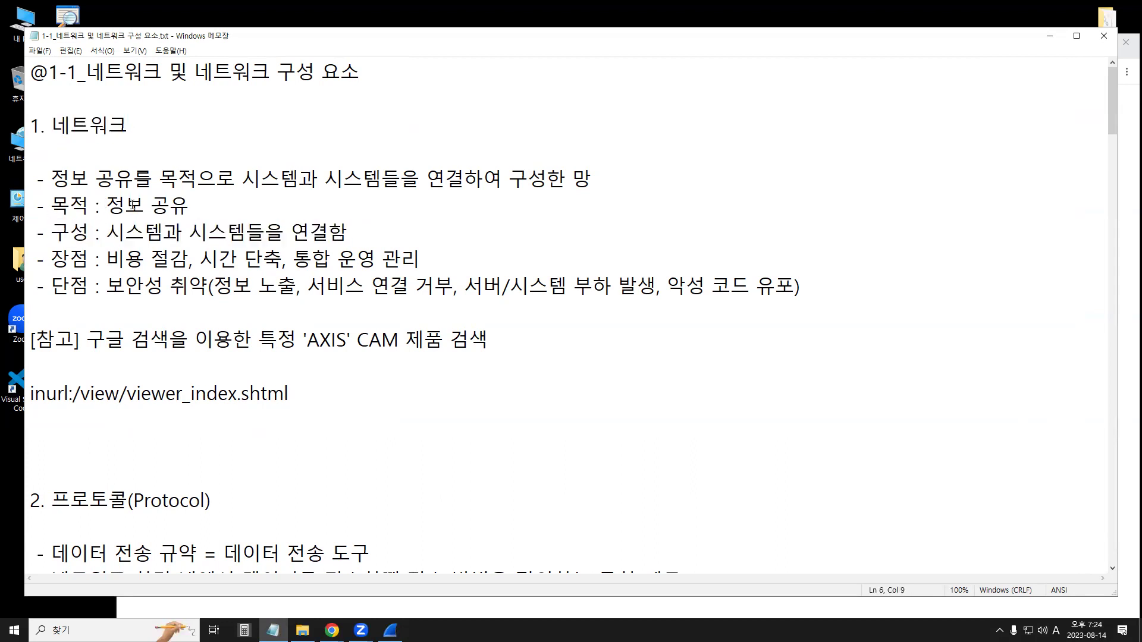
drag(106, 205, 194, 207)
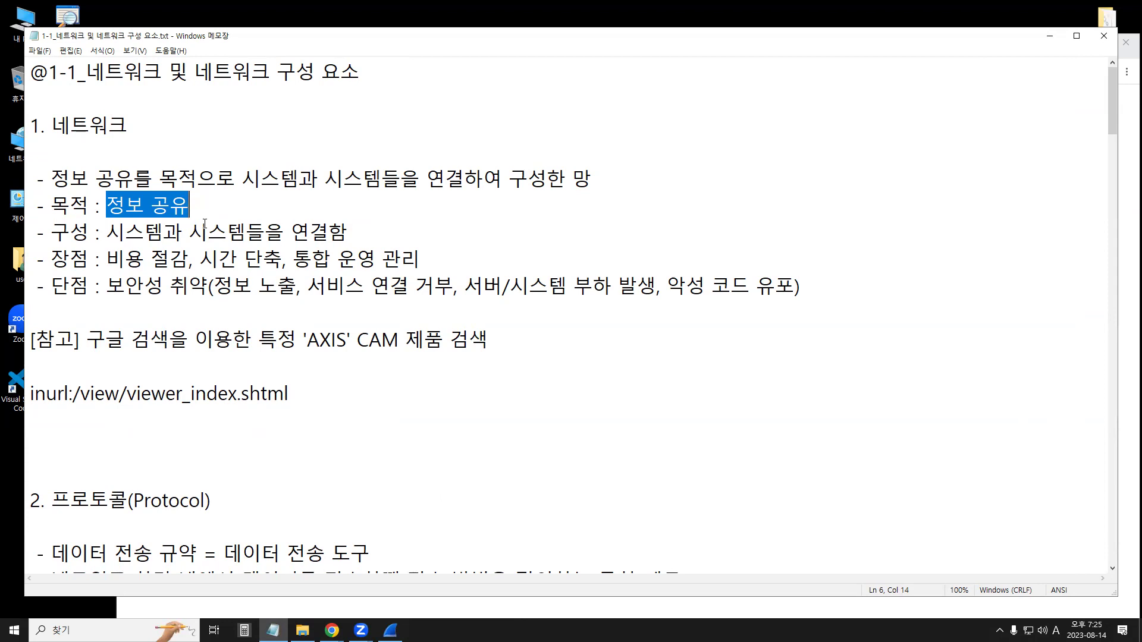
Go through the 프로토콜(Protocol) section of the notes, highlighting its heading, the TCP, UDP, IP, Ethernet examples and the definition line
scroll(205, 224, down, 4)
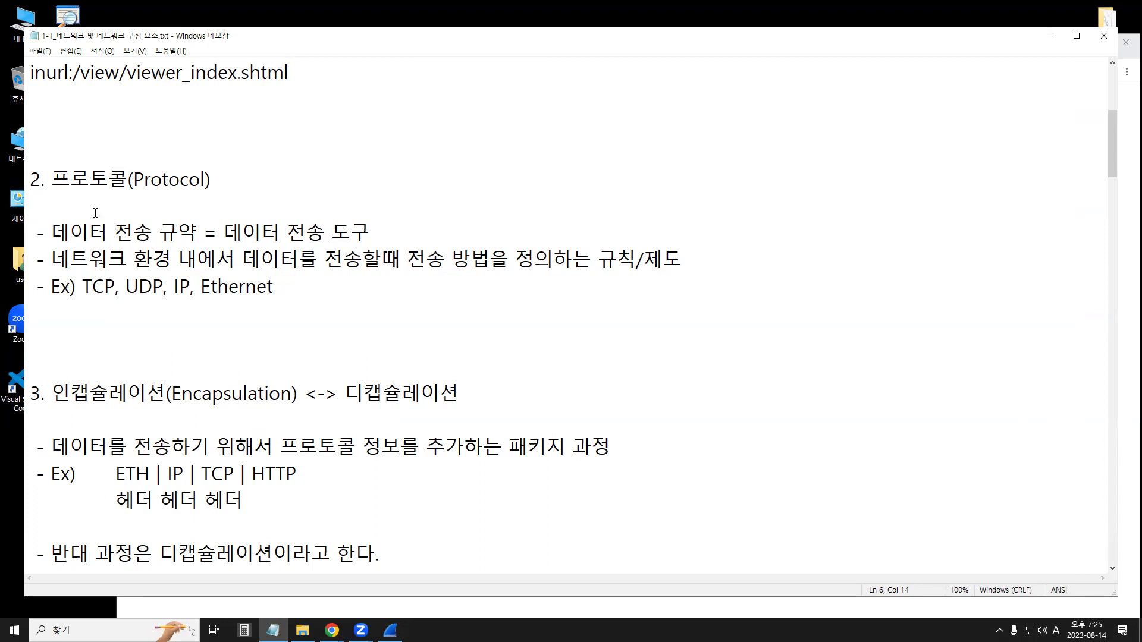
mouse_move(43, 179)
mouse_down()
mouse_move(286, 167)
mouse_move(295, 179)
mouse_move(6, 179)
mouse_move(64, 180)
mouse_up()
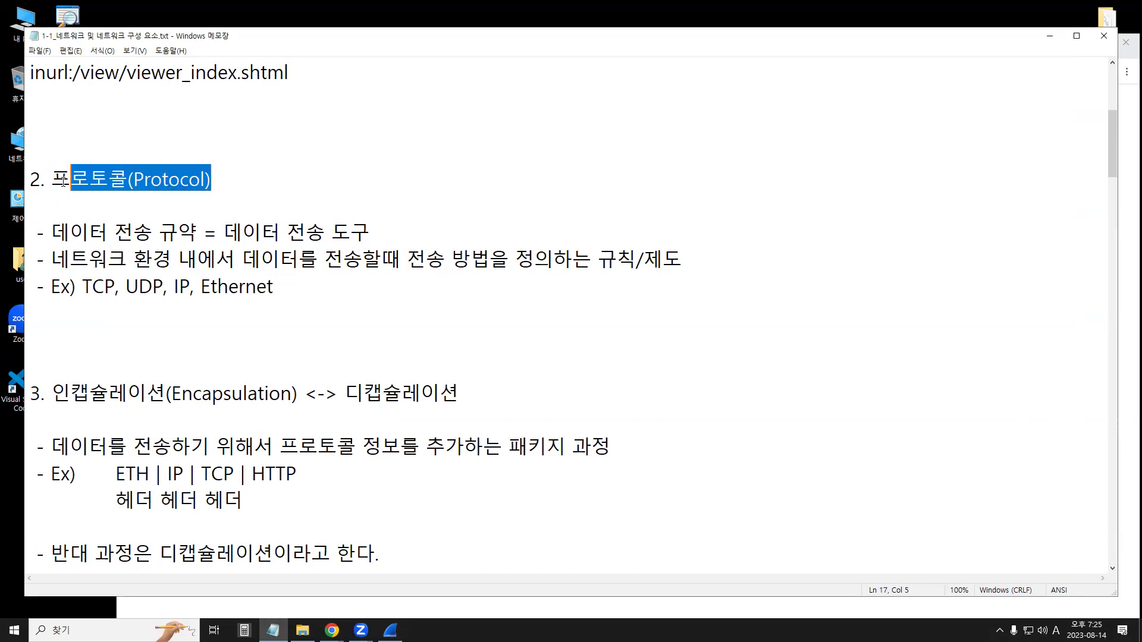
drag(273, 287, 82, 288)
click(113, 299)
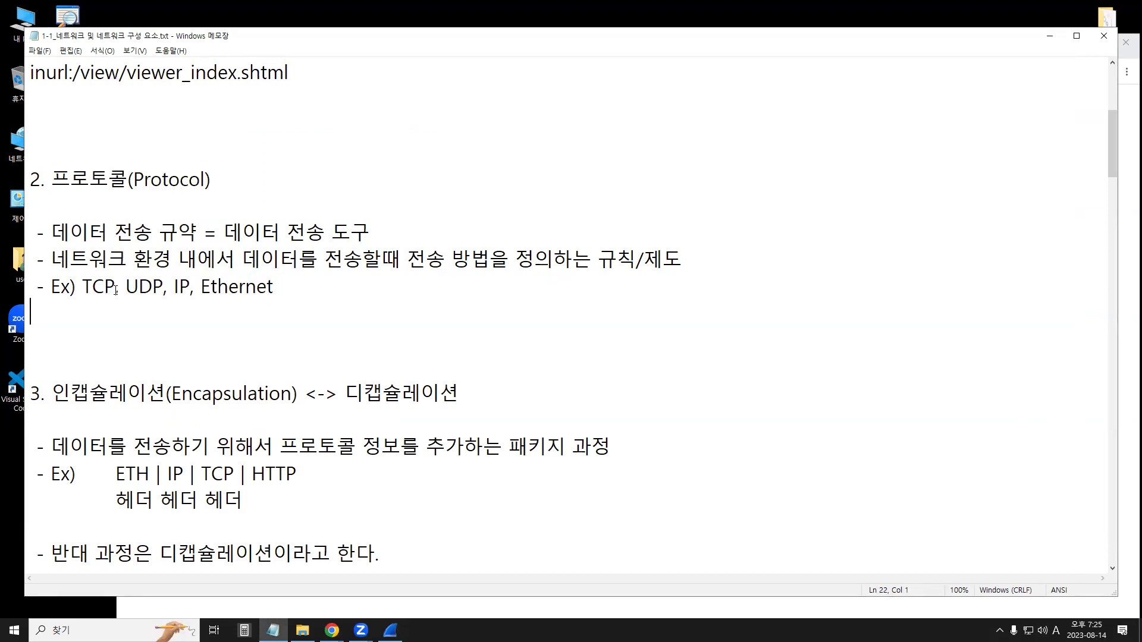
drag(51, 180, 171, 188)
drag(50, 259, 300, 253)
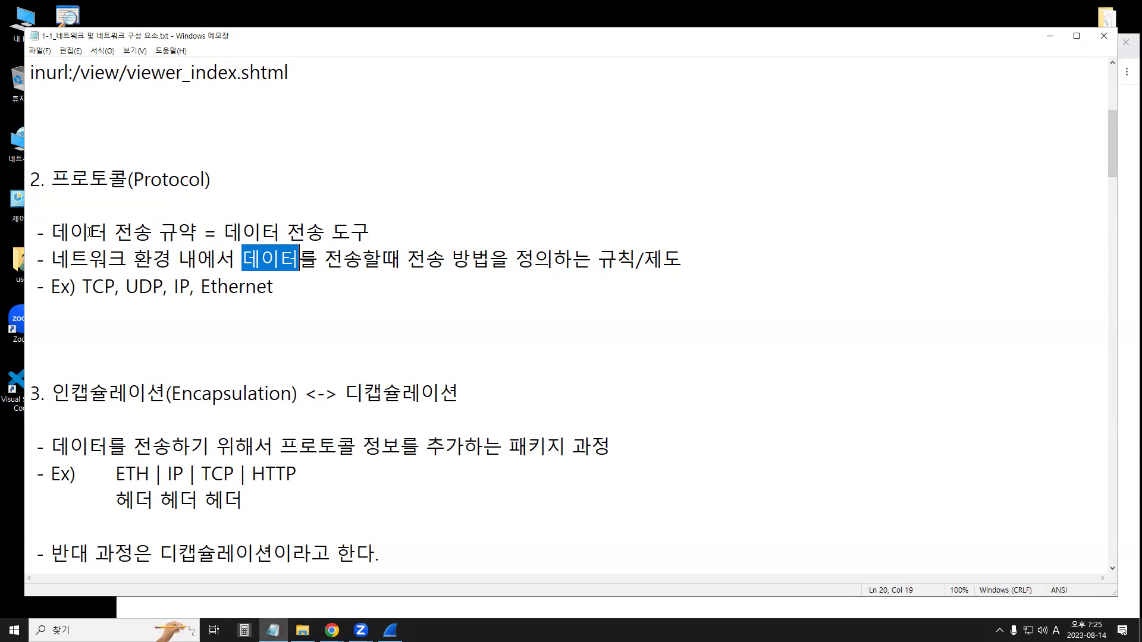
drag(211, 180, 74, 184)
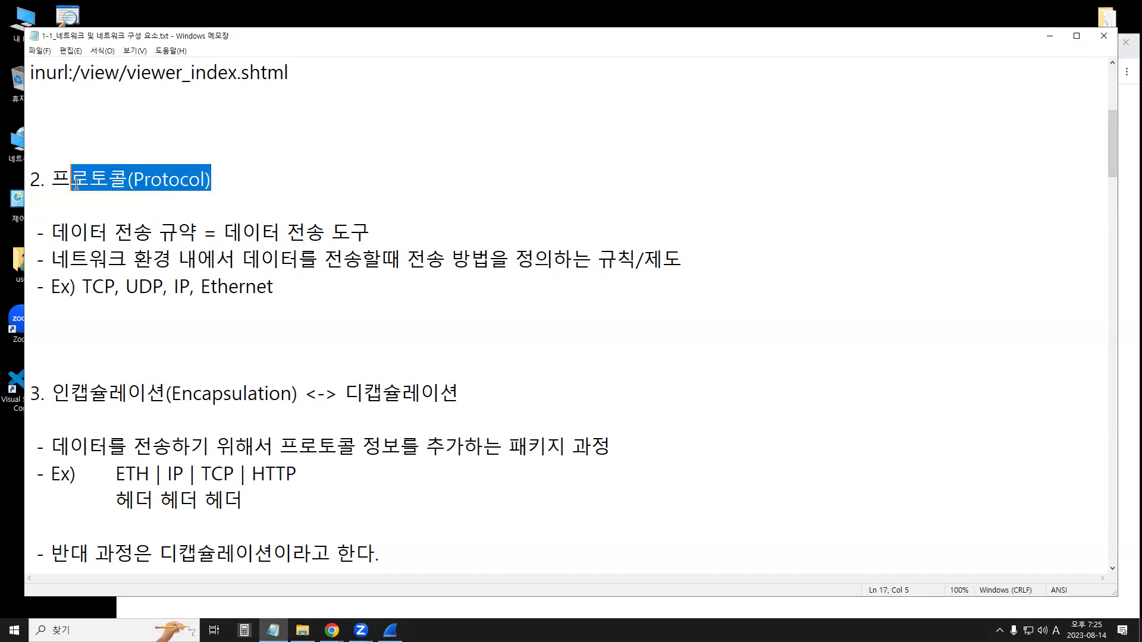
click(171, 258)
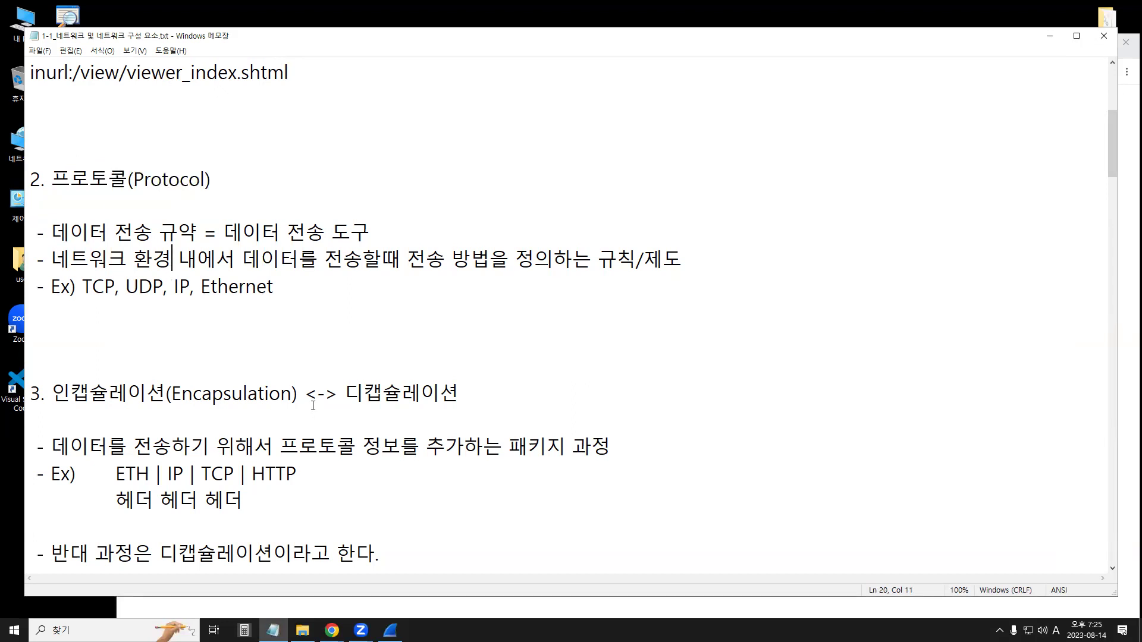
key(Down)
key(Down)
key(Down)
Switch to the Wireshark capture and collapse packet 55's Domain Name System section
click(390, 630)
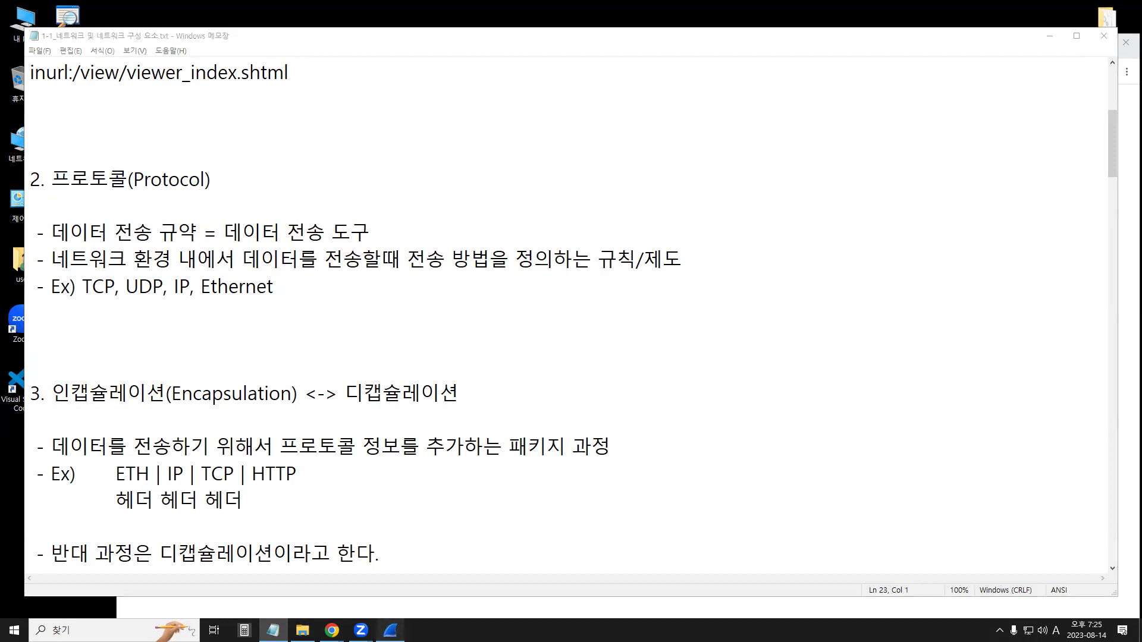
click(210, 285)
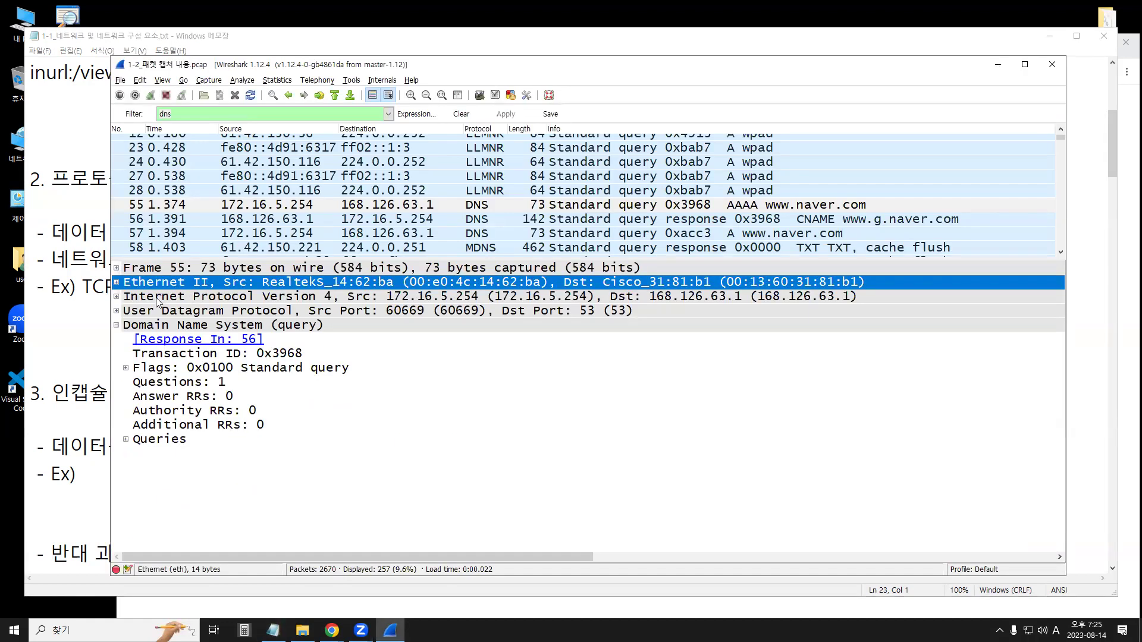
click(116, 326)
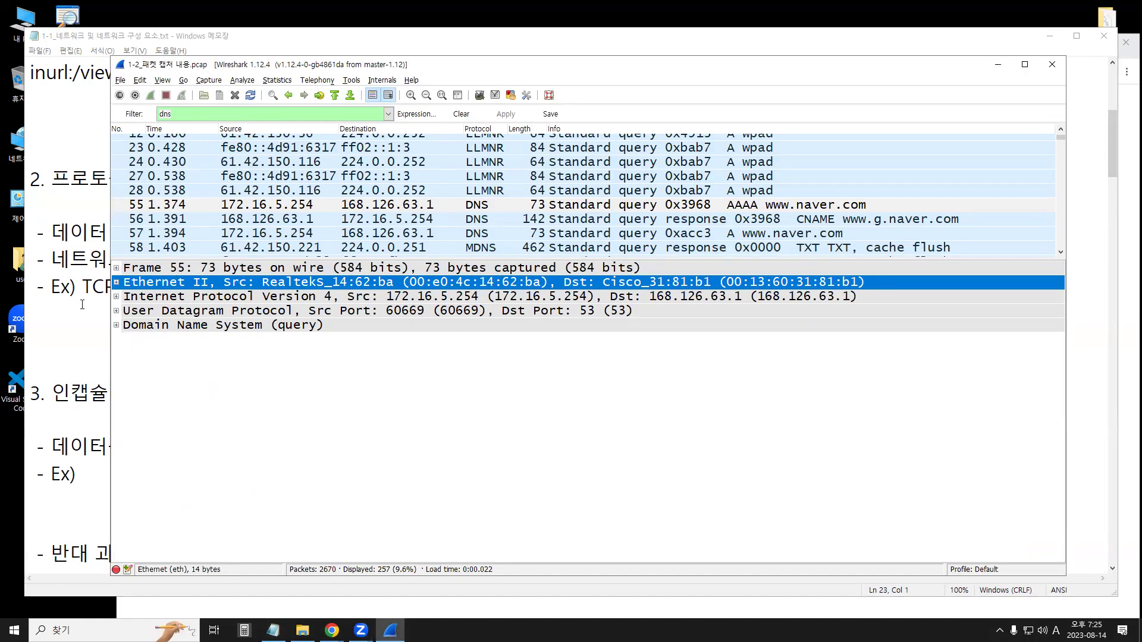
Replace the display filter with tcp and apply it to the capture
double_click(180, 115)
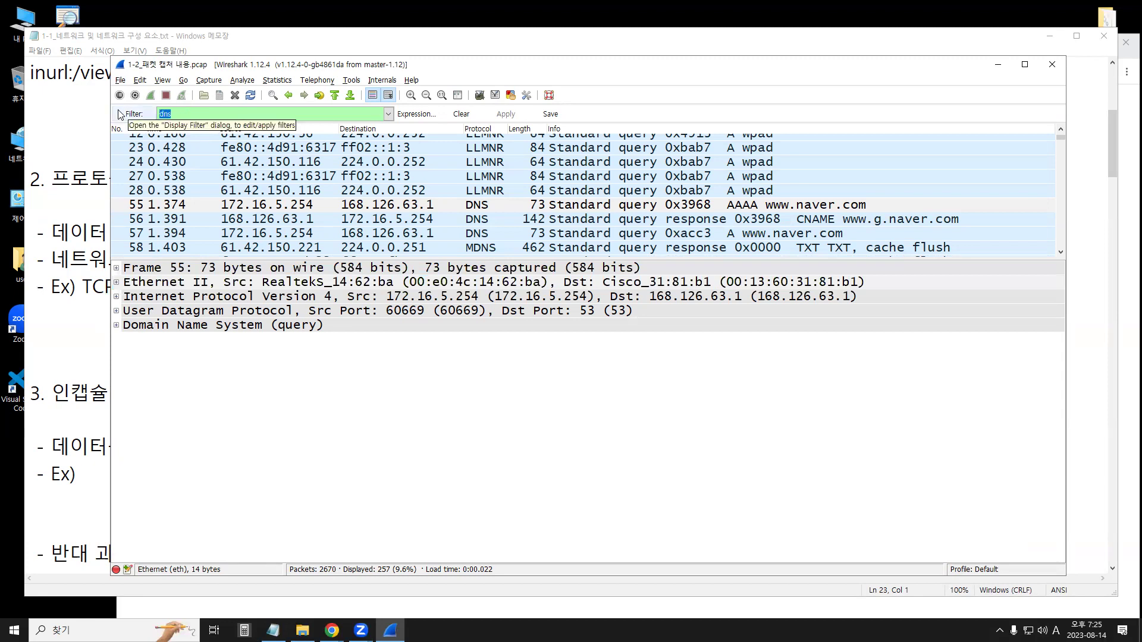
text(tcp)
key(Return)
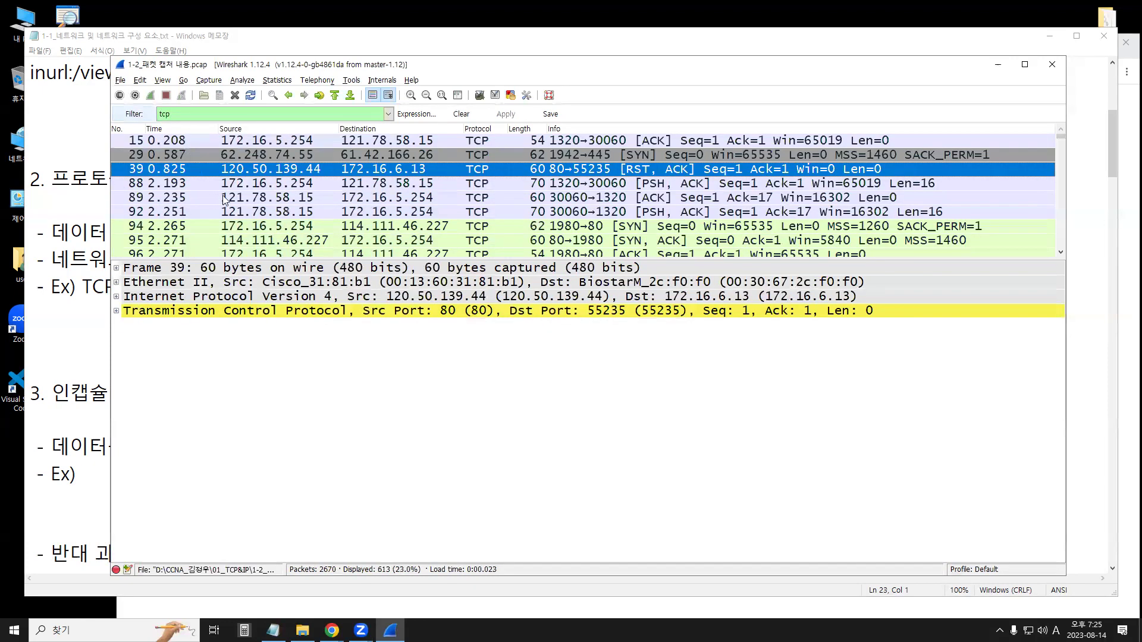
Select HTTP packet 98 and collapse its Hypertext Transfer Protocol section
scroll(222, 195, down, 2)
click(181, 222)
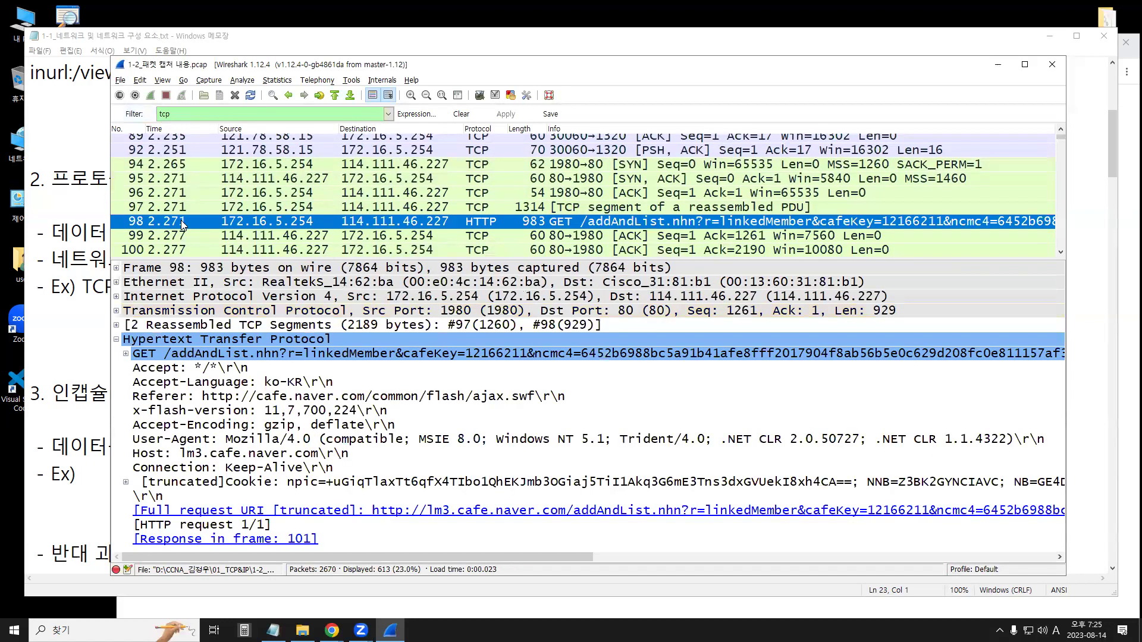
click(116, 340)
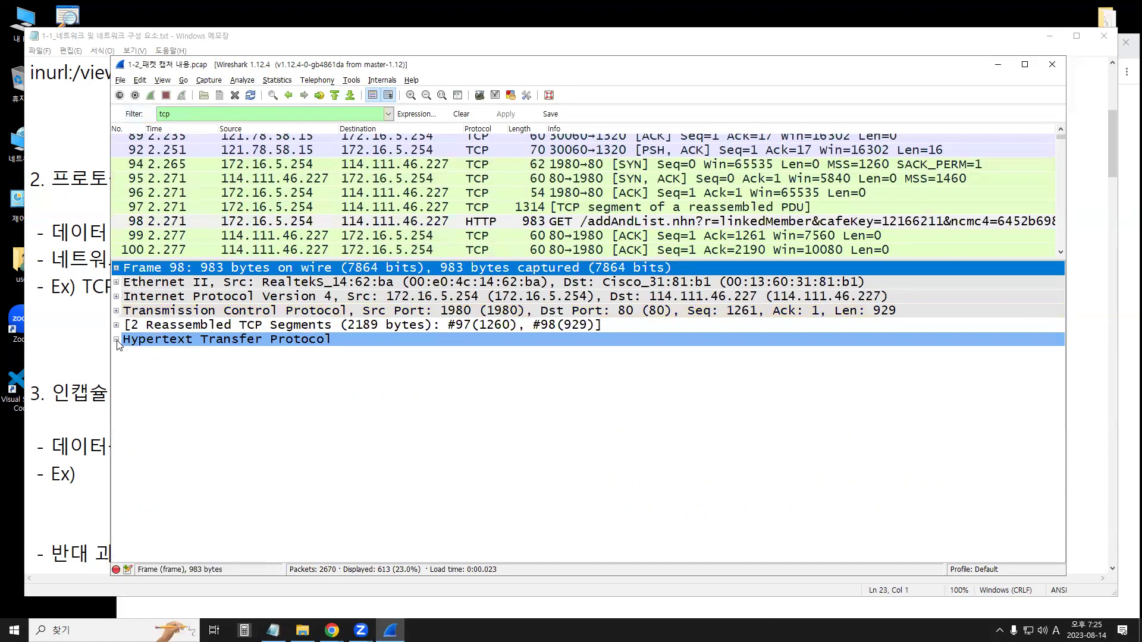
click(140, 225)
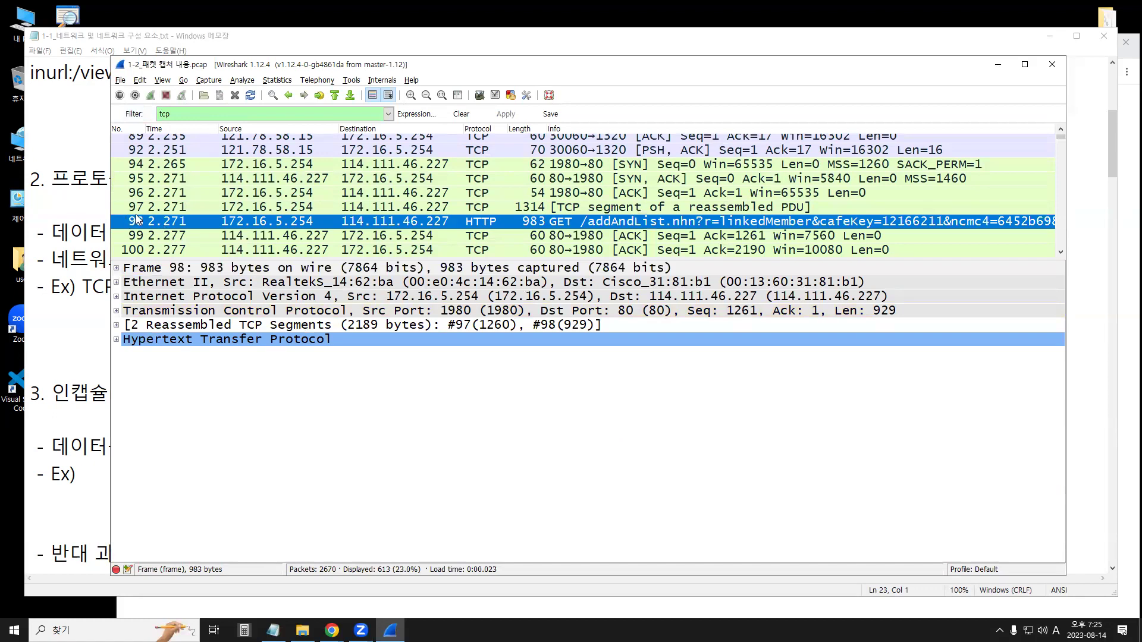
Switch to the Notepad lecture notes and highlight the heading 프로토콜(Protocol)
key(alt+Tab)
drag(51, 180, 218, 180)
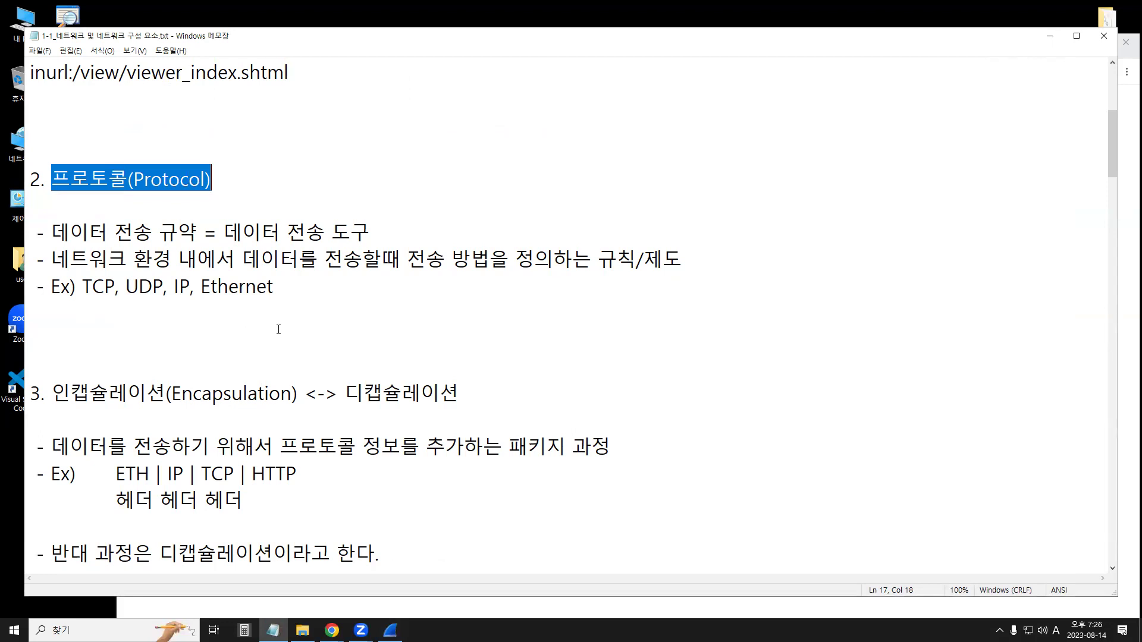
Delete "<-> 디캡슐레이션" from the 인캡슐레이션(Encapsulation) heading and save the notes
scroll(278, 330, down, 1)
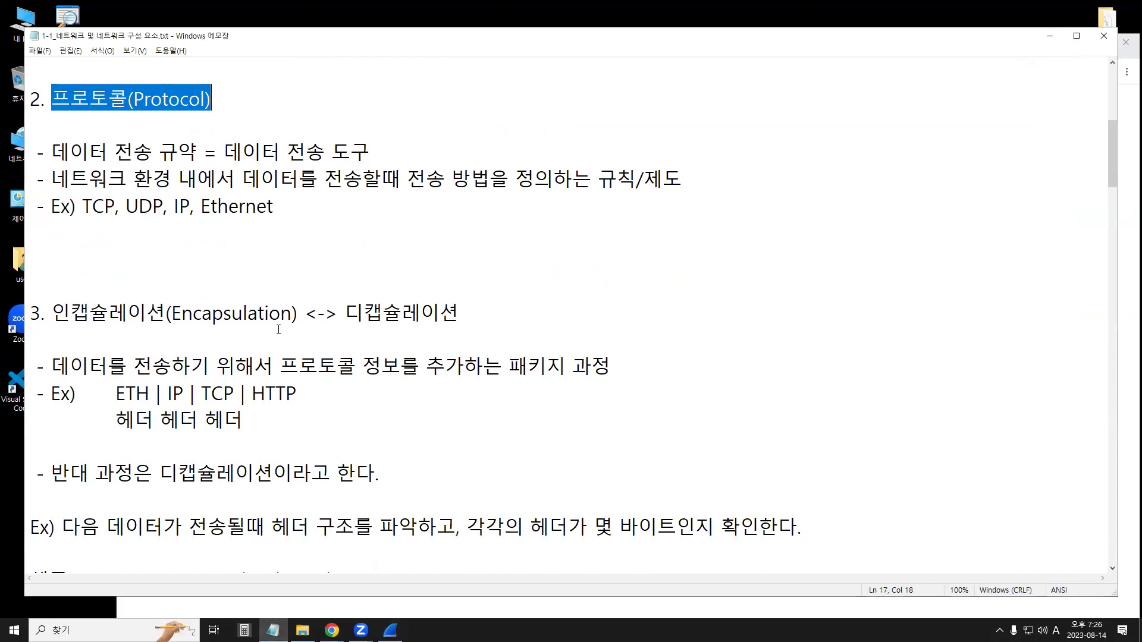
scroll(458, 249, down, 2)
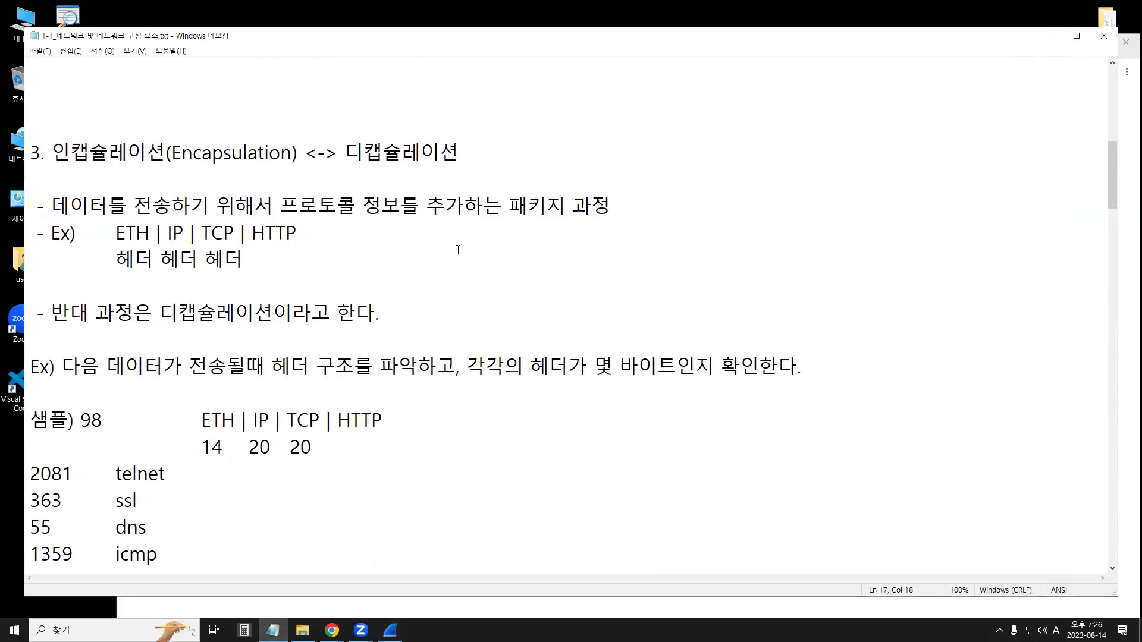
scroll(428, 192, up, 2)
drag(461, 312, 299, 307)
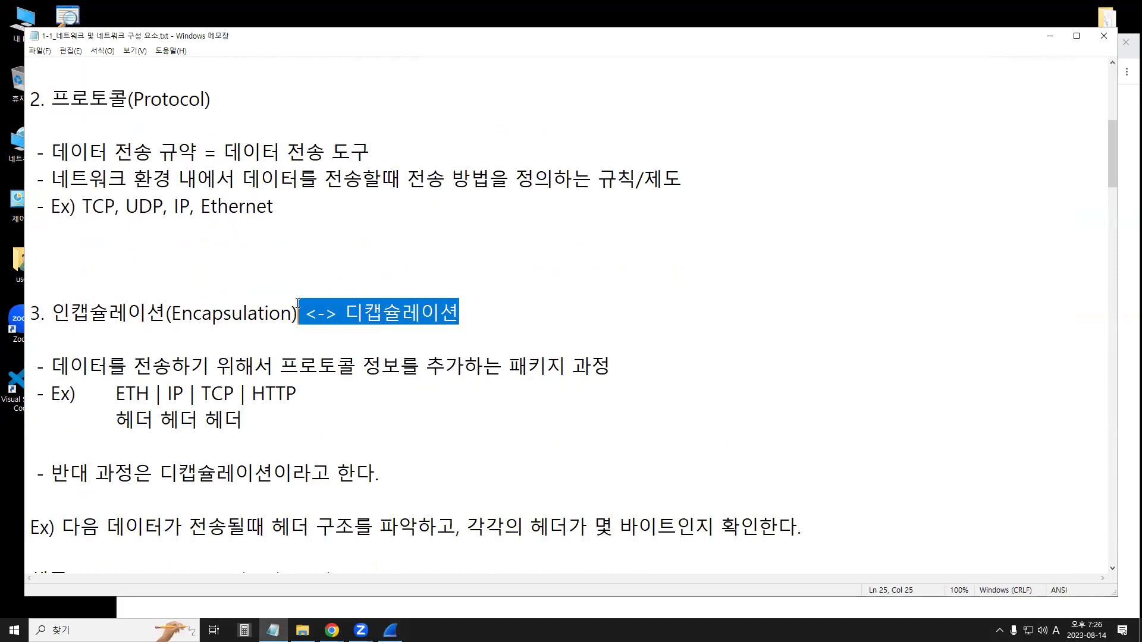
key(Delete)
click(39, 50)
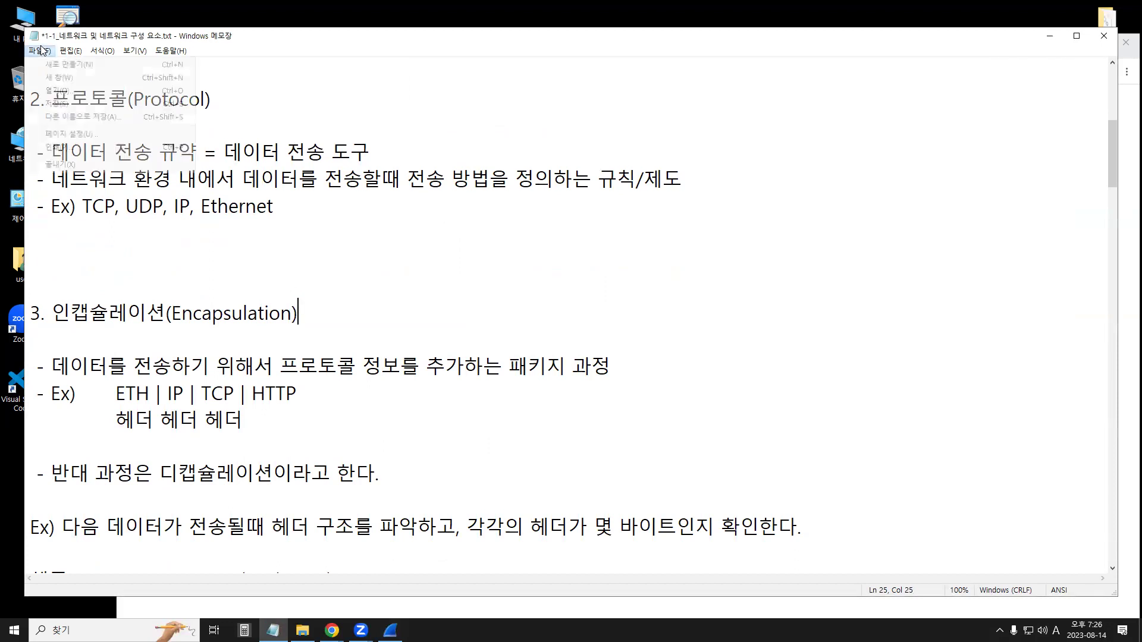
click(50, 103)
Go over the encapsulation section, highlighting its heading and the definition 데이터를 전송하기 위해서 프로토콜 정보를 추가하는 패키지 과정
mouse_move(172, 312)
mouse_down()
mouse_move(284, 304)
mouse_move(172, 310)
mouse_up()
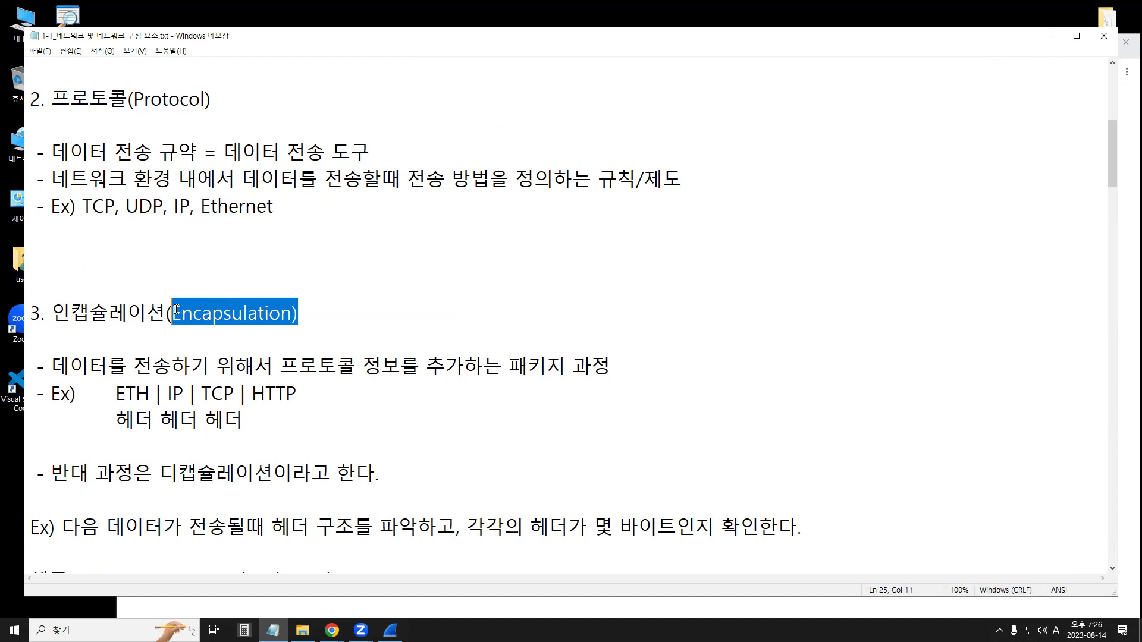
scroll(132, 289, down, 2)
click(116, 232)
drag(52, 206, 255, 205)
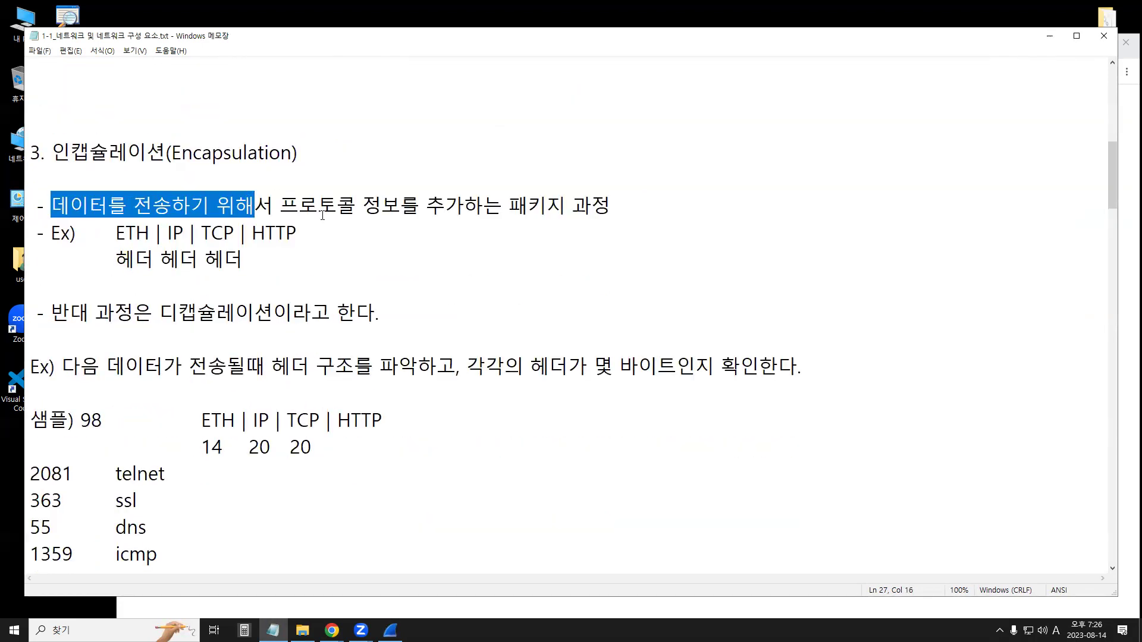
click(280, 205)
drag(353, 203, 613, 206)
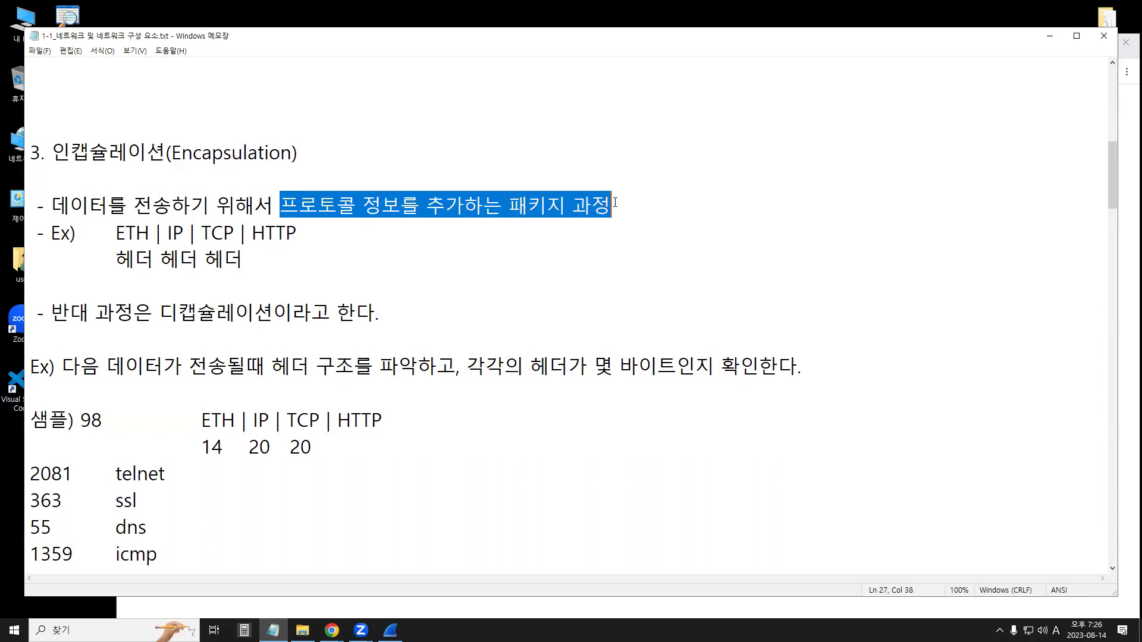
drag(52, 153, 168, 154)
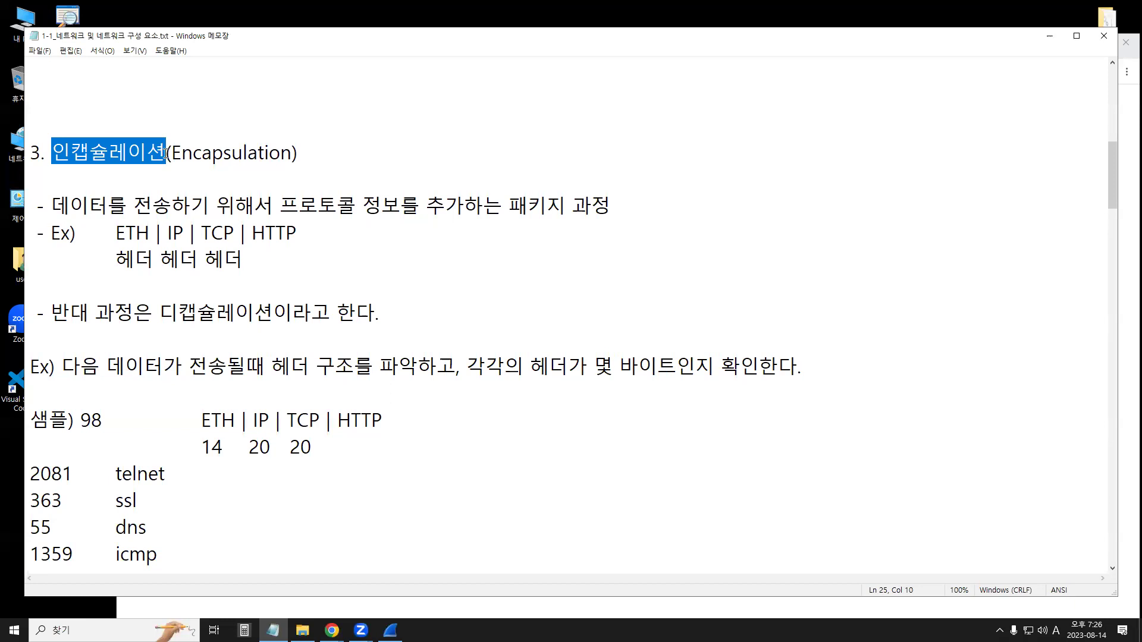
click(279, 205)
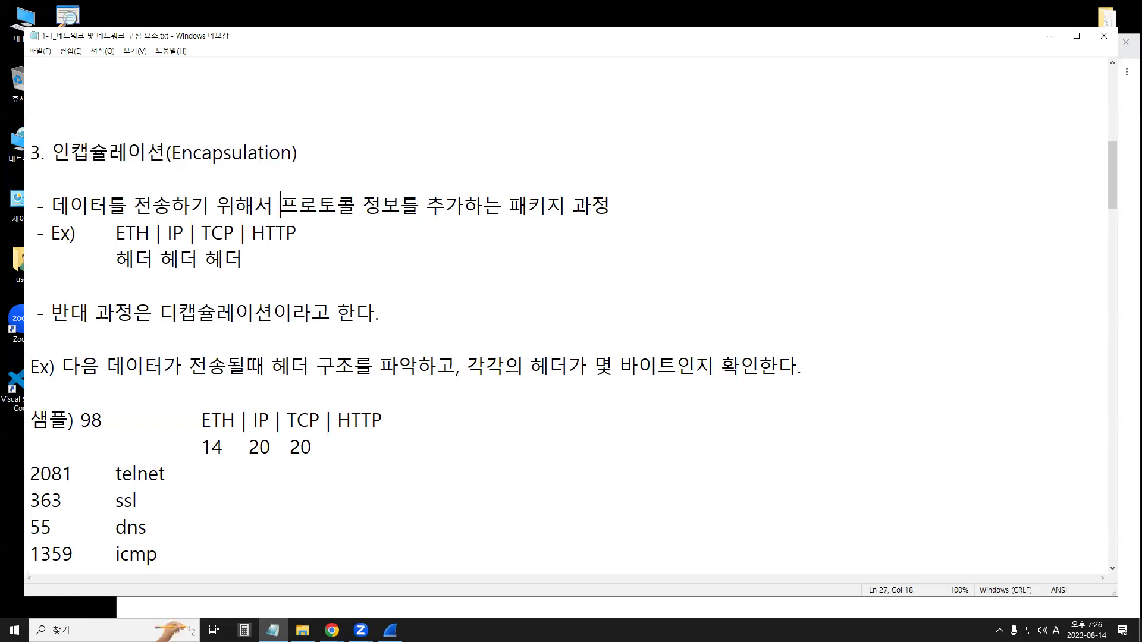
drag(31, 205, 548, 206)
click(245, 259)
Switch to Wireshark and point out packet 98's HTTP, TCP, Internet Protocol Version 4 and Ethernet II rows in order
click(390, 630)
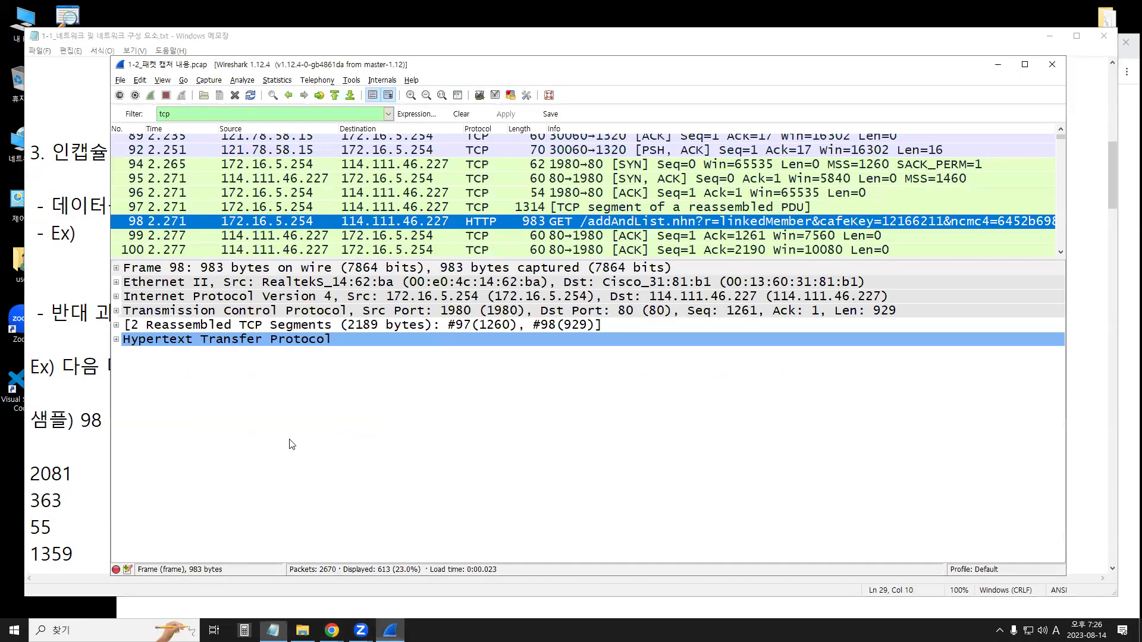
click(156, 344)
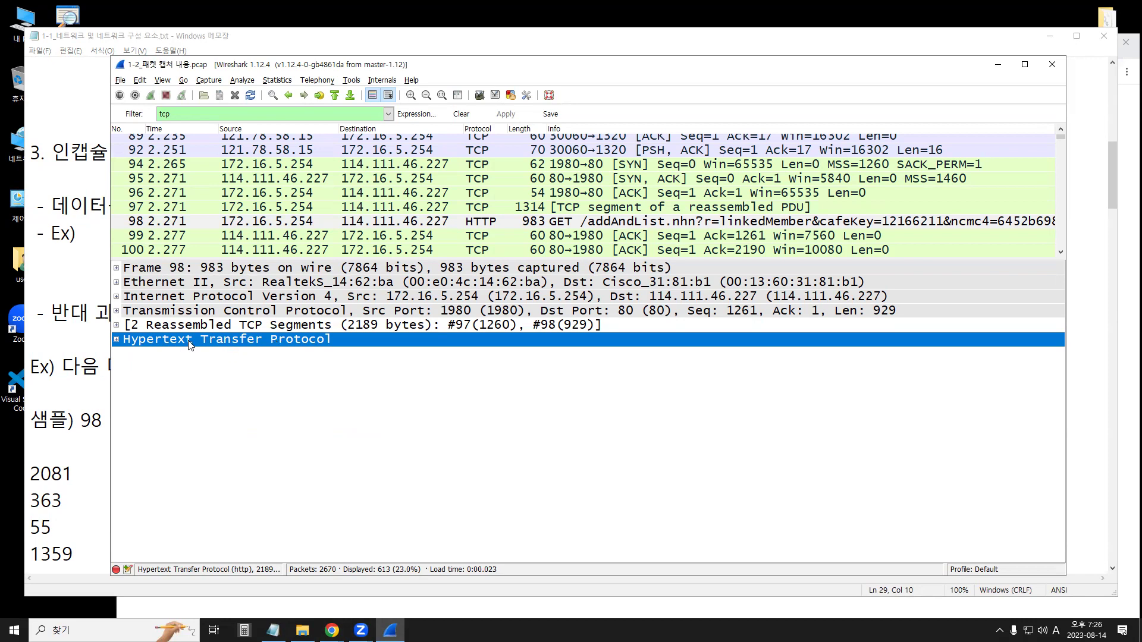
click(160, 311)
click(155, 296)
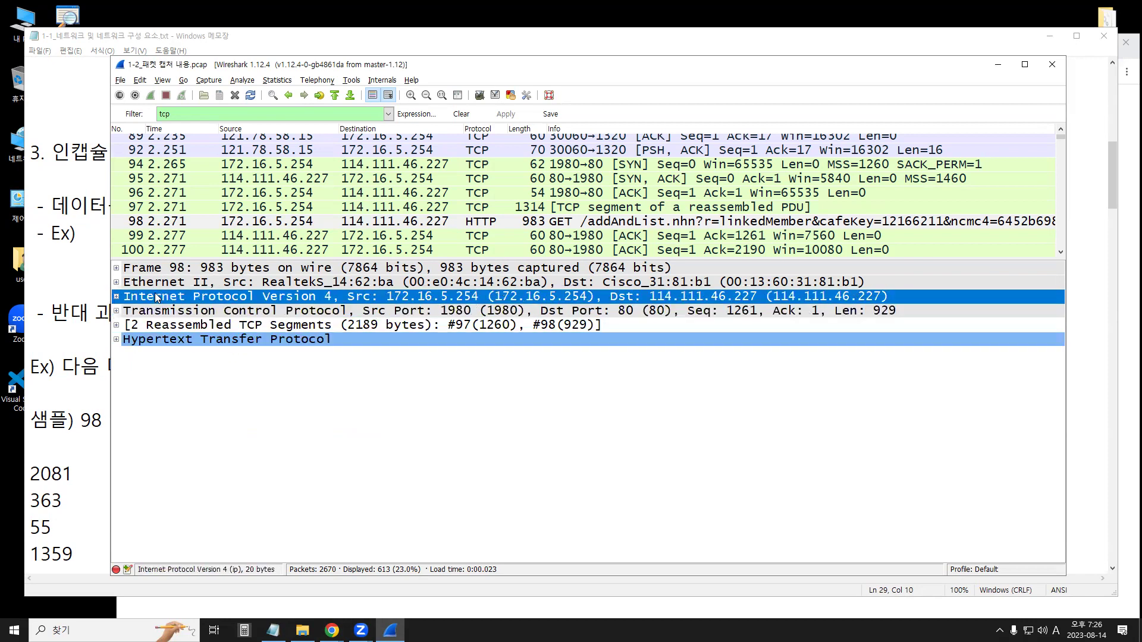
click(155, 285)
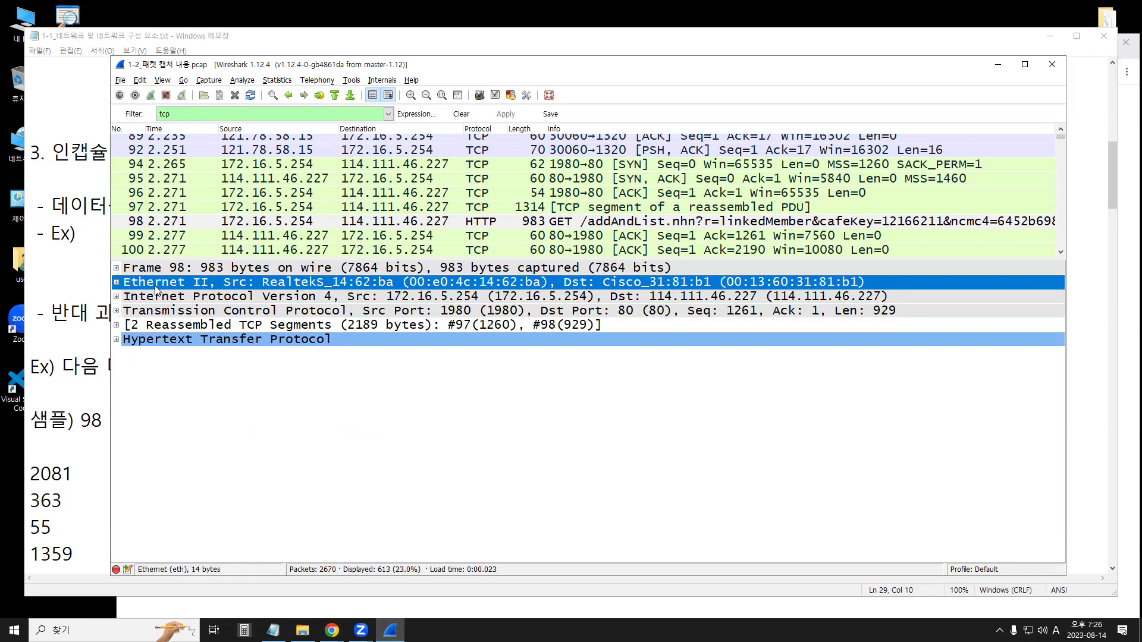
Return to the Notepad notes and clear the 헤더 헤더 헤더 line below the encapsulation example, keeping blank lines there
click(70, 311)
drag(280, 259, 9, 274)
key(BackSpace)
key(BackSpace)
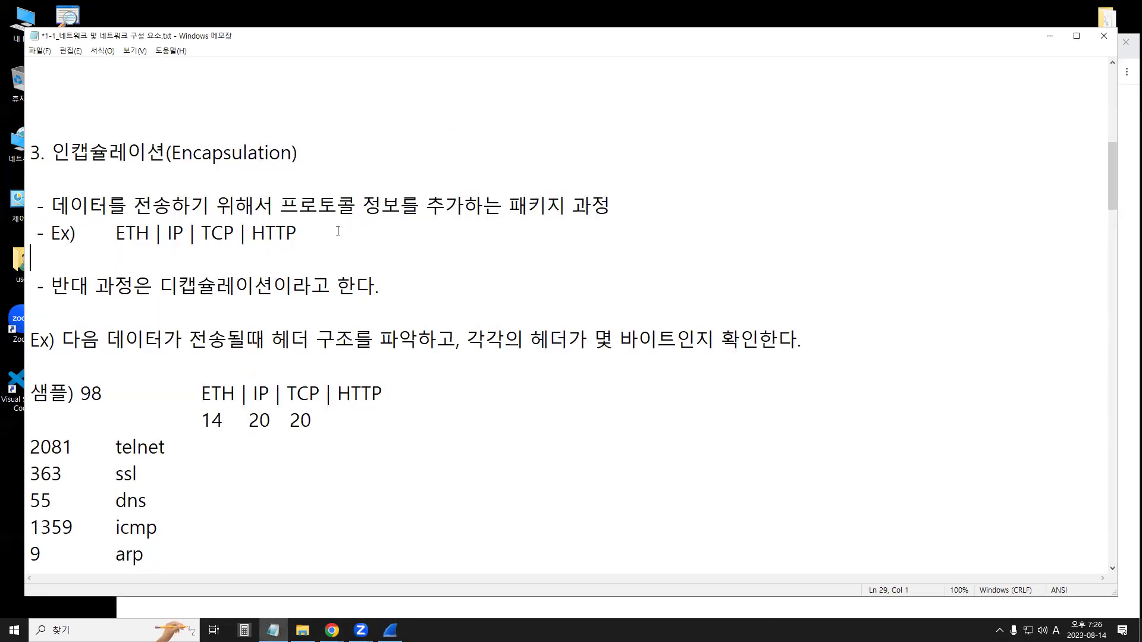
key(Return)
Replace the encapsulation example ETH | IP | TCP | HTTP with "| HTTP"
drag(298, 233, 120, 232)
text(HTTP)
click(116, 233)
text(|)
key(Left)
key(Left)
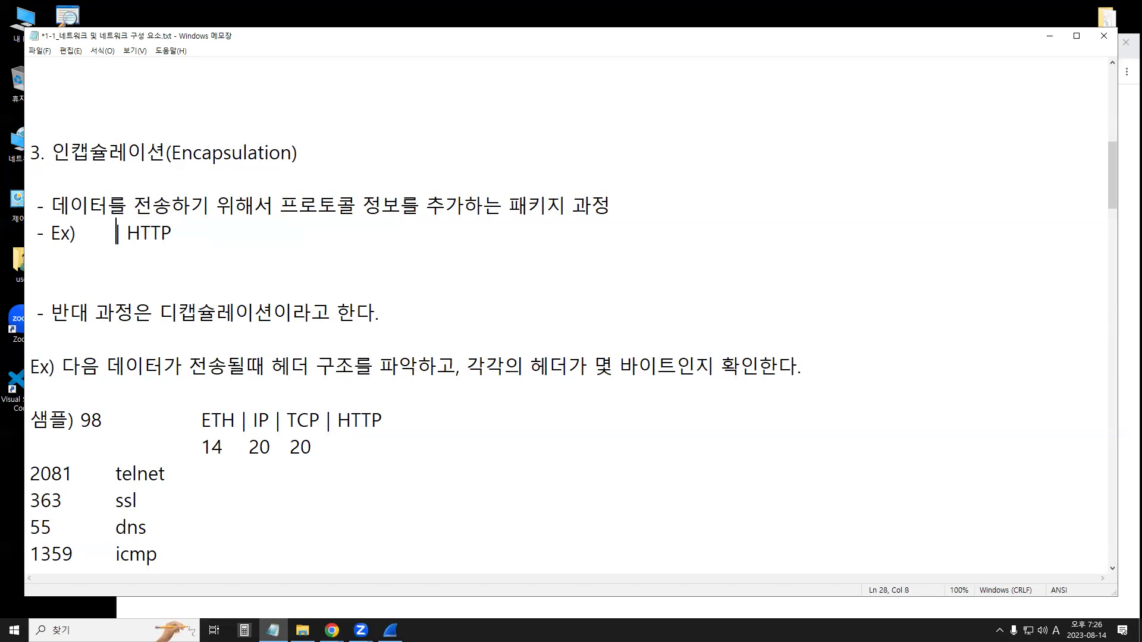
Insert TCP in front of "| HTTP" in the encapsulation example
text(TCP)
key(Left)
key(Left)
key(Left)
key(Left)
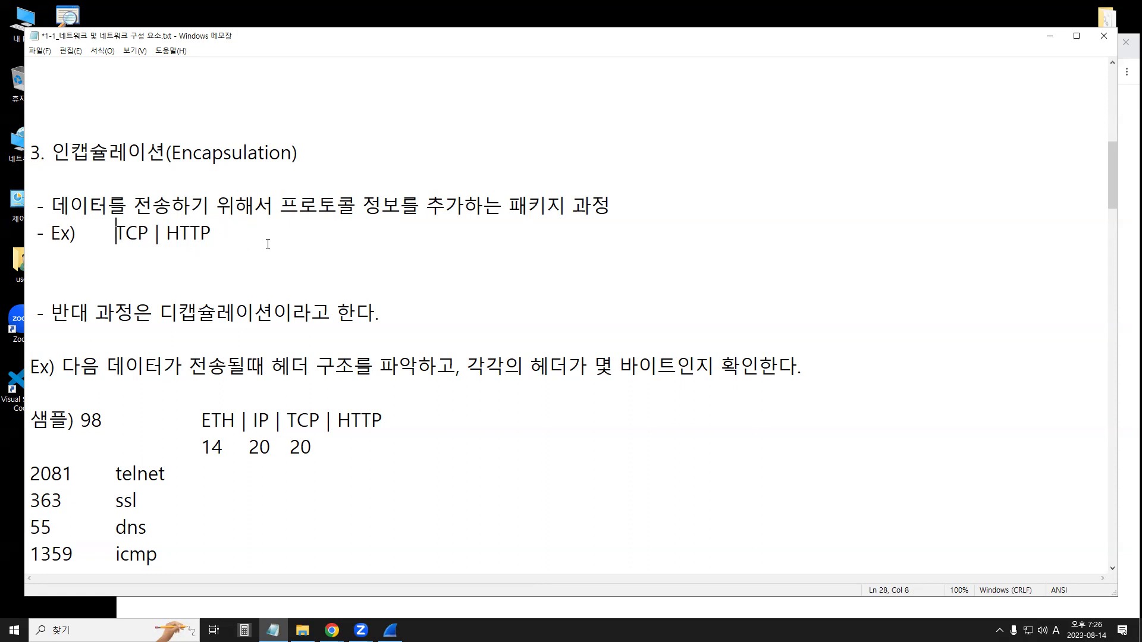
click(301, 247)
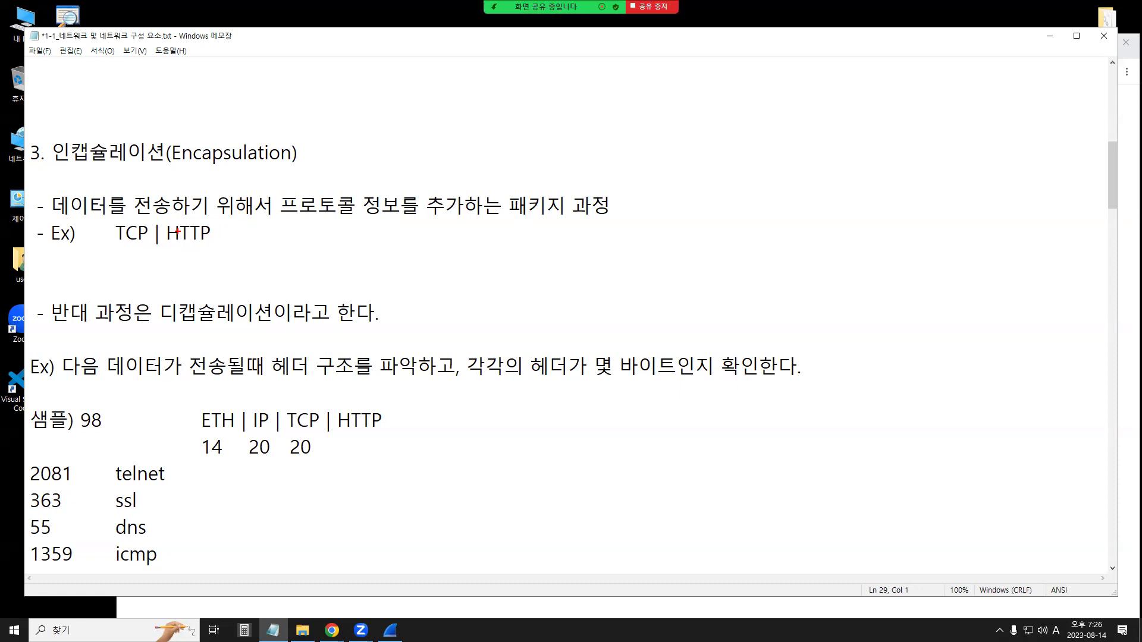
Underline HTTP and box the TCP | HTTP example in red, and leave the annotation
mouse_move(119, 245)
mouse_down()
mouse_move(157, 250)
mouse_move(225, 207)
mouse_move(173, 250)
mouse_up()
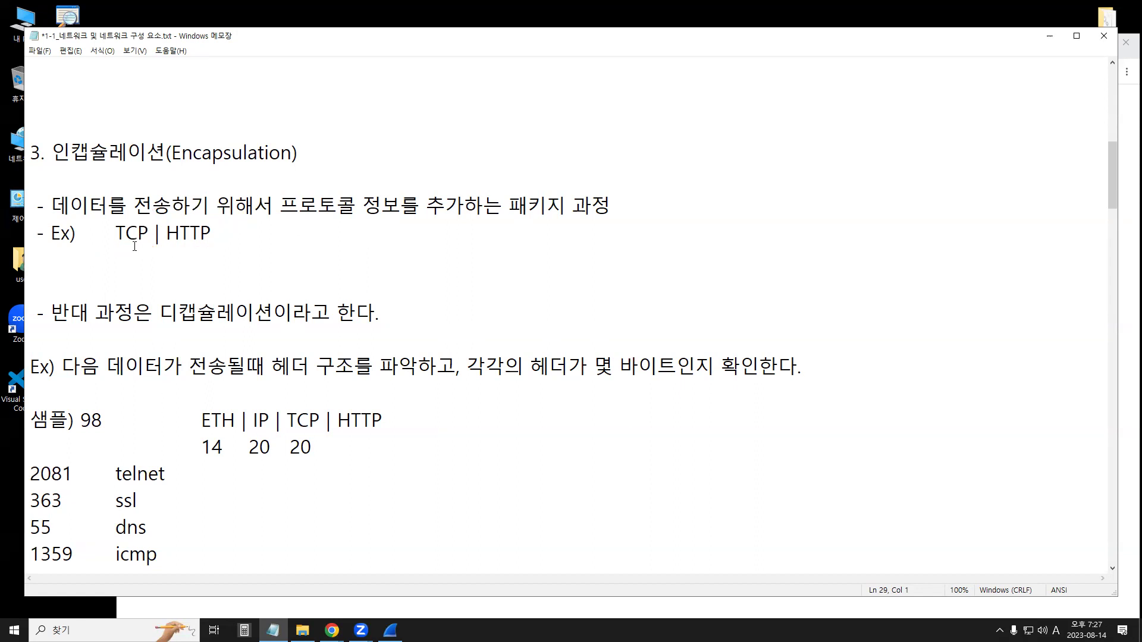
drag(157, 246, 201, 247)
drag(126, 209, 214, 252)
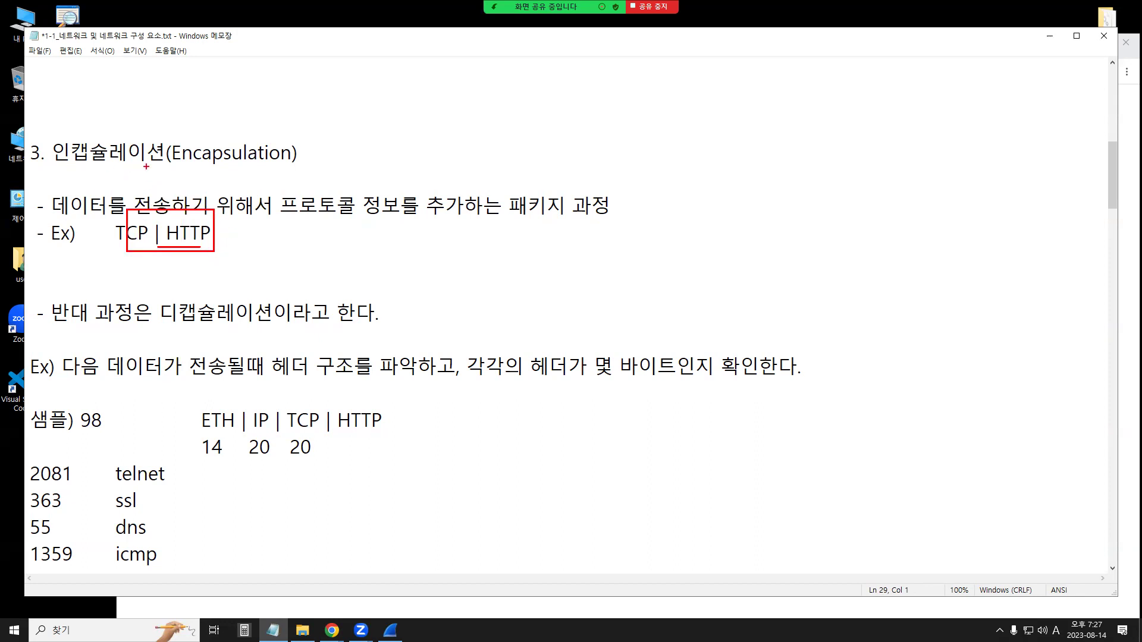
key(alt+s)
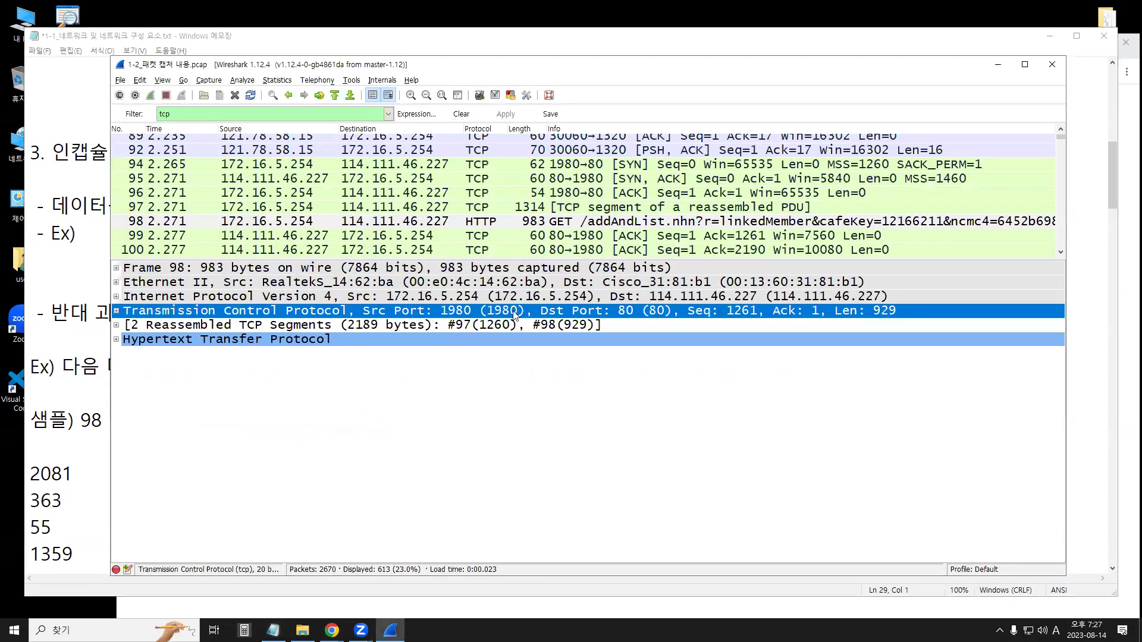
Point out packet 98's Transmission Control Protocol layer in Wireshark, and highlight TCP in the Notepad encapsulation example
click(287, 312)
key(alt+s)
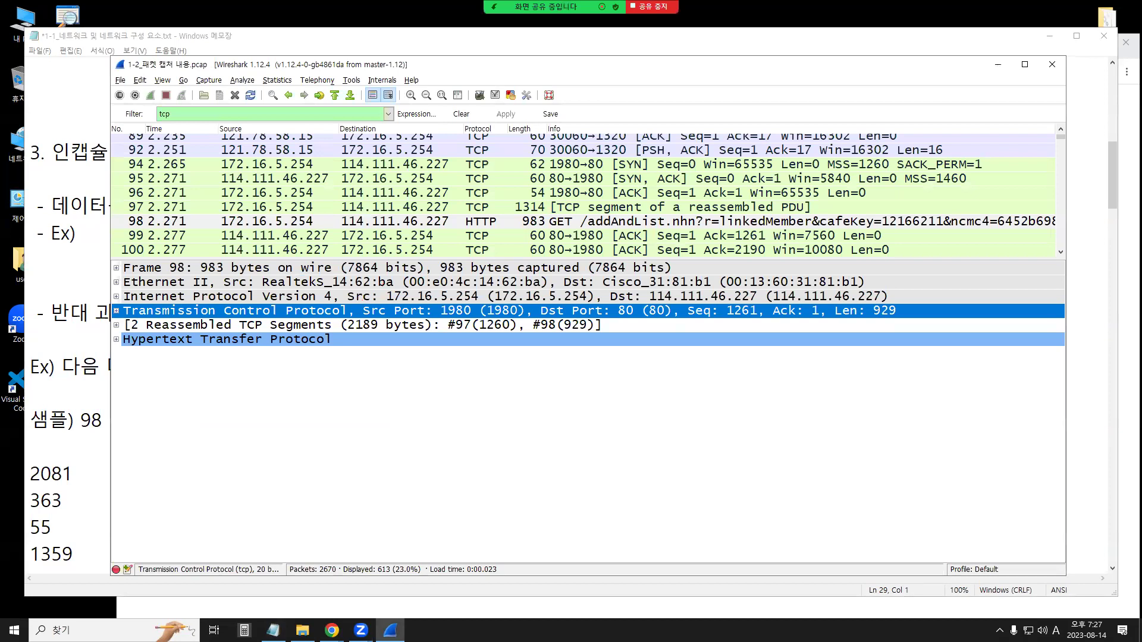
key(alt+s)
key(alt+Tab)
key(Up)
key(End)
key(Left)
key(Left)
key(Left)
key(Left)
key(Left)
double_click(126, 233)
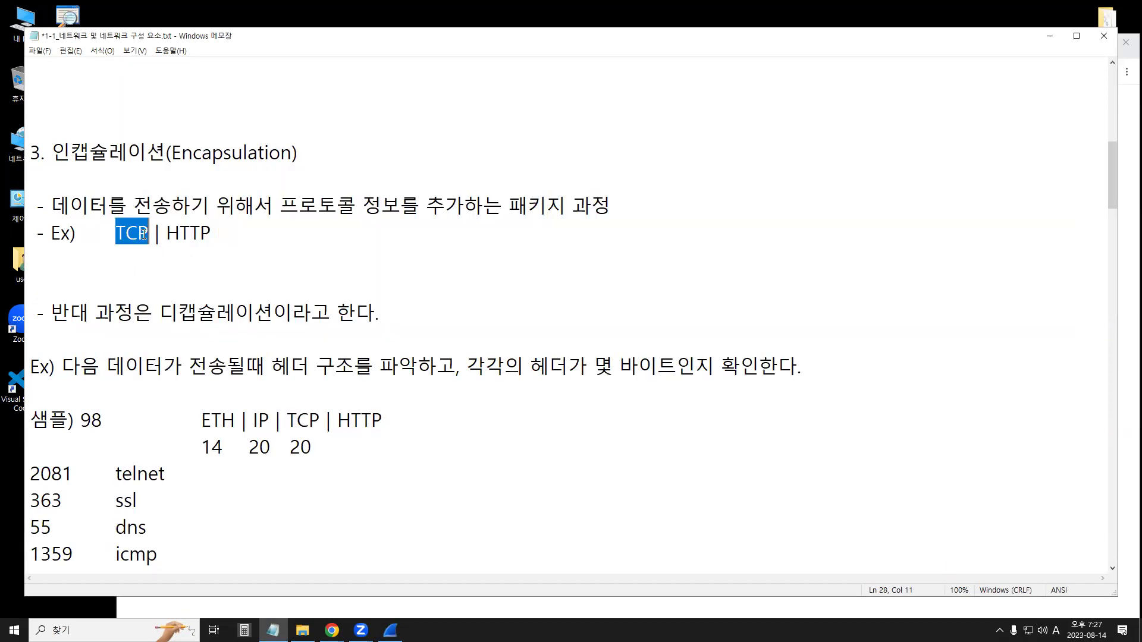
Add the label 헤더 on the line directly below TCP in the encapsulation example
click(160, 263)
mouse_move(163, 234)
mouse_down()
mouse_move(171, 265)
mouse_move(224, 220)
mouse_up()
click(146, 248)
text(---)
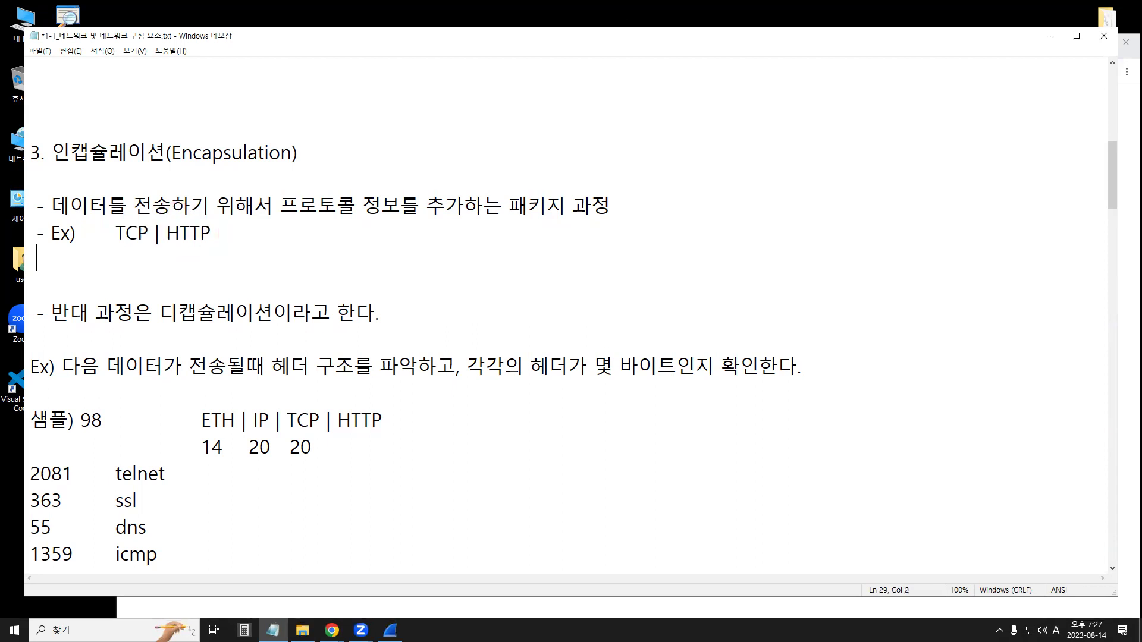
text(-)
key(BackSpace)
key(BackSpace)
key(BackSpace)
key(BackSpace)
key(Hangul)
text(헤더)
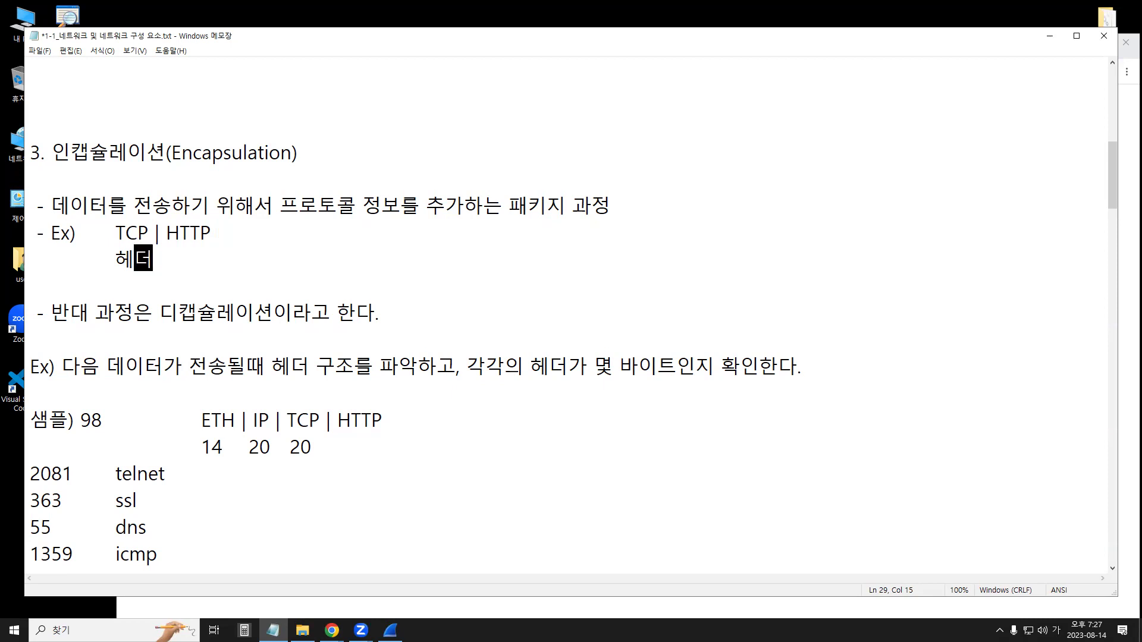
key(Up)
key(Down)
key(shift+End)
key(Down)
Switch to Wireshark and box the source and destination ports in packet 98's TCP layer in red
click(391, 630)
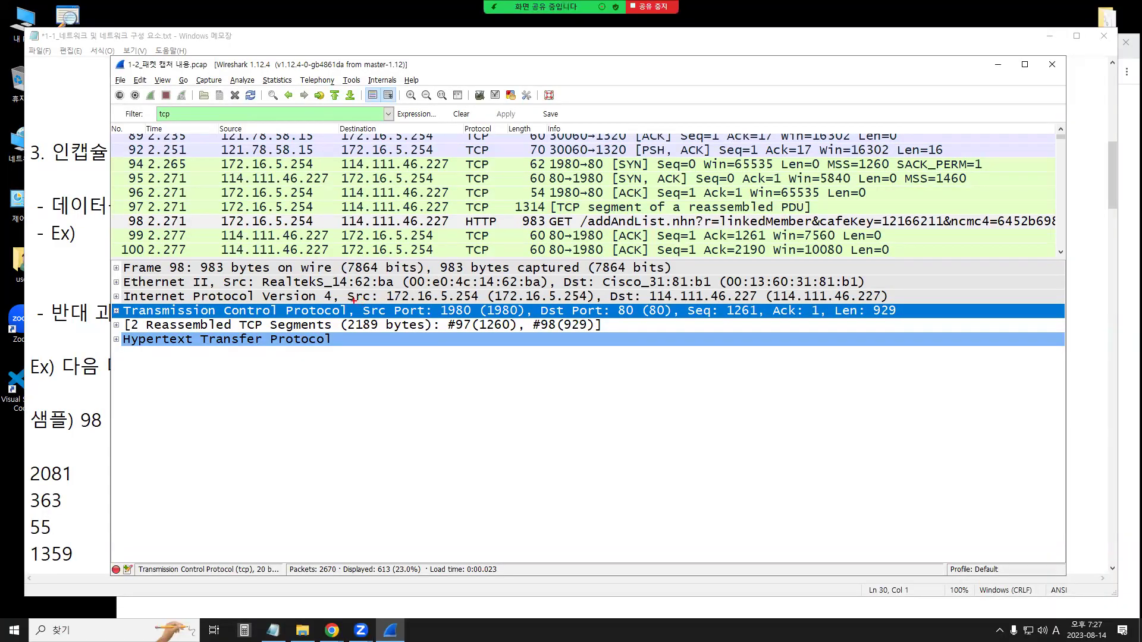
drag(325, 467, 659, 499)
drag(520, 319, 526, 318)
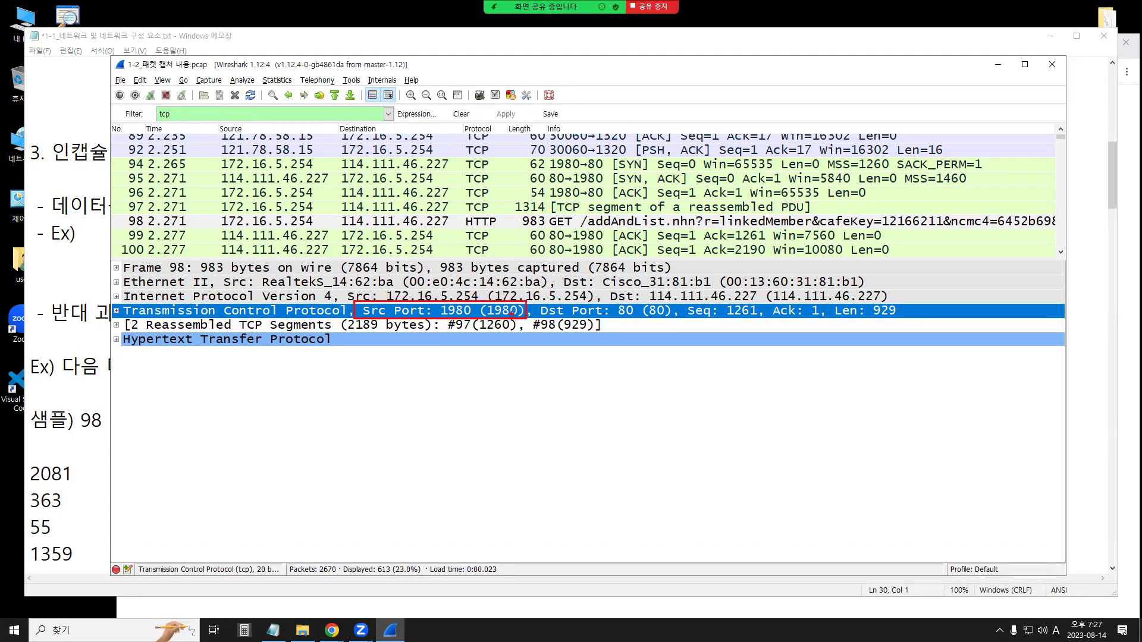
drag(537, 301, 681, 319)
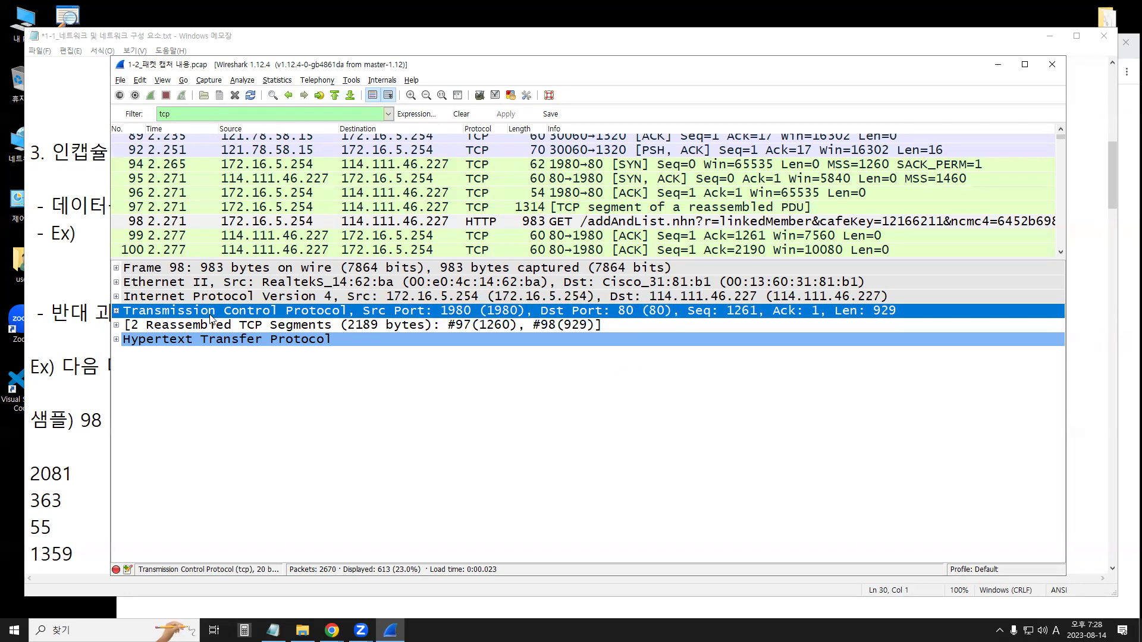
Go through packet 98's Hypertext Transfer Protocol, Transmission Control Protocol and Internet Protocol Version 4 layers in Wireshark
key(alt+Tab)
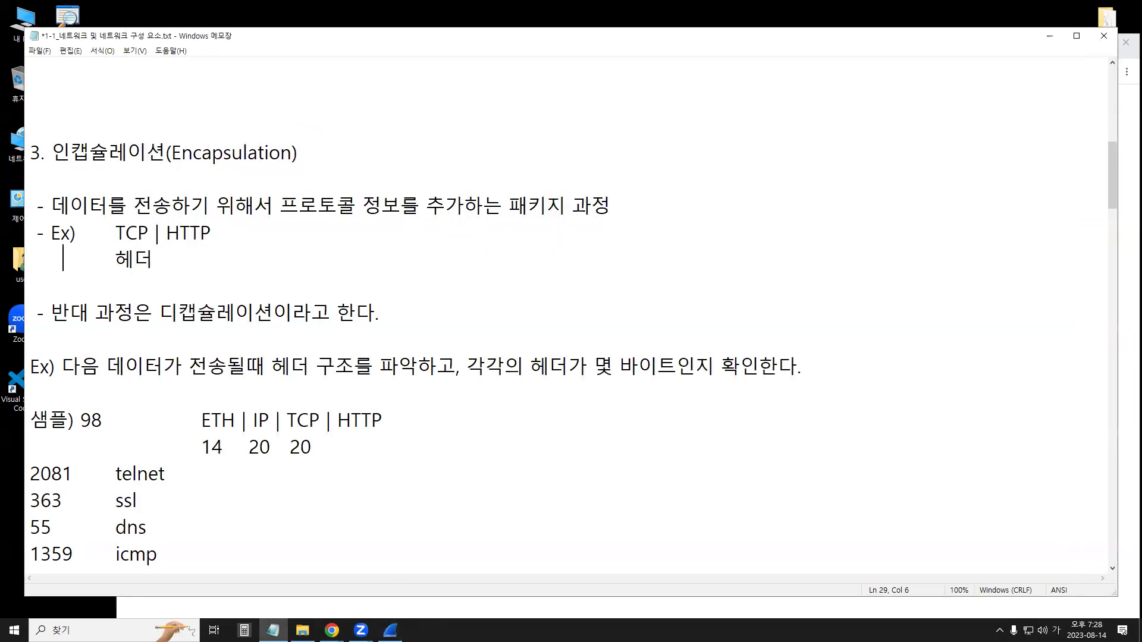
key(alt+Tab)
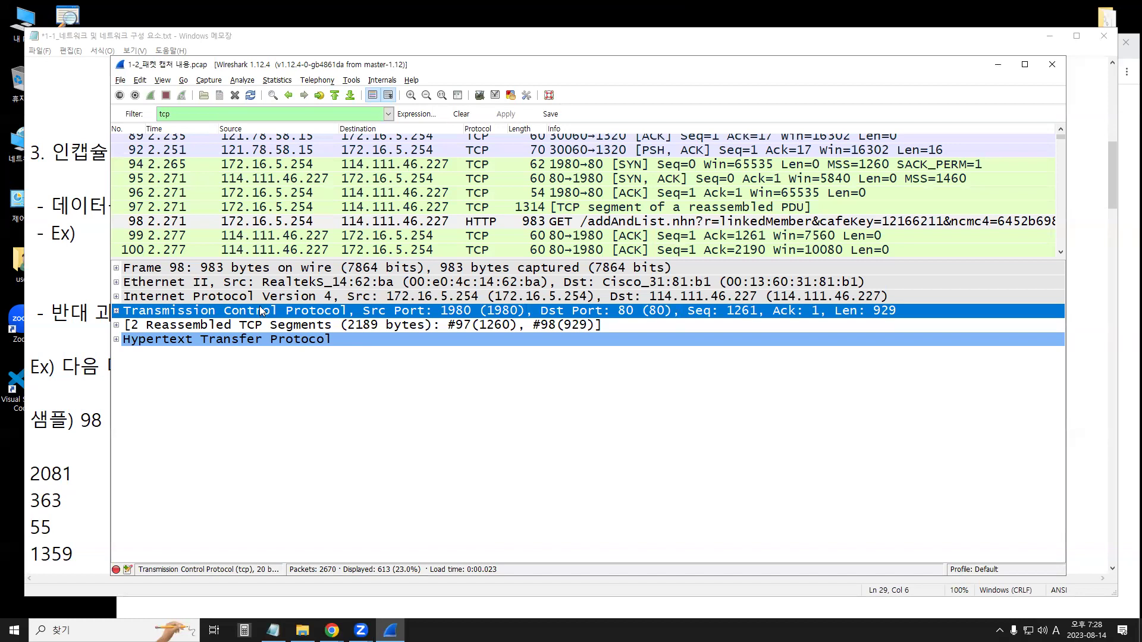
click(252, 341)
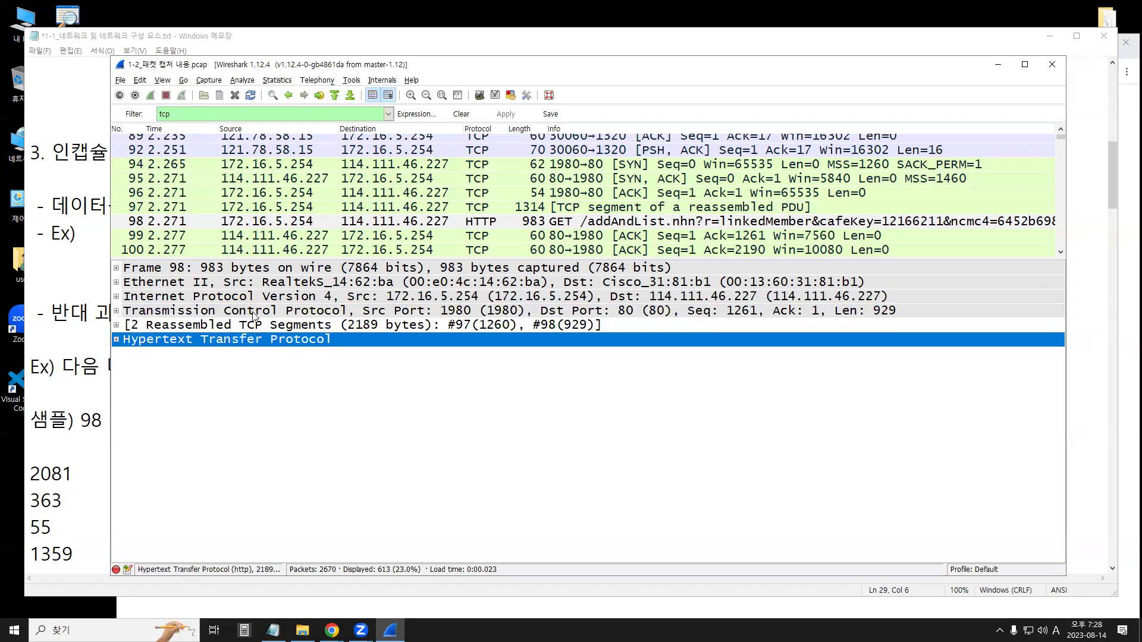
click(253, 313)
click(232, 298)
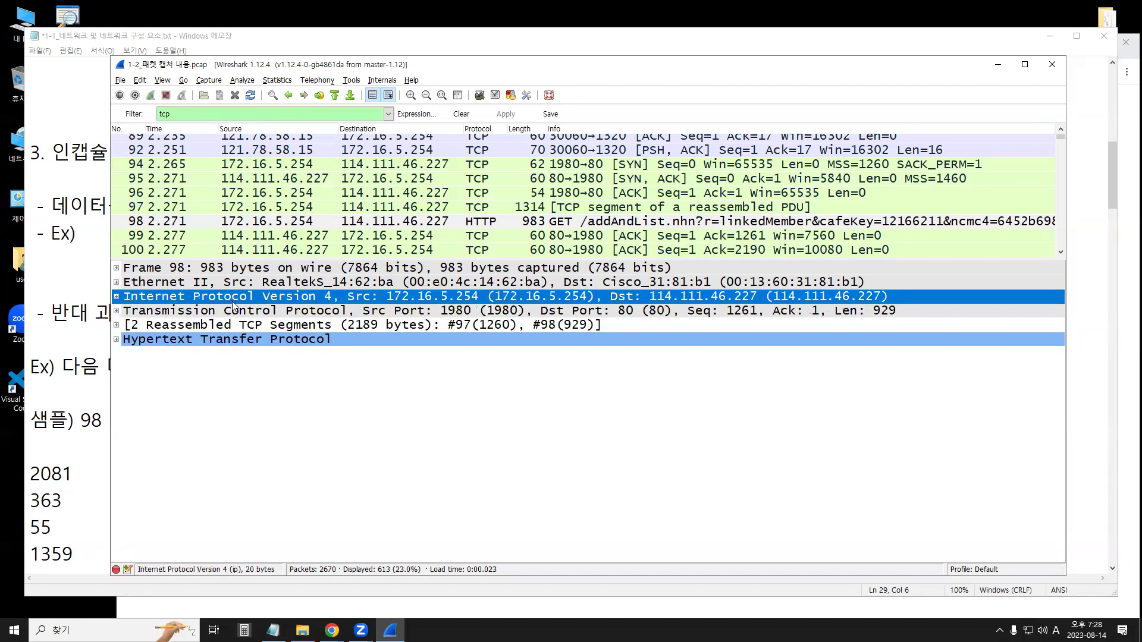
Return to the Notepad notes and insert "IP |" in front of TCP | HTTP in the encapsulation example
click(37, 212)
click(110, 230)
text(ㅑㅔ |)
key(BackSpace)
key(BackSpace)
key(BackSpace)
key(Hangul)
text(IP | TCP | HTTP)
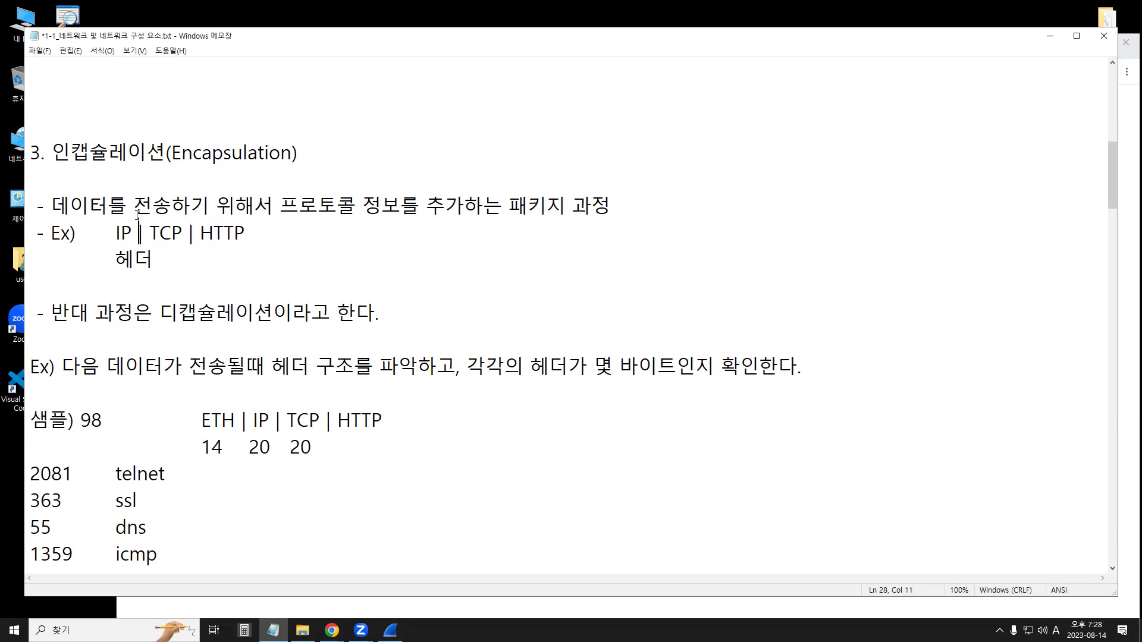
Draw a red box around the | TCP | HTTP part of the encapsulation example
drag(135, 207, 196, 235)
click(156, 259)
drag(133, 217, 250, 247)
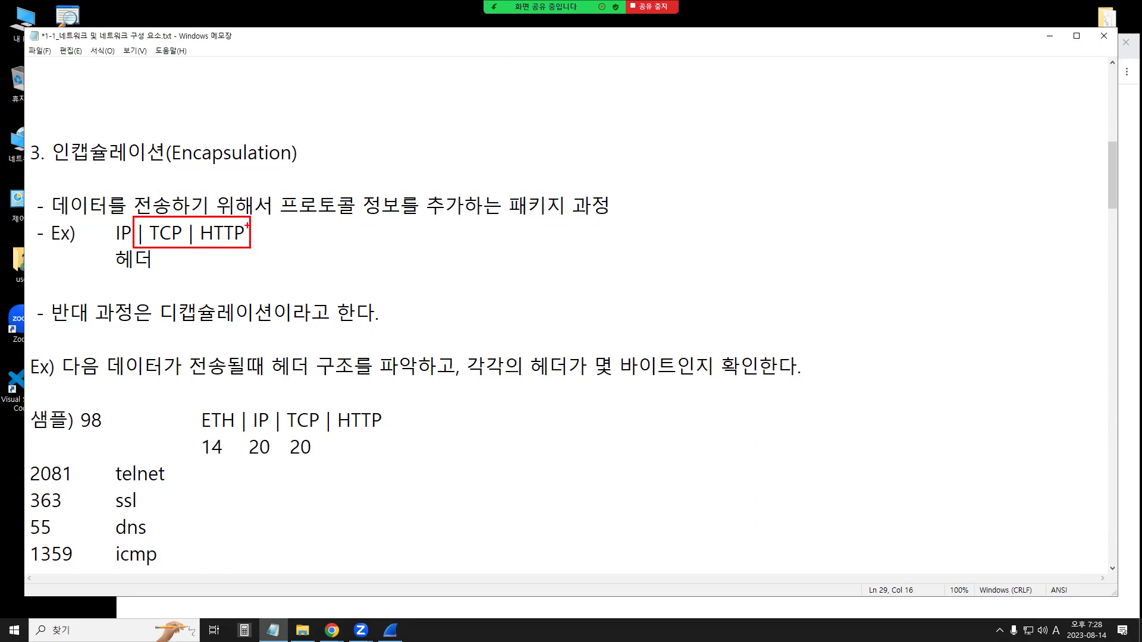
Add a second 헤더 label on the line below the example and highlight the one under IP
click(127, 260)
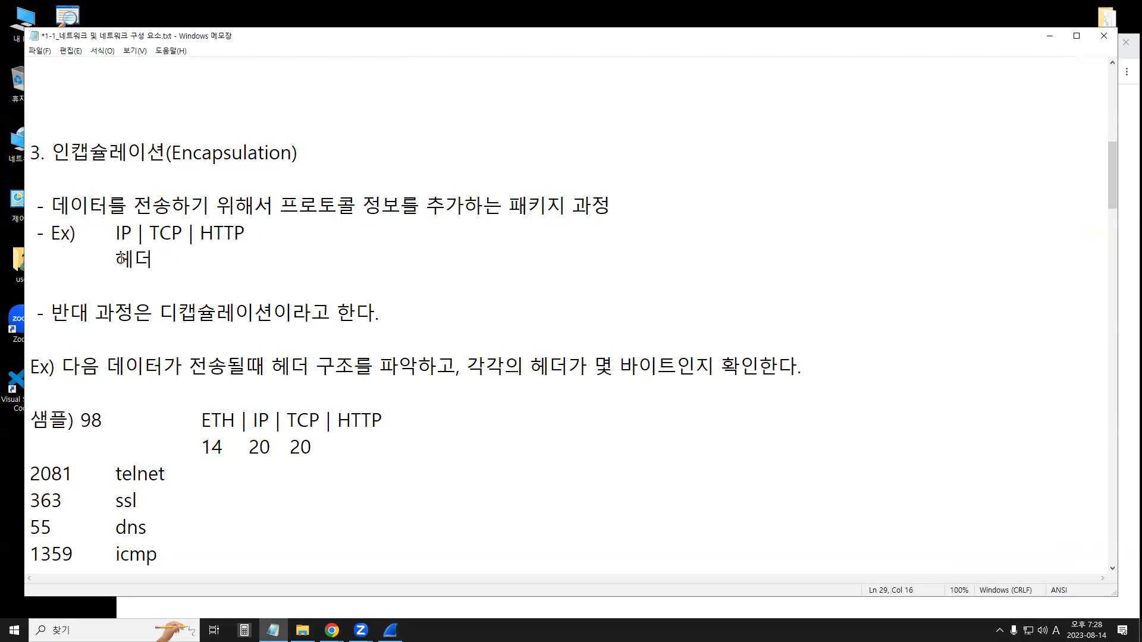
text(g)
key(BackSpace)
key(Hangul)
text(헤더)
drag(116, 257, 146, 253)
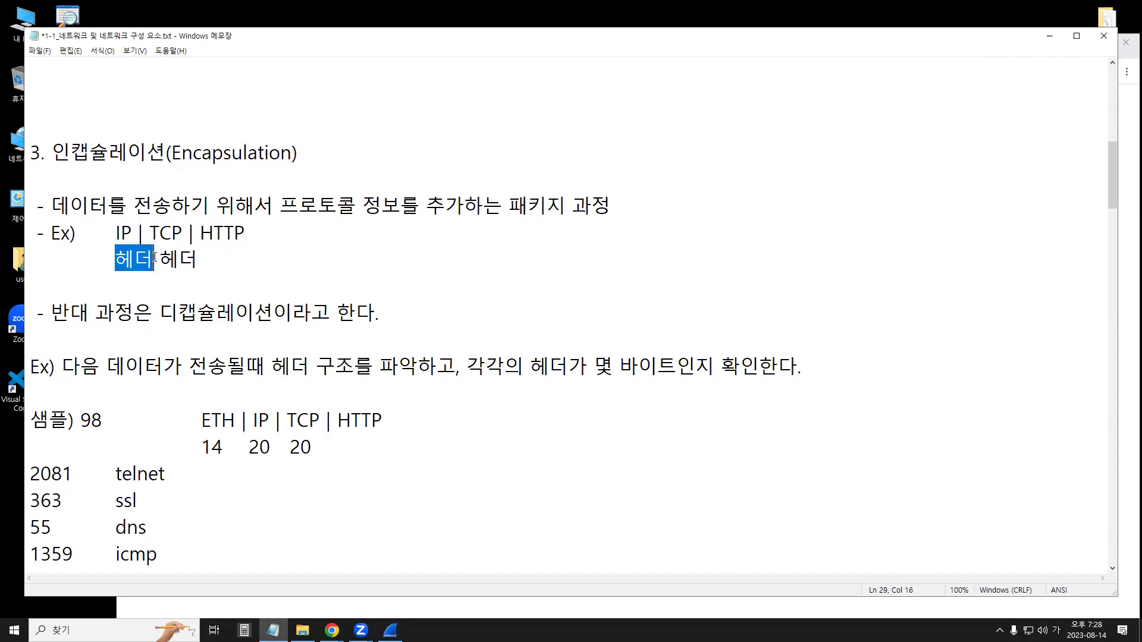
Switch to Wireshark, select packet 98's Internet Protocol Version 4 layer and mark its source and destination addresses
click(390, 629)
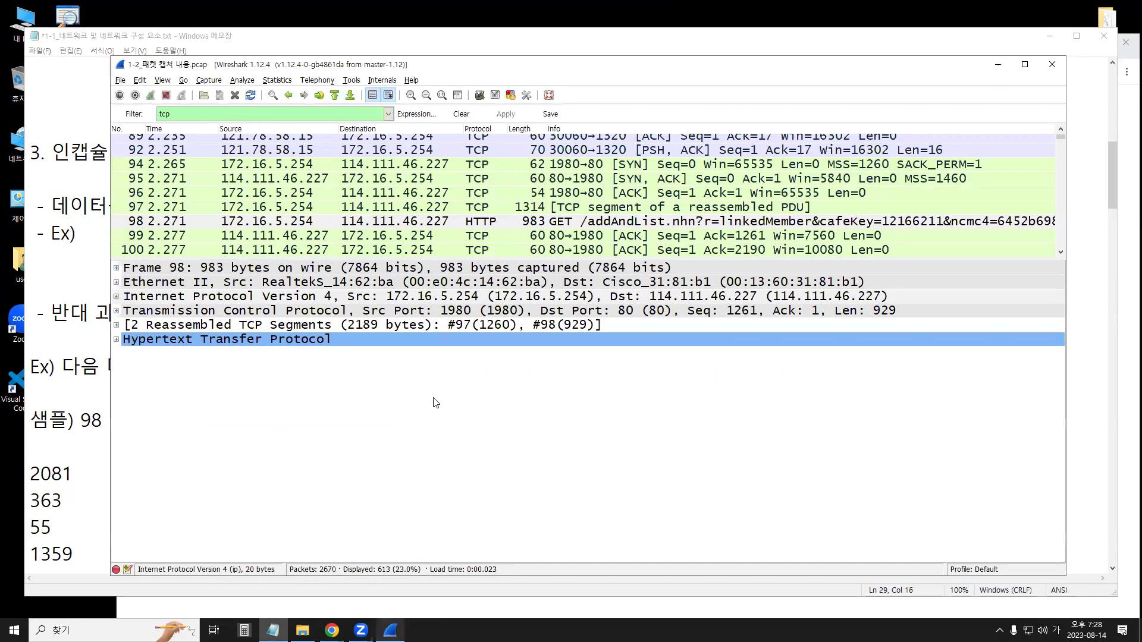
click(445, 300)
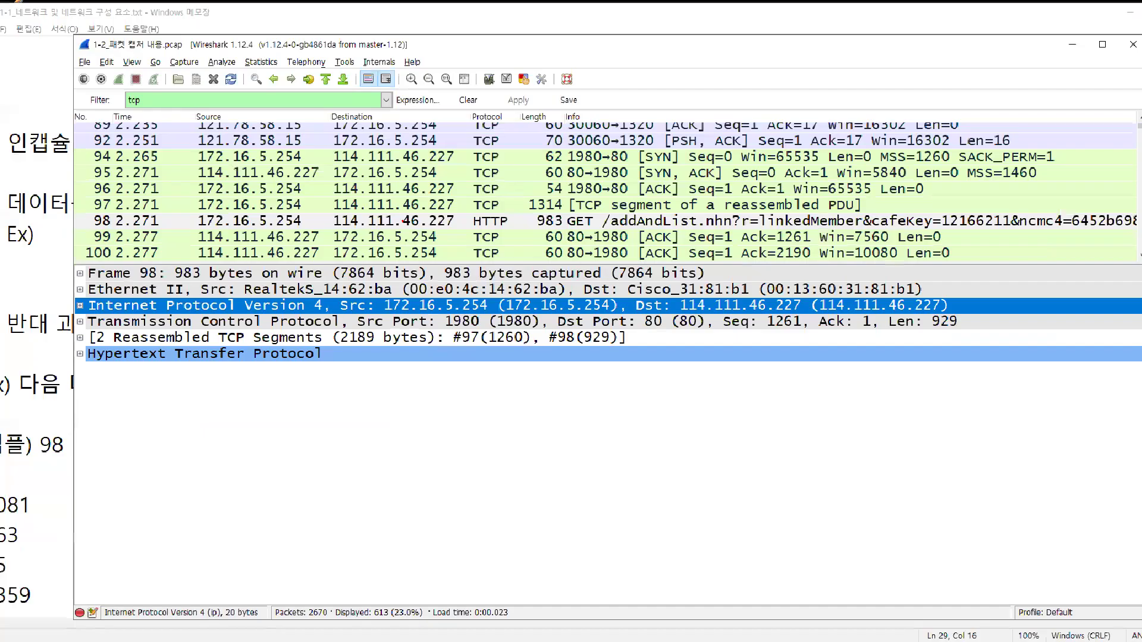
mouse_move(337, 294)
mouse_down()
mouse_move(505, 321)
mouse_move(494, 315)
mouse_up()
drag(630, 295, 806, 316)
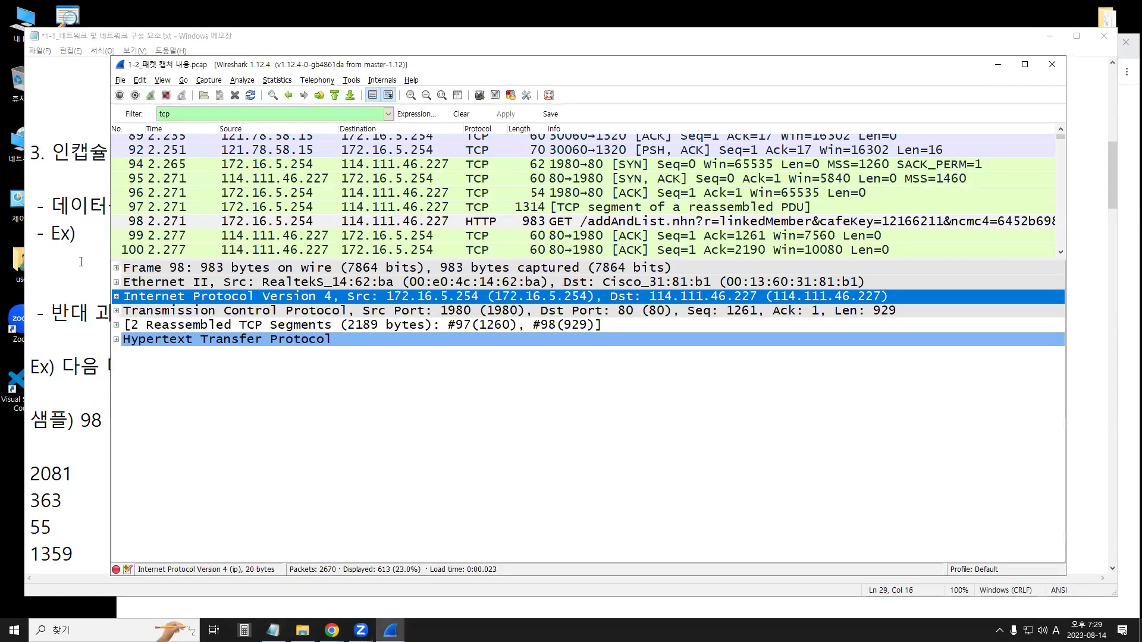
Return to the Notepad notes and insert "Ethernet |" in front of IP | TCP | HTTP in the encapsulation example
click(67, 233)
text(| IP | TCP | HTTP)
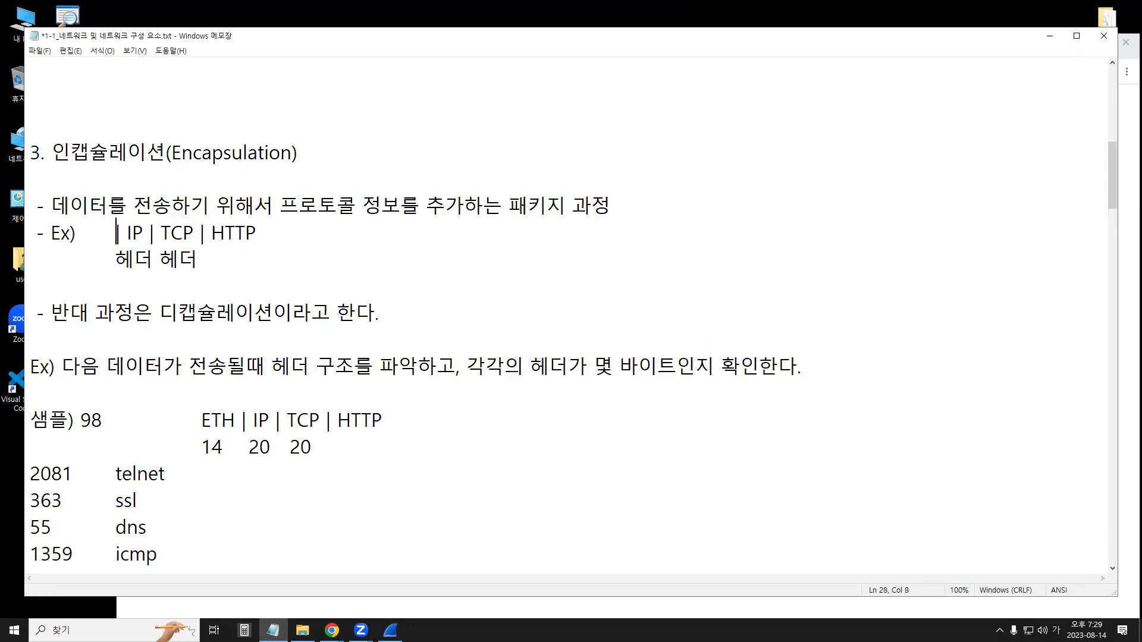
text(Et)
key(BackSpace)
key(BackSpace)
key(Hangul)
text(Eterh)
key(BackSpace)
key(BackSpace)
key(BackSpace)
text(hernet)
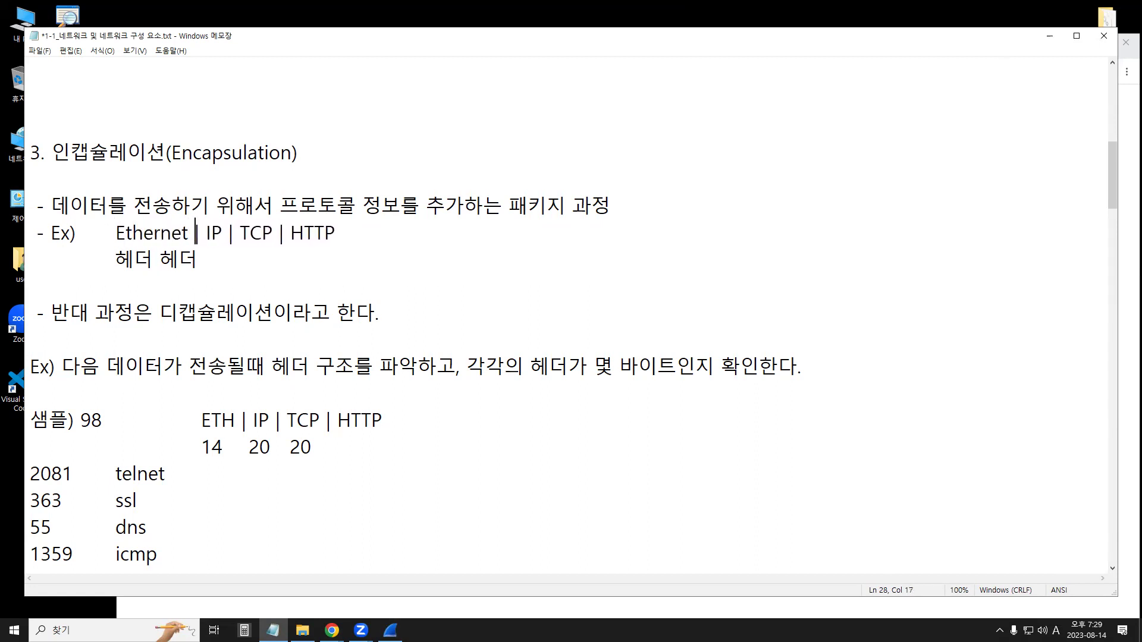
Add a third 헤더 label for Ethernet and space the three labels out beneath Ethernet, IP and TCP
click(117, 258)
key(Hangul)
text(헤더)
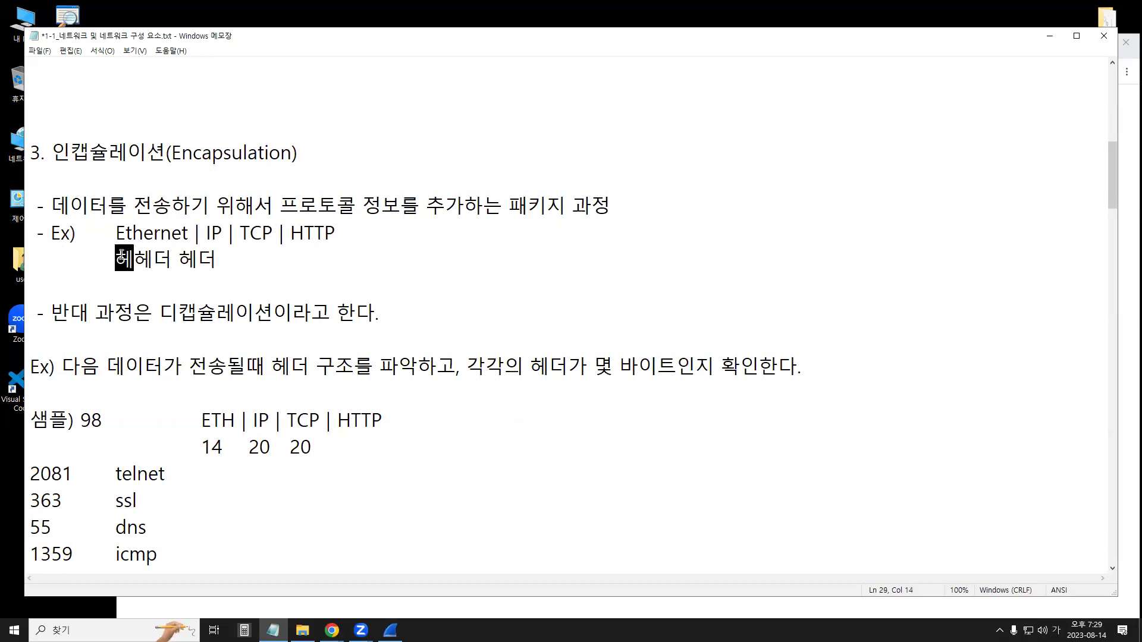
key(Right)
key(Right)
key(Right)
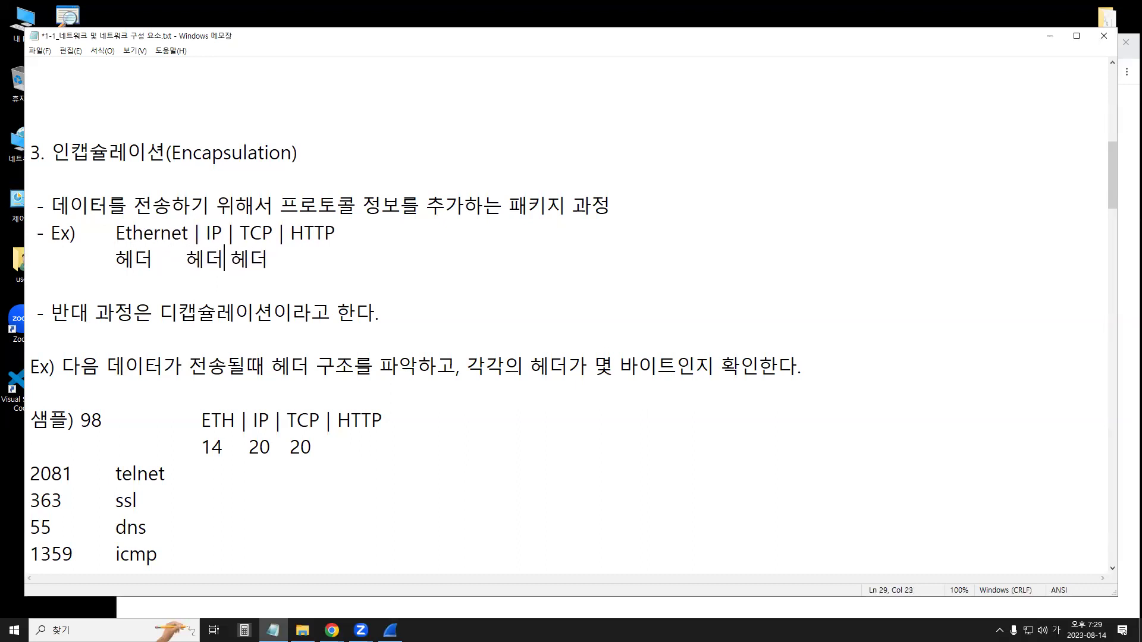
drag(115, 233, 181, 233)
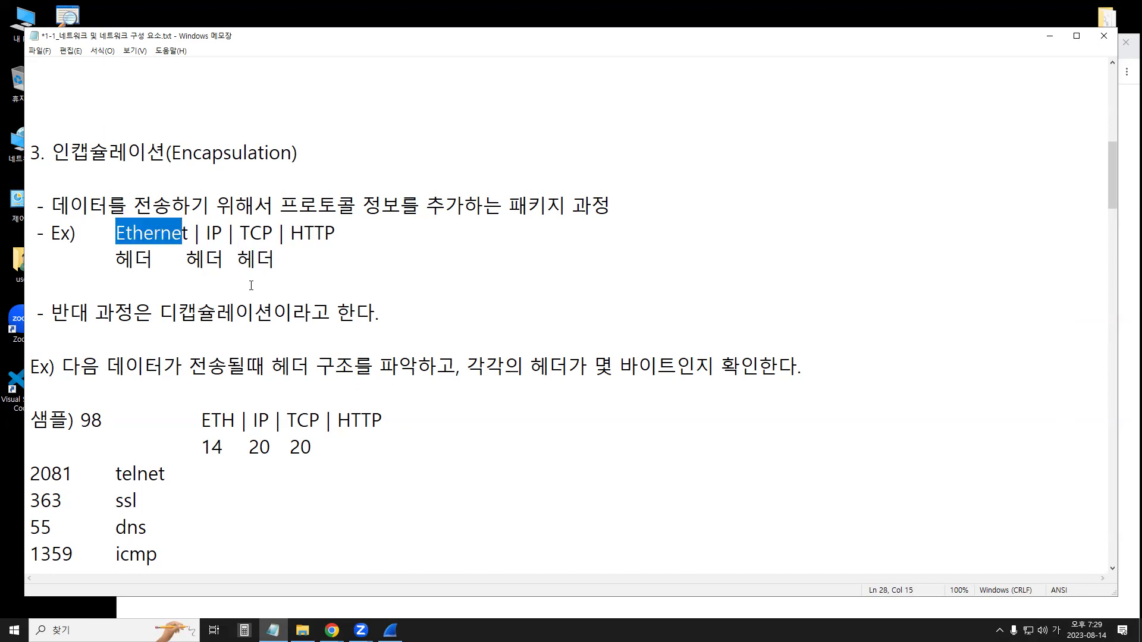
click(209, 286)
Switch to Wireshark, select packet 98's Ethernet II layer, box its source and destination MAC addresses in red, and leave the annotation
click(390, 630)
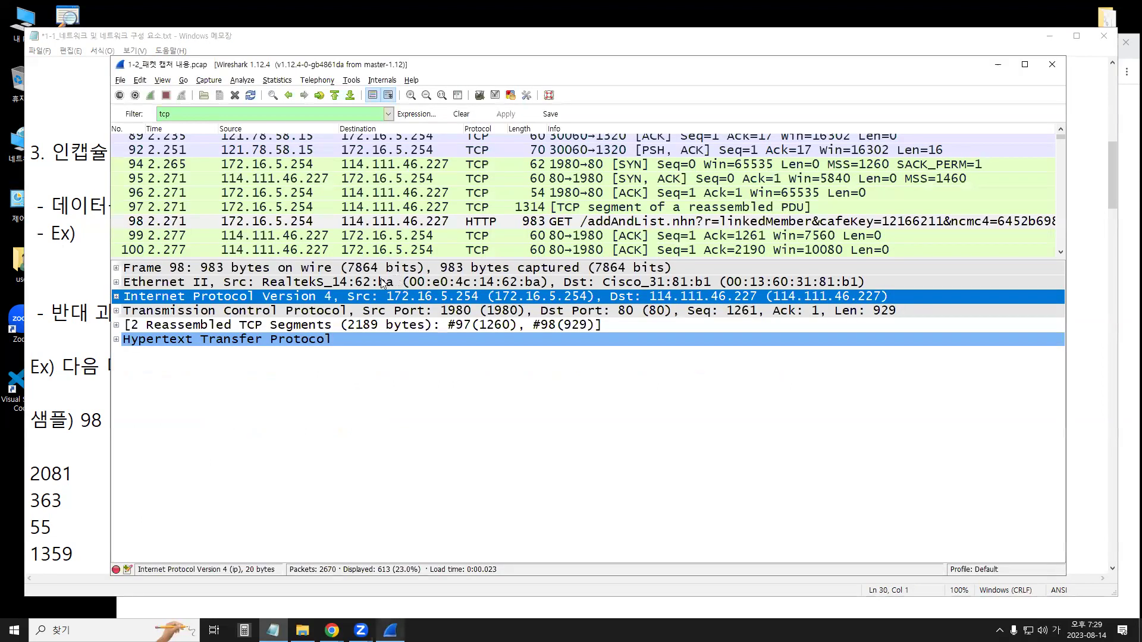
click(399, 282)
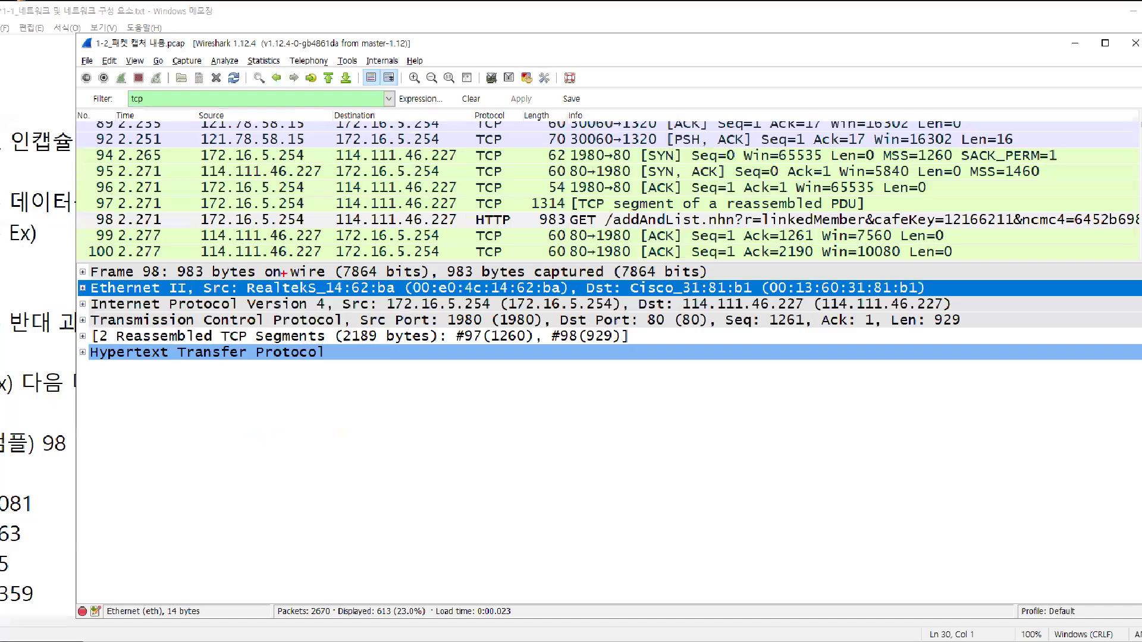
drag(194, 279, 424, 296)
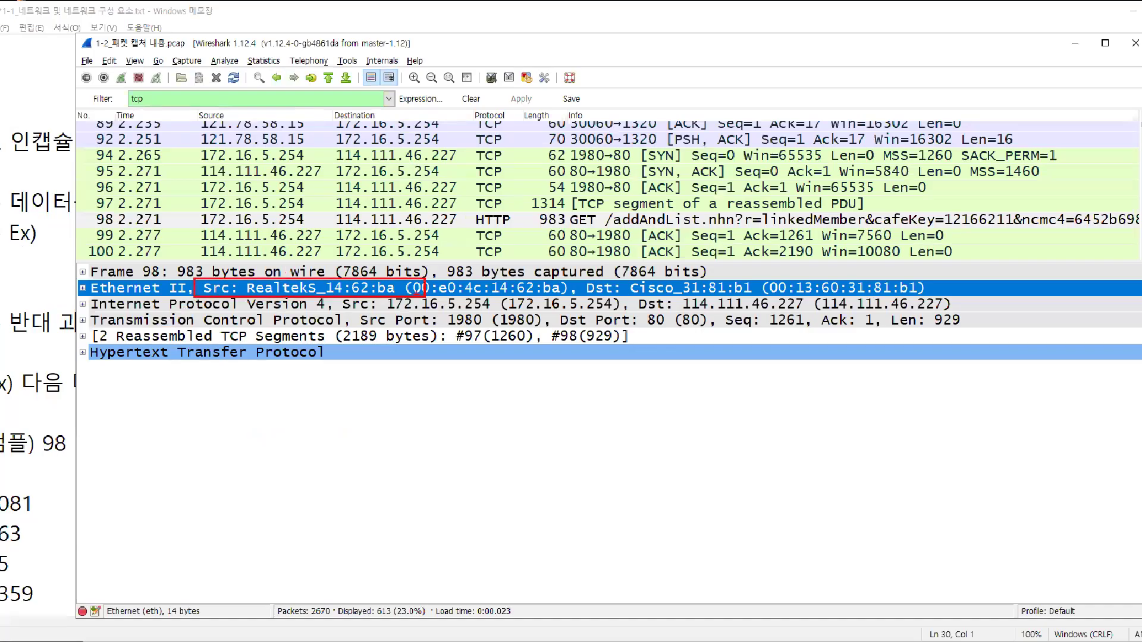
mouse_move(576, 279)
mouse_down()
mouse_move(761, 309)
mouse_move(935, 296)
mouse_up()
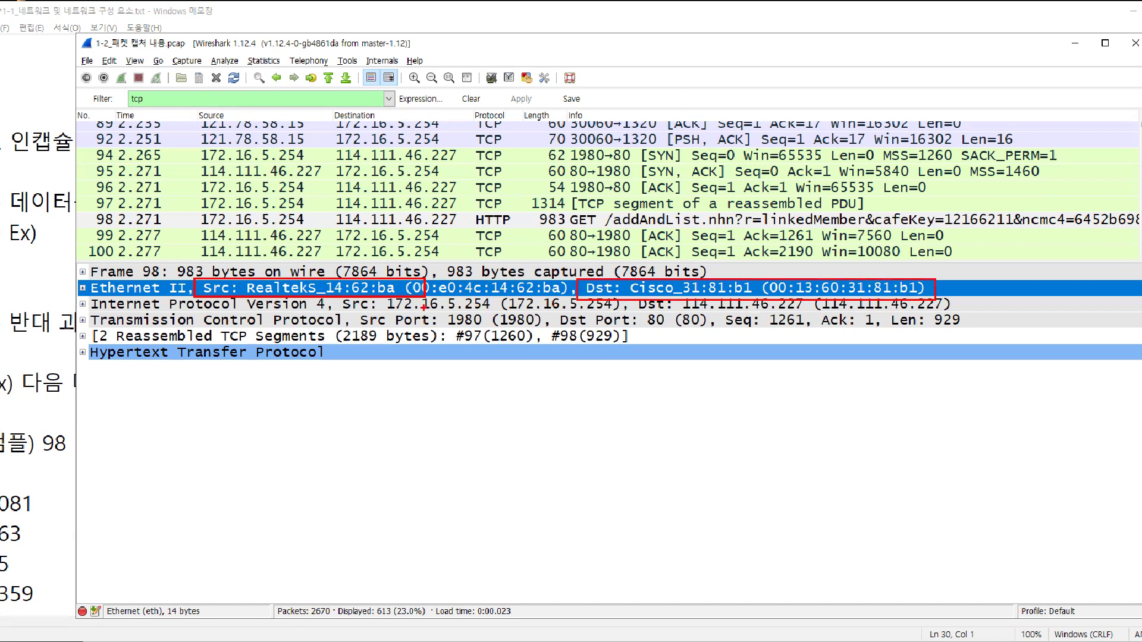
key(Escape)
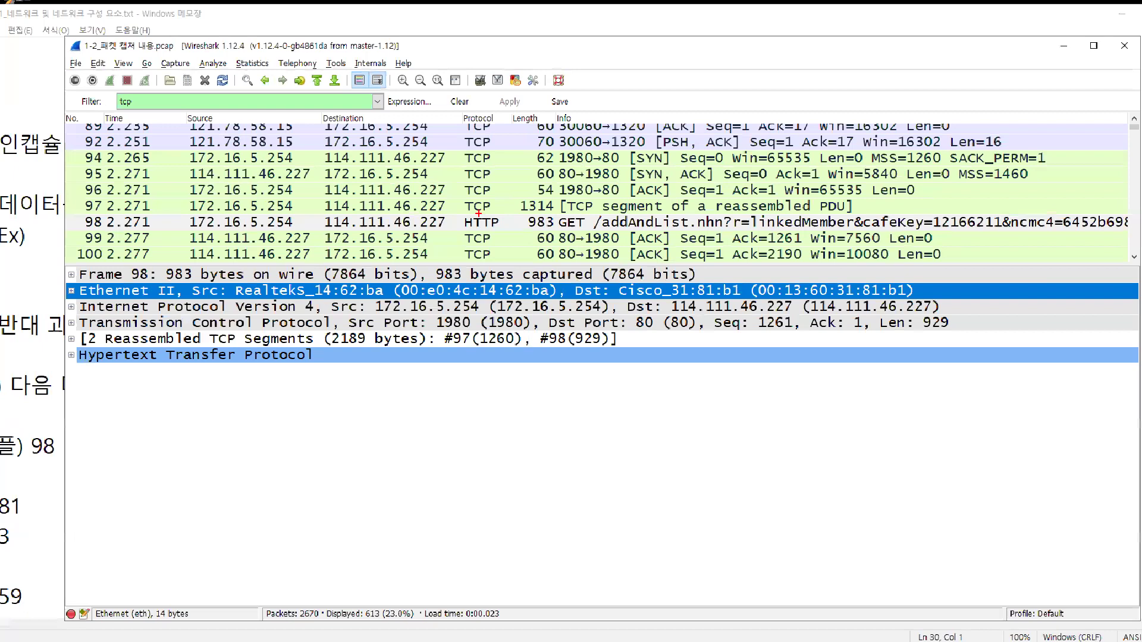
Box packet 98's destination MAC address, destination IP address and destination port in red, and add short pen marks around the layers
drag(572, 281, 764, 297)
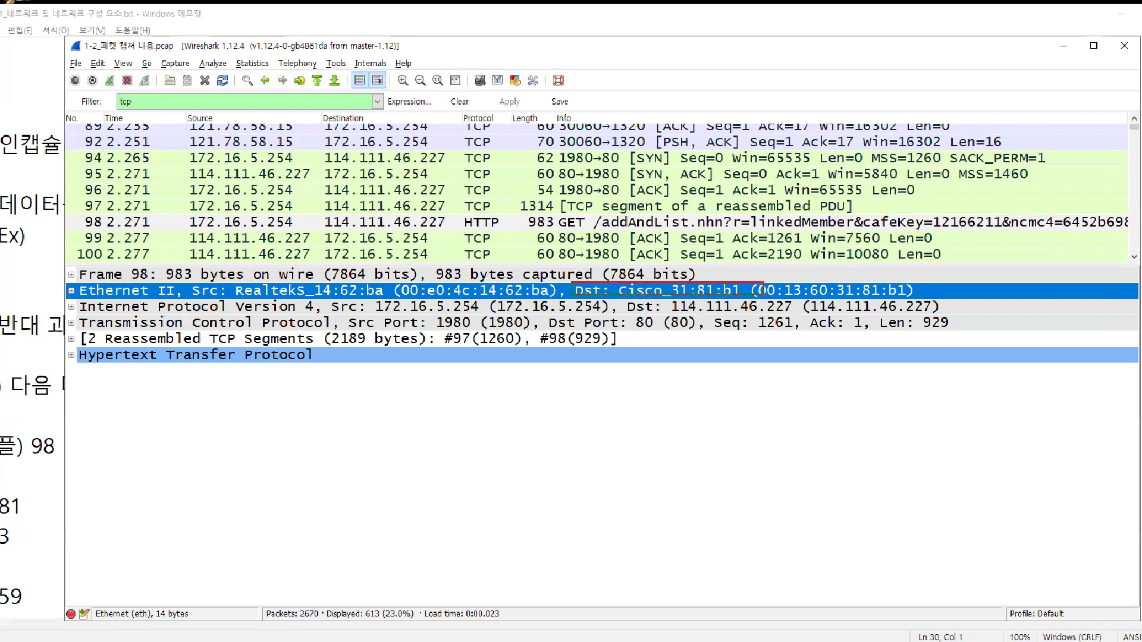
drag(618, 299, 808, 311)
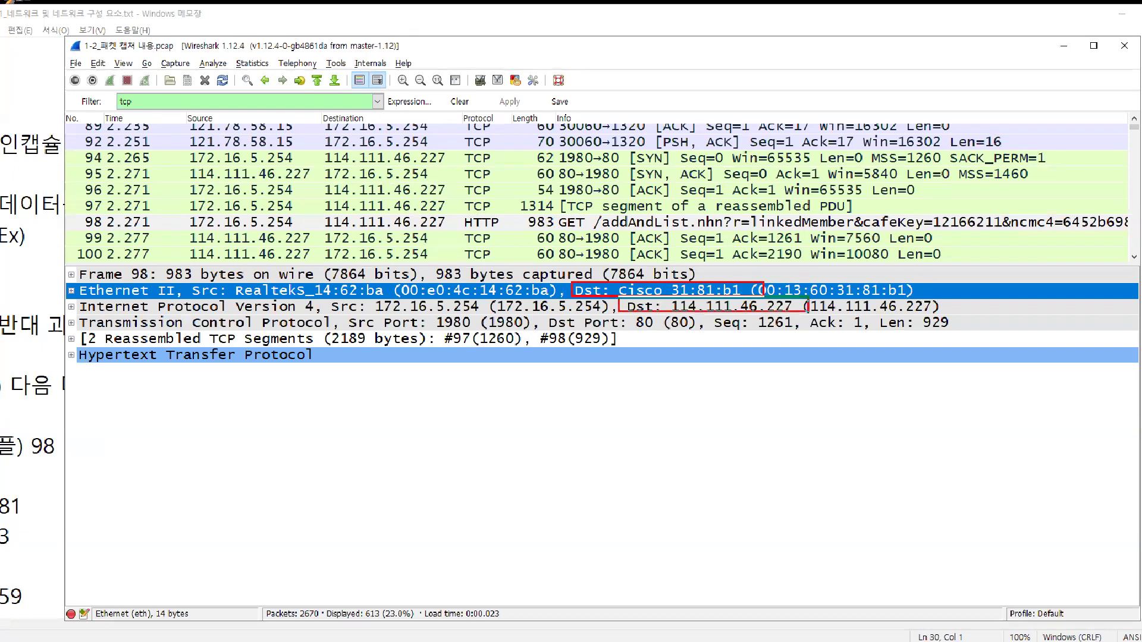
drag(546, 315, 705, 330)
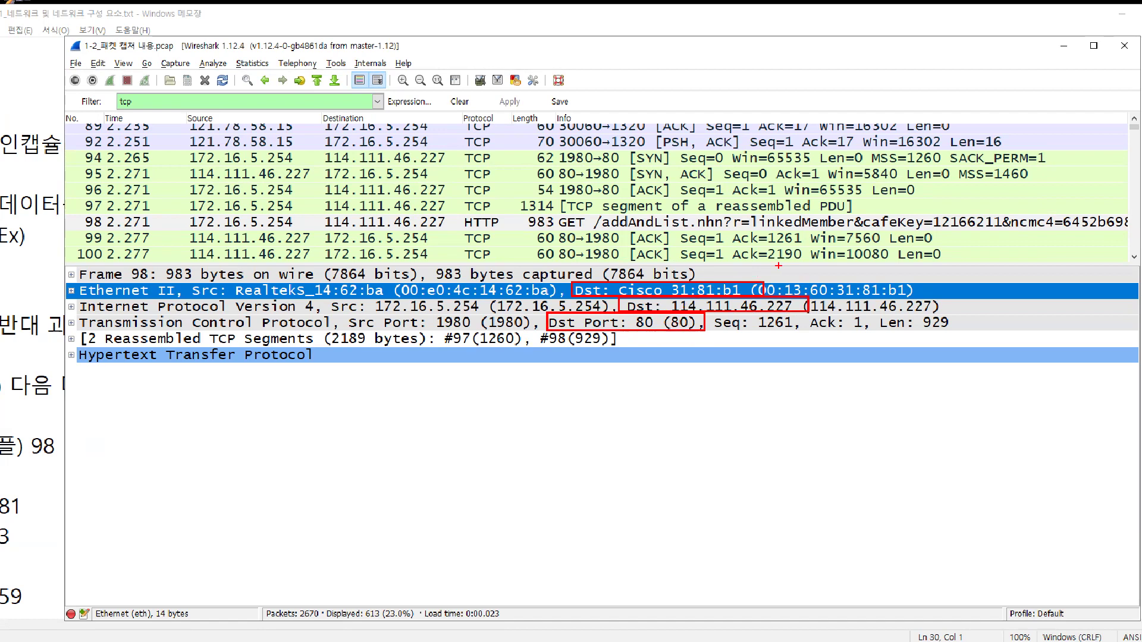
drag(723, 272, 728, 283)
drag(787, 290, 790, 295)
drag(659, 346, 660, 360)
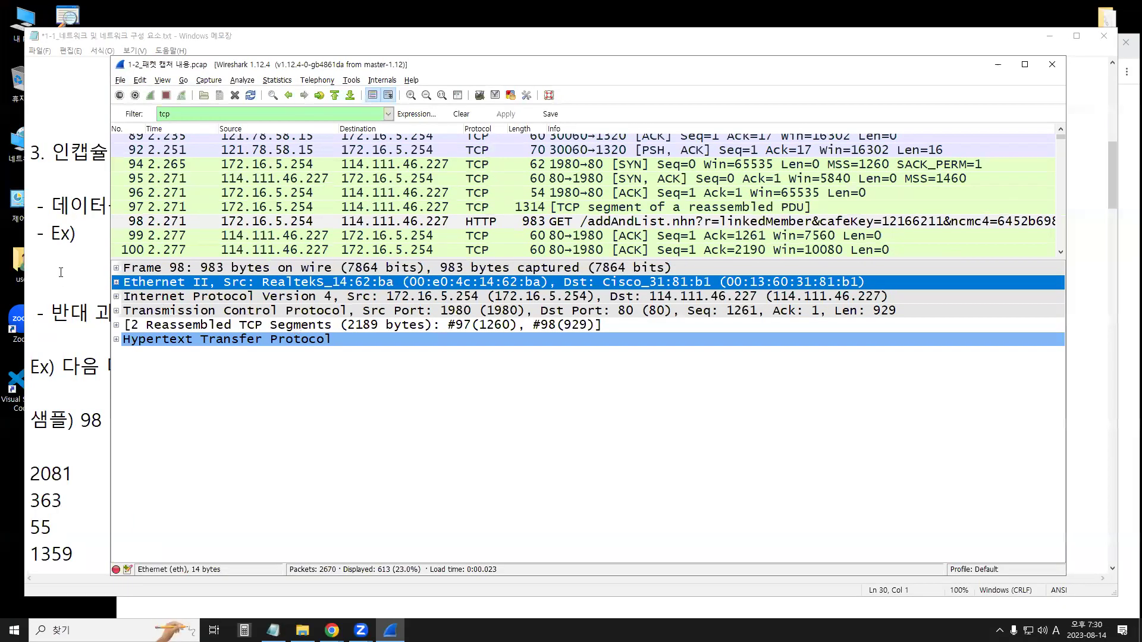
Return to the Notepad notes and highlight the whole Ethernet | IP | TCP | HTTP example with its 헤더 labels
key(alt+Tab)
drag(116, 234, 263, 233)
click(188, 233)
click(279, 231)
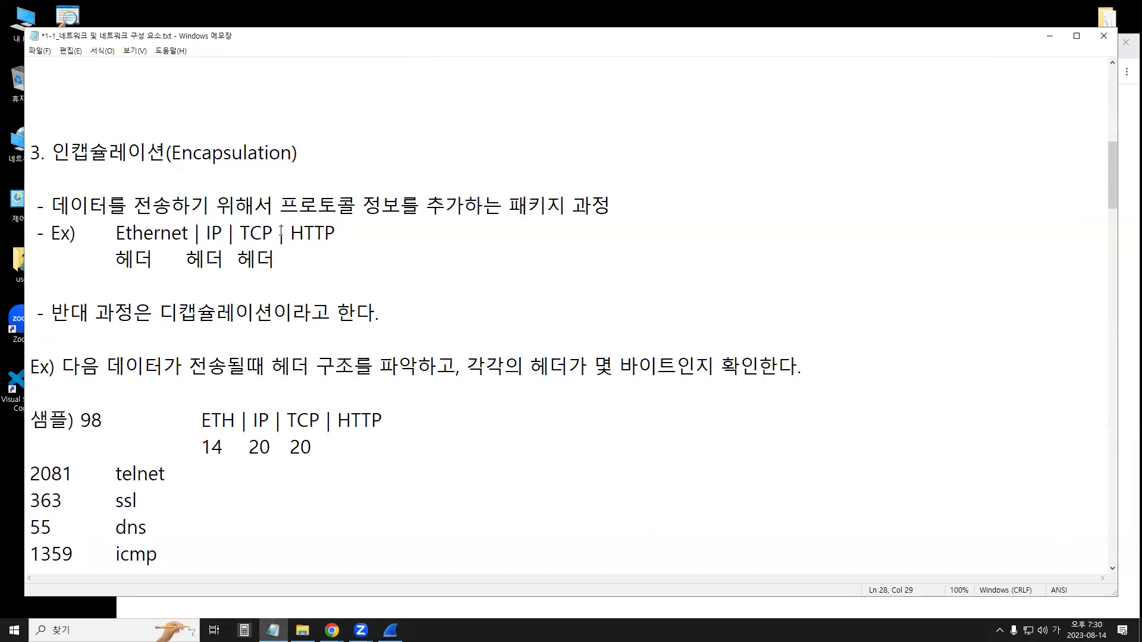
click(266, 230)
drag(115, 233, 324, 254)
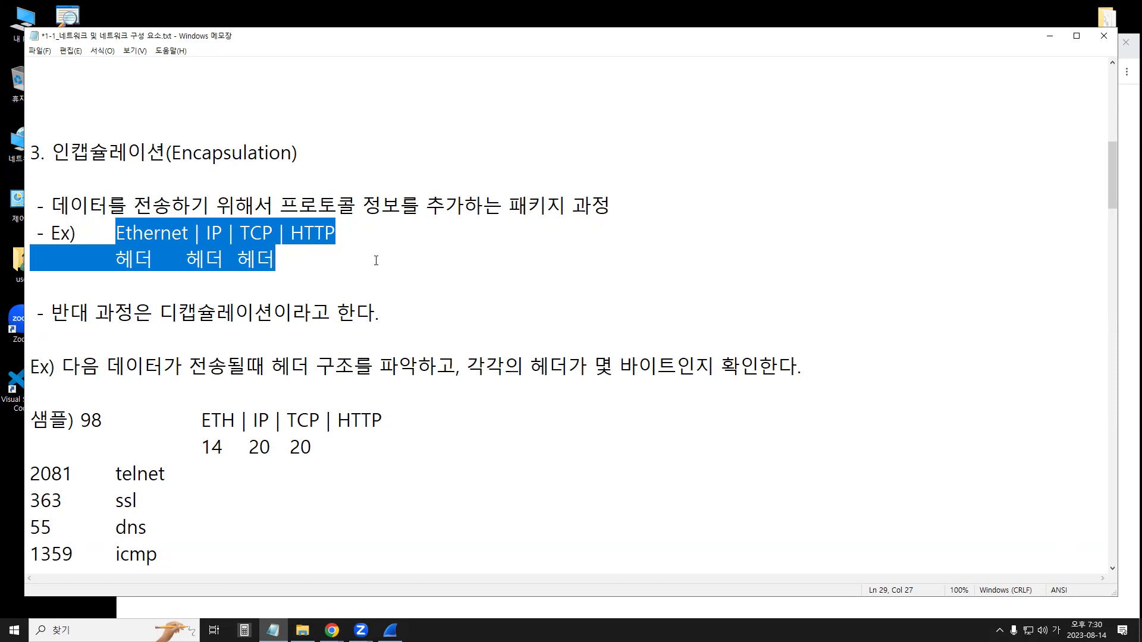
Draw a red receiver box with an incoming arrow and check mark, then box the Ethernet header in the Ex) line and strike it out
drag(700, 151, 741, 190)
mouse_move(640, 166)
mouse_down()
mouse_move(690, 167)
mouse_move(680, 176)
mouse_up()
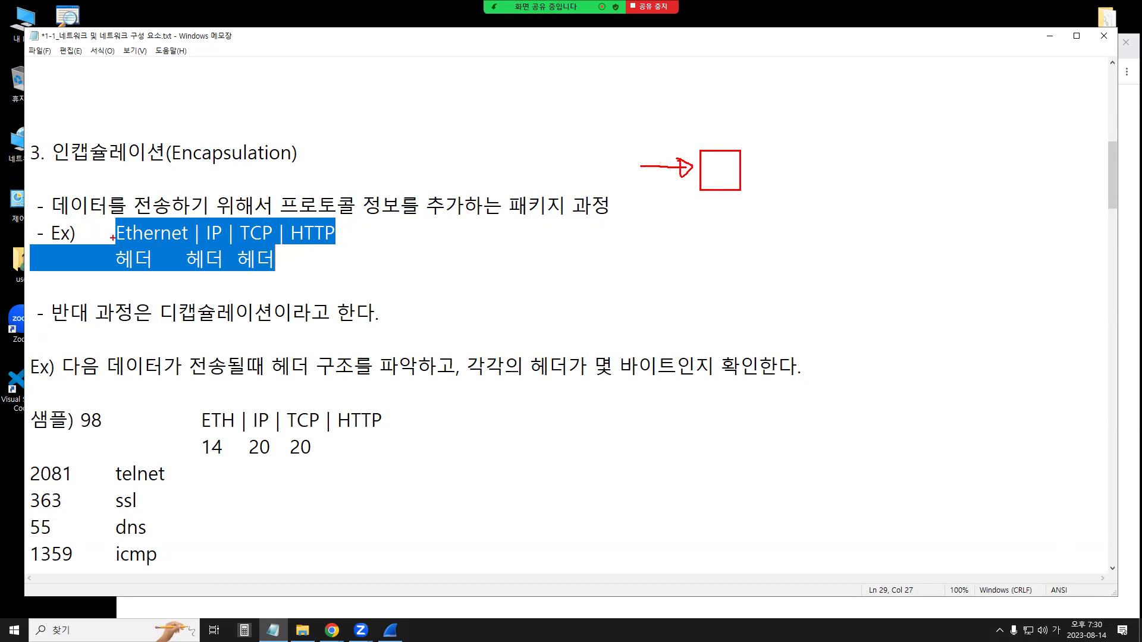
drag(110, 220, 192, 243)
drag(669, 142, 687, 142)
drag(670, 143, 687, 143)
mouse_move(164, 261)
mouse_down()
mouse_move(164, 277)
mouse_move(122, 176)
mouse_up()
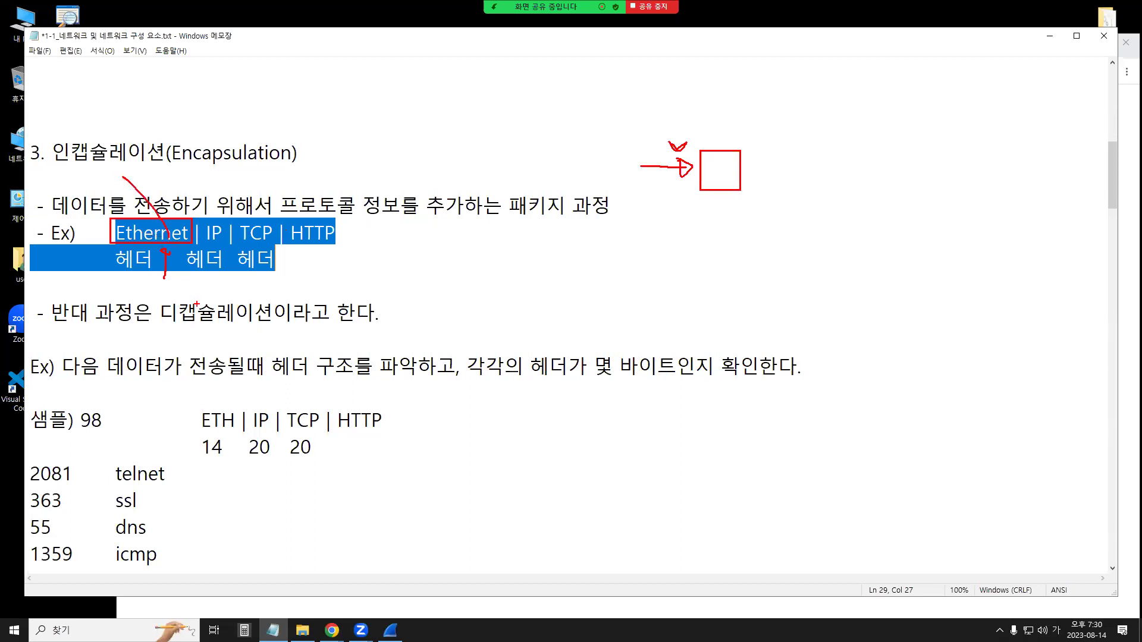
Box 디캡슐레이션, IP, TCP and HTTP in red, add another check mark, strike out the IP and TCP headers, and leave the annotation
drag(156, 299, 274, 325)
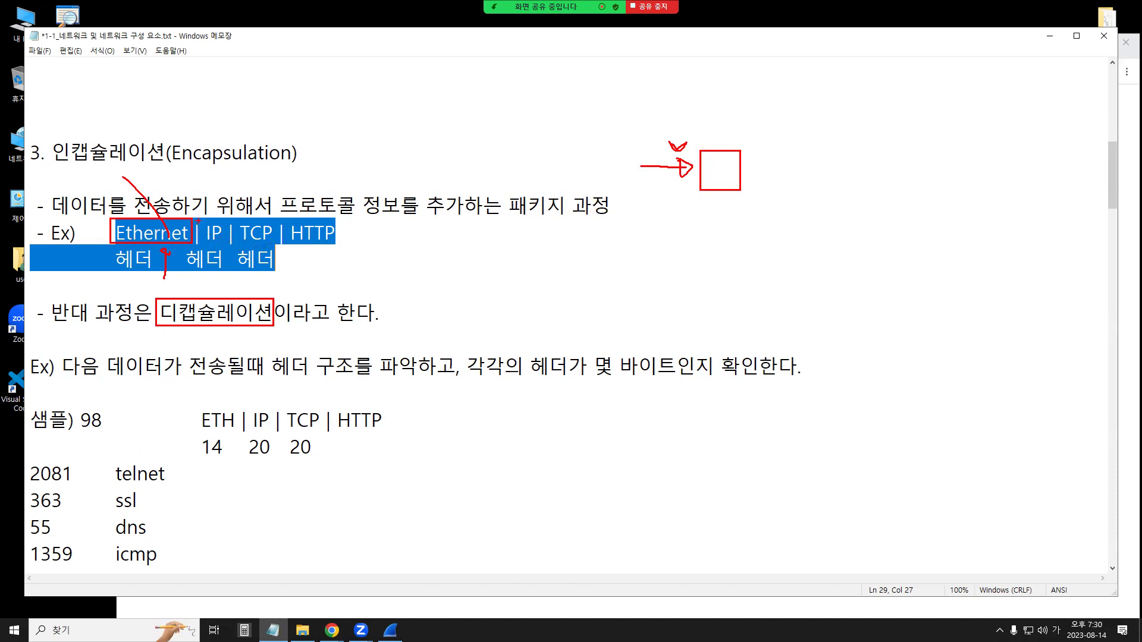
drag(197, 216, 222, 243)
drag(679, 127, 701, 127)
drag(171, 171, 209, 218)
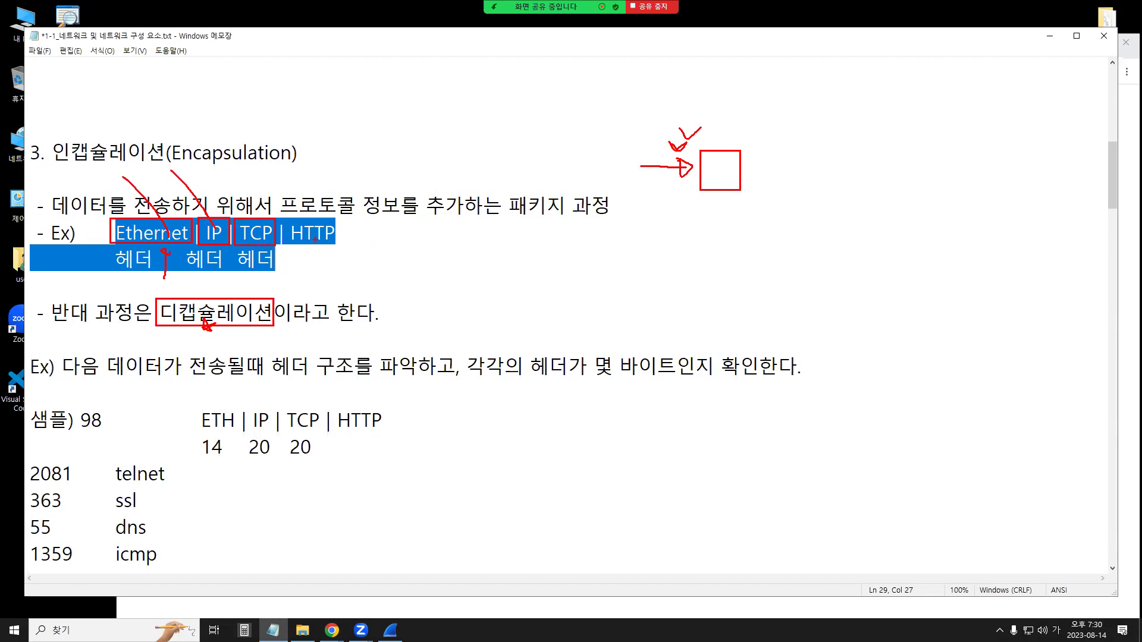
drag(246, 226, 209, 182)
drag(284, 216, 348, 250)
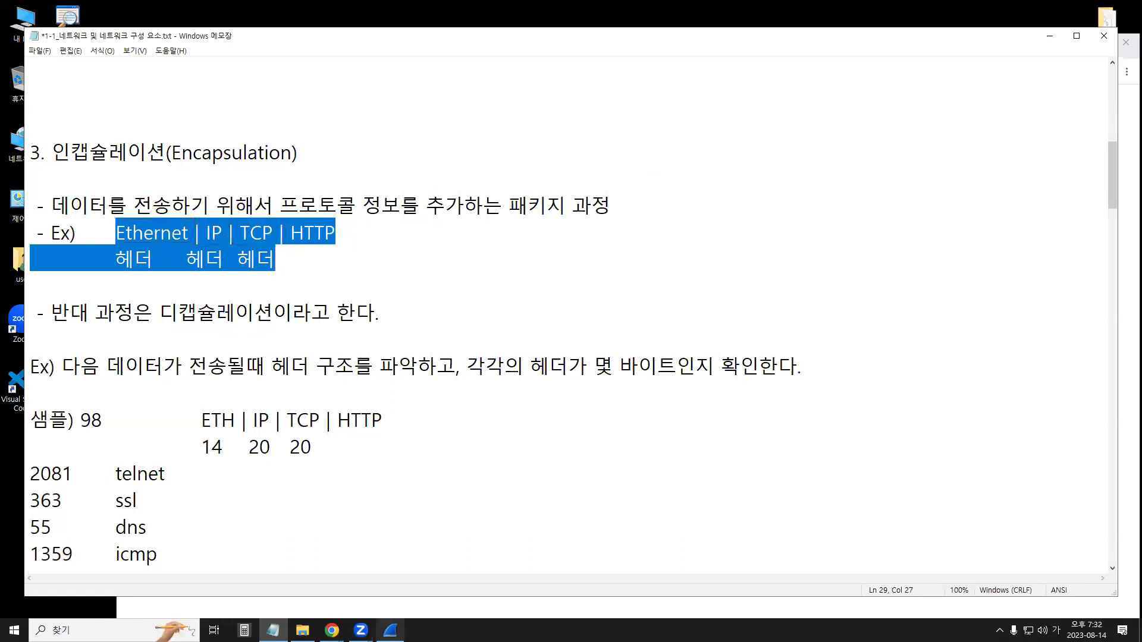
Switch to Wireshark, expand packet 98's Hypertext Transfer Protocol layer, and return to the Notepad notes with the highlight cleared
click(390, 630)
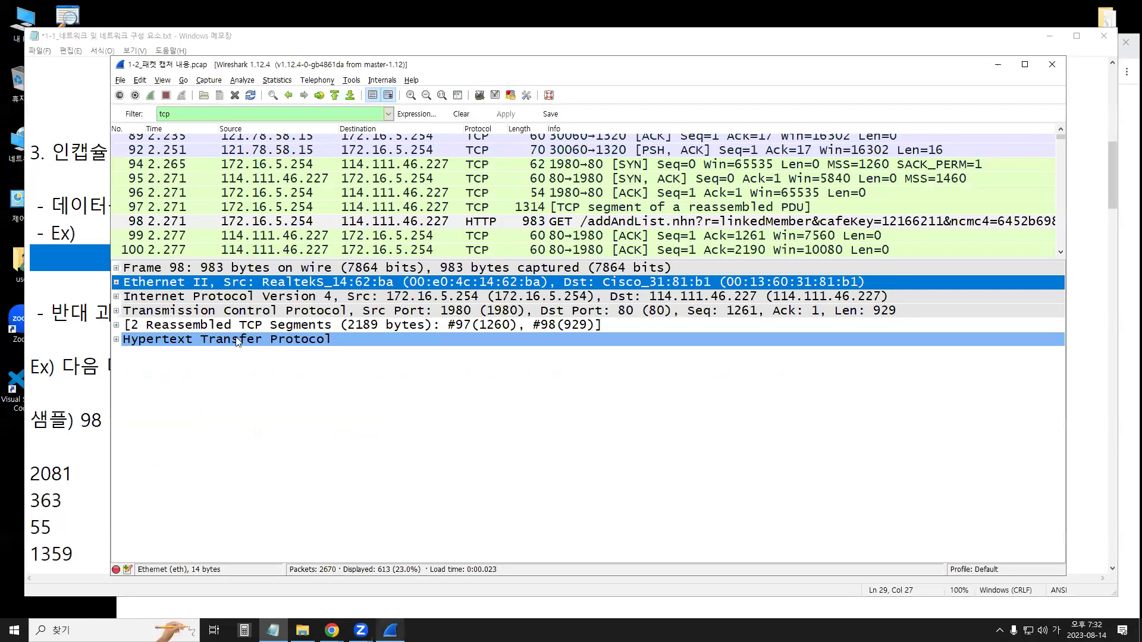
click(117, 338)
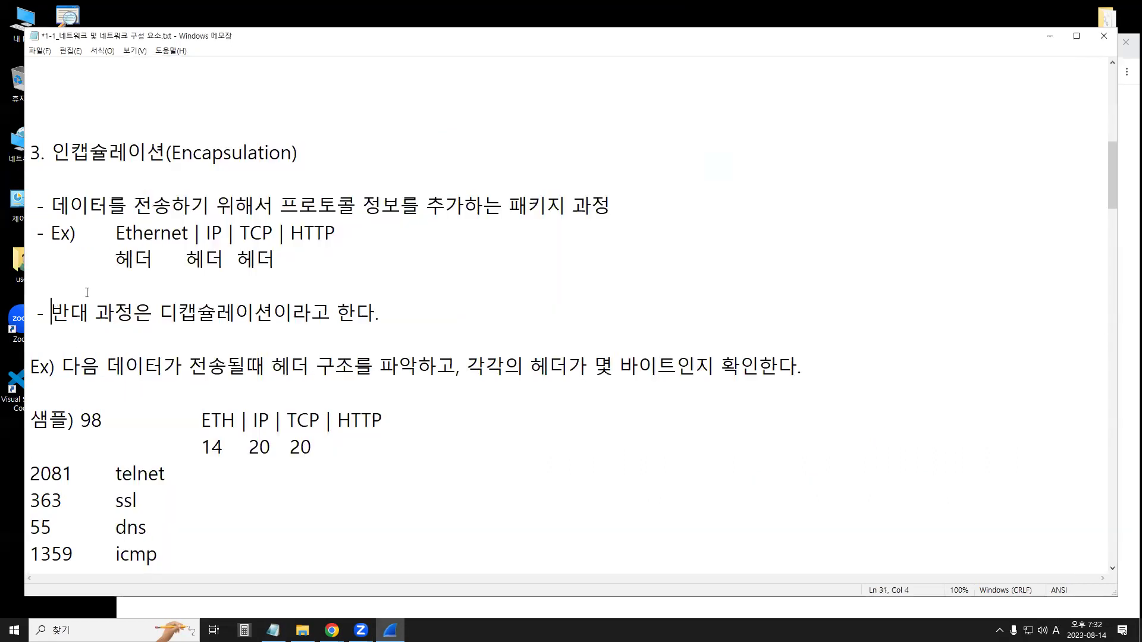
click(51, 311)
click(724, 176)
click(685, 106)
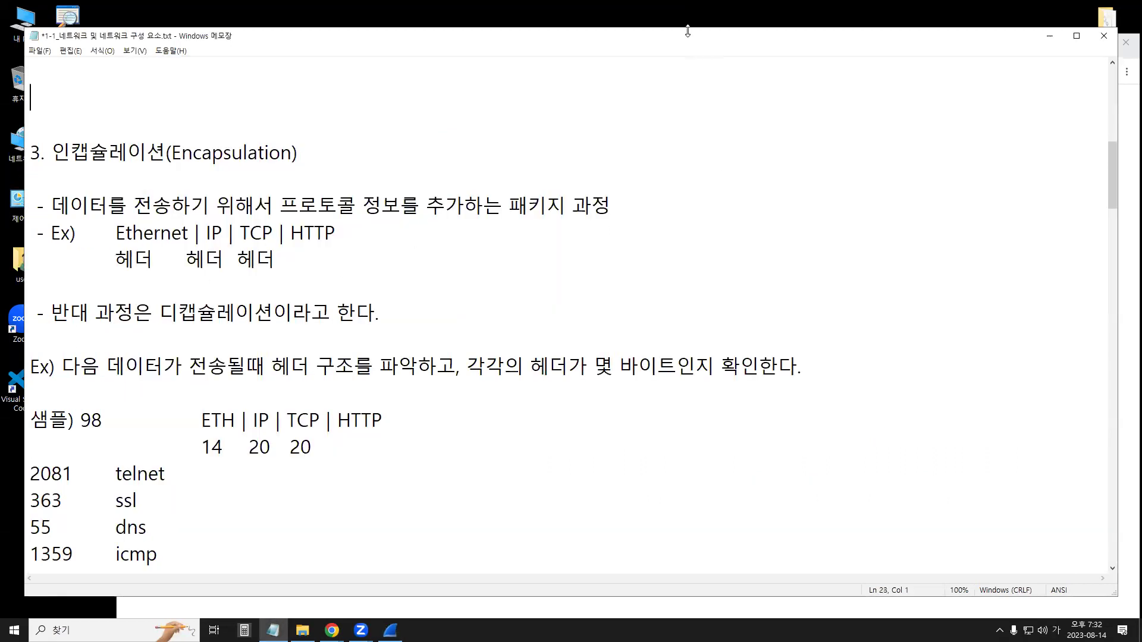
Draw a red arrow and receiver box beside the encapsulation section, box Ethernet and IP in the example, and strike out Ethernet
mouse_move(648, 164)
mouse_down()
mouse_move(701, 160)
mouse_move(689, 180)
mouse_up()
drag(110, 221, 192, 247)
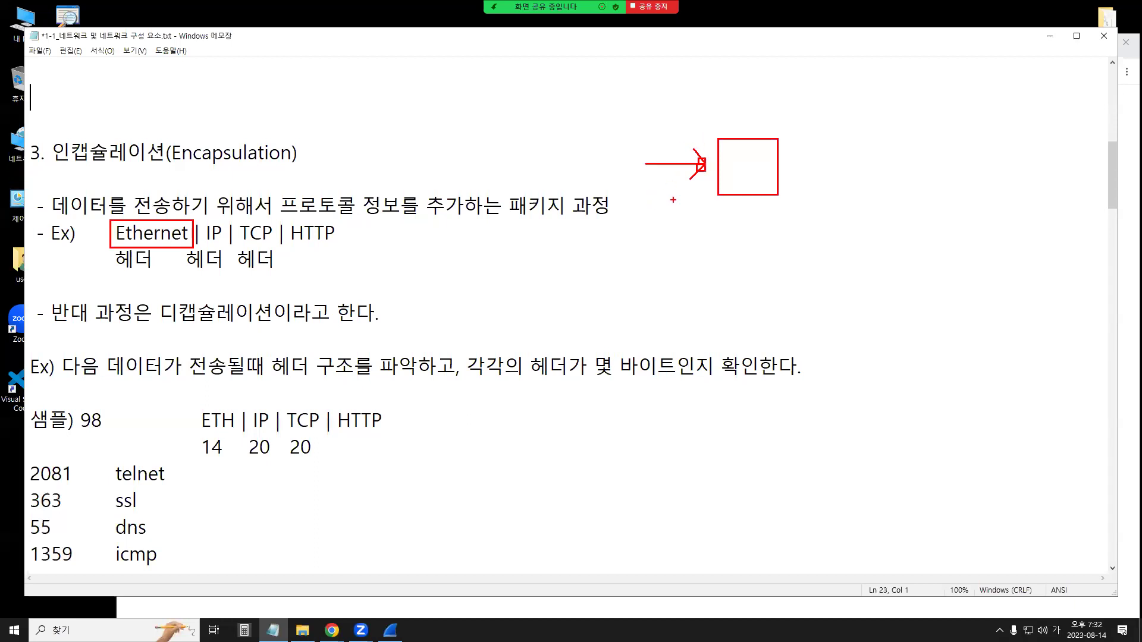
drag(164, 240, 177, 239)
mouse_move(122, 182)
mouse_down()
mouse_move(164, 238)
mouse_move(239, 248)
mouse_up()
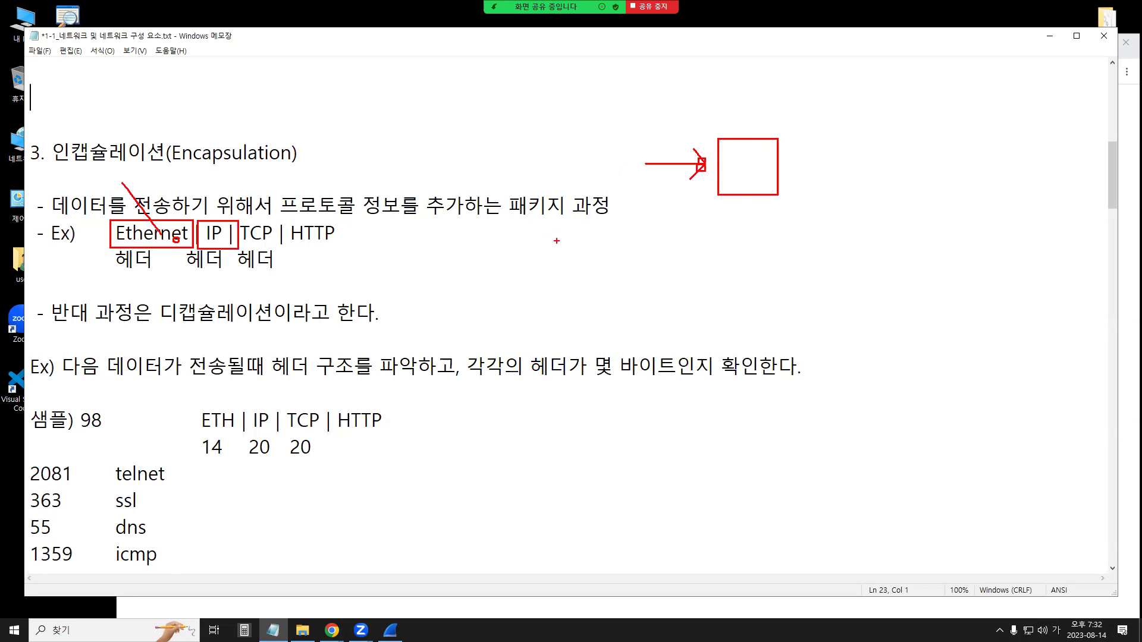
Draw an intermediate device box with incoming and outgoing red arrows, underline Ethernet, mark IP, and leave the annotation
drag(521, 256, 601, 290)
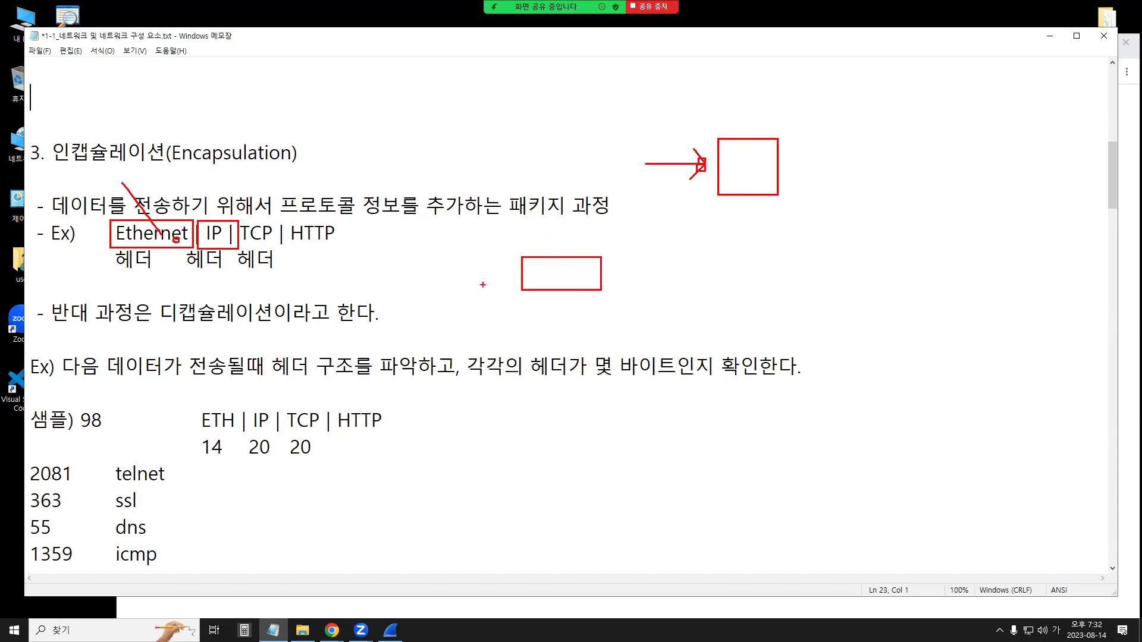
mouse_move(462, 274)
mouse_down()
mouse_move(520, 275)
mouse_move(510, 282)
mouse_up()
drag(115, 243, 170, 244)
mouse_move(605, 275)
mouse_down()
mouse_move(667, 271)
mouse_move(653, 278)
mouse_up()
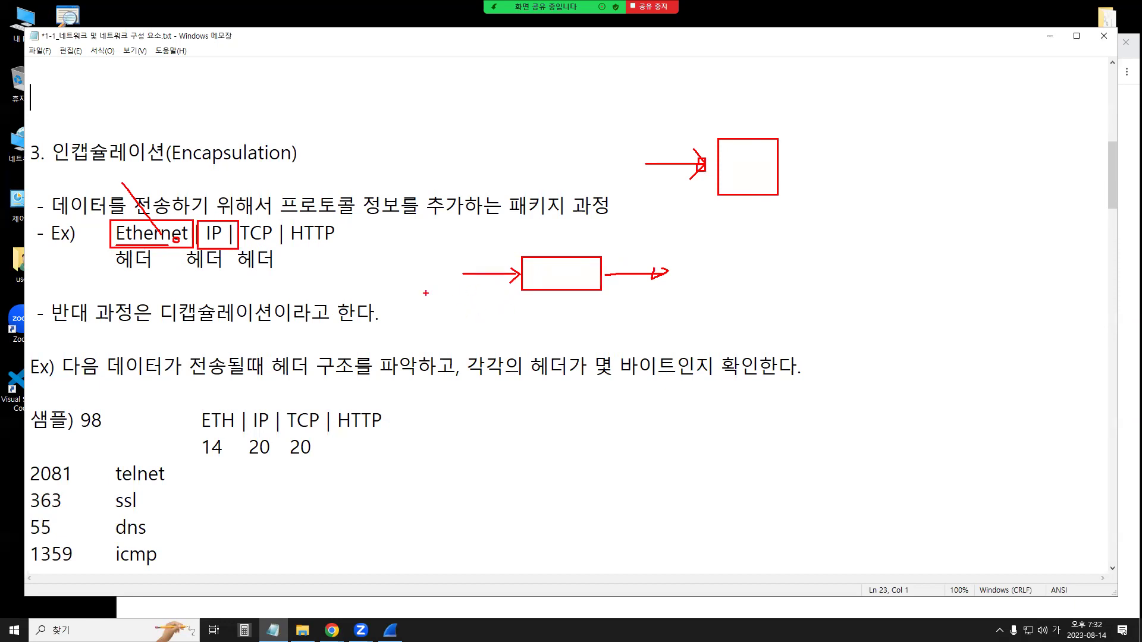
drag(218, 223, 225, 220)
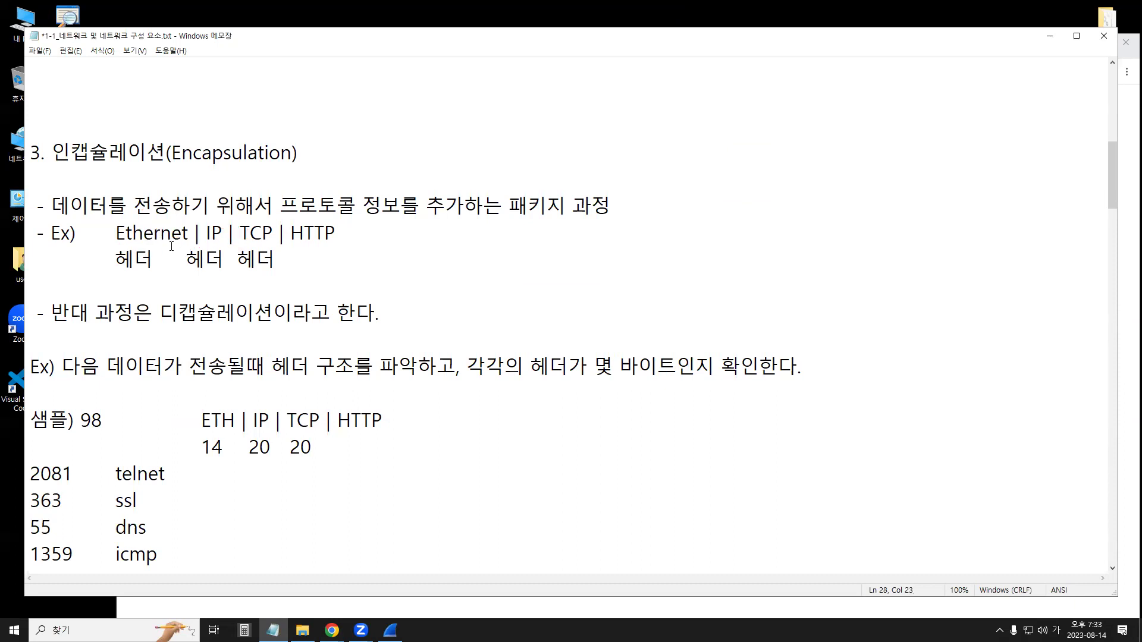
Highlight the 인캡슐레이션(Encapsulation) heading and the word 디캡슐레이션 in turn to compare the two processes
drag(55, 153, 155, 166)
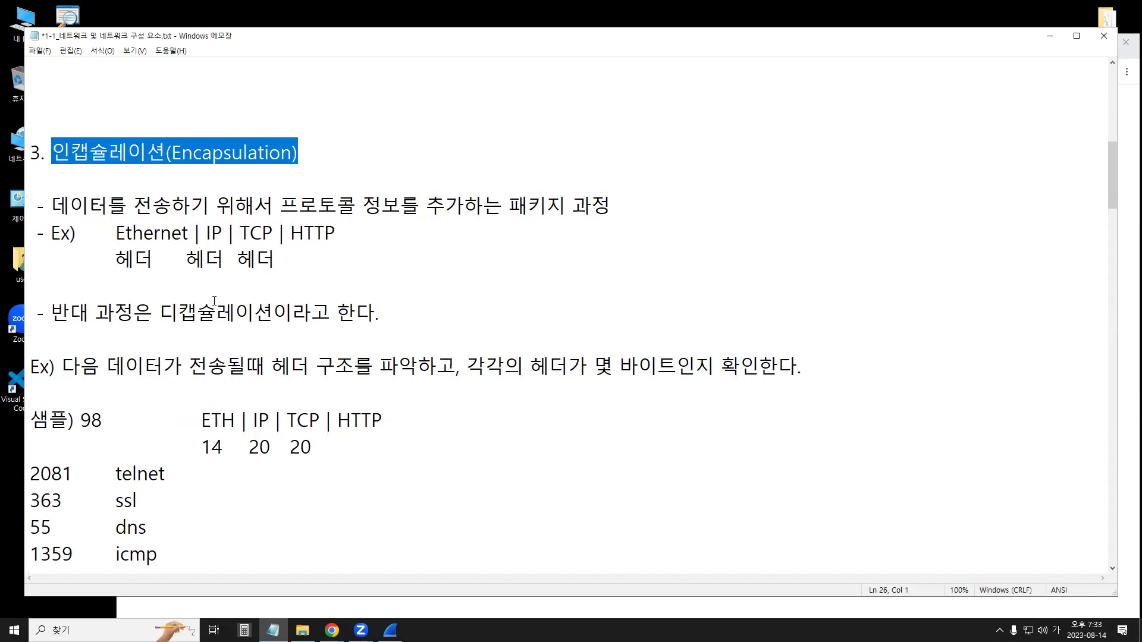
drag(161, 312, 295, 311)
click(263, 234)
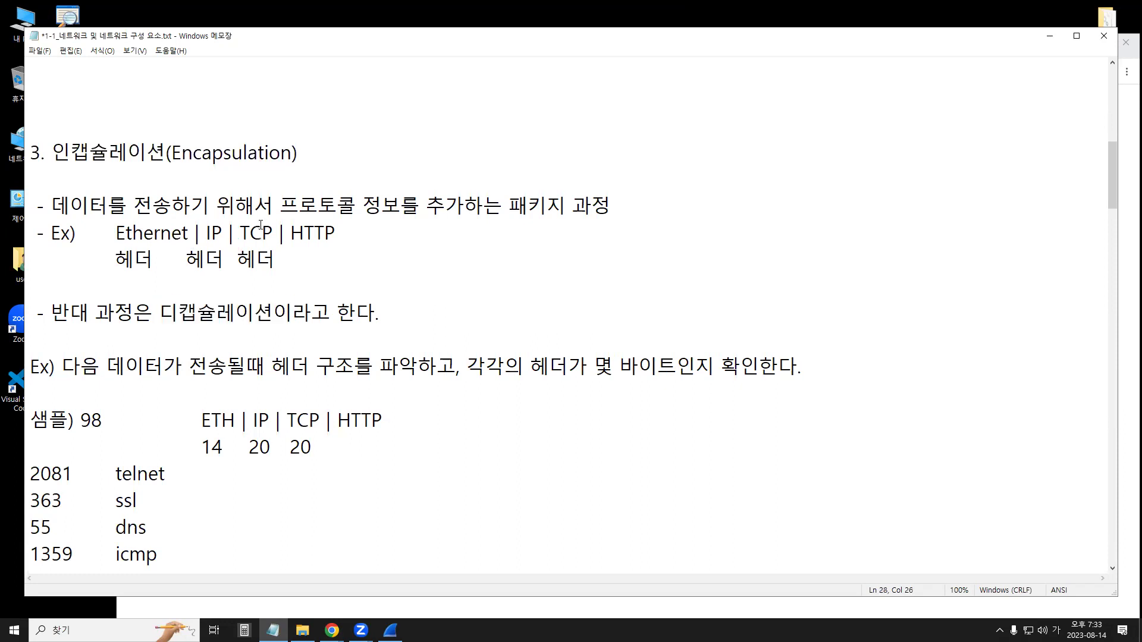
drag(44, 153, 149, 140)
drag(158, 312, 260, 311)
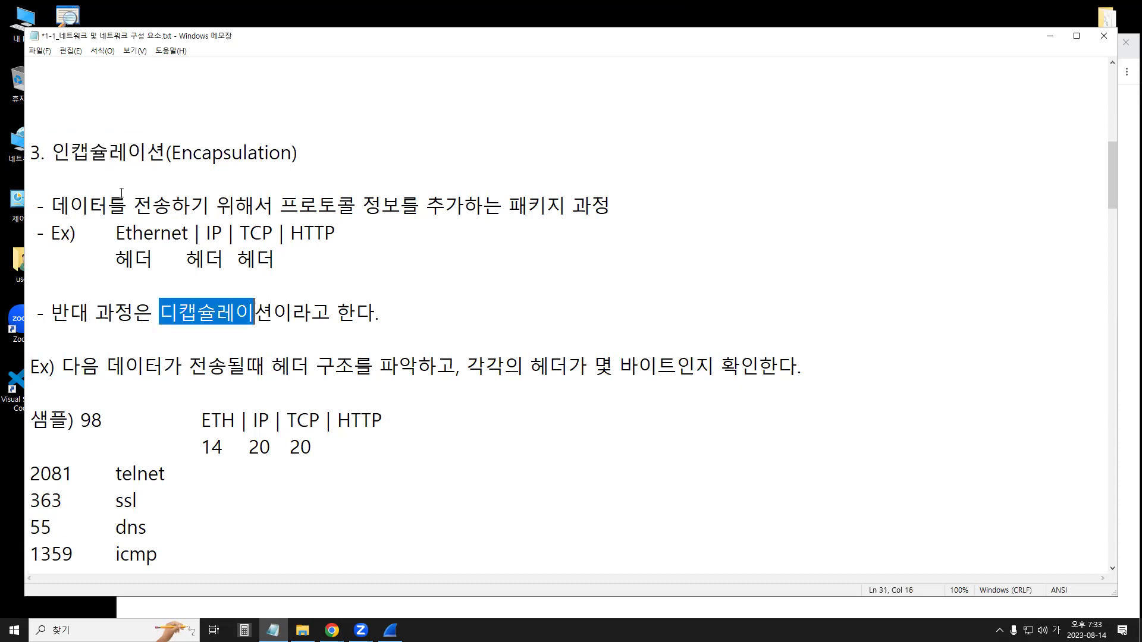
drag(50, 153, 169, 159)
click(171, 193)
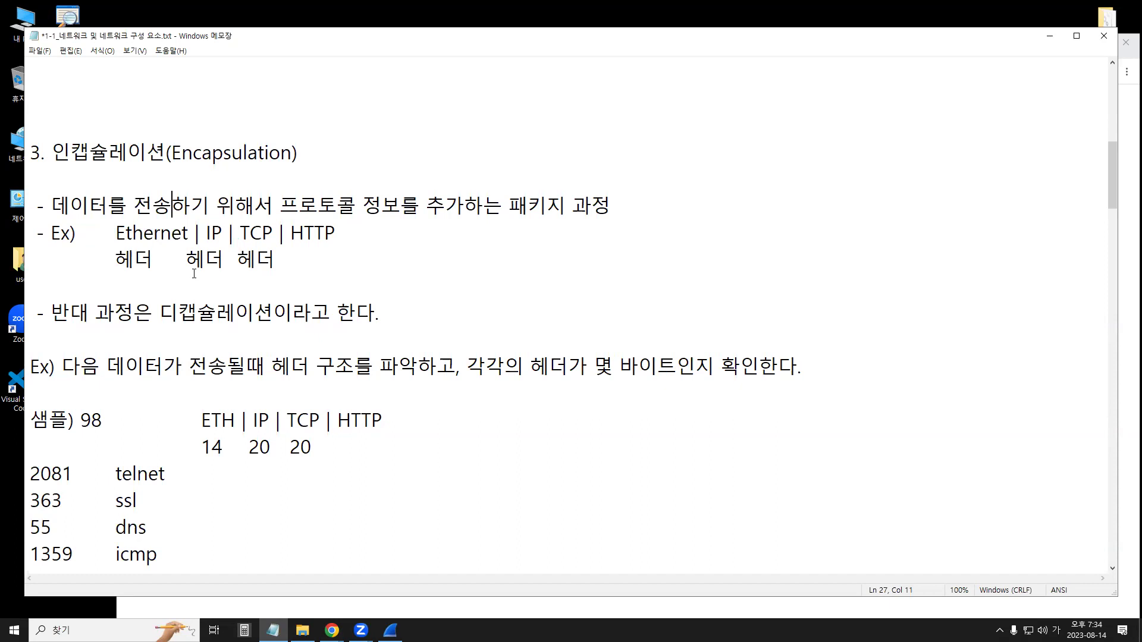
drag(233, 258, 238, 258)
Return to the start of the notes and highlight the 목적 and 구성 lines of the 네트워크 section for review
scroll(176, 196, up, 3)
key(ctrl+Home)
key(Down)
key(Down)
key(End)
key(shift+Left)
key(shift+Left)
key(shift+Left)
key(shift+Left)
drag(189, 205, 44, 205)
drag(100, 232, 290, 232)
drag(95, 232, 48, 228)
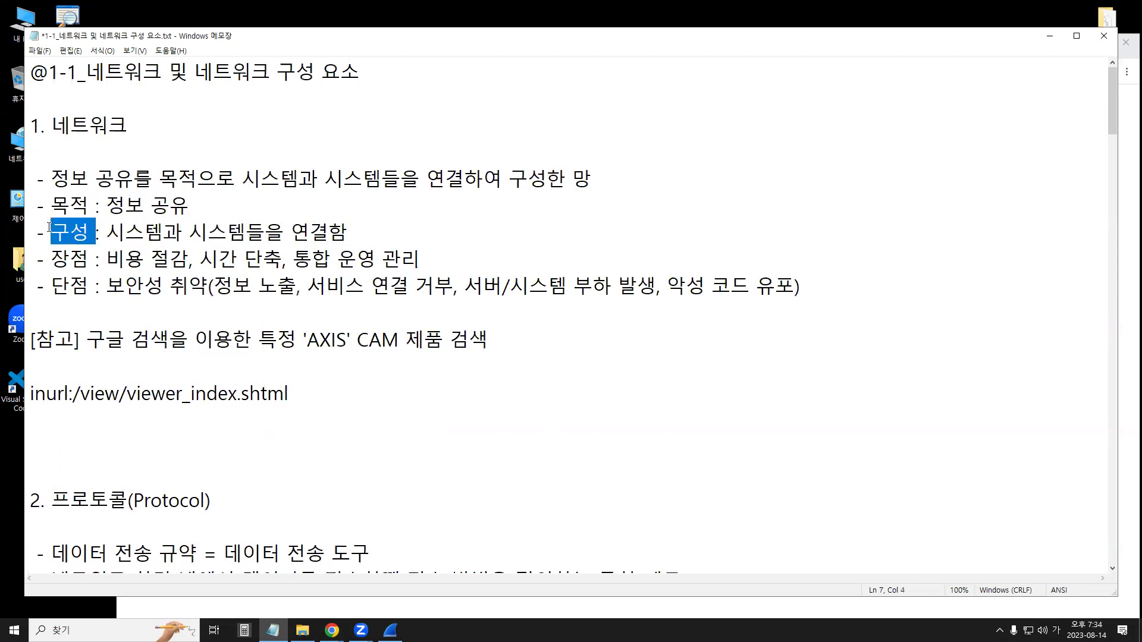
Review the protocol section by highlighting the 프로토콜(Protocol) heading and pointing to its 데이터 전송 규약 definition
scroll(202, 300, down, 2)
scroll(186, 291, down, 2)
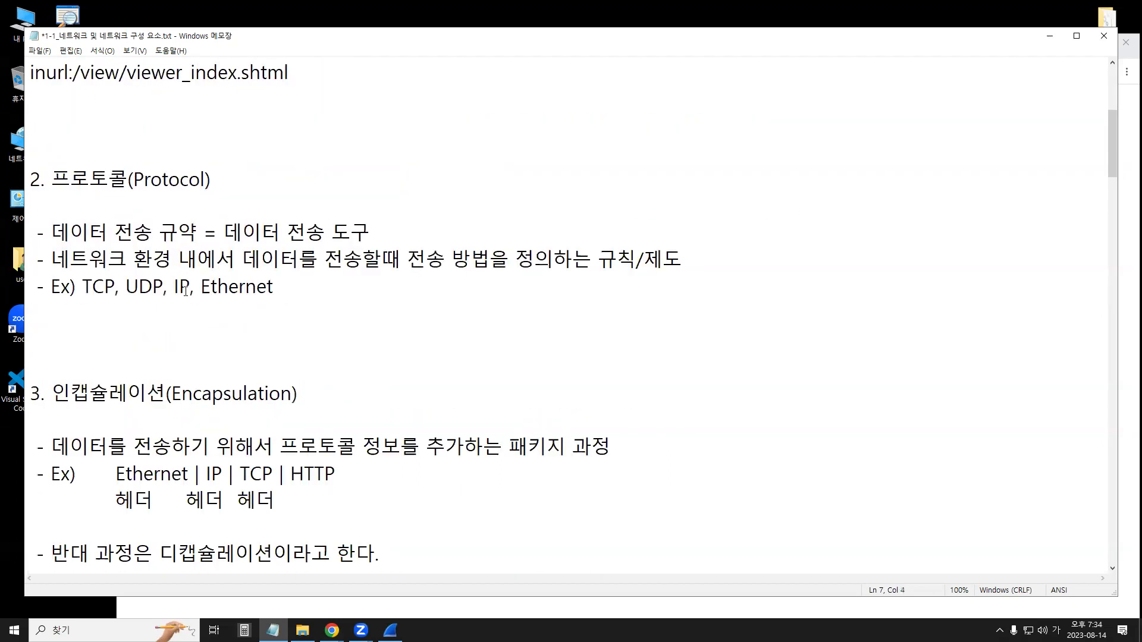
scroll(165, 246, up, 2)
scroll(170, 249, down, 2)
drag(52, 180, 164, 180)
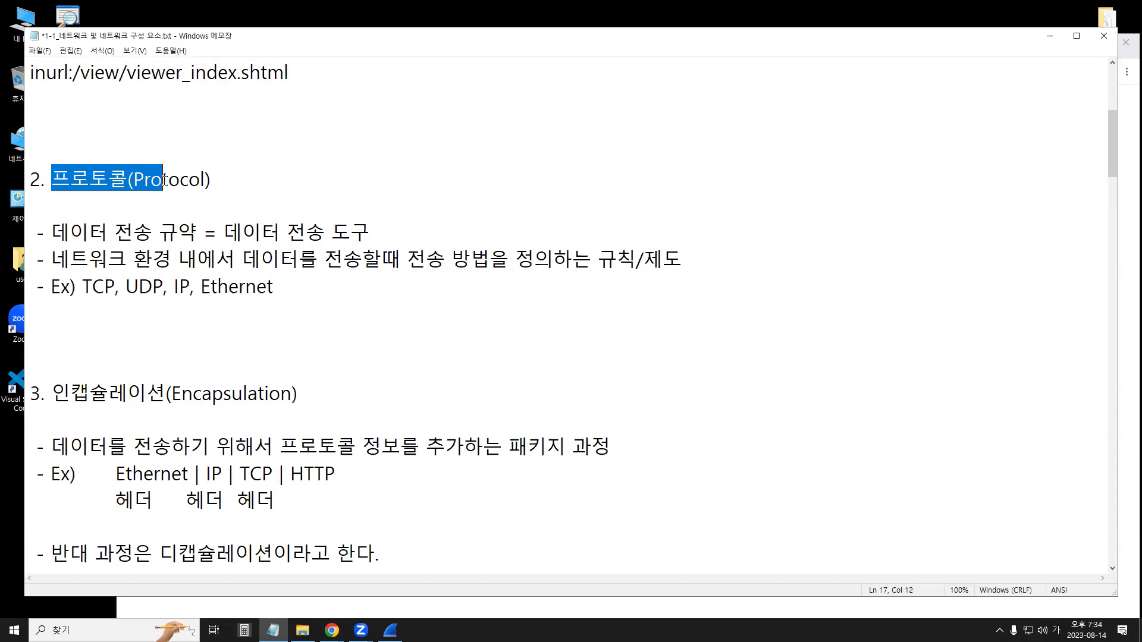
double_click(134, 232)
drag(52, 179, 215, 181)
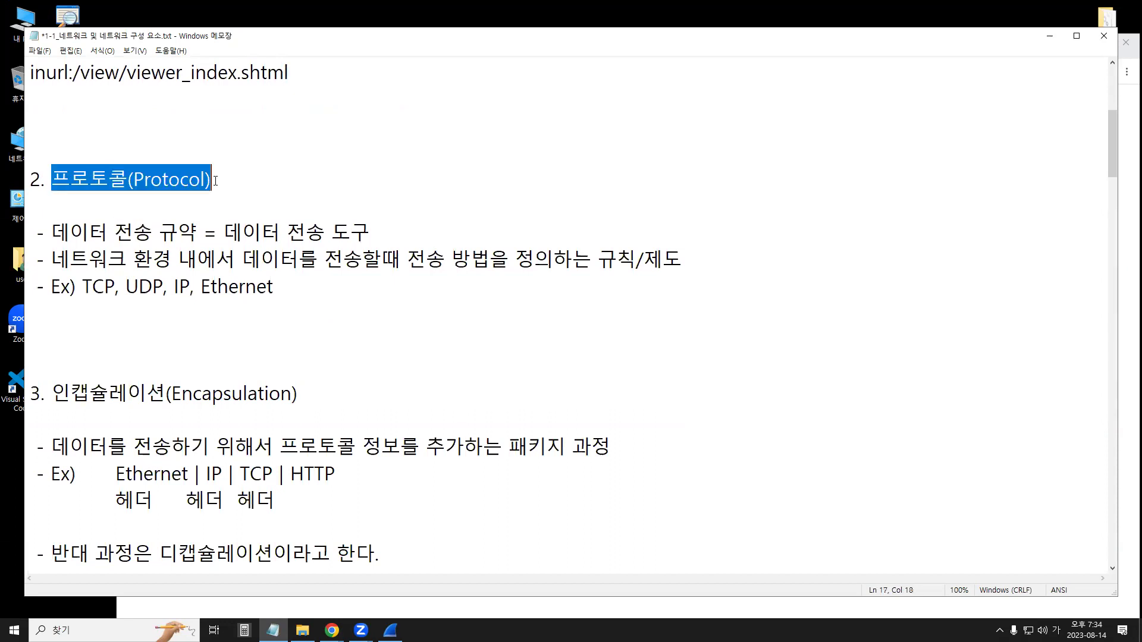
click(204, 231)
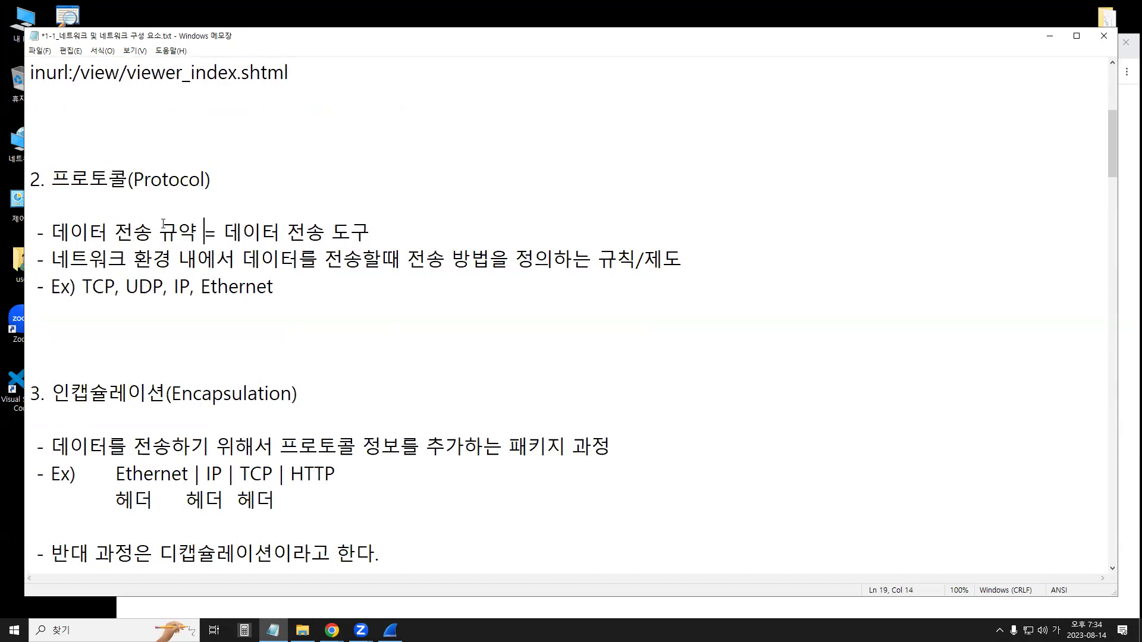
drag(51, 180, 200, 179)
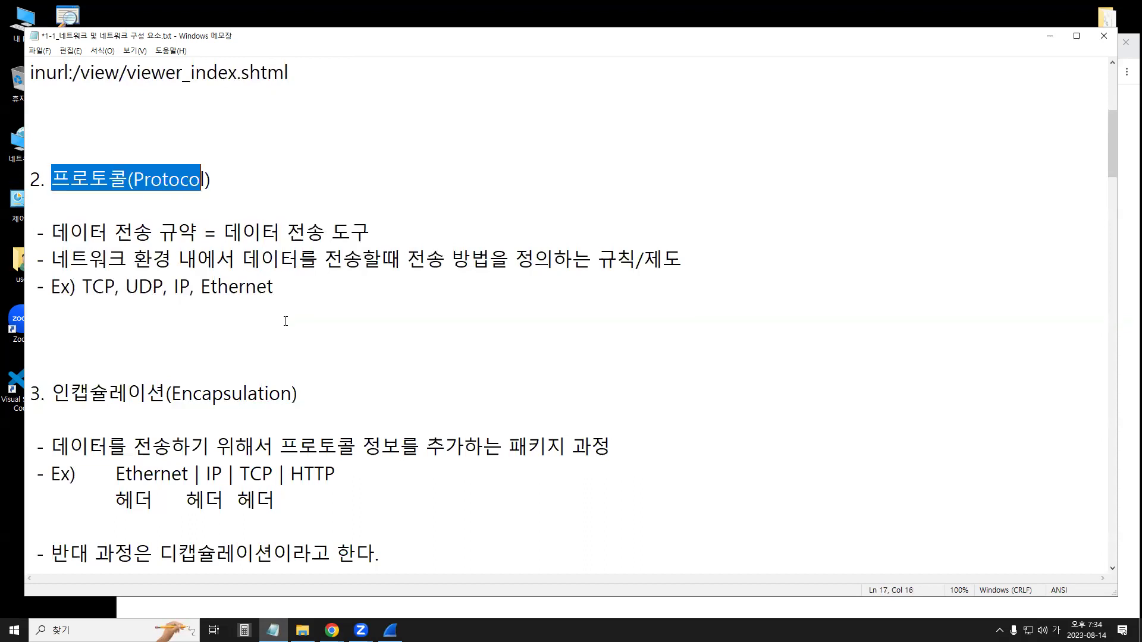
Review the encapsulation section by highlighting the Ethernet | IP | TCP headers in the example and the word 디캡슐레이션
scroll(292, 309, down, 5)
scroll(298, 285, up, 1)
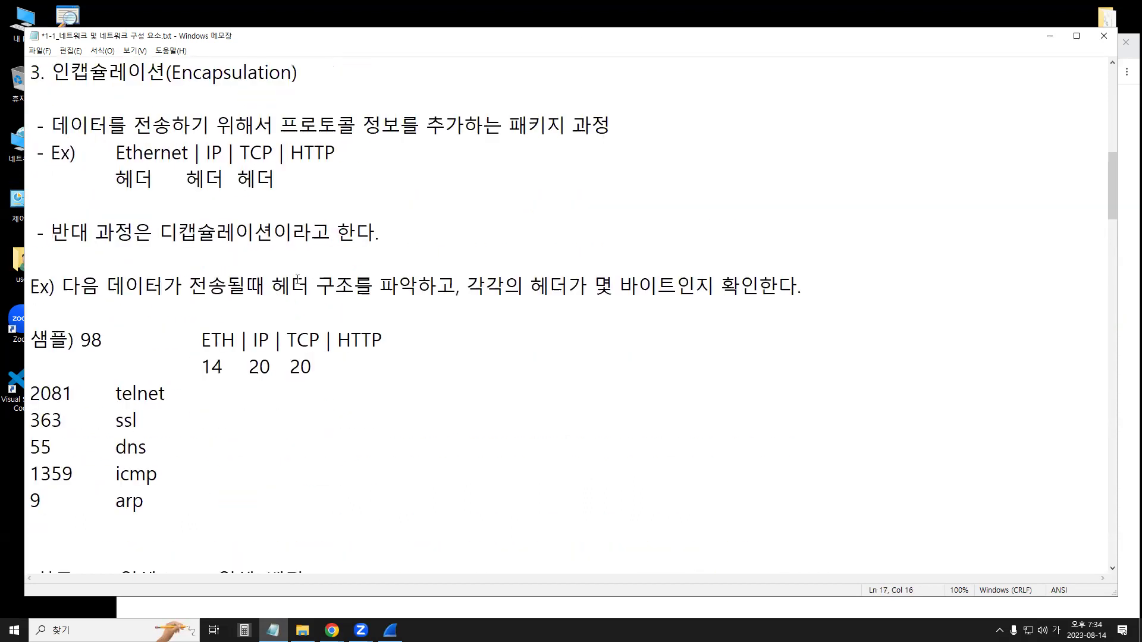
scroll(248, 249, up, 1)
click(274, 231)
drag(274, 231, 248, 231)
drag(116, 232, 261, 231)
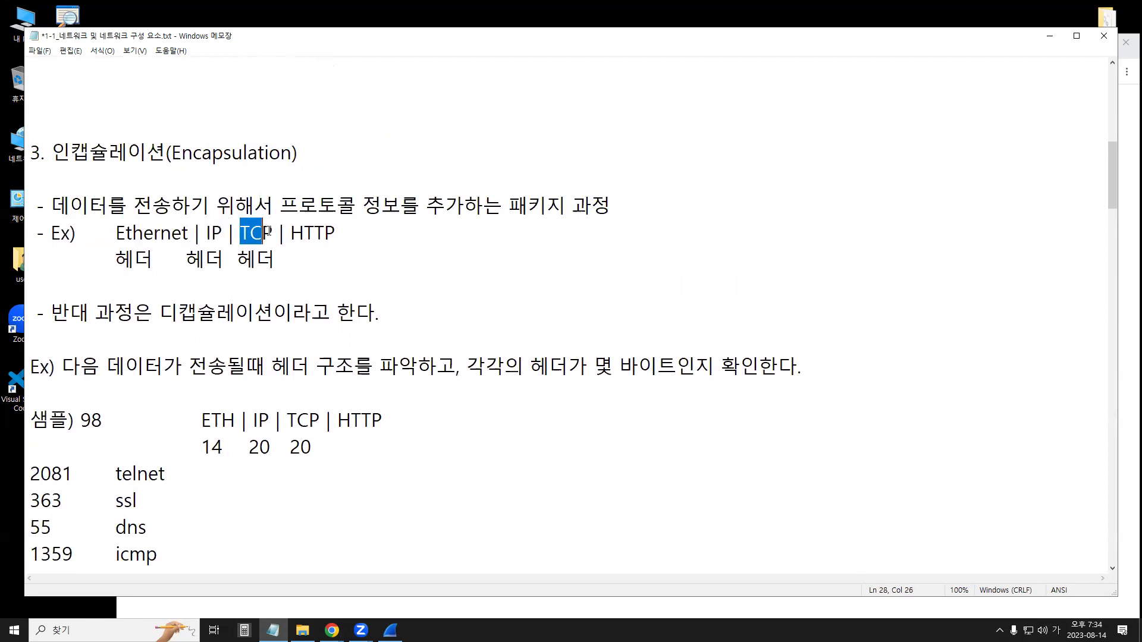
drag(159, 312, 255, 312)
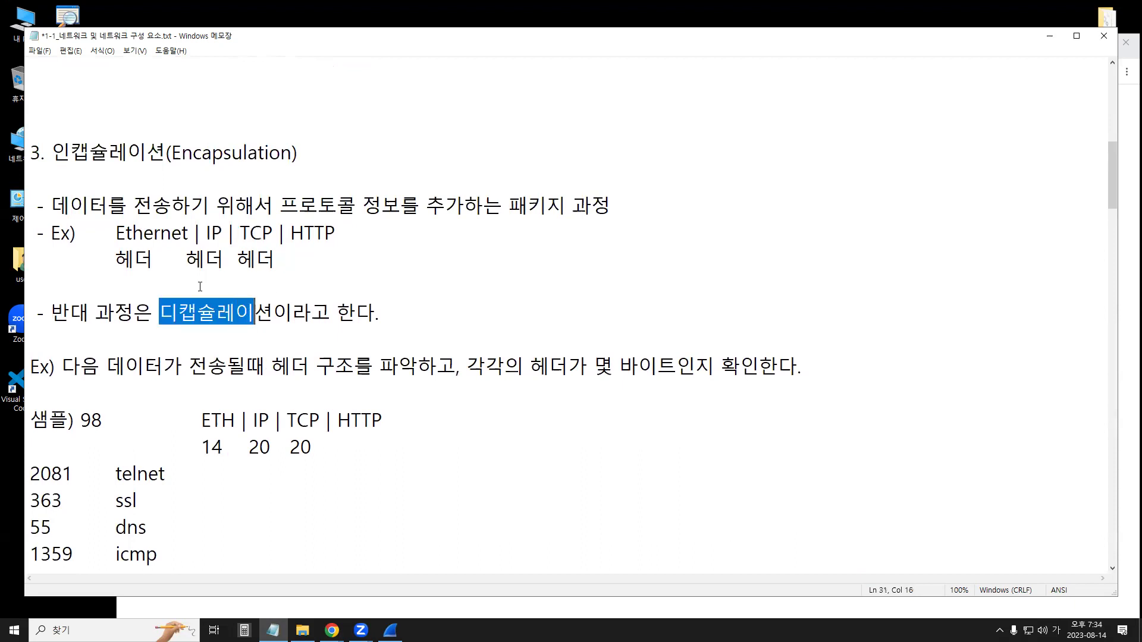
mouse_move(116, 232)
mouse_down()
mouse_move(197, 232)
mouse_move(132, 232)
mouse_up()
click(182, 232)
mouse_move(213, 232)
mouse_down()
mouse_move(200, 232)
mouse_move(233, 232)
mouse_up()
drag(160, 313, 272, 308)
click(382, 389)
scroll(382, 389, down, 2)
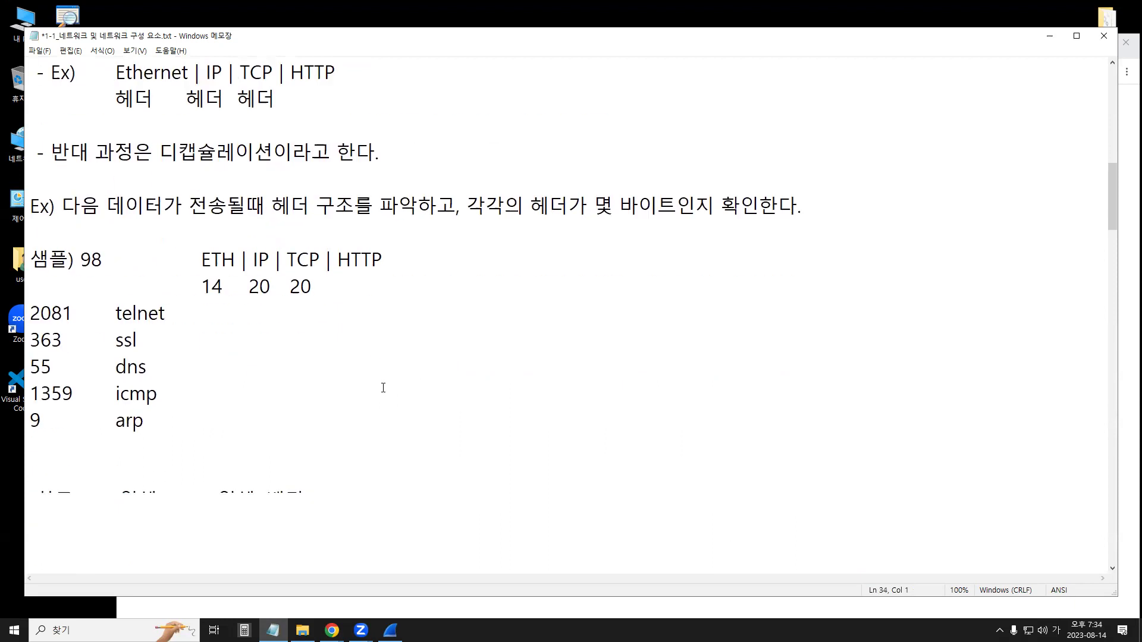
Highlight the start of the header-structure exercise sentence and insert a blank line below sample 98's 14 20 20 row
drag(53, 205, 291, 205)
click(255, 241)
click(364, 291)
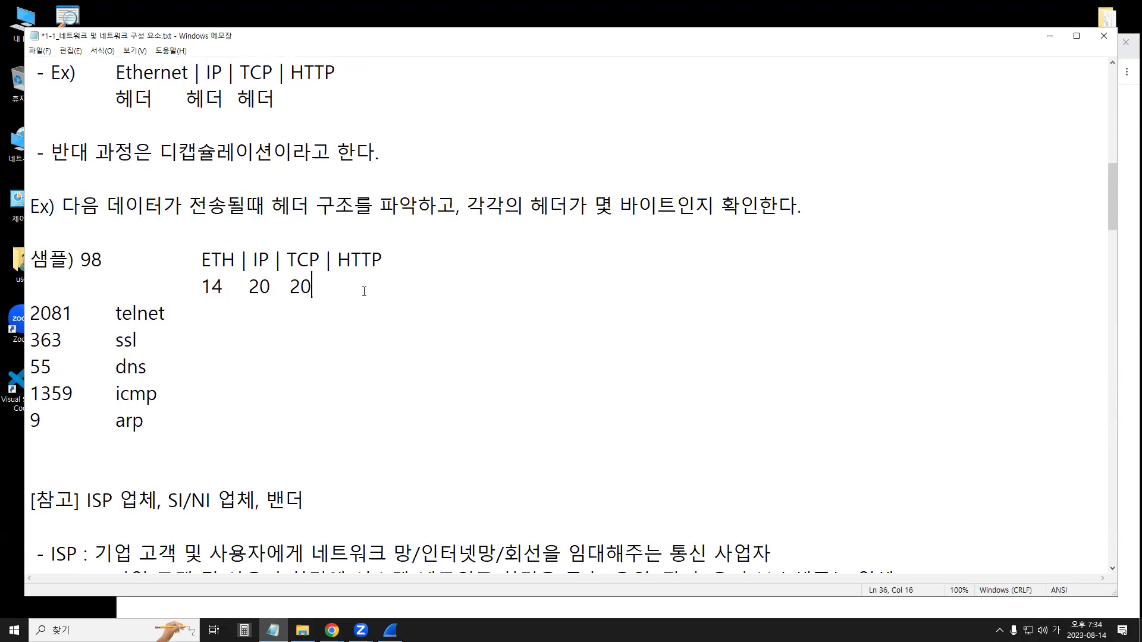
key(Return)
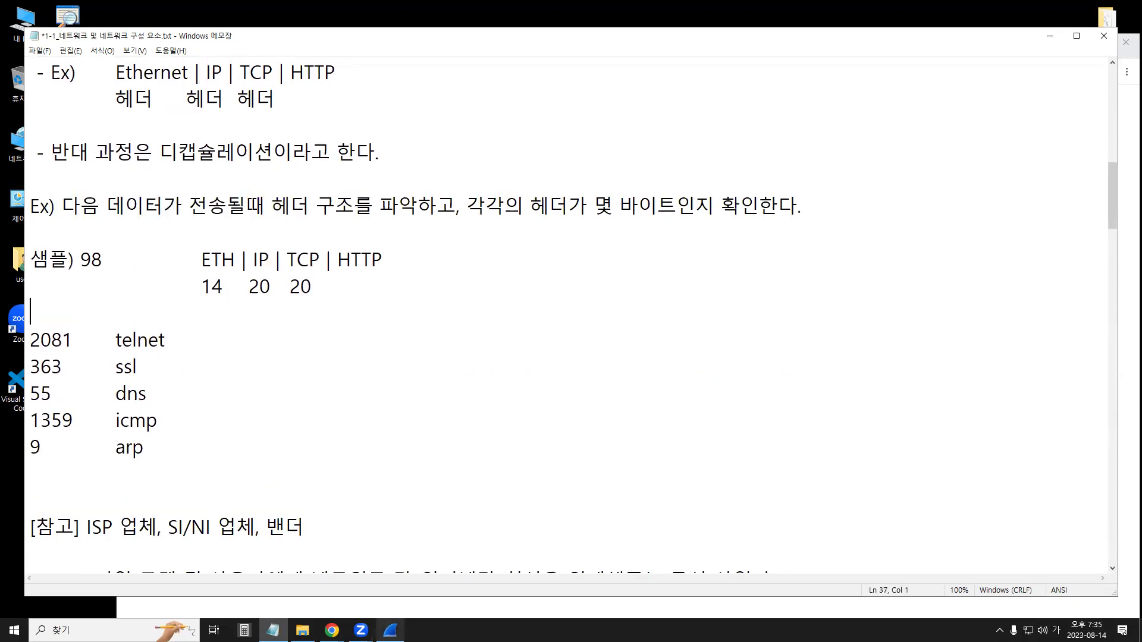
In Wireshark, select packet 98, collapse and select its Hypertext Transfer Protocol layer, box its name and byte length in red, and leave the annotation
click(390, 630)
click(197, 222)
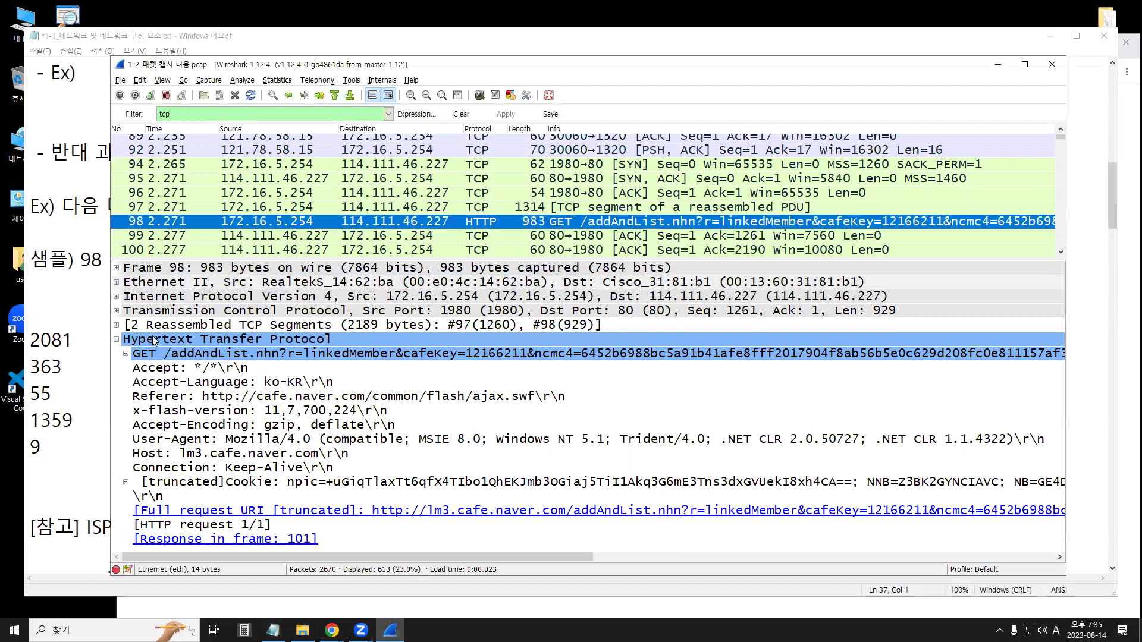
click(117, 339)
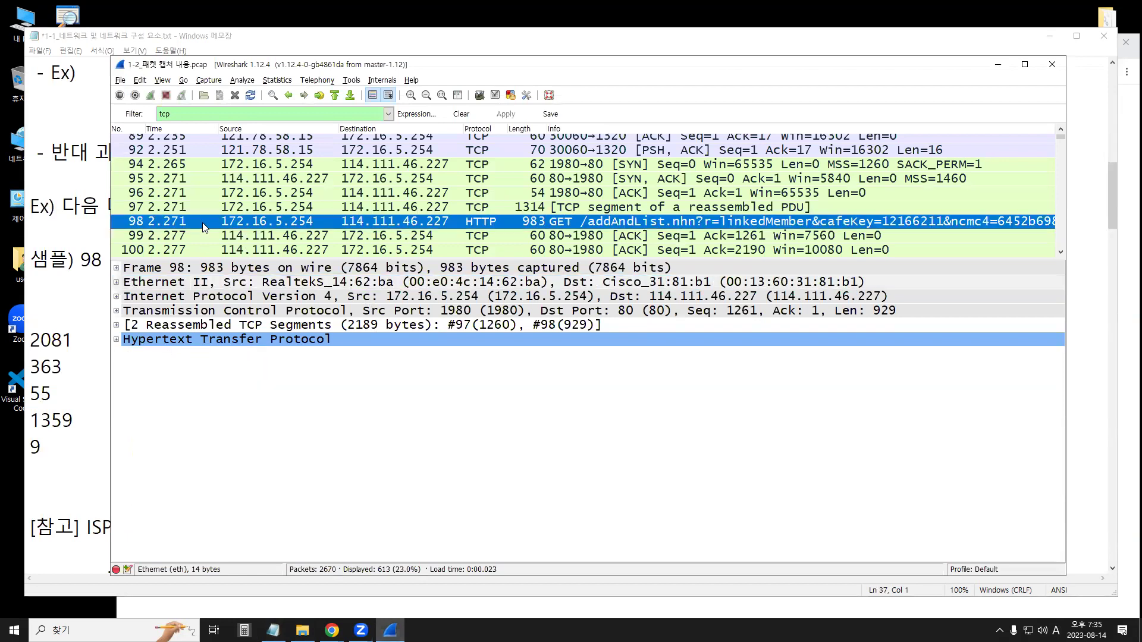
click(196, 339)
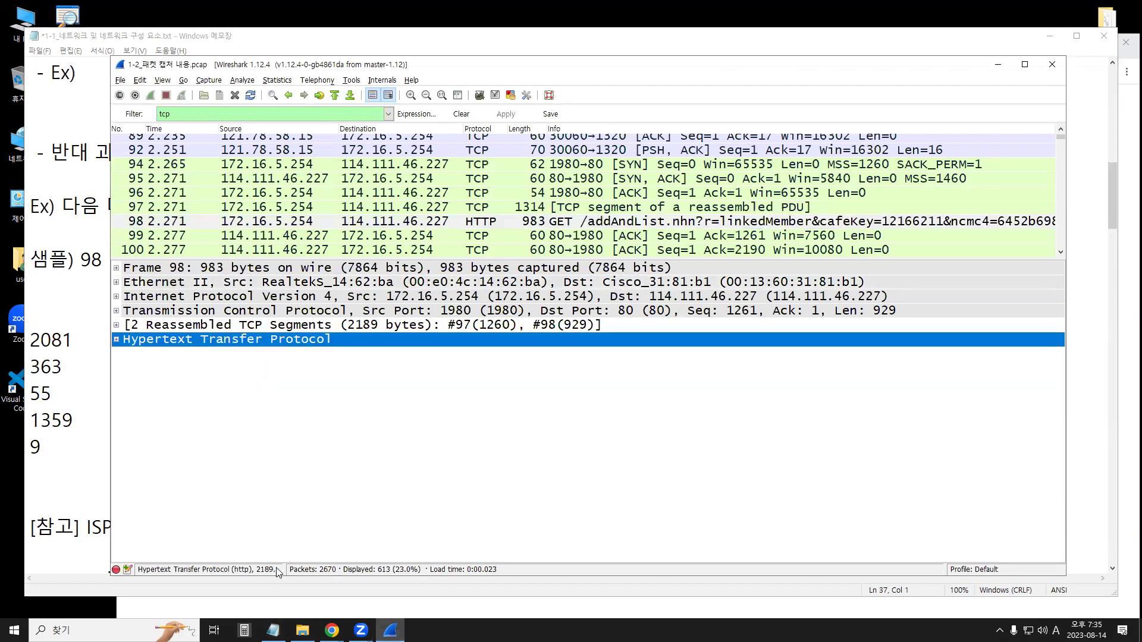
drag(284, 570, 315, 569)
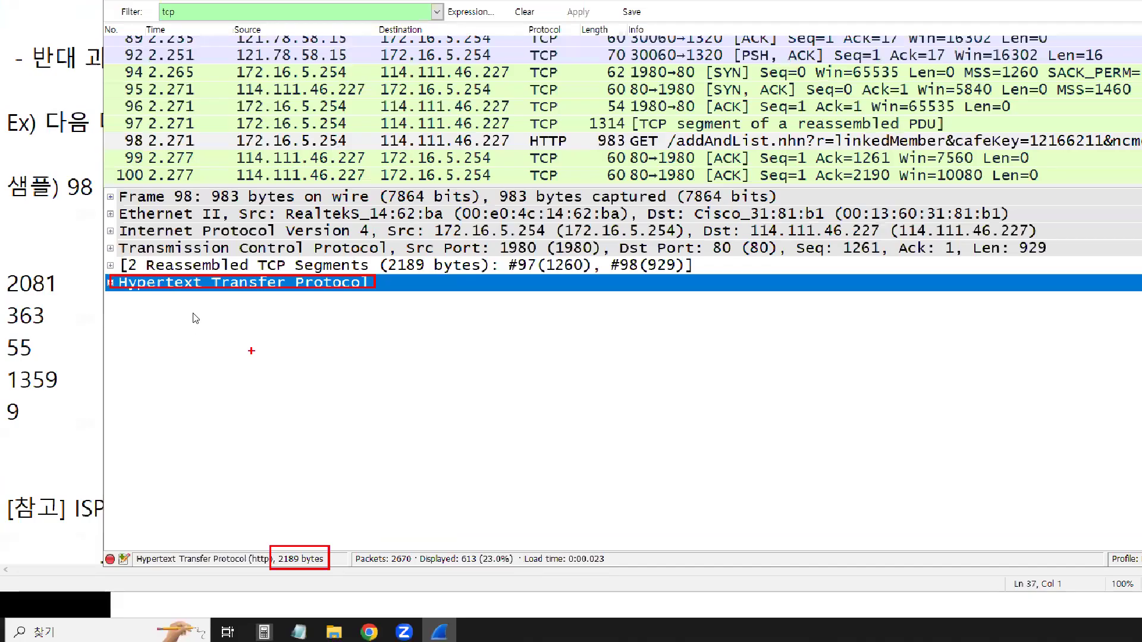
key(Escape)
Select packet 98's Transmission Control Protocol layer and box its header byte length in red
click(191, 312)
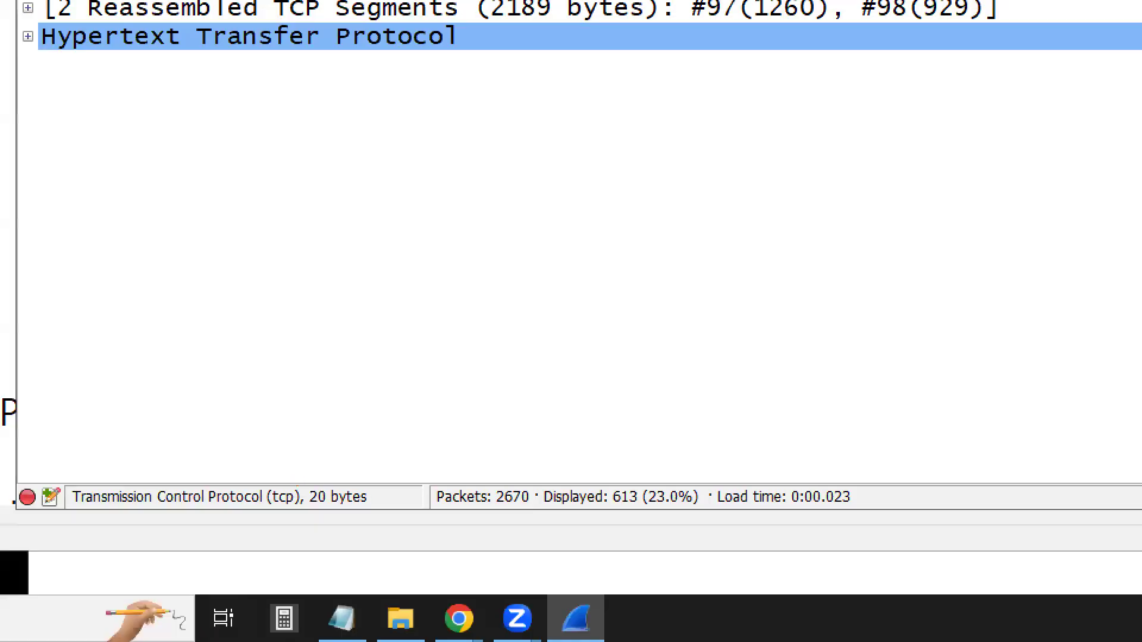
drag(297, 479, 381, 513)
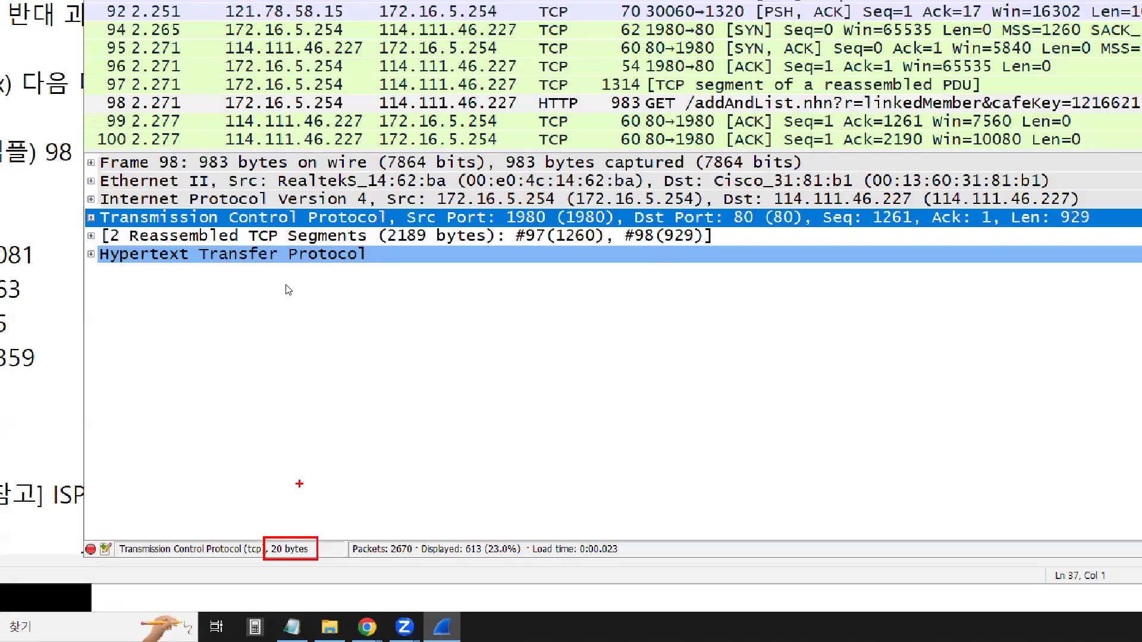
Select packet 94's Transmission Control Protocol layer, box its header byte length in red, then expand the layer and select its Options field
key(Escape)
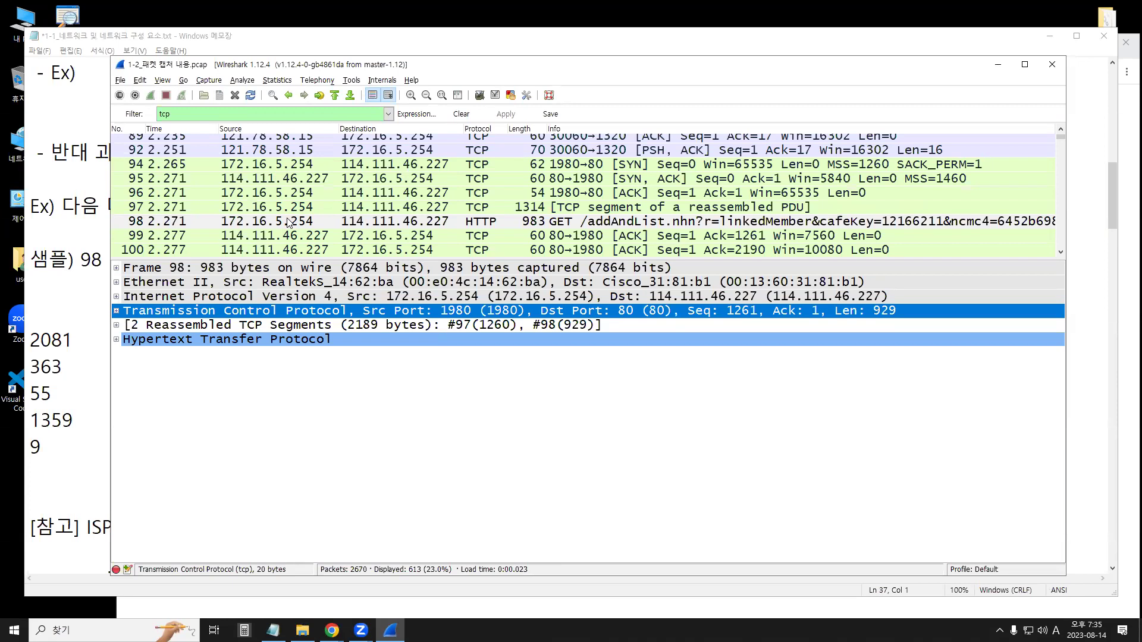
click(286, 169)
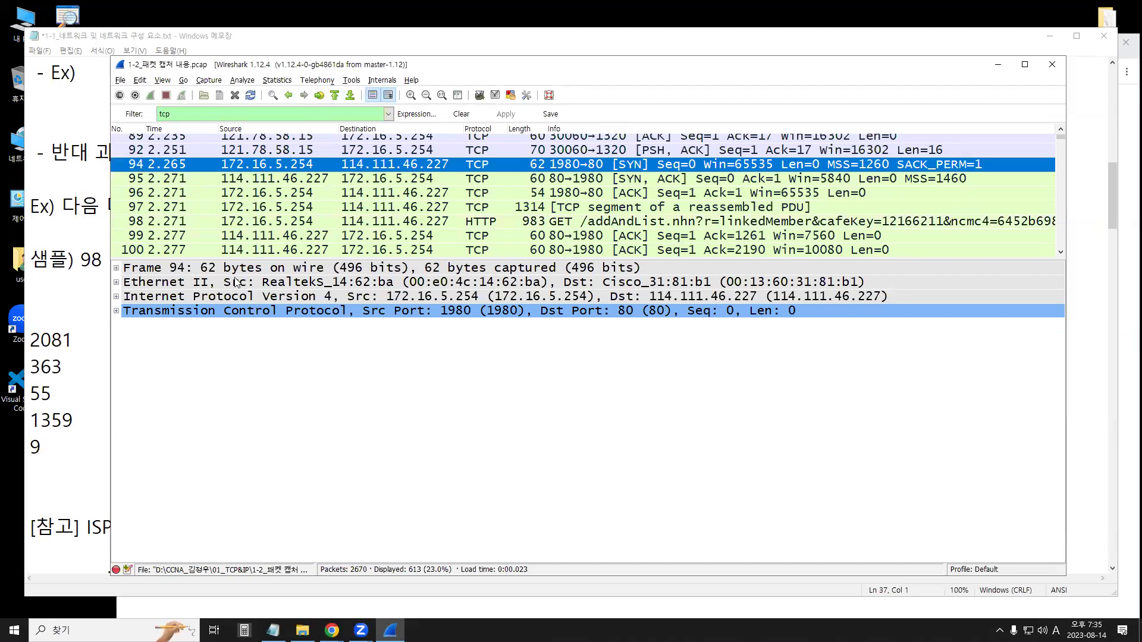
click(160, 311)
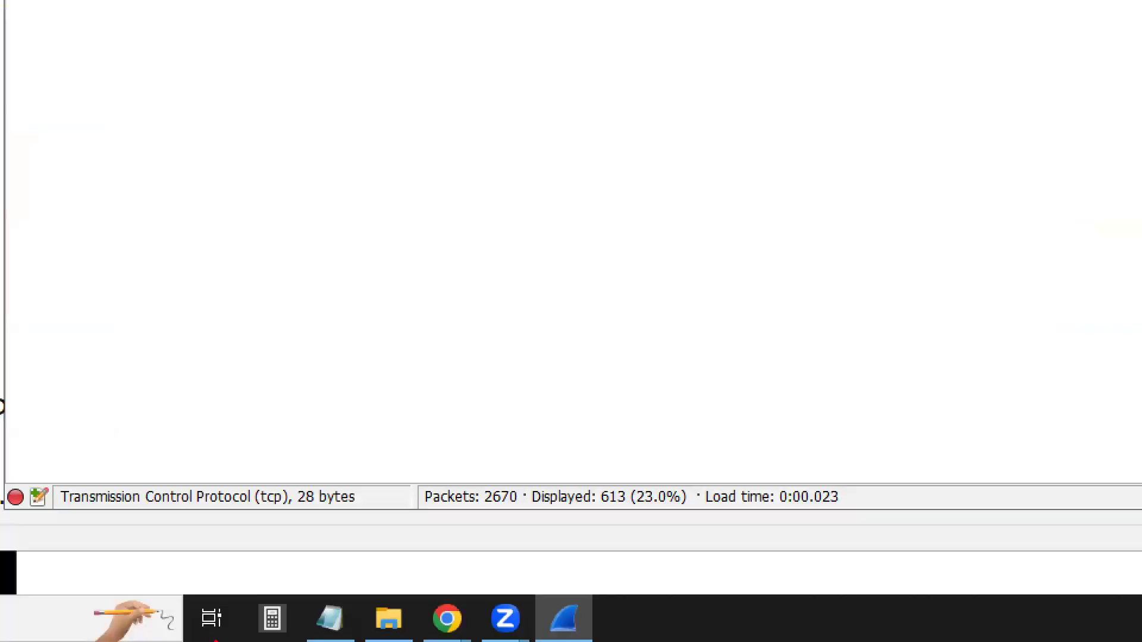
drag(285, 458, 385, 531)
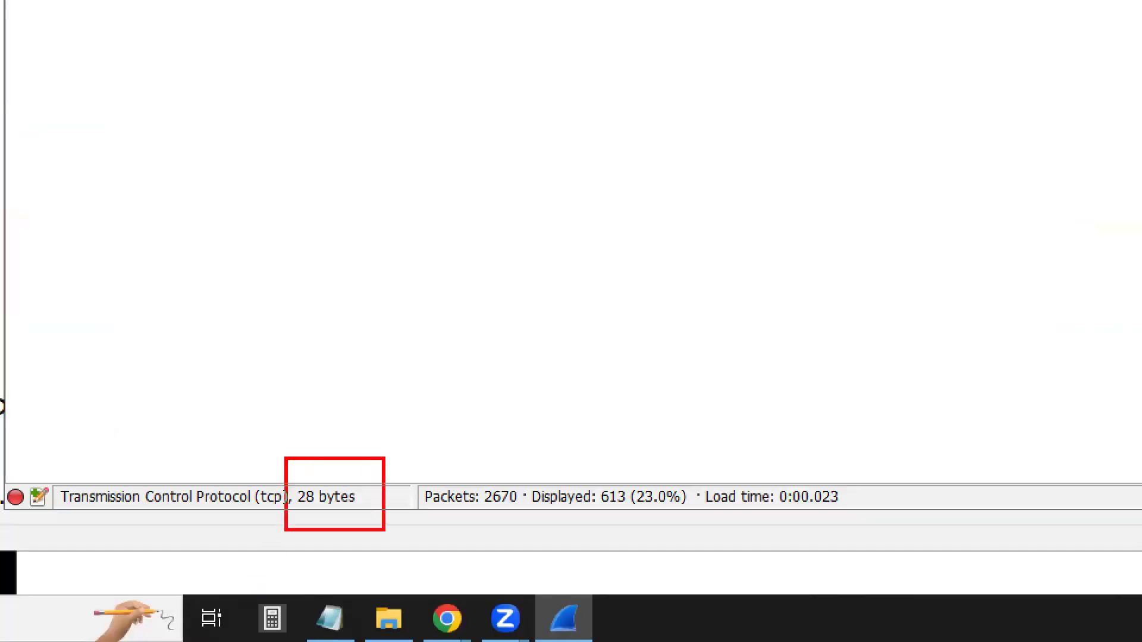
click(116, 311)
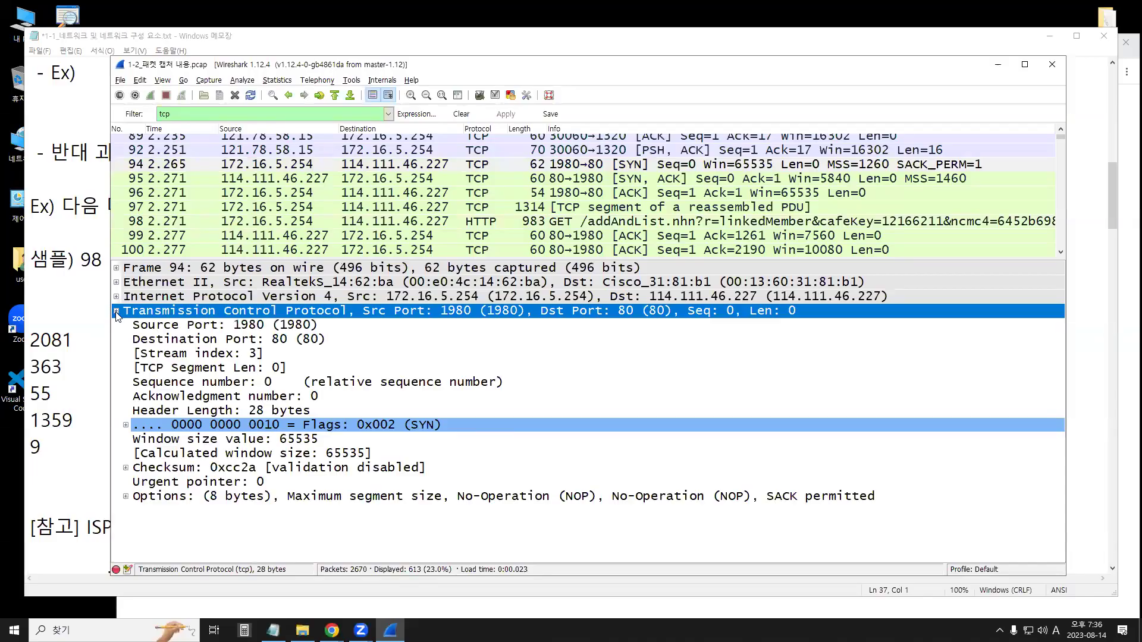
click(173, 497)
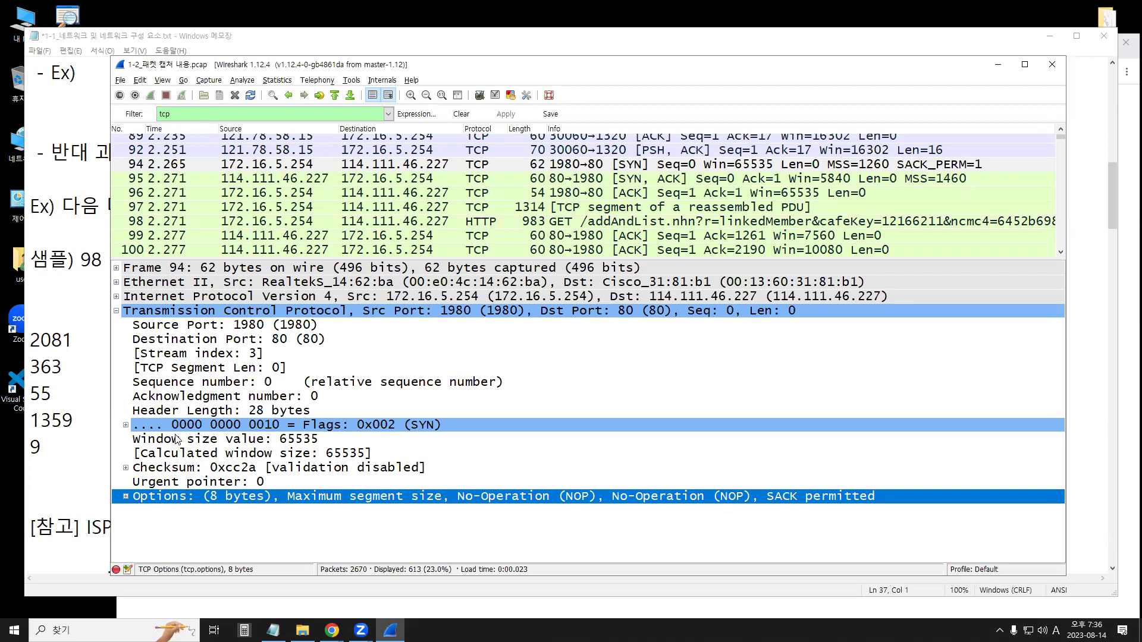
Check packet 95's Transmission Control Protocol header length and select its Options field
click(173, 180)
click(187, 311)
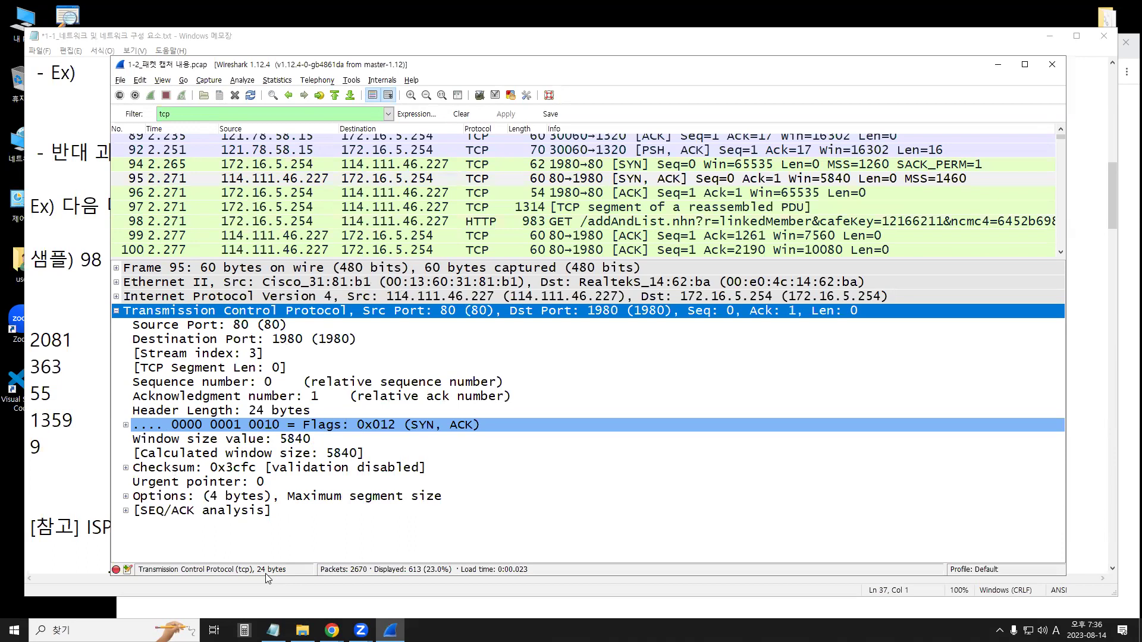
click(240, 501)
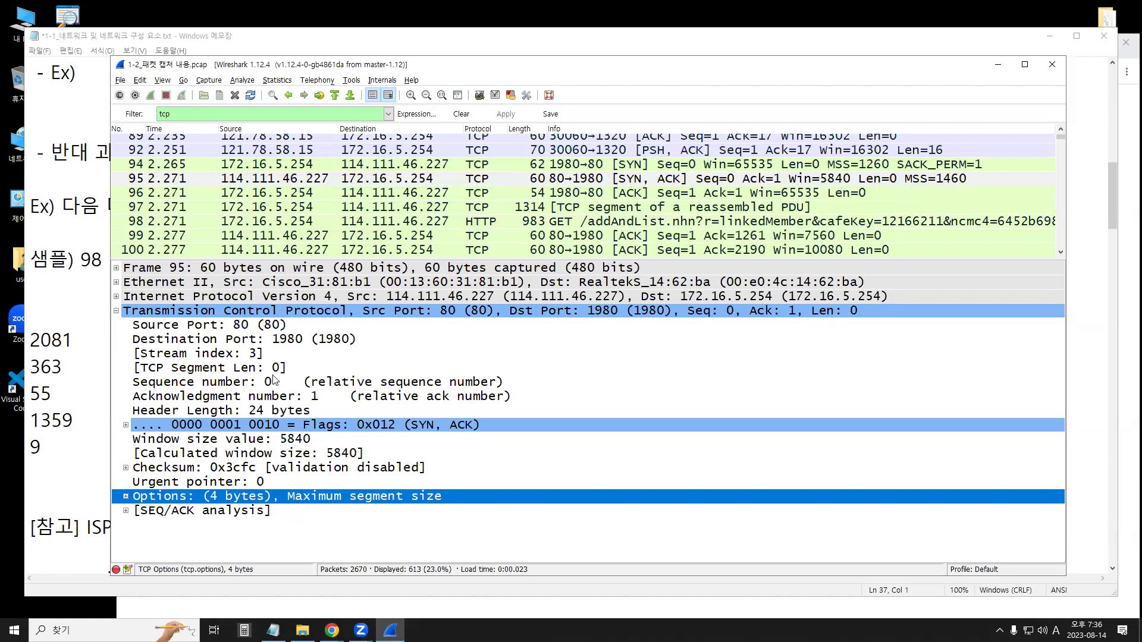
Compare the Transmission Control Protocol header lengths of packets 96, 97 and 98, and collapse the layer in packet 98
click(160, 191)
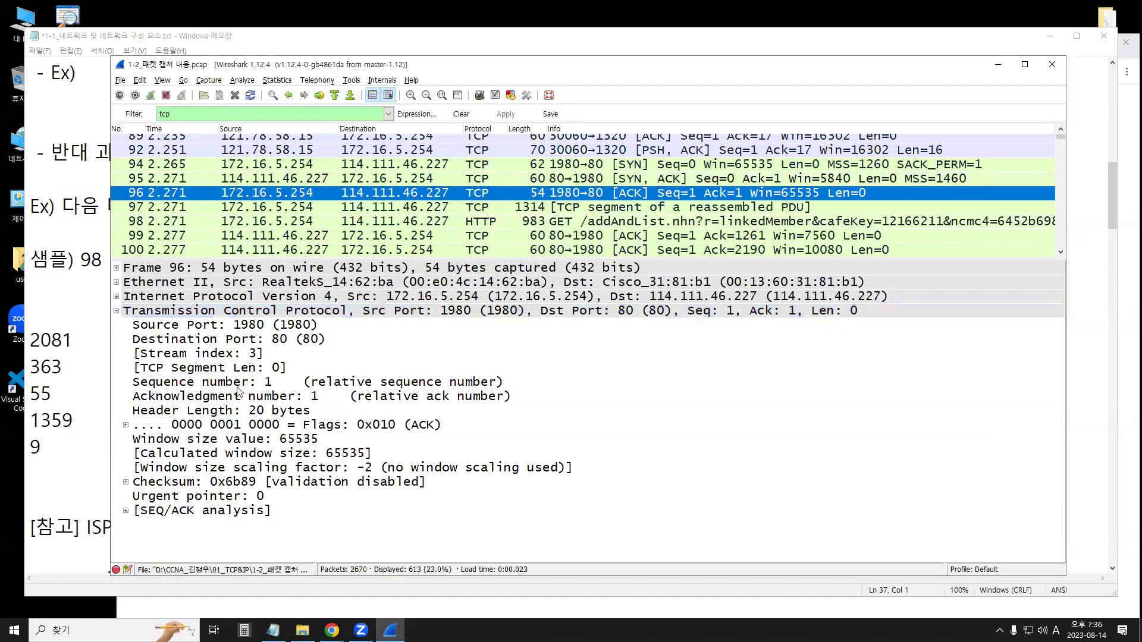
click(177, 314)
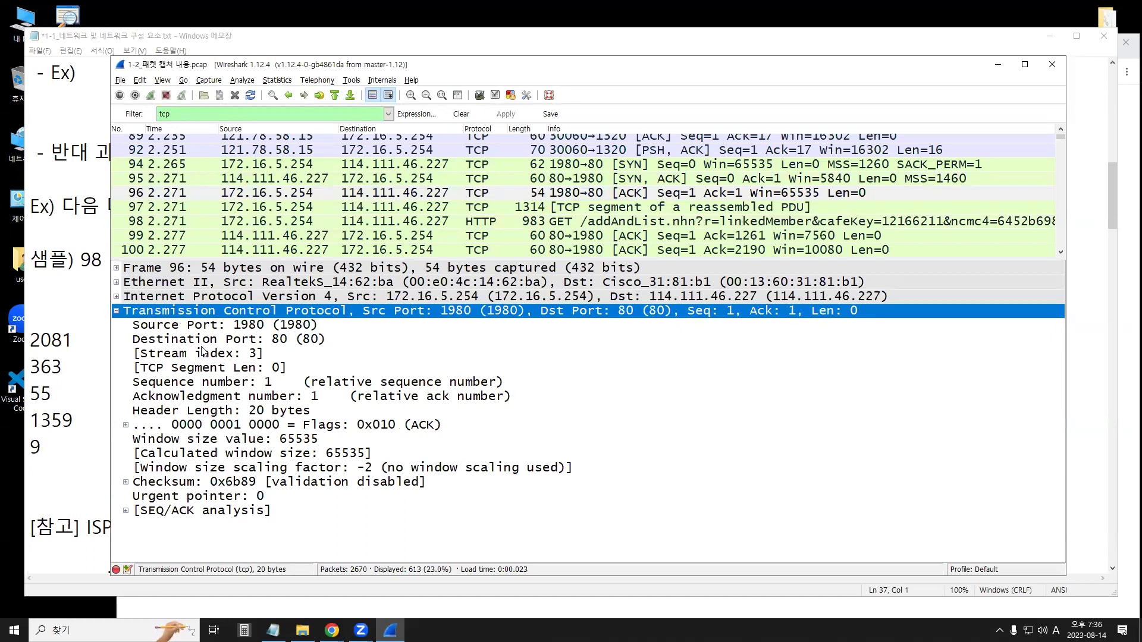
click(200, 207)
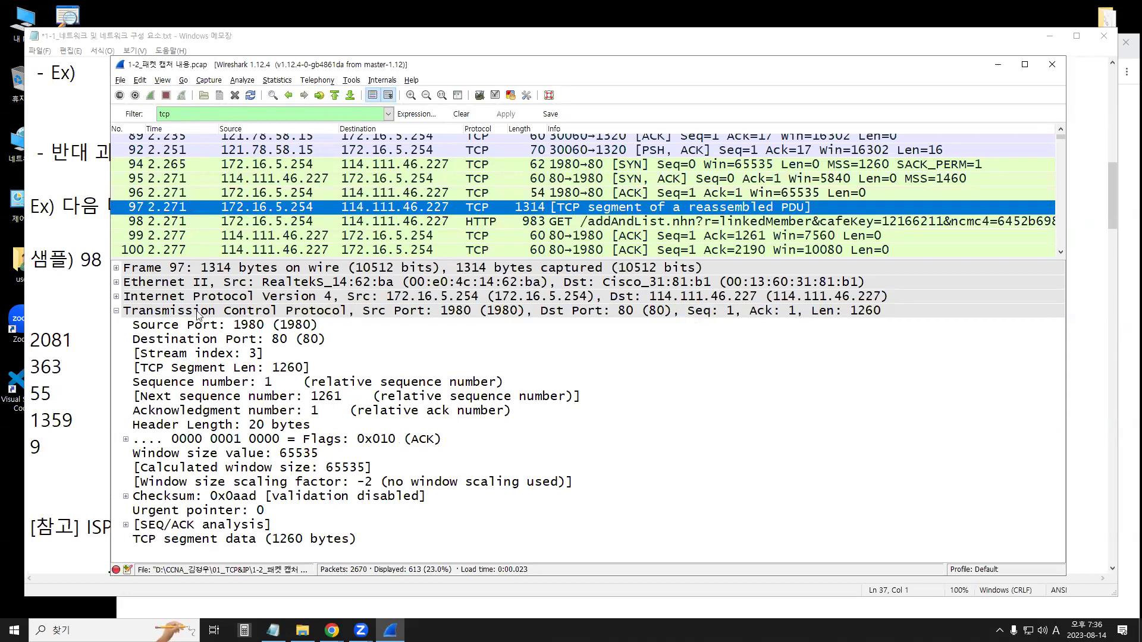
click(200, 314)
click(205, 221)
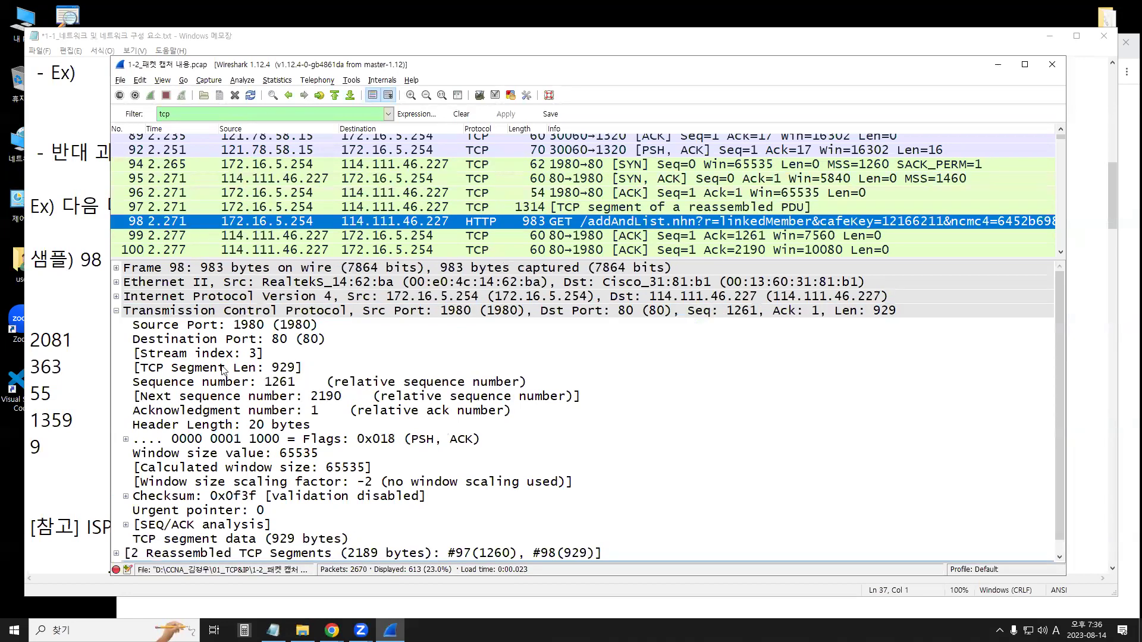
click(190, 315)
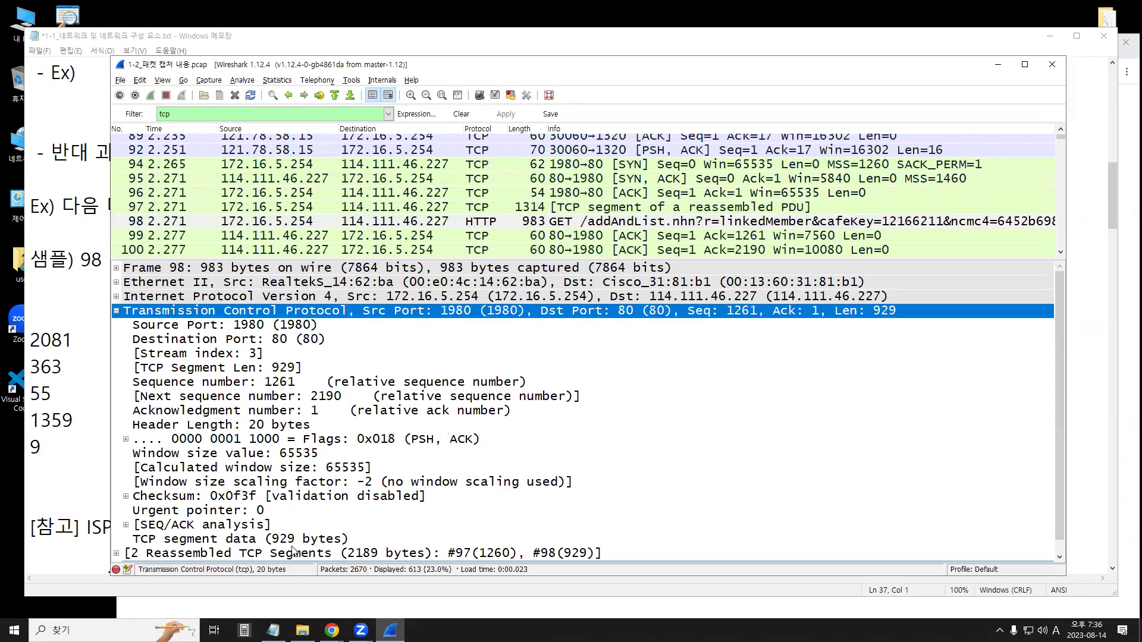
click(118, 311)
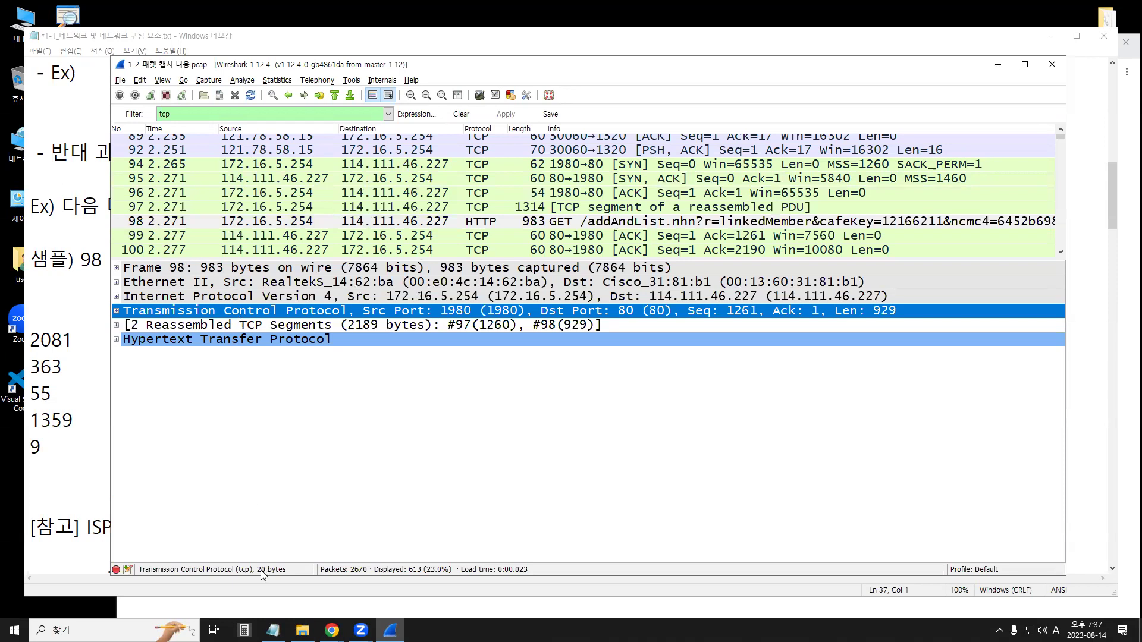
Select packet 98, box its TCP header byte length in red, and leave the annotation
click(191, 220)
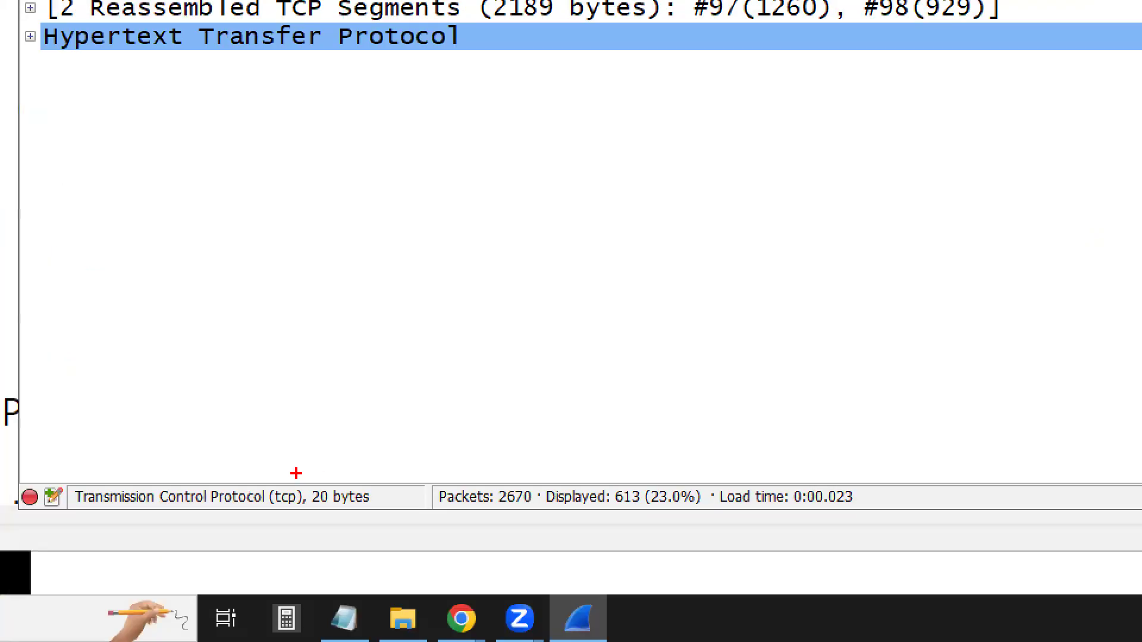
drag(296, 474, 385, 513)
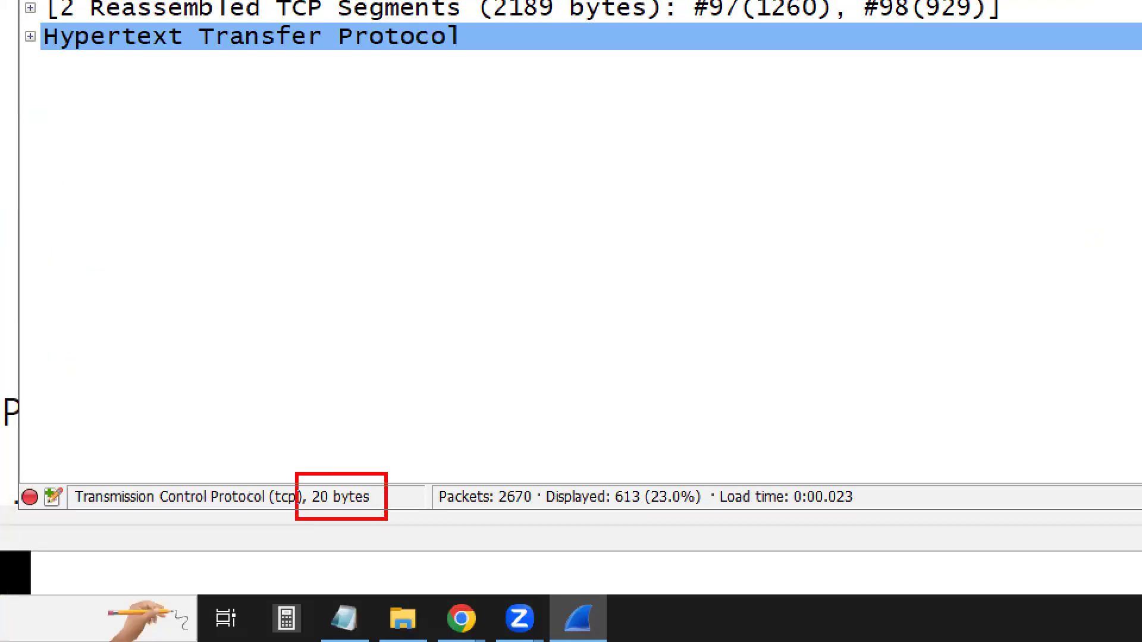
key(Escape)
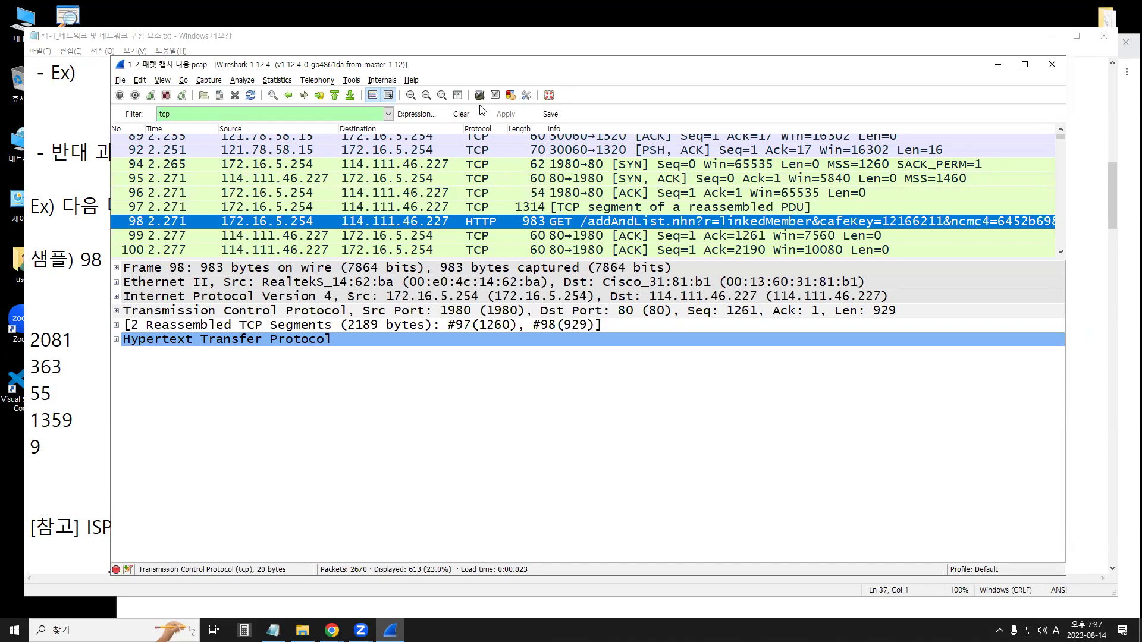
Handwrite an underlined CCNA in red below packet 98's layers and box the TCP header byte length again
drag(477, 382, 476, 401)
drag(494, 385, 494, 397)
drag(505, 399, 524, 387)
drag(529, 400, 544, 401)
drag(493, 411, 548, 411)
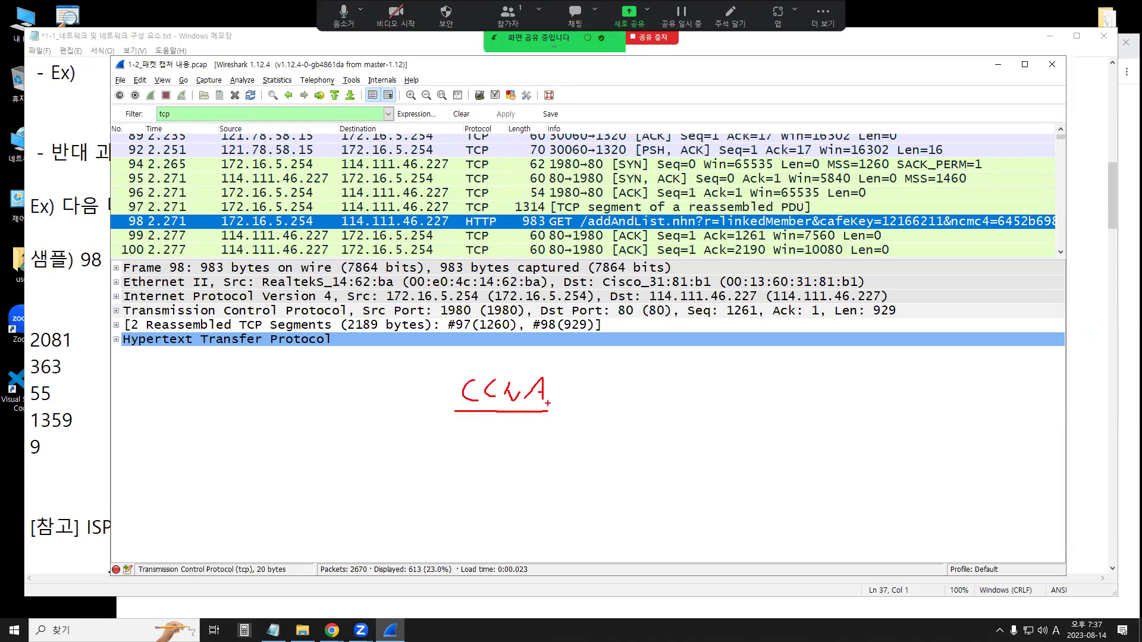
drag(249, 553, 297, 580)
key(alt+s)
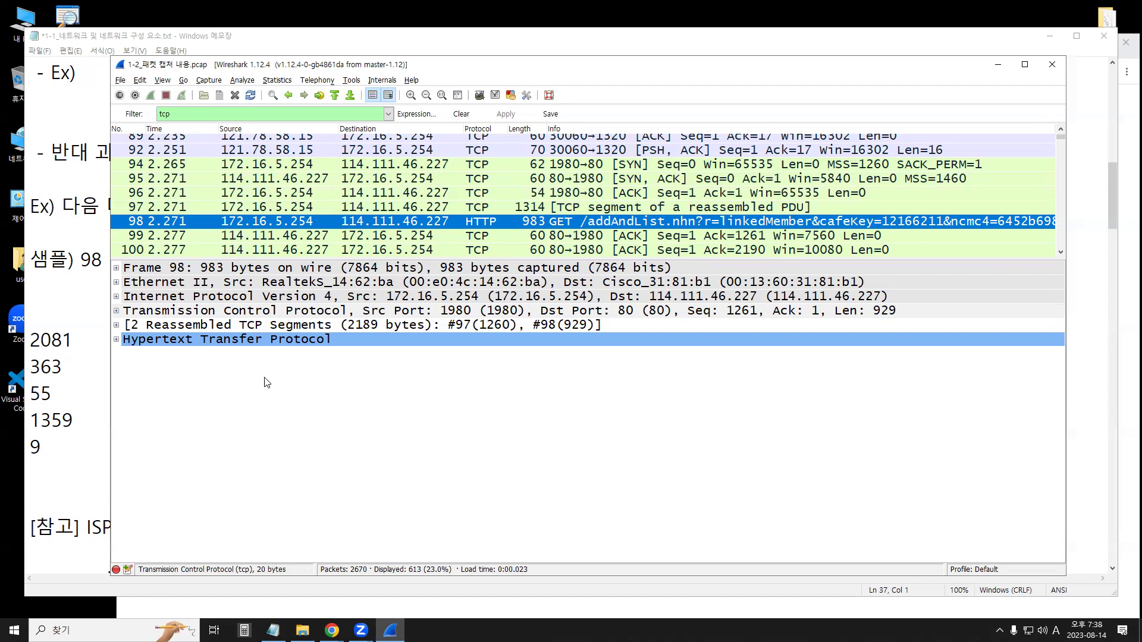
Check the header byte lengths of packet 98's Internet Protocol, Ethernet II and Transmission Control Protocol layers
click(227, 298)
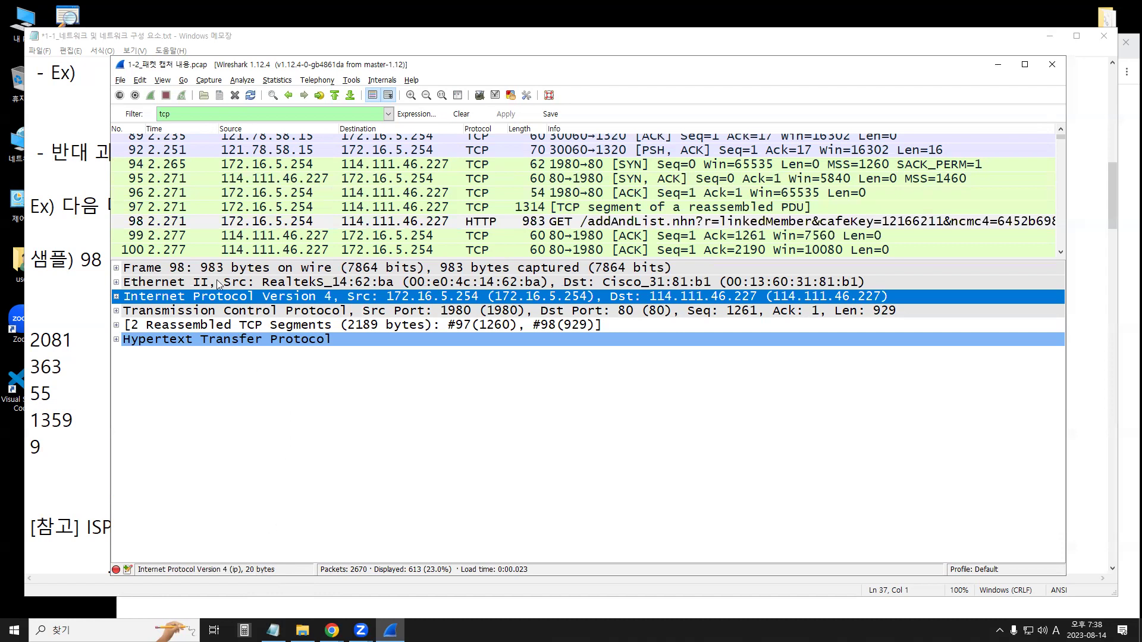
click(185, 281)
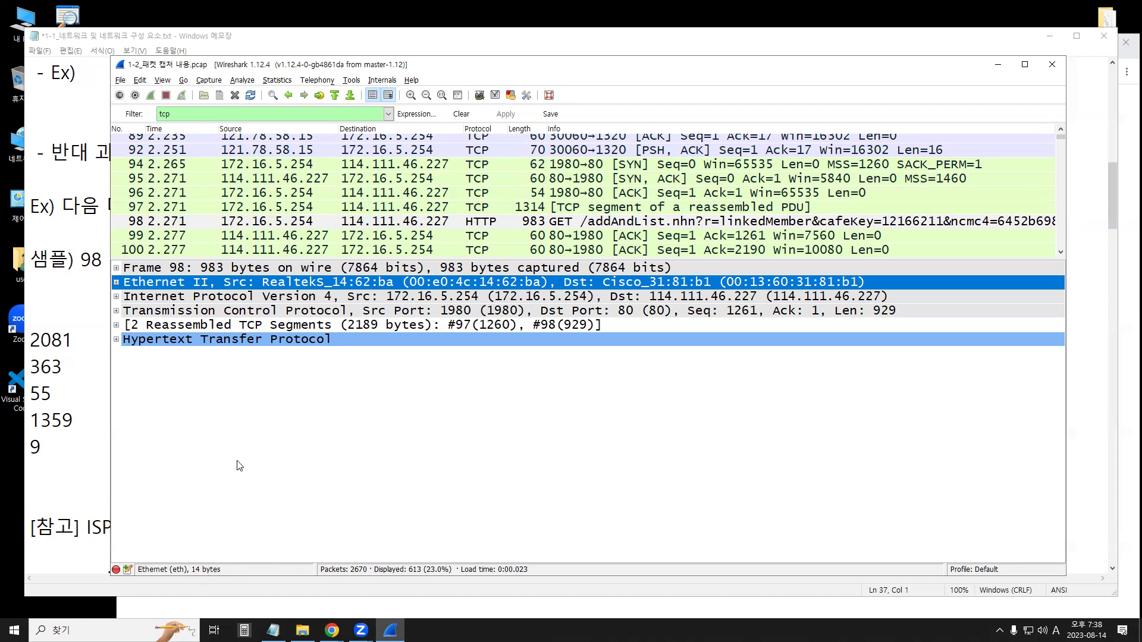
click(204, 311)
click(202, 297)
click(202, 287)
Switch to the notes and highlight telnet, sample 98's TCP, IP and ETH headers, its 14 20 20 row, and the number 2081
key(alt+Tab)
click(173, 338)
double_click(151, 336)
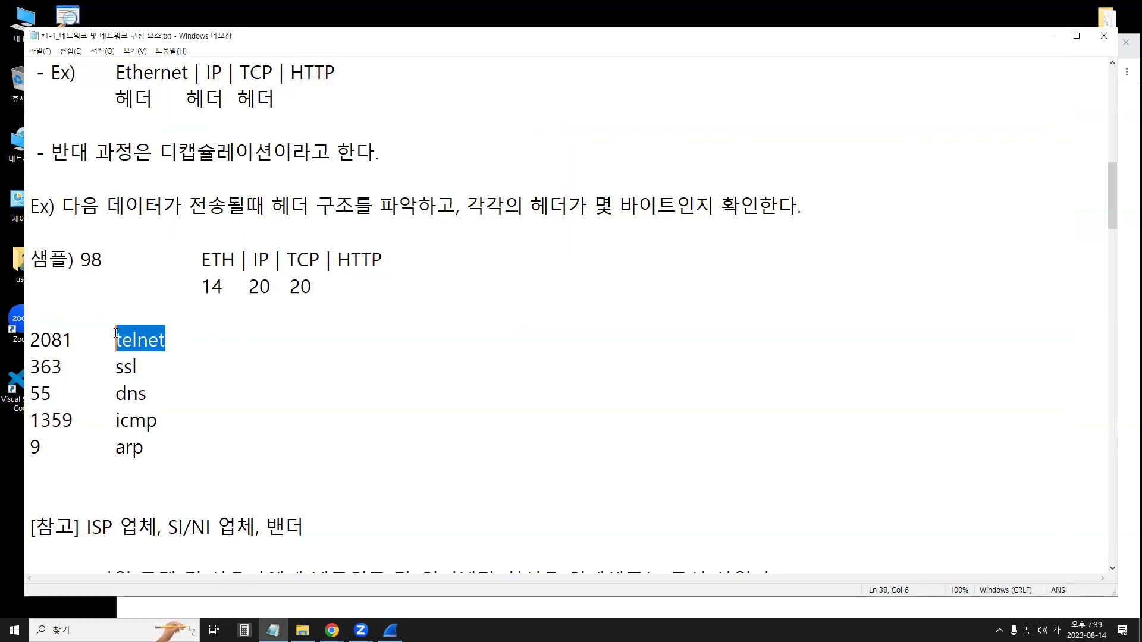
drag(383, 259, 408, 257)
click(381, 271)
click(319, 260)
click(269, 259)
double_click(319, 264)
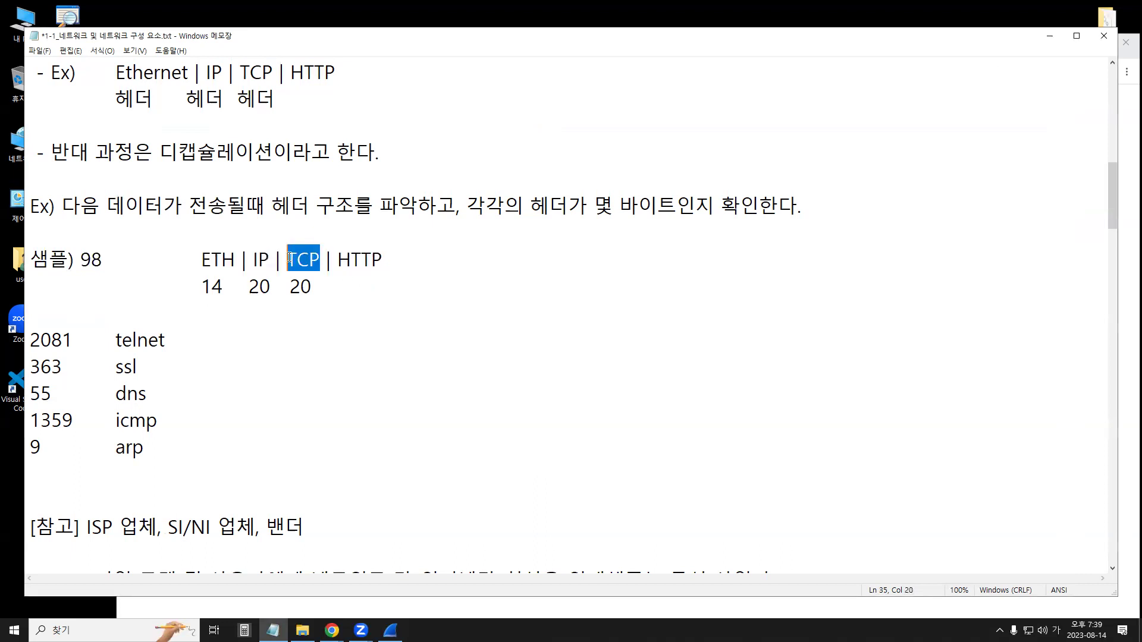
double_click(260, 259)
drag(237, 260, 212, 259)
drag(346, 296, 204, 286)
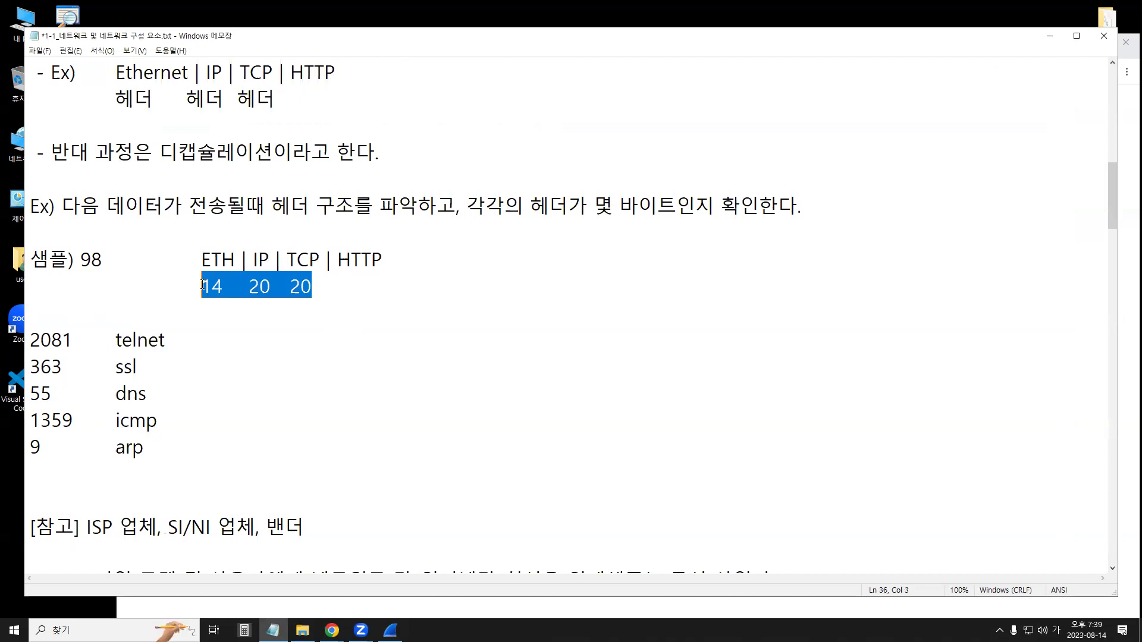
click(236, 287)
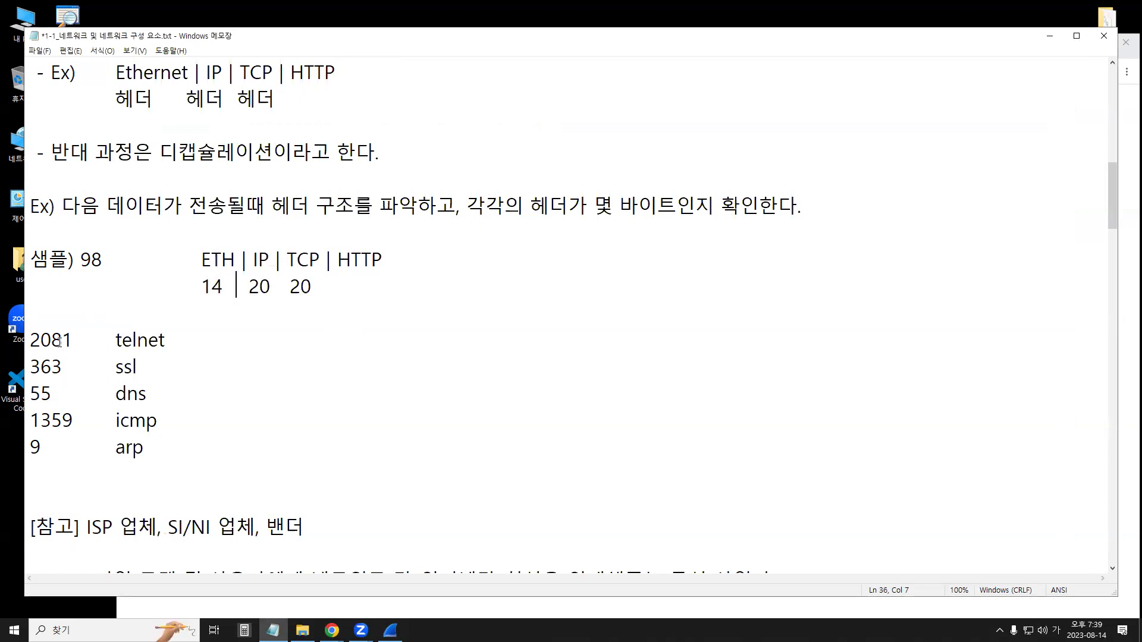
drag(73, 339, 6, 333)
click(145, 446)
Return to Wireshark, move its window off the notes' protocol list, and filter the packets by telnet
click(390, 629)
drag(247, 65, 390, 65)
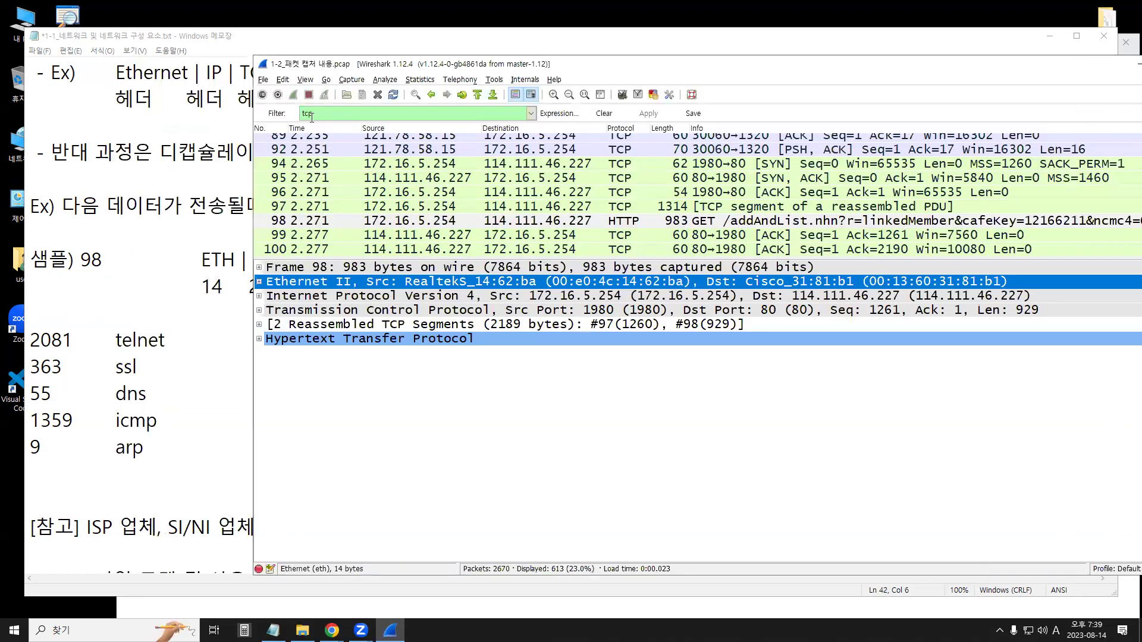
key(BackSpace)
key(BackSpace)
key(BackSpace)
text(telnet)
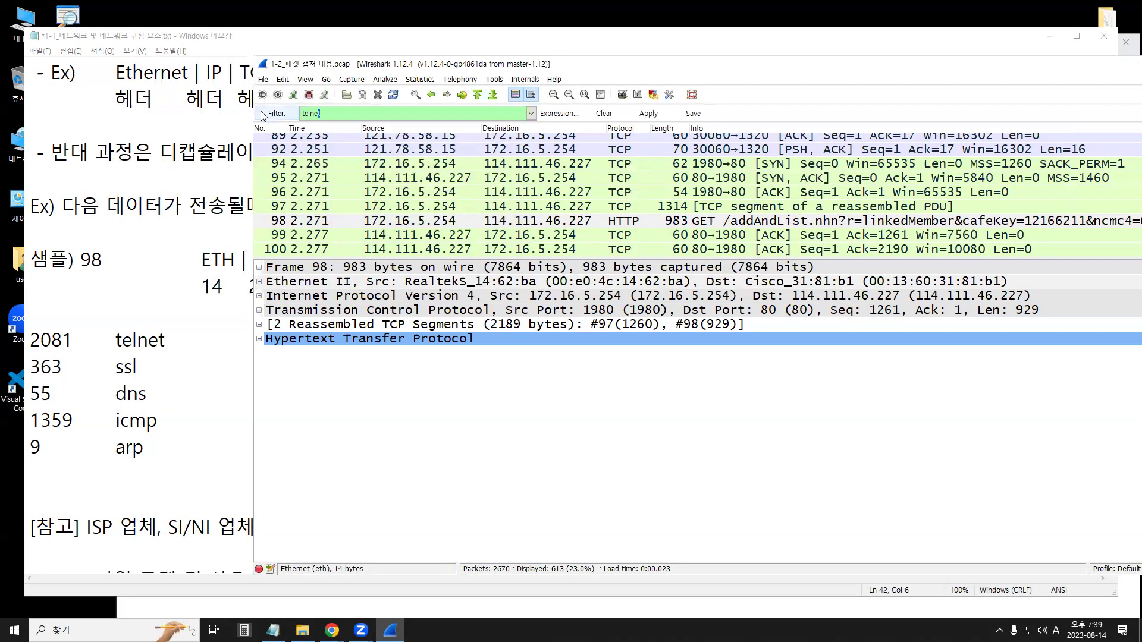
key(Return)
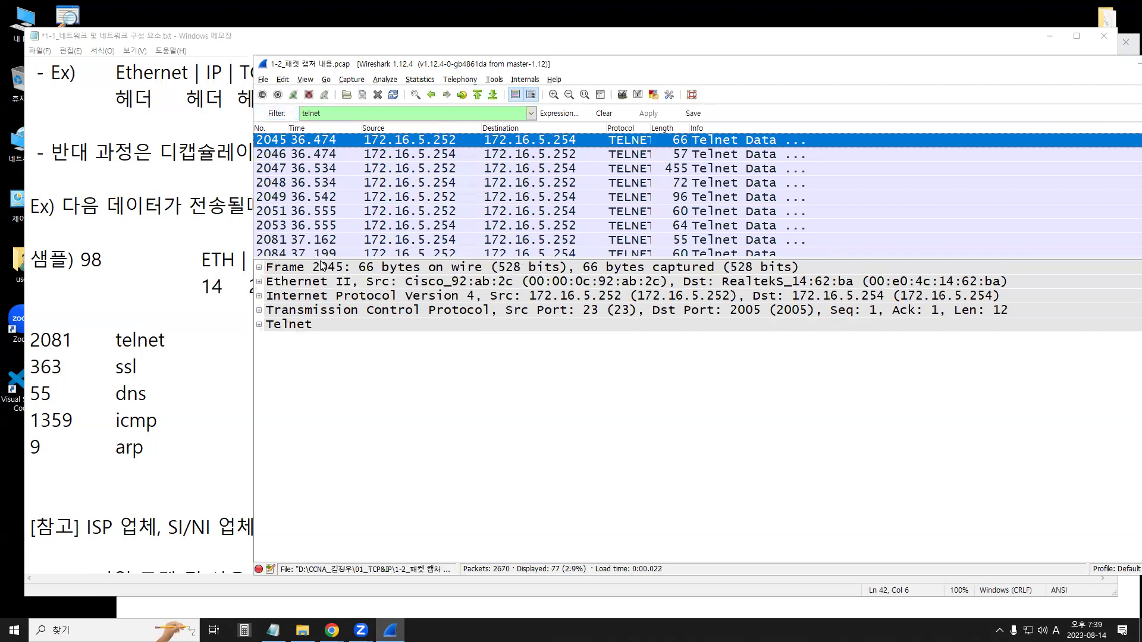
Box the notes' protocol names and the telnet filter in red, and highlight 2081 in the notes
mouse_move(106, 326)
mouse_down()
mouse_move(132, 344)
mouse_move(181, 468)
mouse_up()
drag(297, 103, 328, 122)
drag(72, 341, 26, 341)
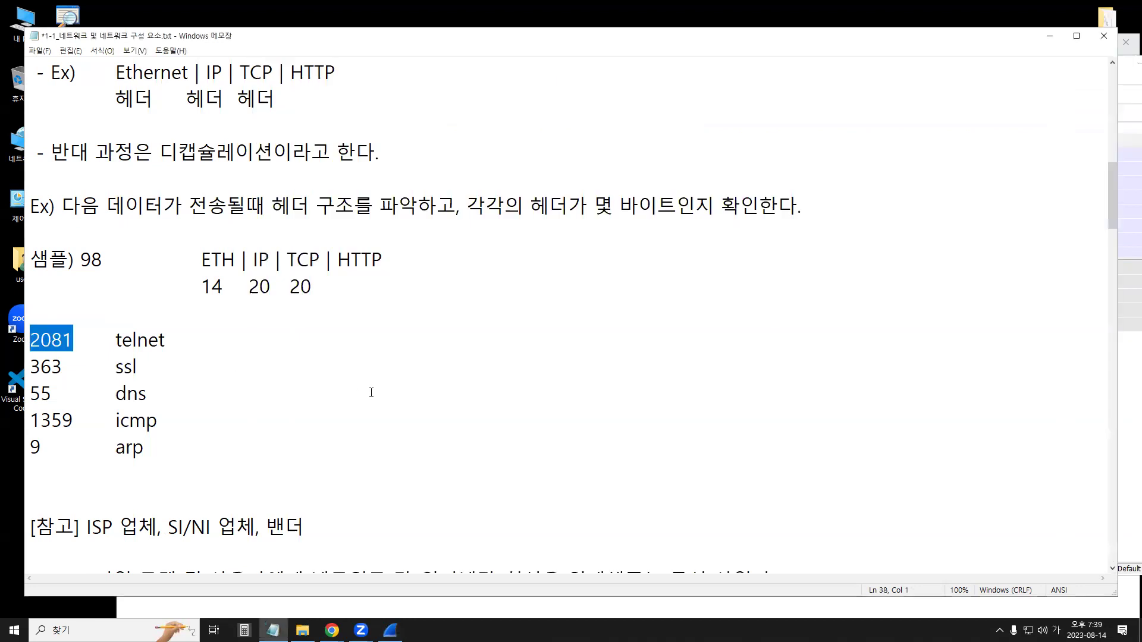
Switch back to Wireshark, select telnet packet 2081, and reposition the window beside the notes' exercise list
click(390, 630)
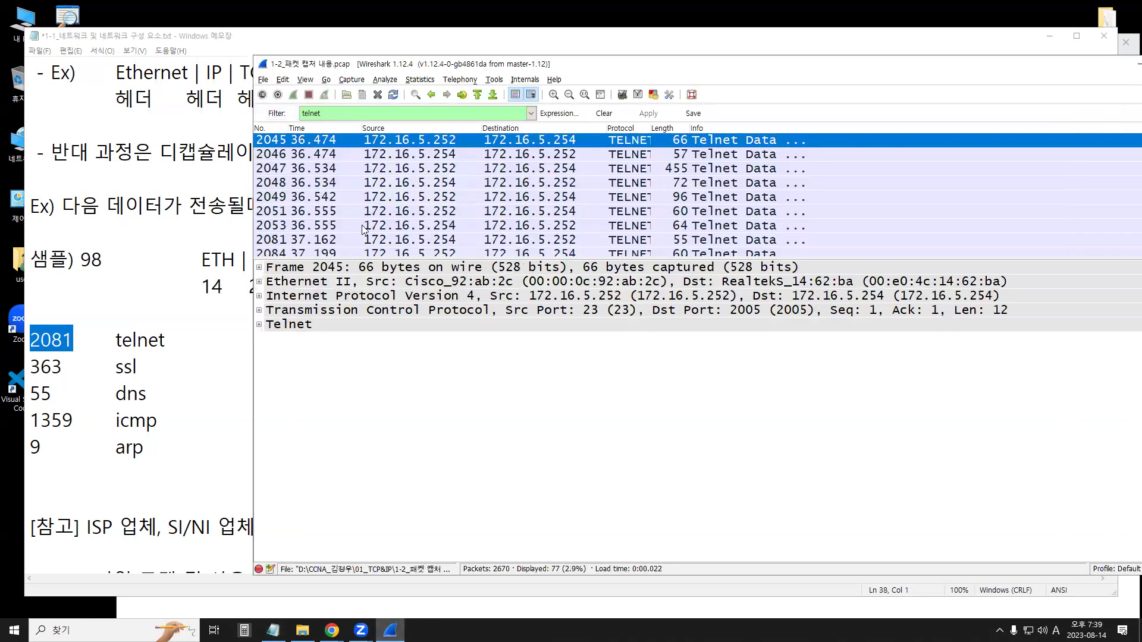
click(296, 239)
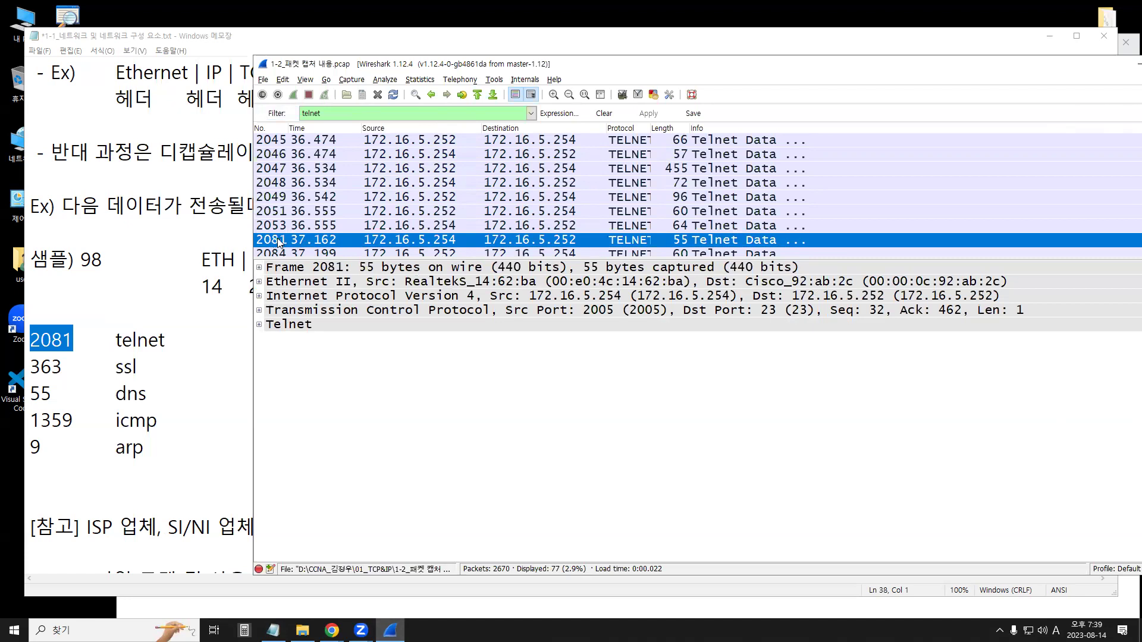
scroll(286, 240, down, 1)
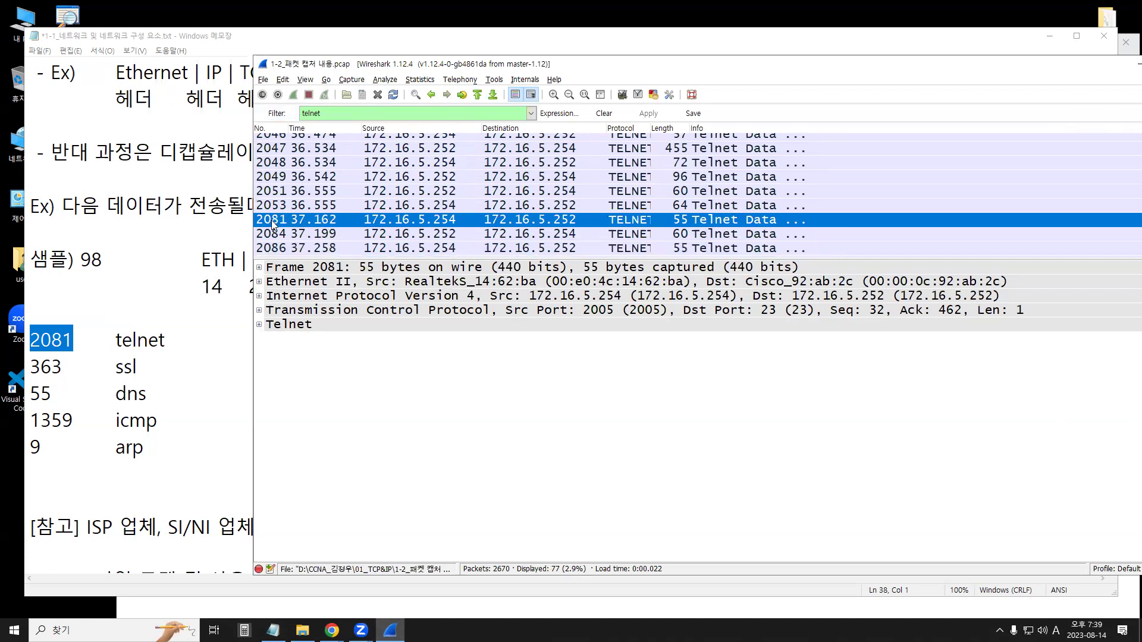
drag(367, 67, 512, 62)
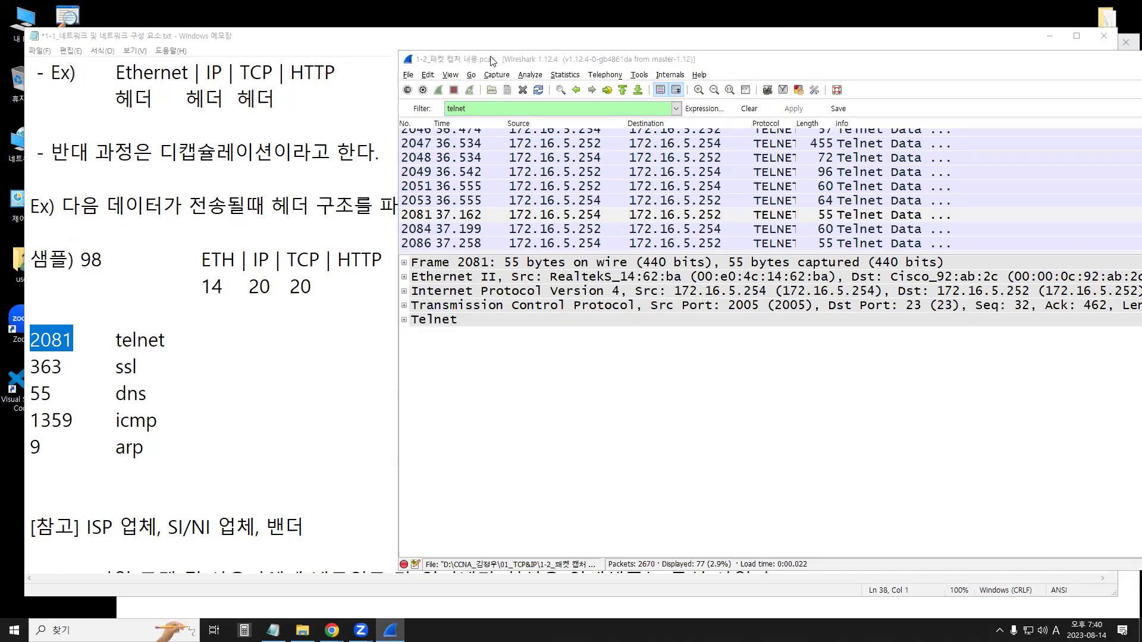
drag(491, 59, 352, 62)
Select packet 2081's Ethernet II layer, and expand its Frame layer to examine the frame details
click(333, 288)
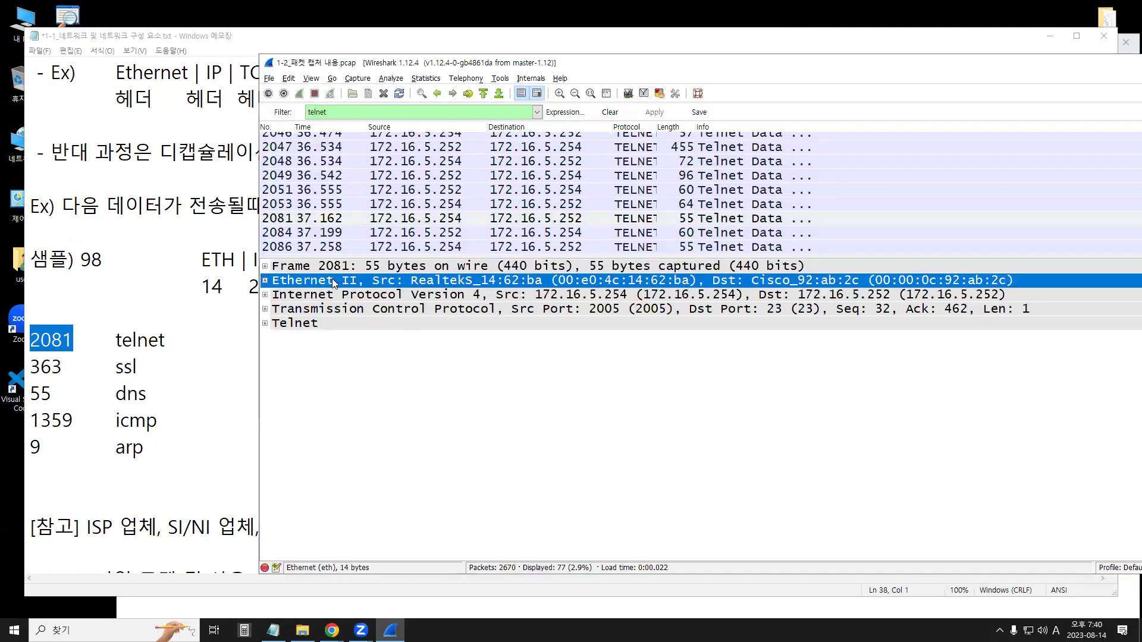
click(336, 273)
click(265, 267)
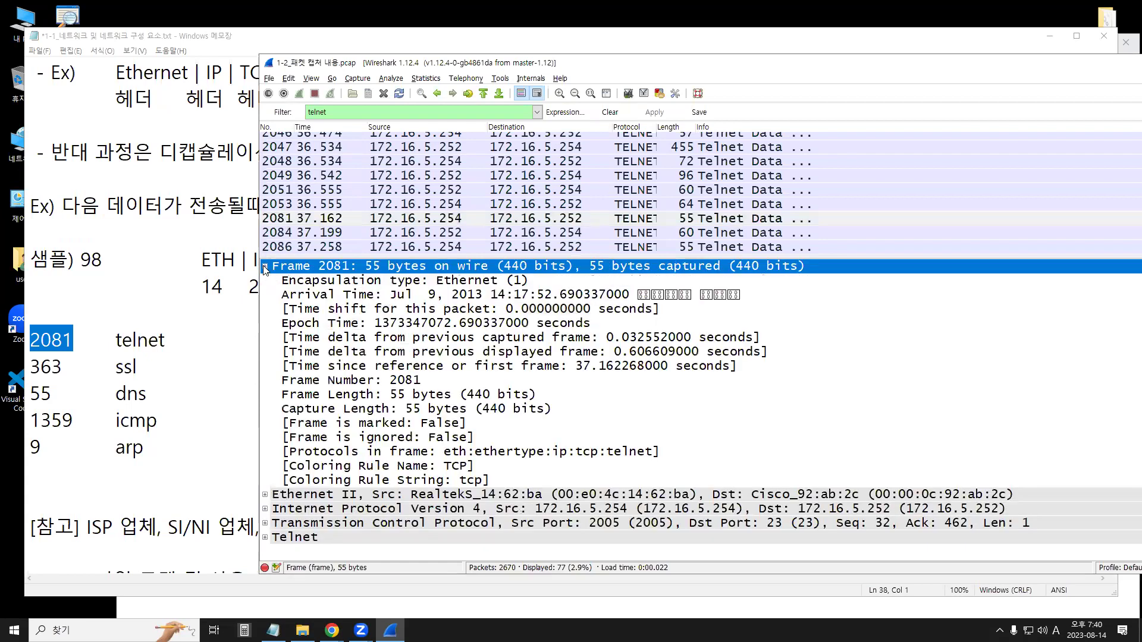
Collapse packet 2081's Frame layer, and select its Ethernet II and Internet Protocol layers to check them
click(265, 268)
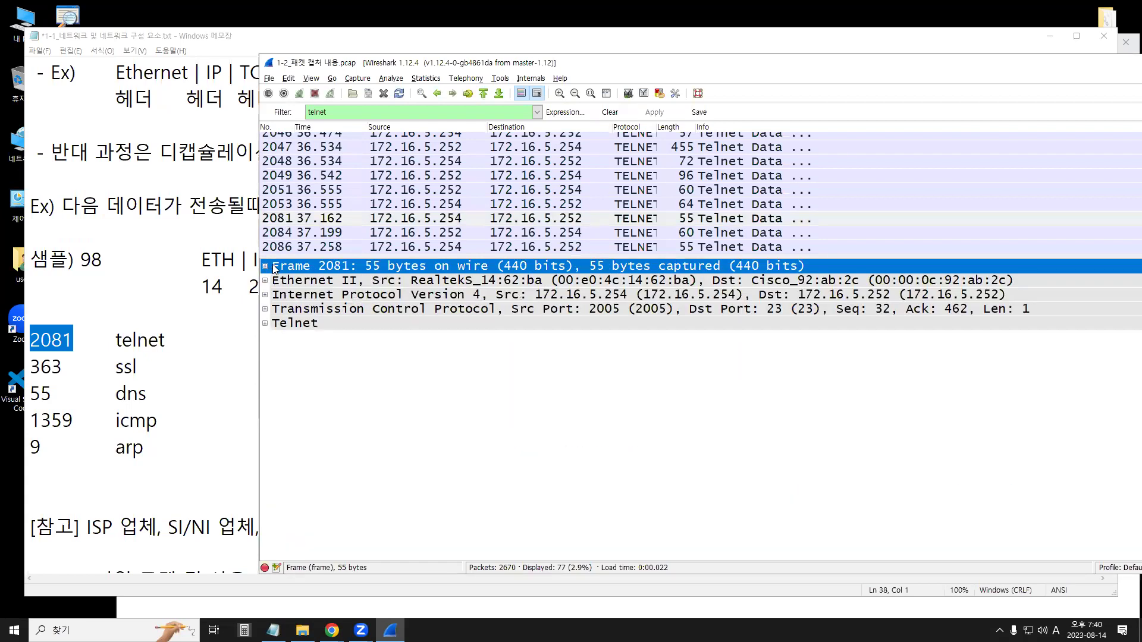
click(301, 285)
click(298, 295)
click(301, 283)
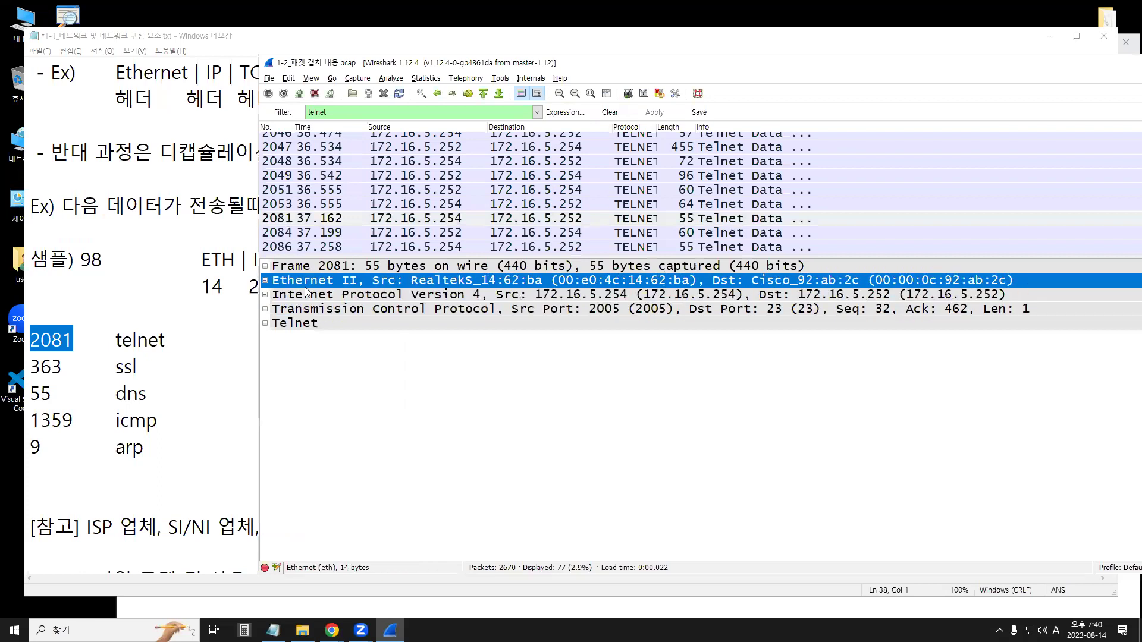
Switch to the notes and back to Wireshark, select packet 2081, and move its window clear of the sample header line
click(175, 367)
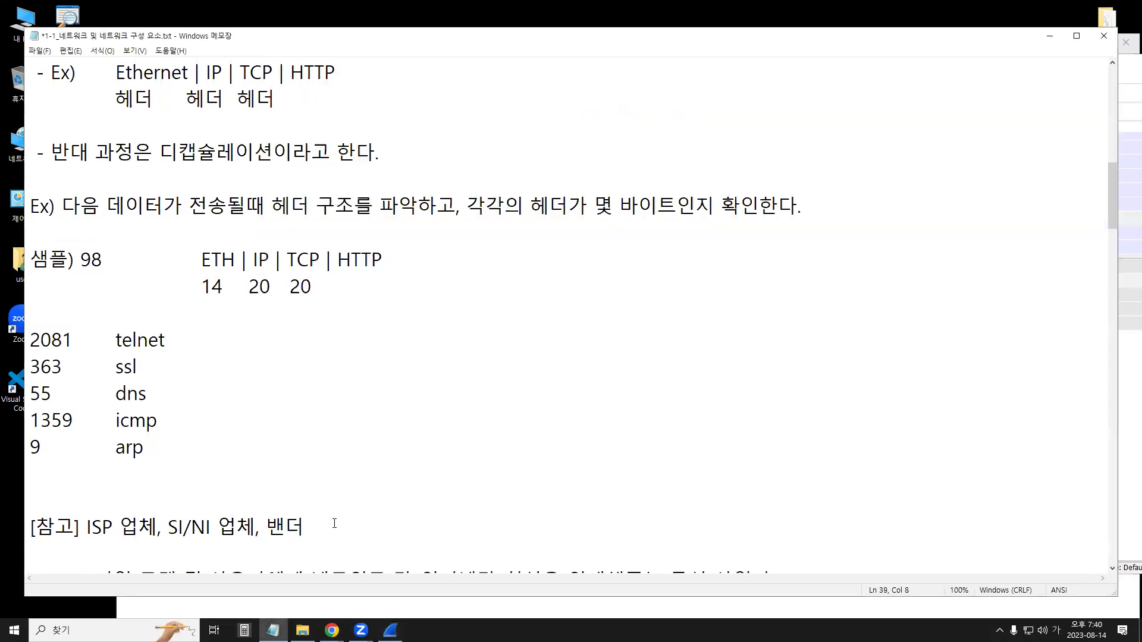
key(alt+Tab)
click(341, 113)
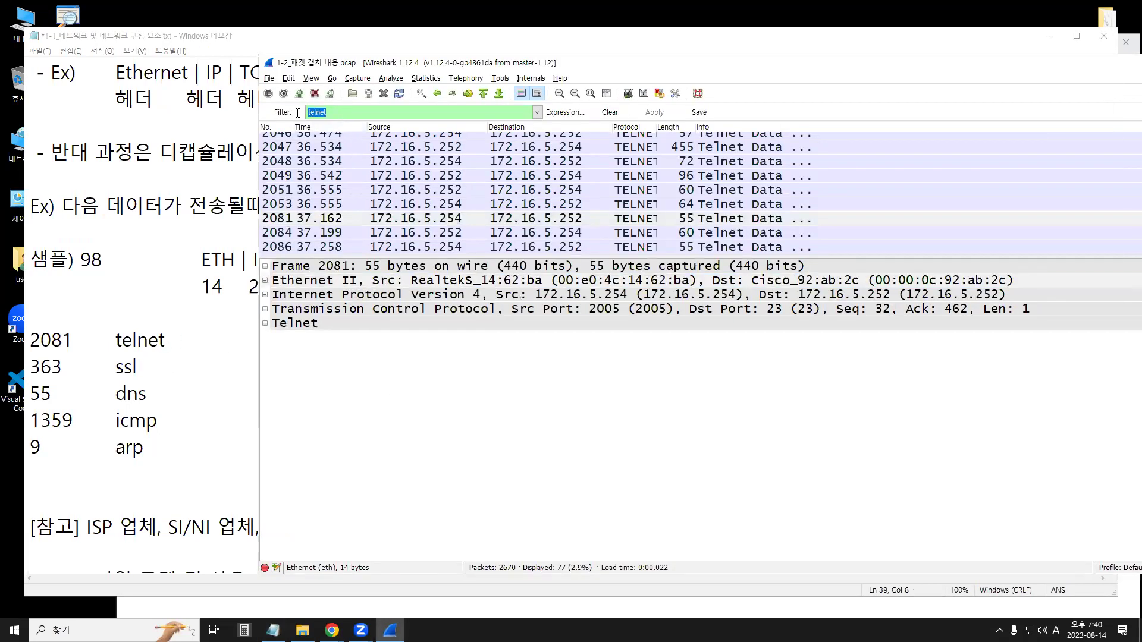
click(302, 222)
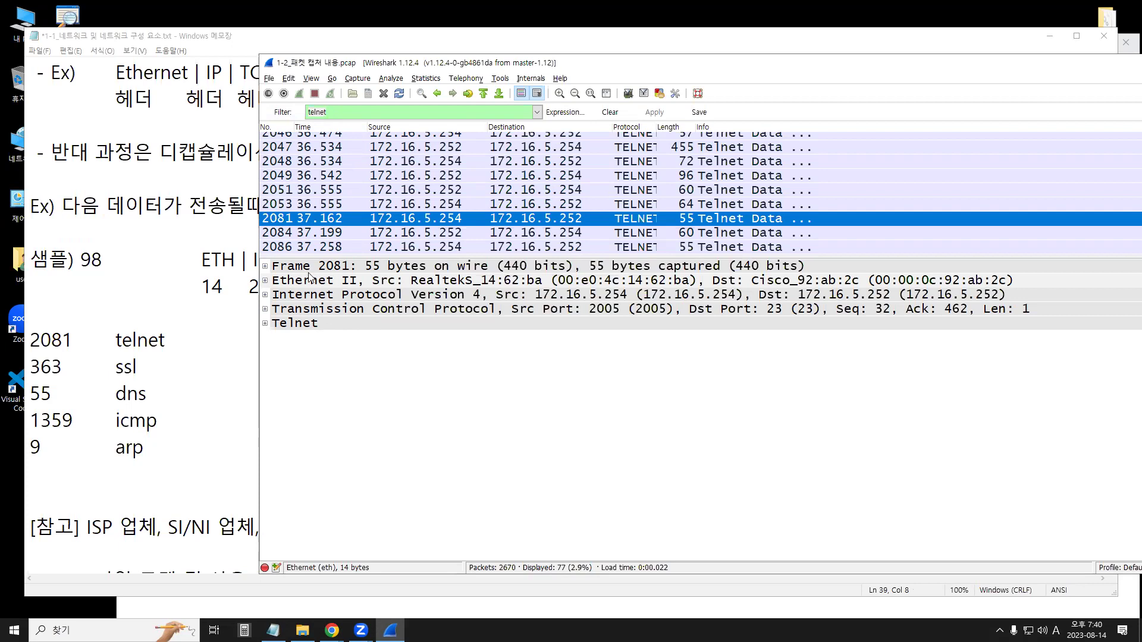
drag(334, 70, 473, 62)
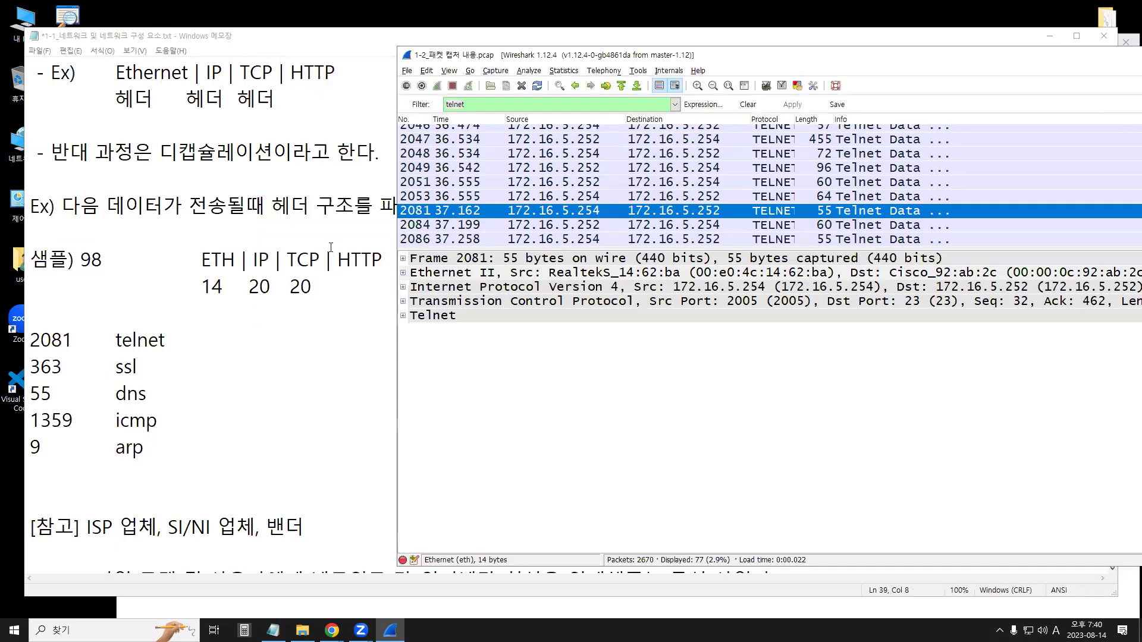
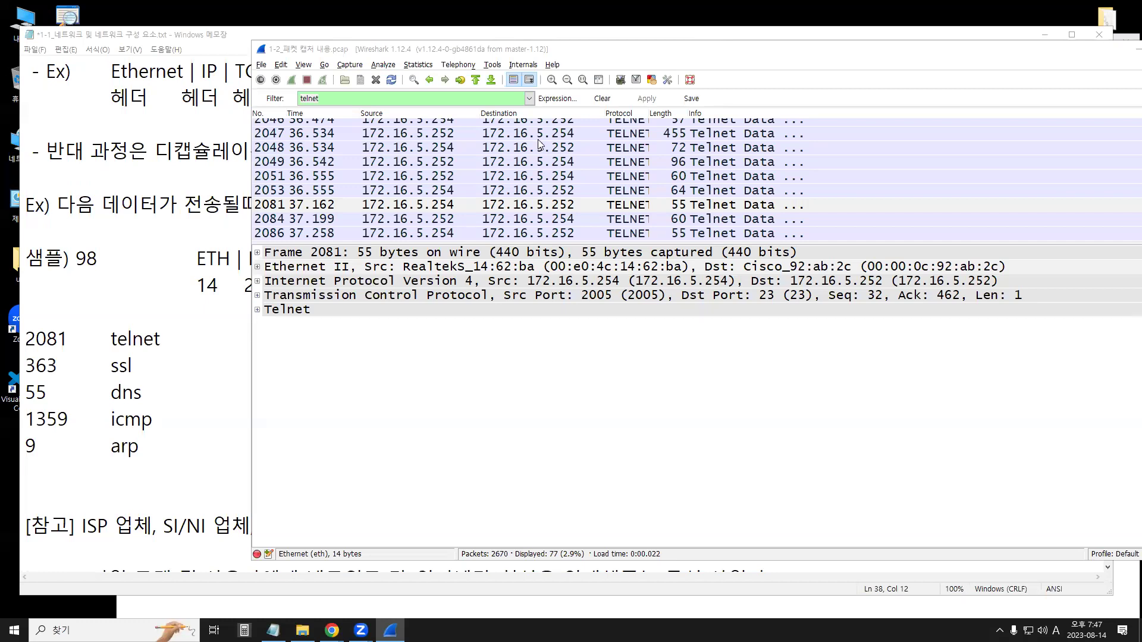
Highlight telnet on the notes' 2081 line, and select packet 2081 in Wireshark again
click(162, 339)
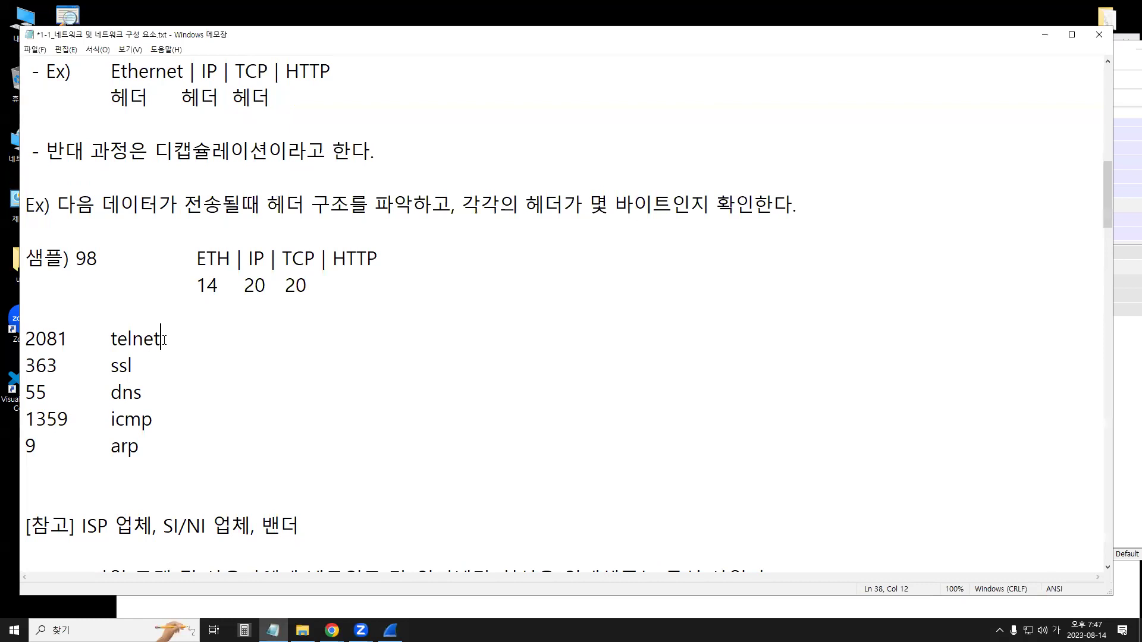
drag(161, 339, 114, 338)
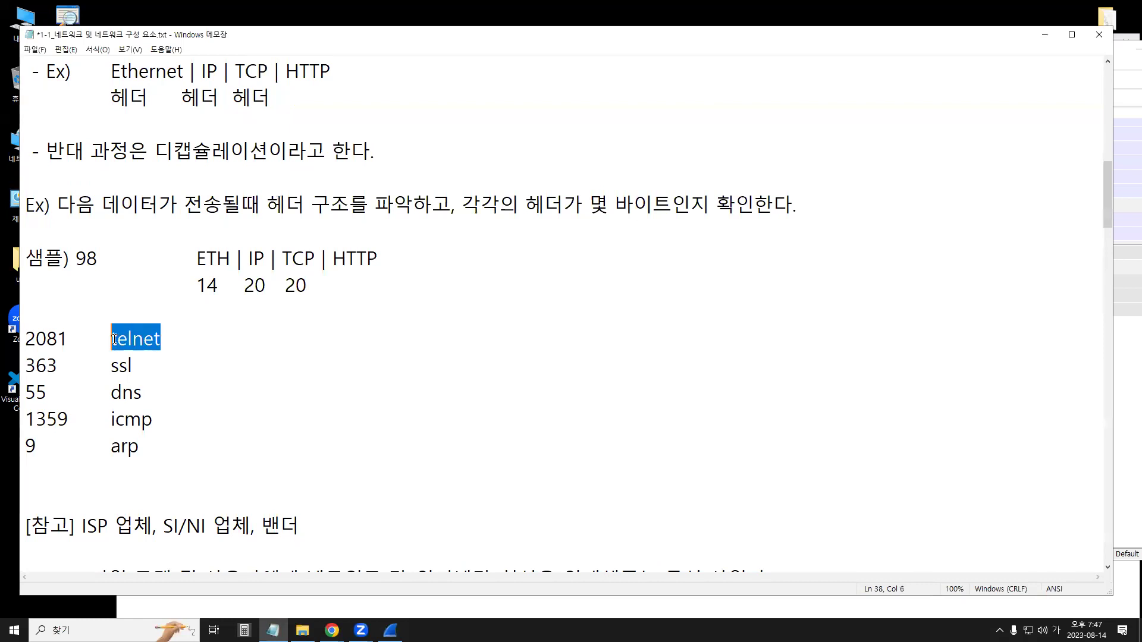
click(382, 597)
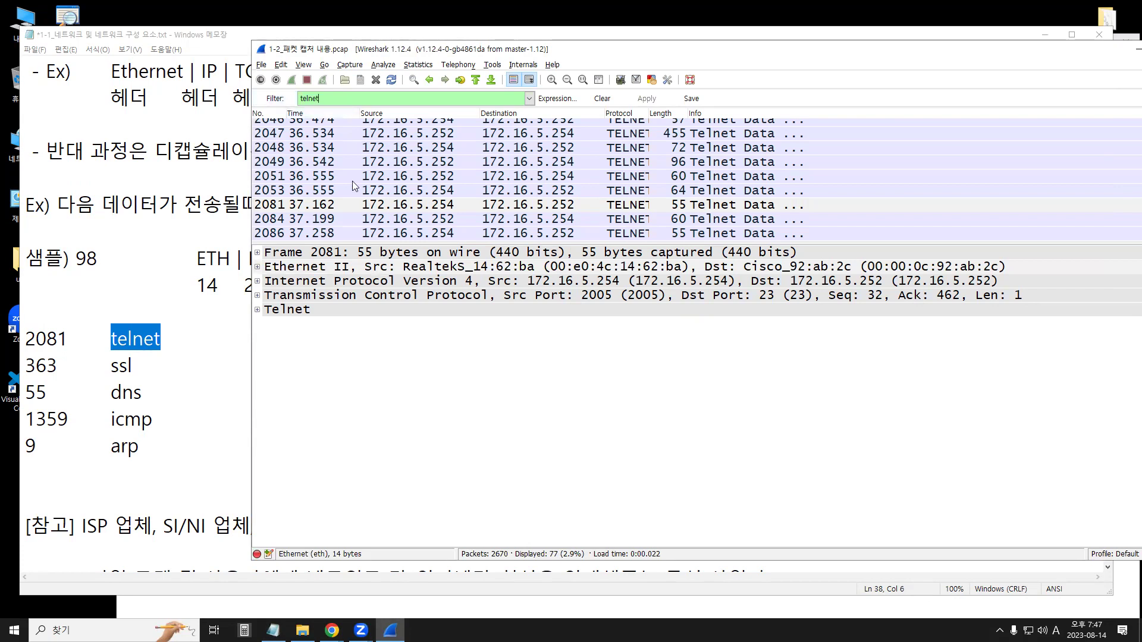
click(284, 205)
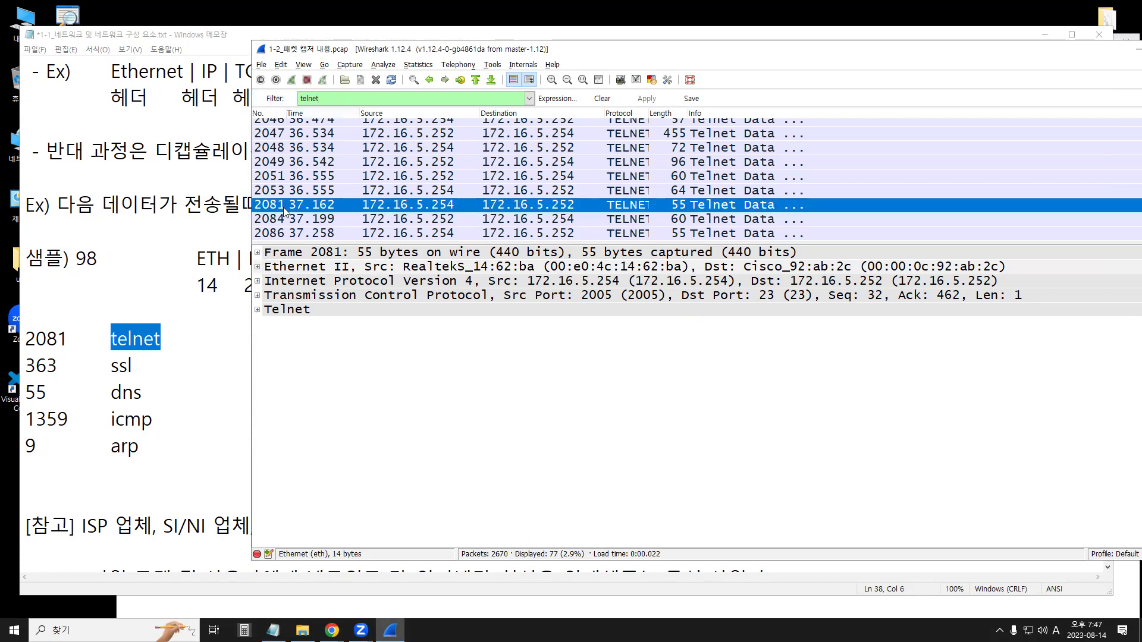
Arrange the Wireshark and notes windows side by side so the exercise list is uncovered, and switch to the notes
drag(389, 52, 232, 52)
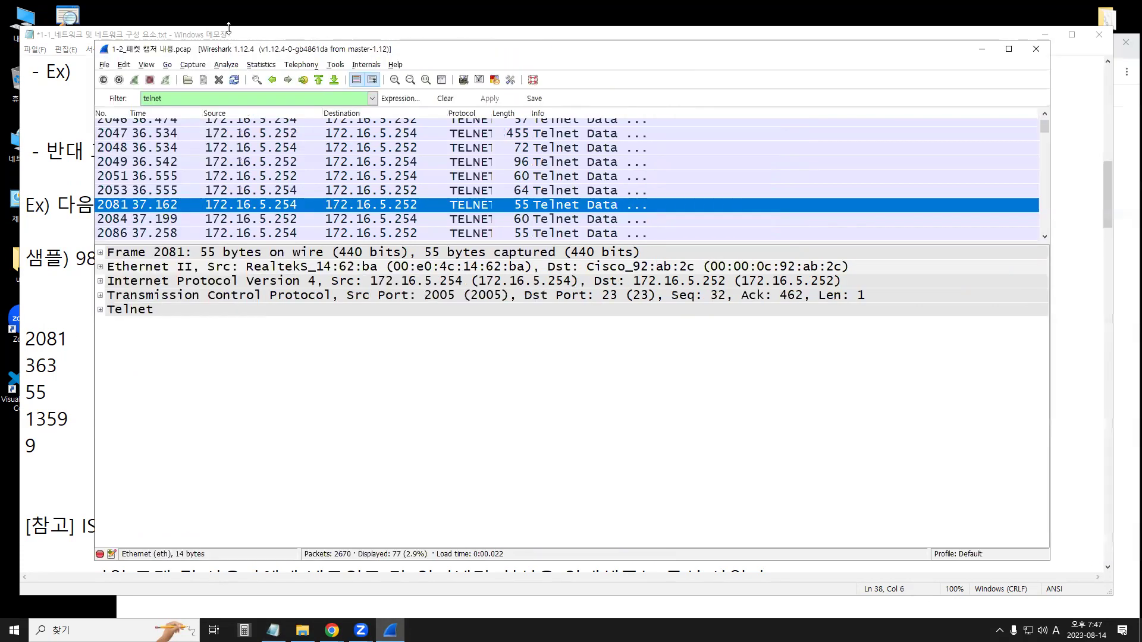
click(86, 36)
drag(85, 36, 498, 36)
click(403, 51)
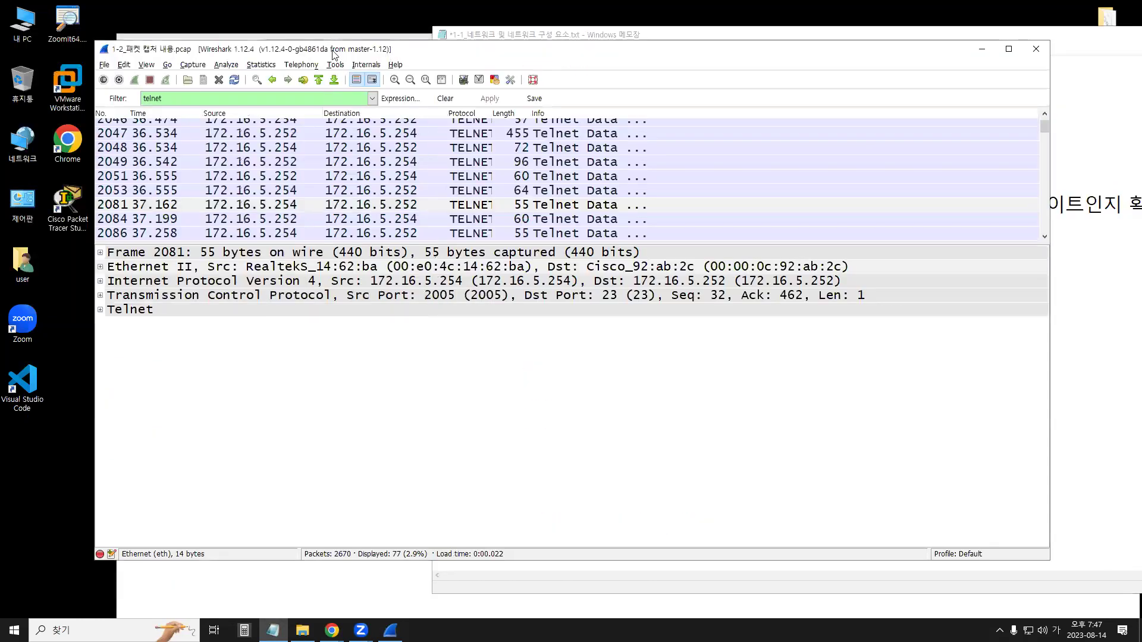
drag(336, 52, 273, 51)
click(713, 97)
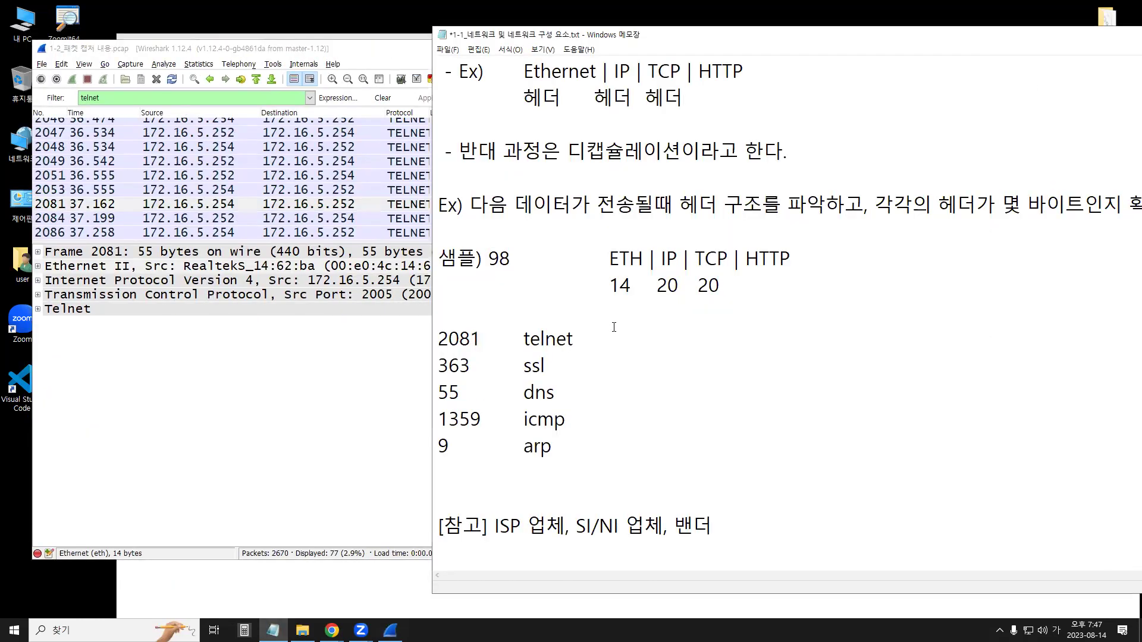
Copy the exercise packet list, 2081 to 9, from the notes into a new blank Notepad window
click(524, 338)
text(|)
drag(642, 445, 379, 333)
key(ctrl+c)
click(376, 385)
right_click(273, 630)
click(257, 571)
key(ctrl+v)
Set the new Notepad window's font size to 24, and move the window below Wireshark's packet details
click(383, 100)
click(401, 127)
key(alt+s)
text(24)
key(Return)
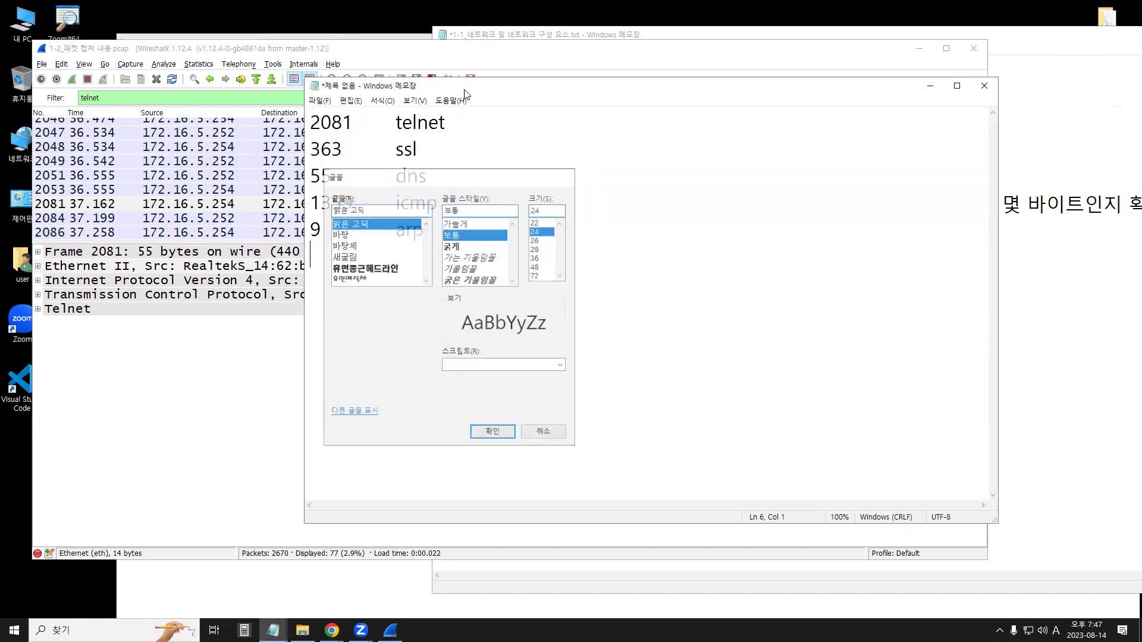
drag(479, 94, 587, 326)
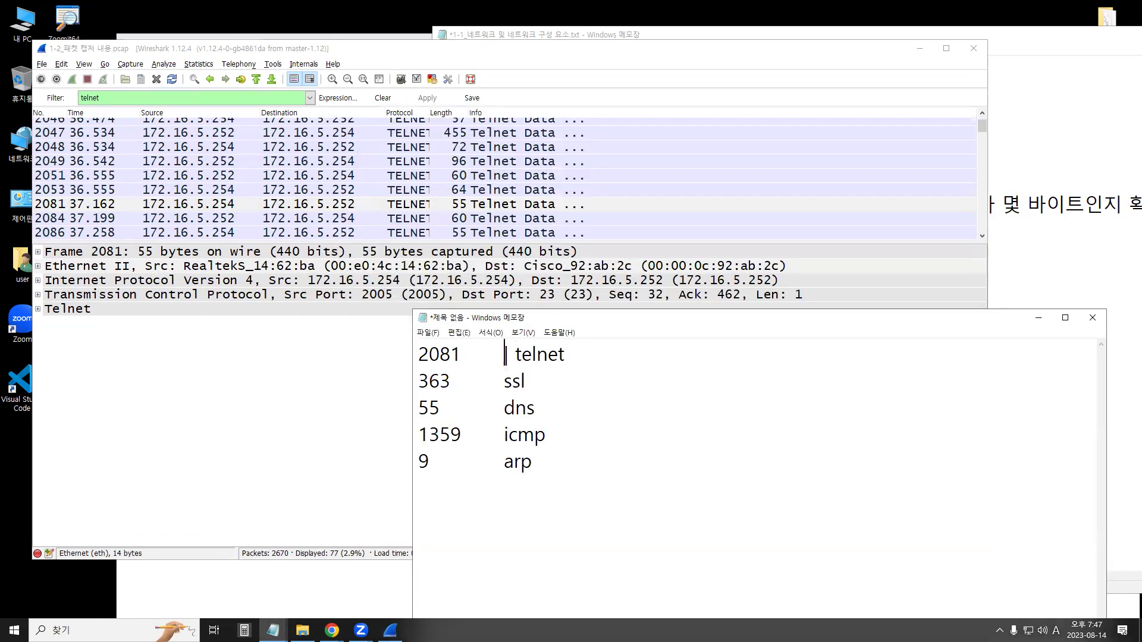
Insert tcp before telnet on the 2081 line, separated by vertical bars
text(tcp |)
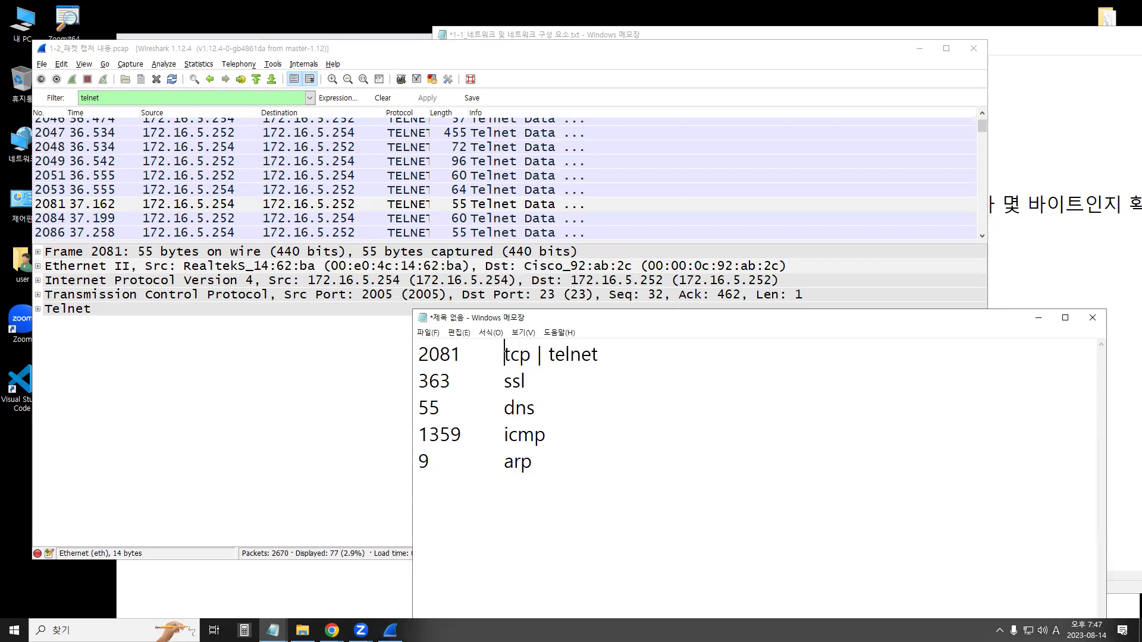
key(BackSpace)
key(Tab)
text(|)
text(udp)
key(Left)
key(Left)
key(Left)
key(Left)
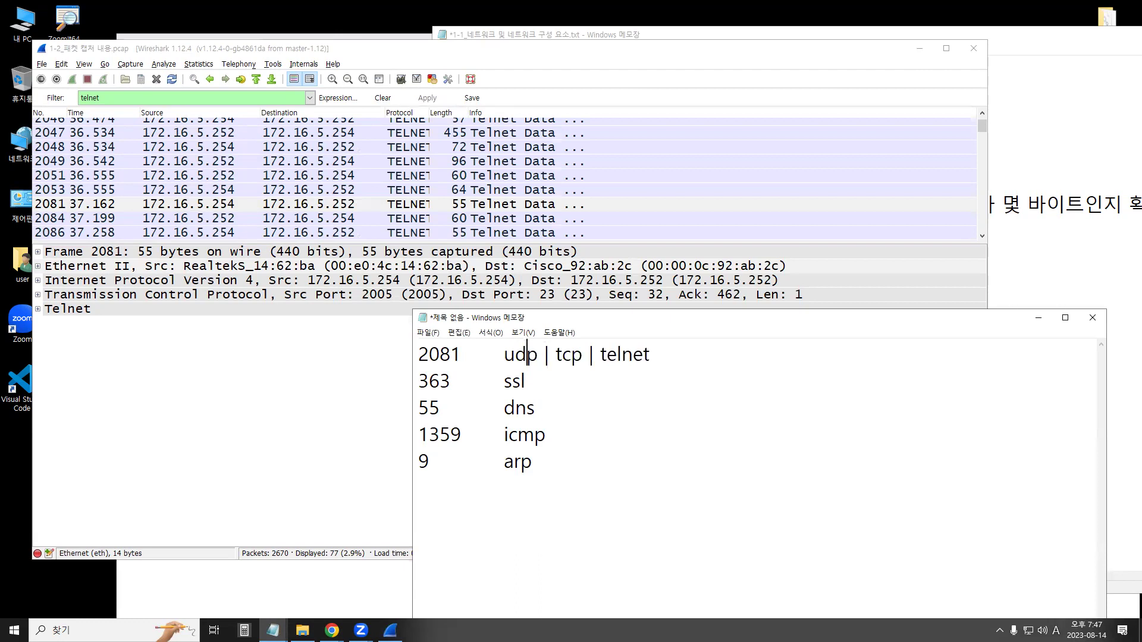
key(BackSpace)
key(BackSpace)
key(BackSpace)
key(BackSpace)
Put eth and ip before tcp so the 2081 line reads "eth | ip | tcp | telnet"
text(ip )
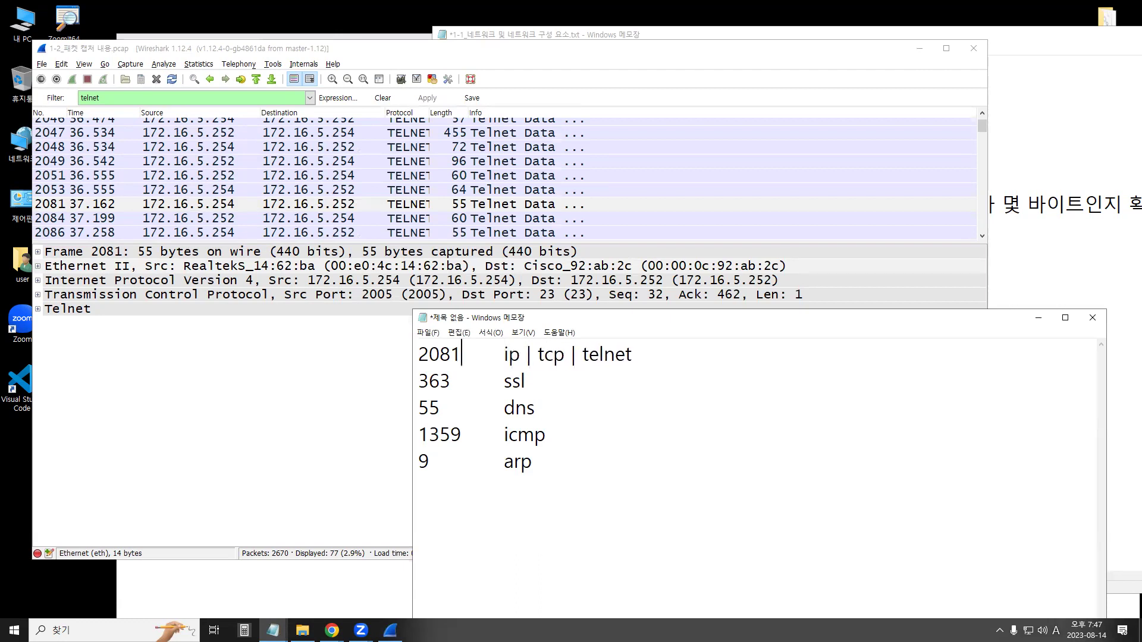
text(|)
key(Left)
key(Left)
text(eth)
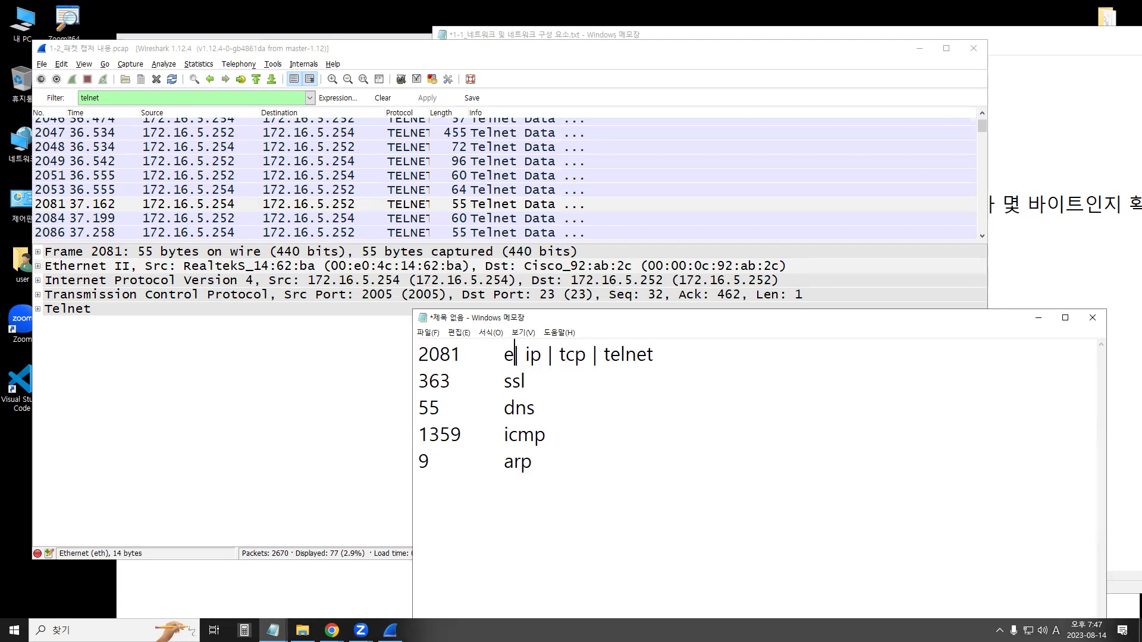
click(707, 356)
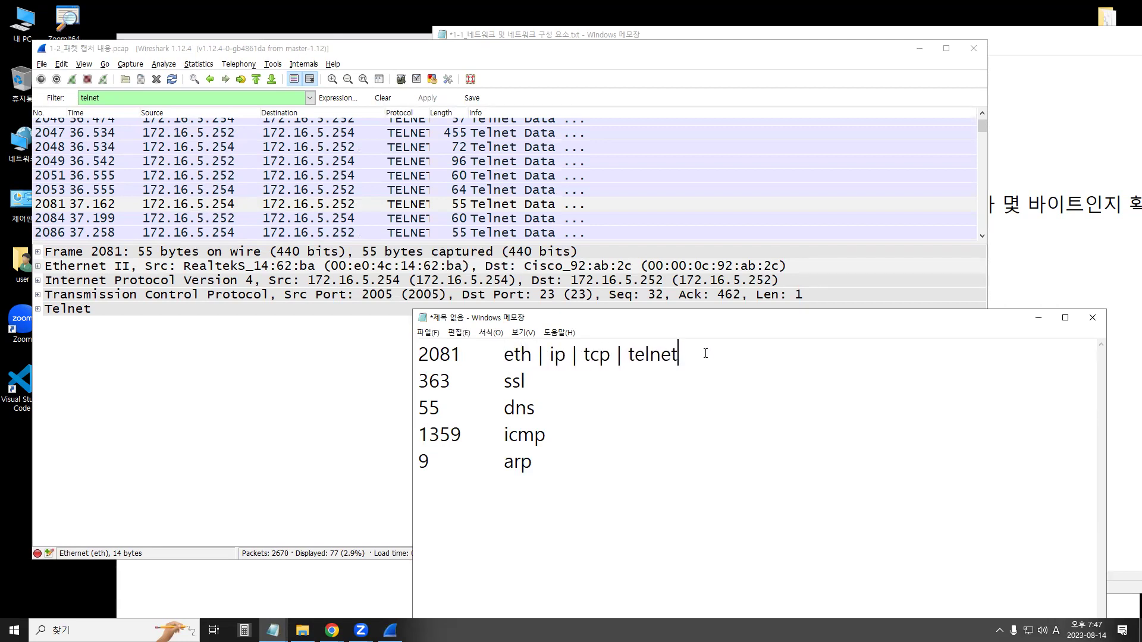
Check packet 2081's TCP, IP and Ethernet layer sizes in Wireshark, and record 14, 20 and 20 beneath eth, ip and tcp
key(Return)
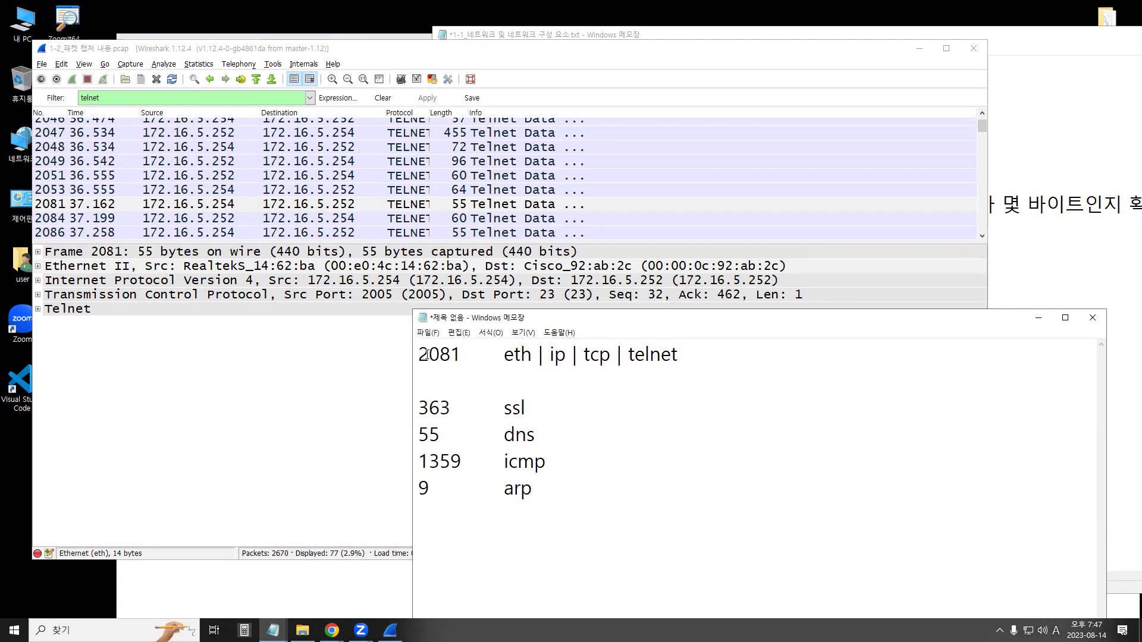
click(148, 294)
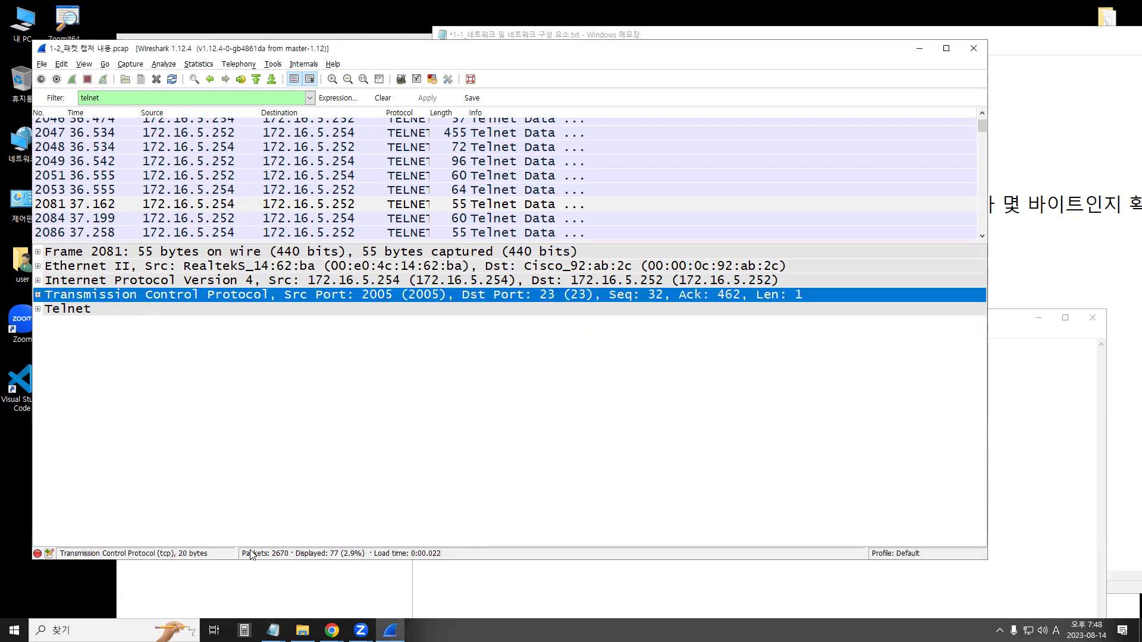
click(273, 630)
click(153, 279)
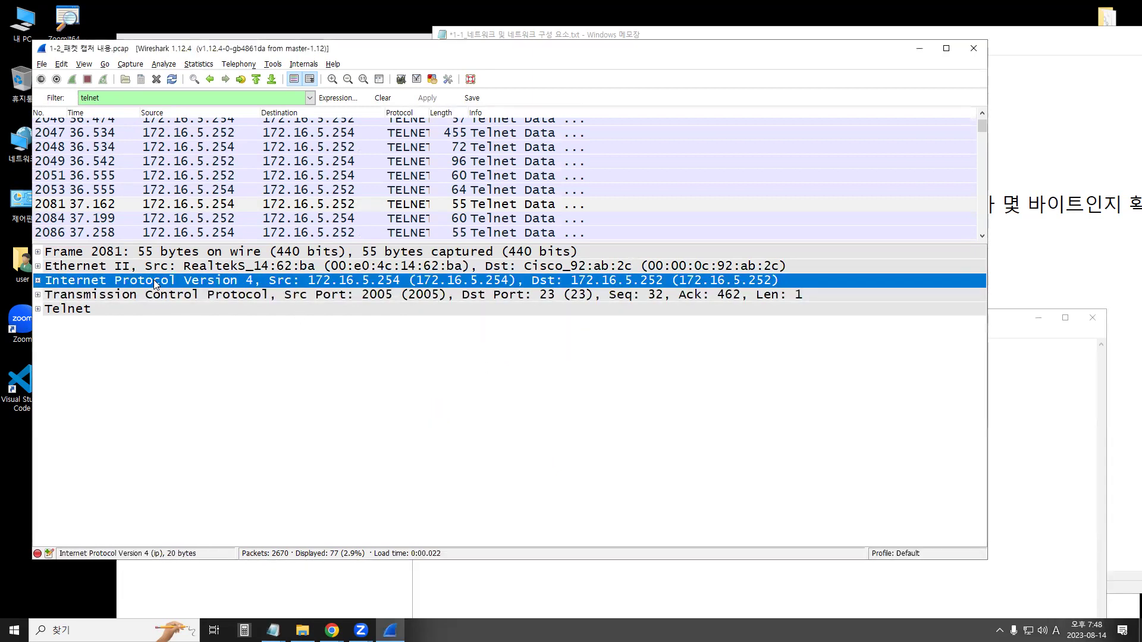
click(115, 268)
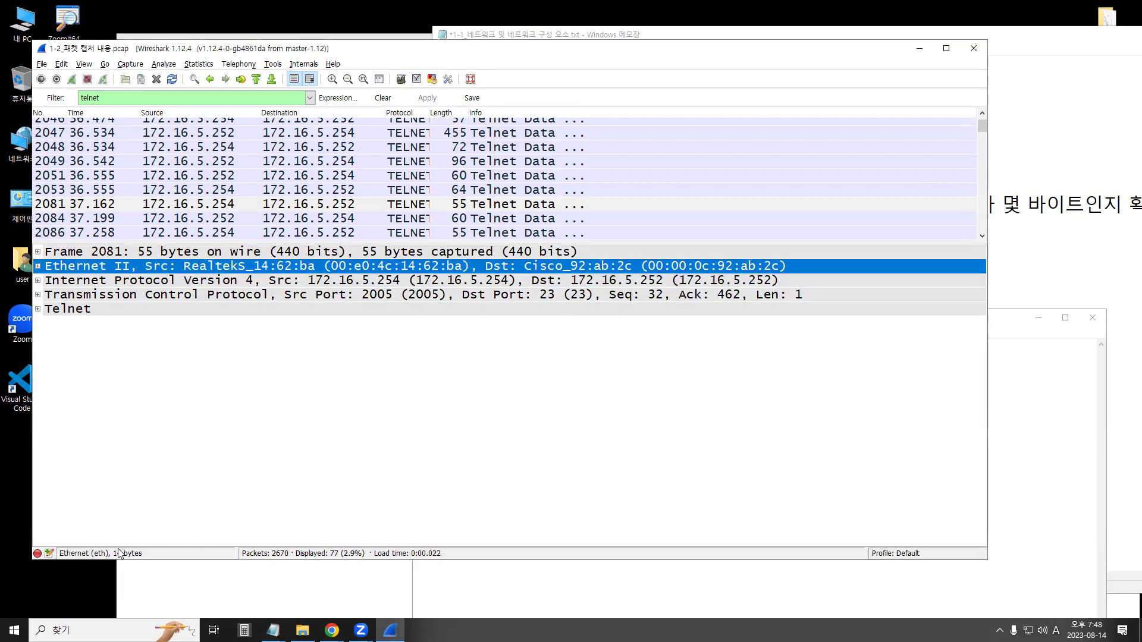
click(273, 631)
key(Return)
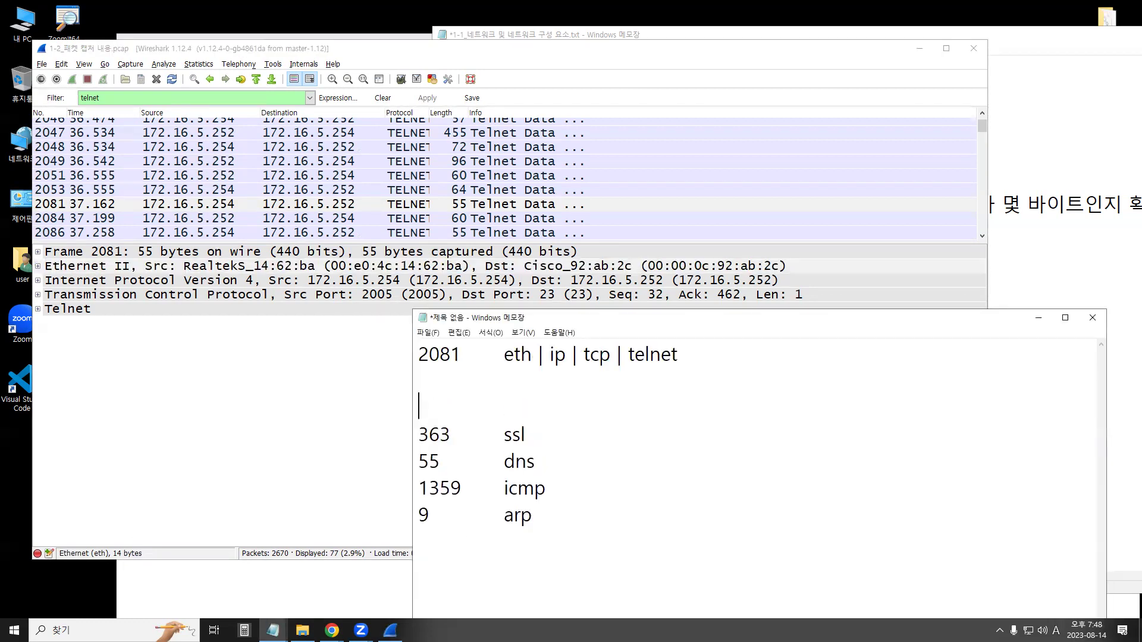
key(Tab)
text(14   20  20)
Select packet 2081's Frame layer, and box "55 bytes on wire" and "55 bytes captured" in red
click(80, 261)
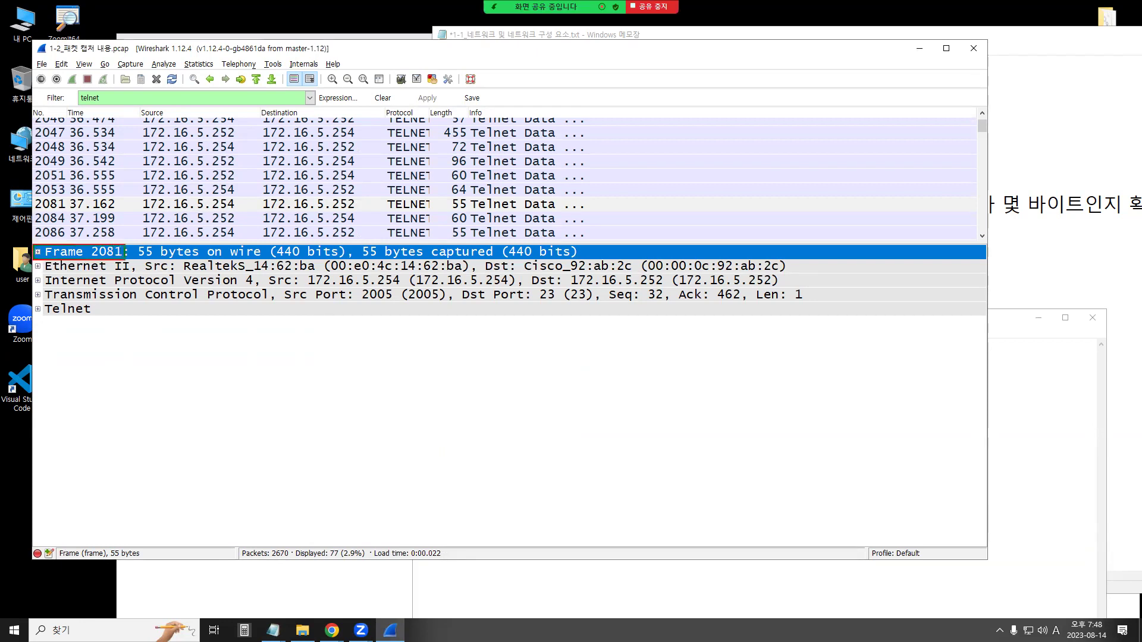
drag(34, 195, 68, 210)
drag(135, 241, 268, 262)
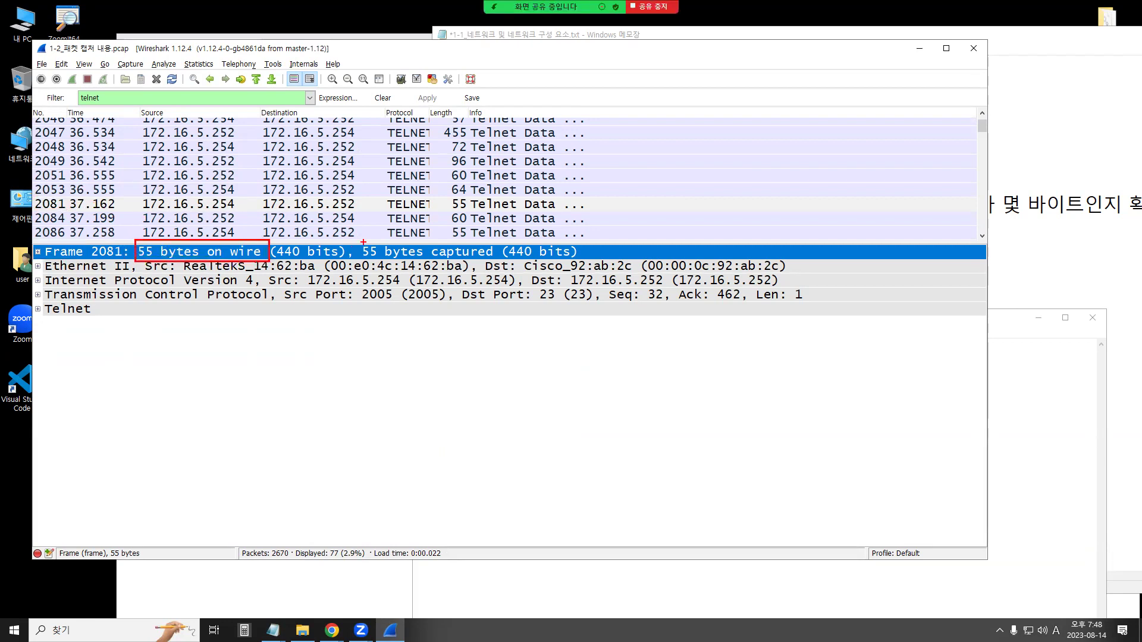
mouse_move(357, 241)
mouse_down()
mouse_move(416, 261)
mouse_move(502, 262)
mouse_up()
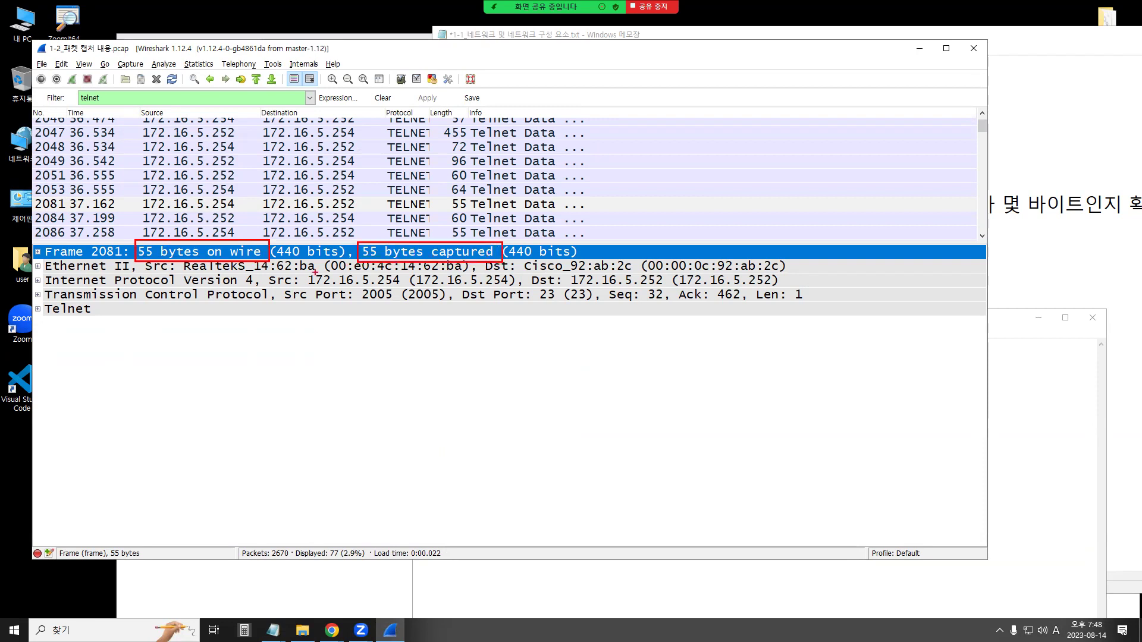
Check the Telnet layer's size in Wireshark, and record 1 beneath telnet in the new Notepad window
click(84, 310)
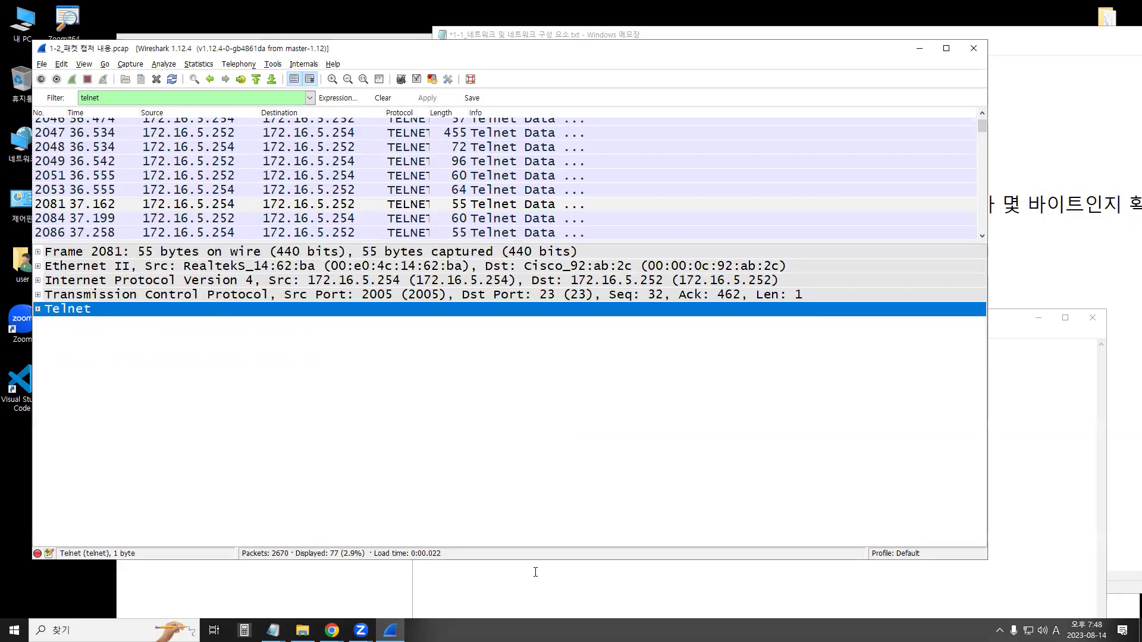
click(535, 572)
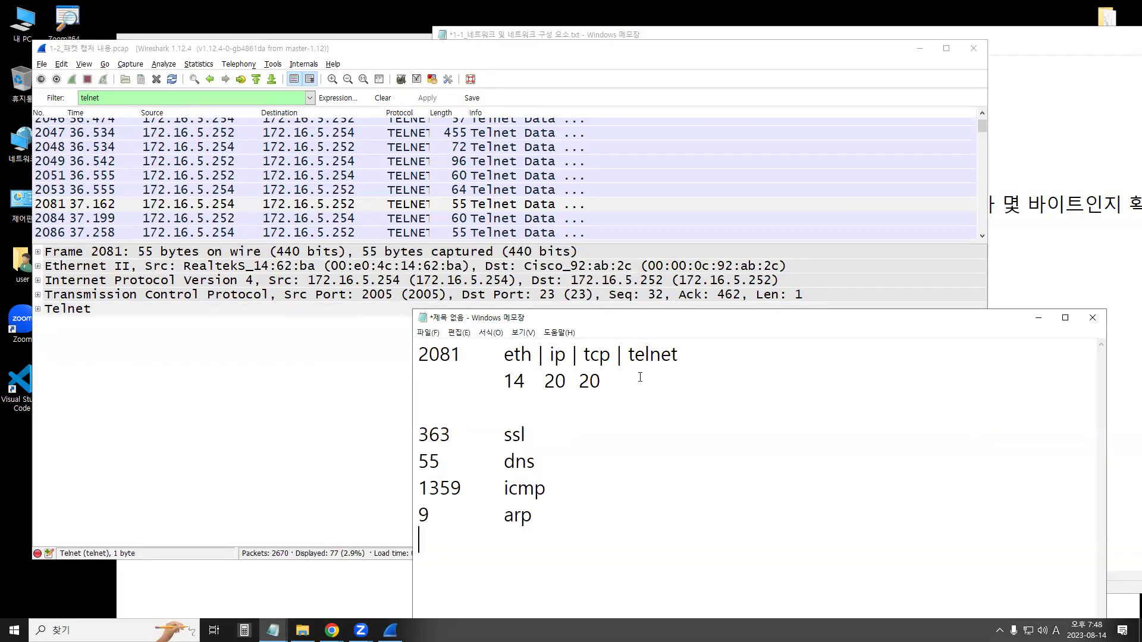
text(1)
Highlight the 2081 line's byte sizes, and box Wireshark's "55 bytes on wire" in red to compare them
drag(644, 381, 506, 382)
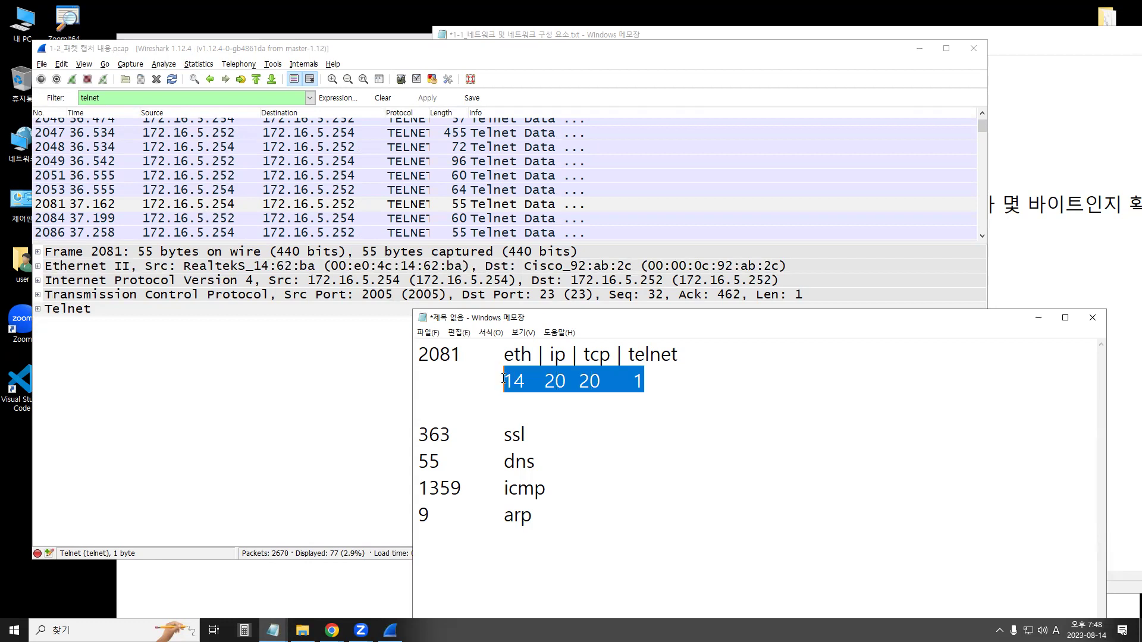
mouse_move(136, 238)
mouse_down()
mouse_move(170, 262)
mouse_move(265, 259)
mouse_up()
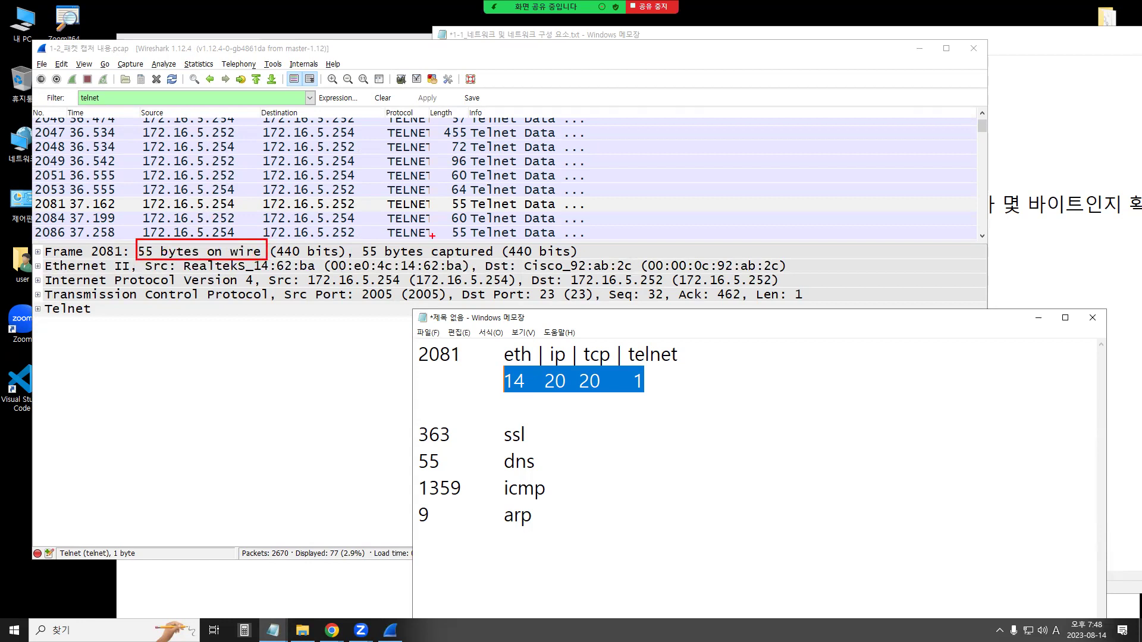
Expand the Frame section of packet 2081 and examine its encapsulation, arrival time, time delta and frame number fields
drag(350, 243, 498, 259)
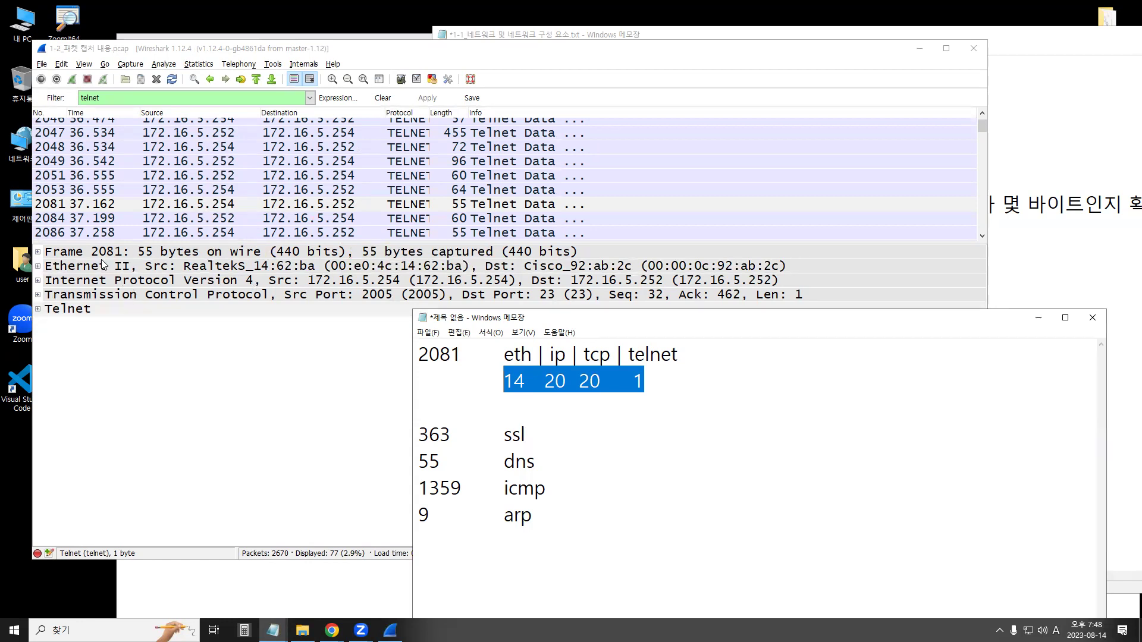
click(35, 254)
click(38, 253)
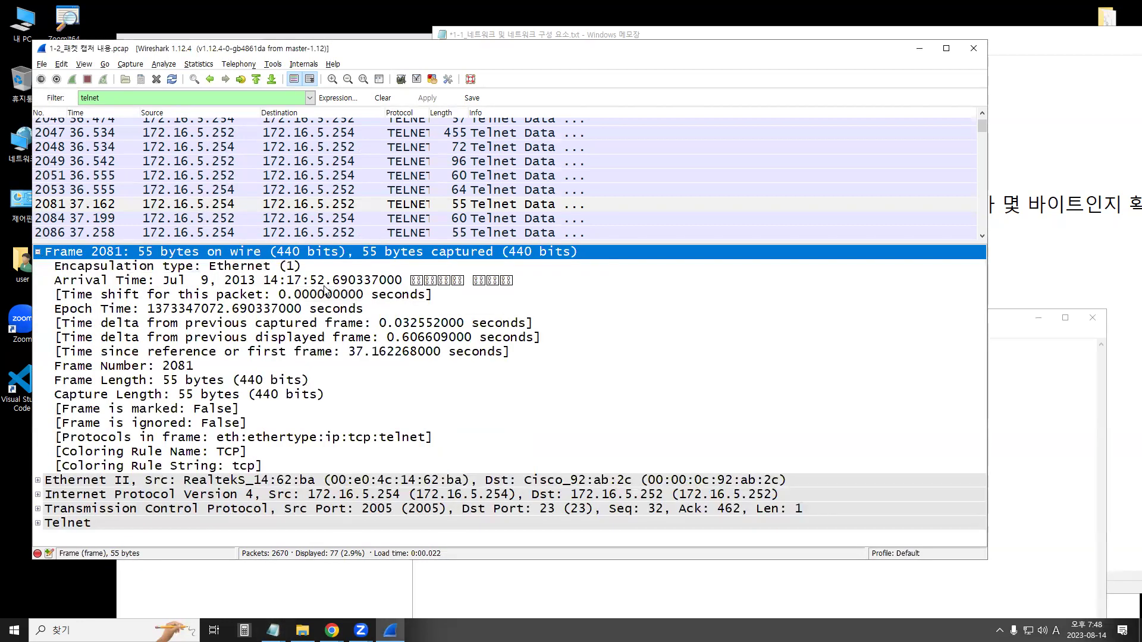
click(288, 283)
key(Up)
key(Down)
key(Up)
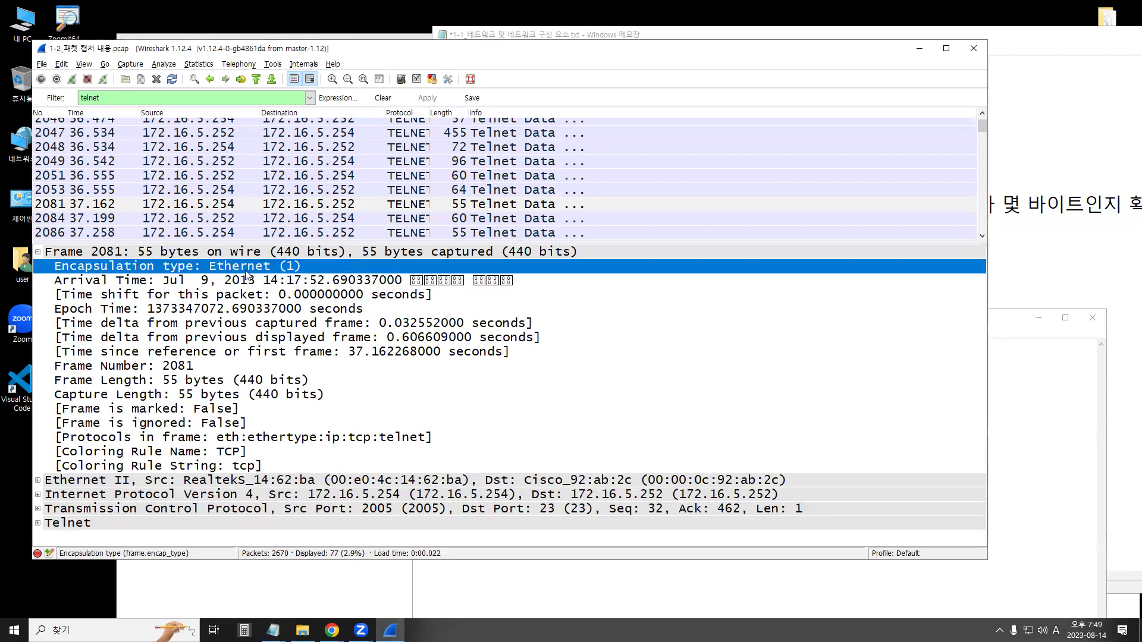
click(247, 284)
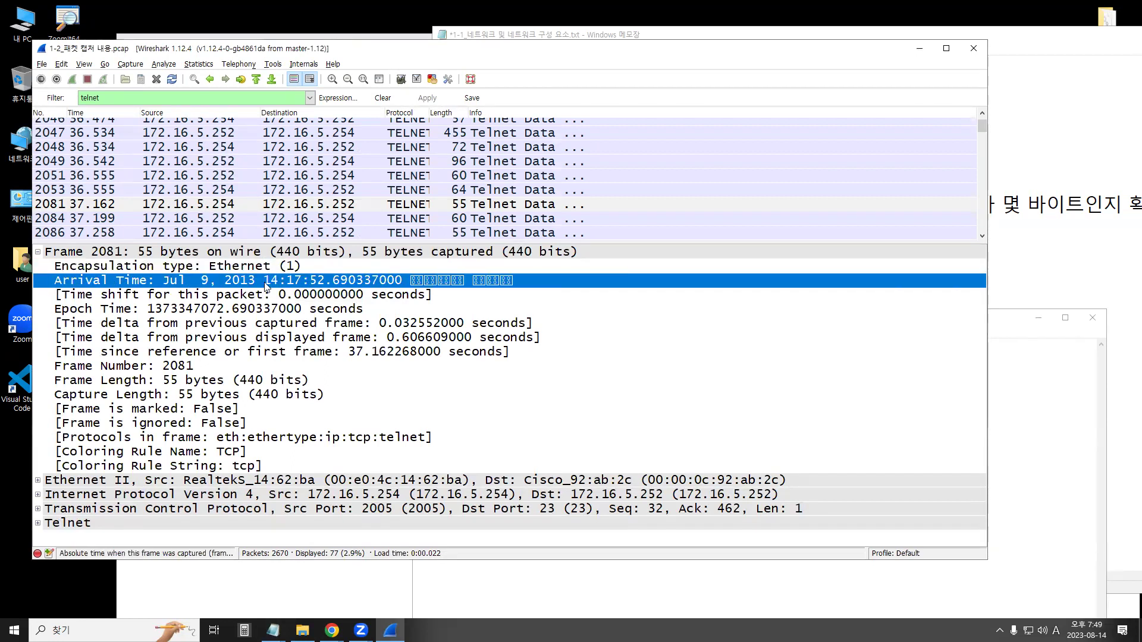
click(254, 297)
click(252, 309)
click(250, 326)
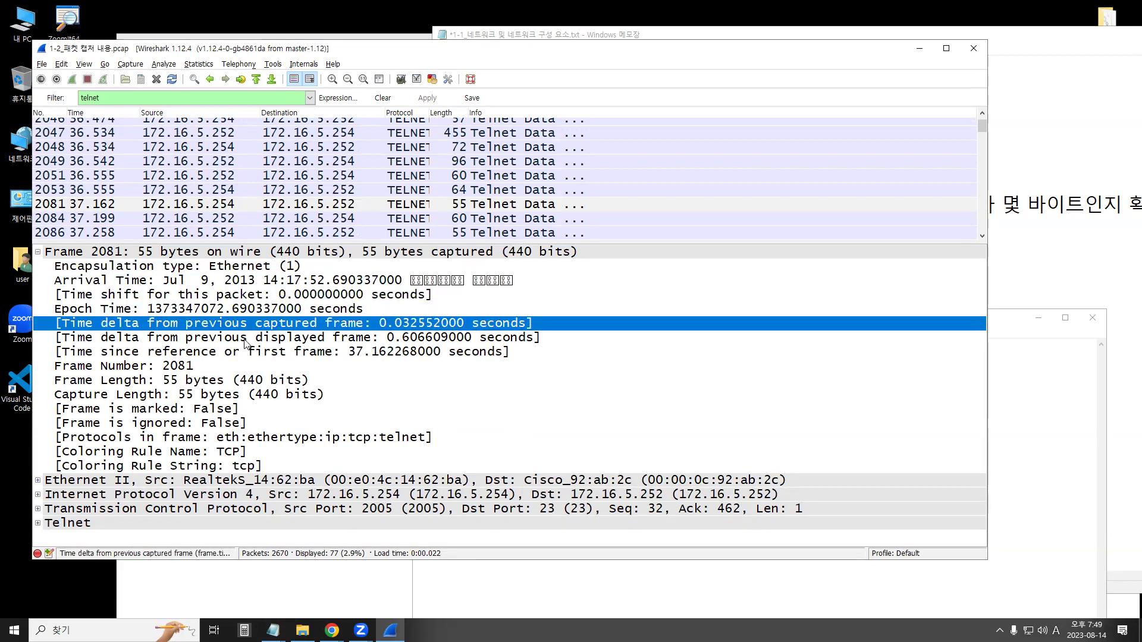
click(229, 339)
click(218, 354)
click(188, 367)
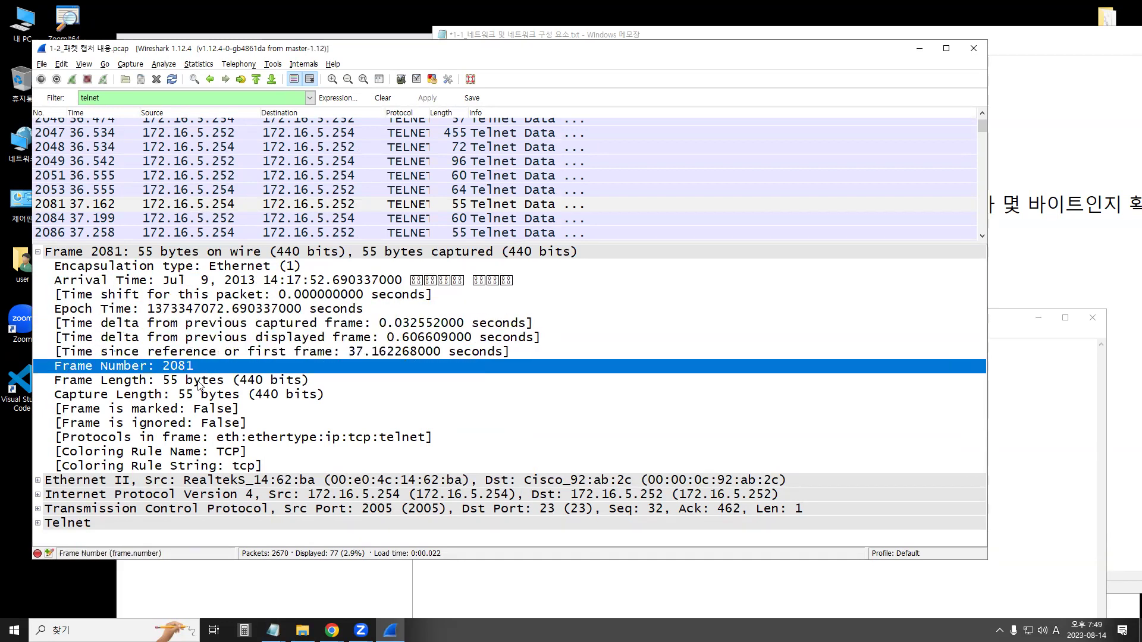
Inspect packet 2081's frame length, capture length and protocols-in-frame fields, along with its Telnet and Ethernet layers
click(204, 382)
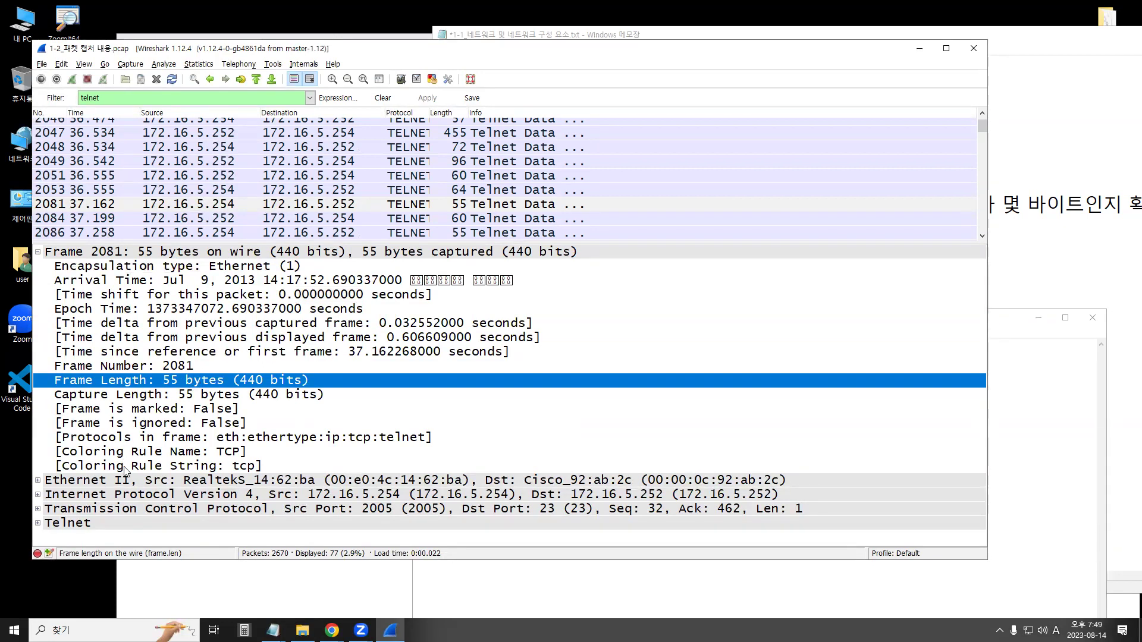
click(79, 526)
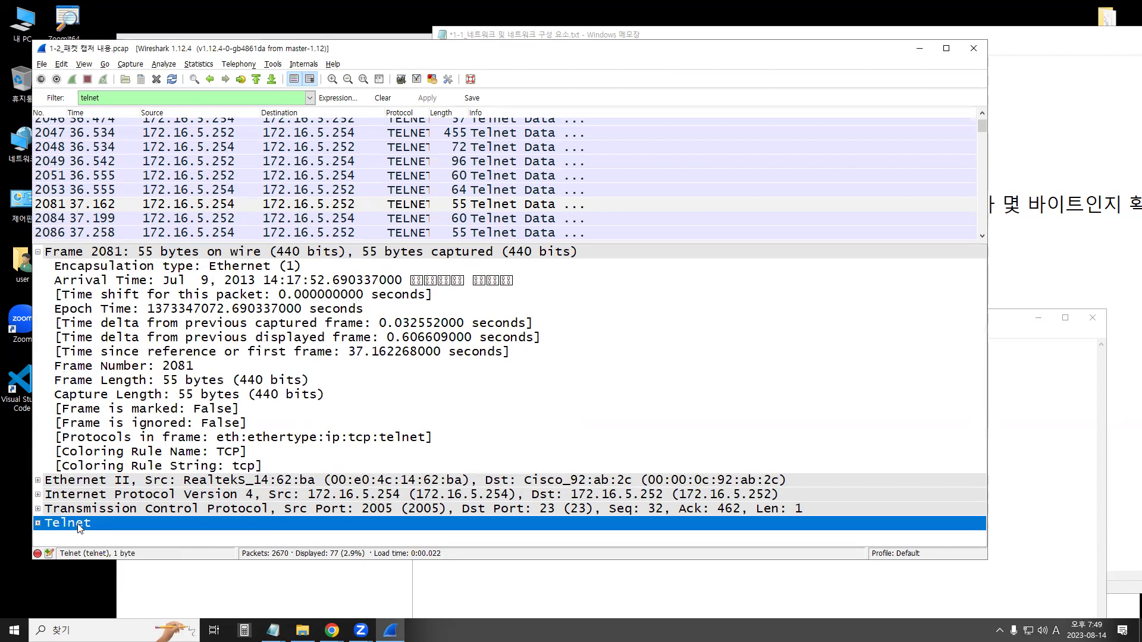
click(79, 483)
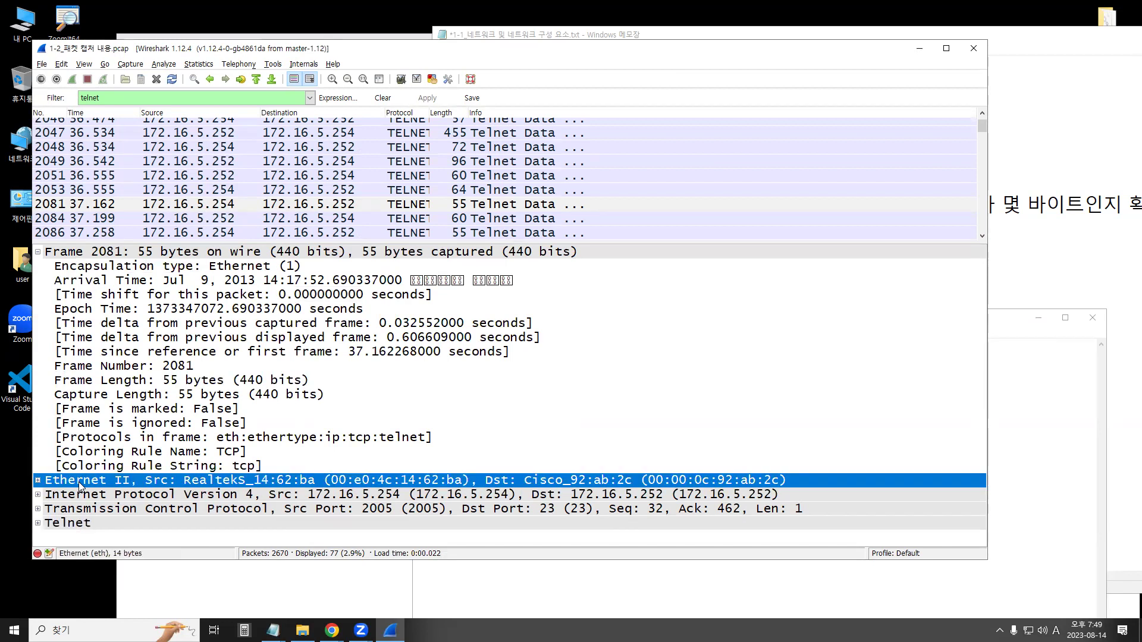
click(199, 397)
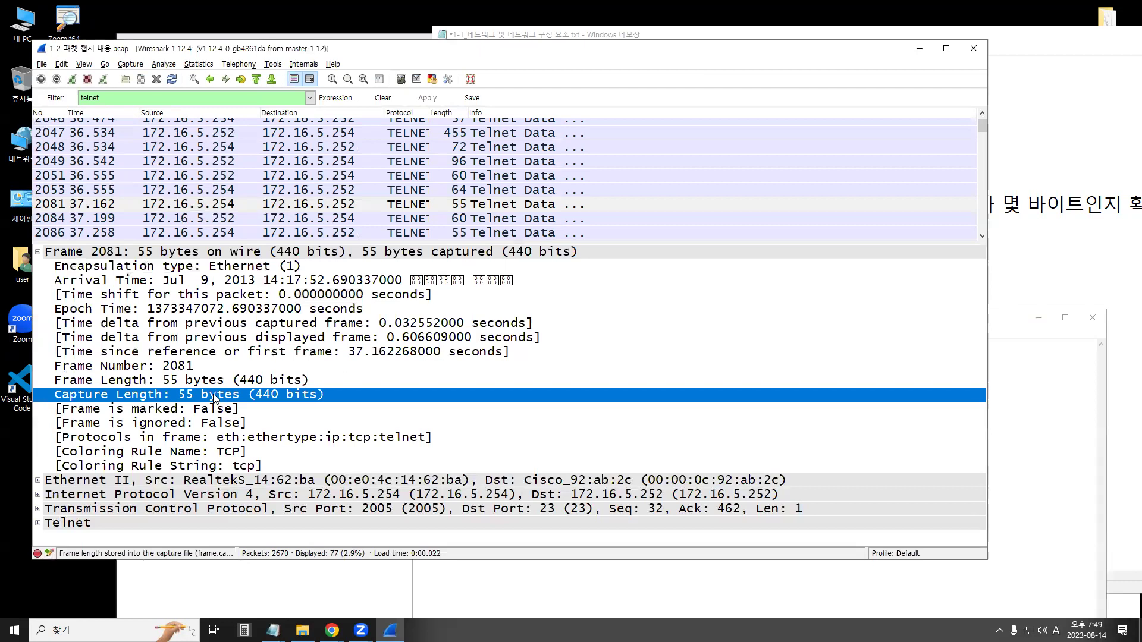
click(174, 438)
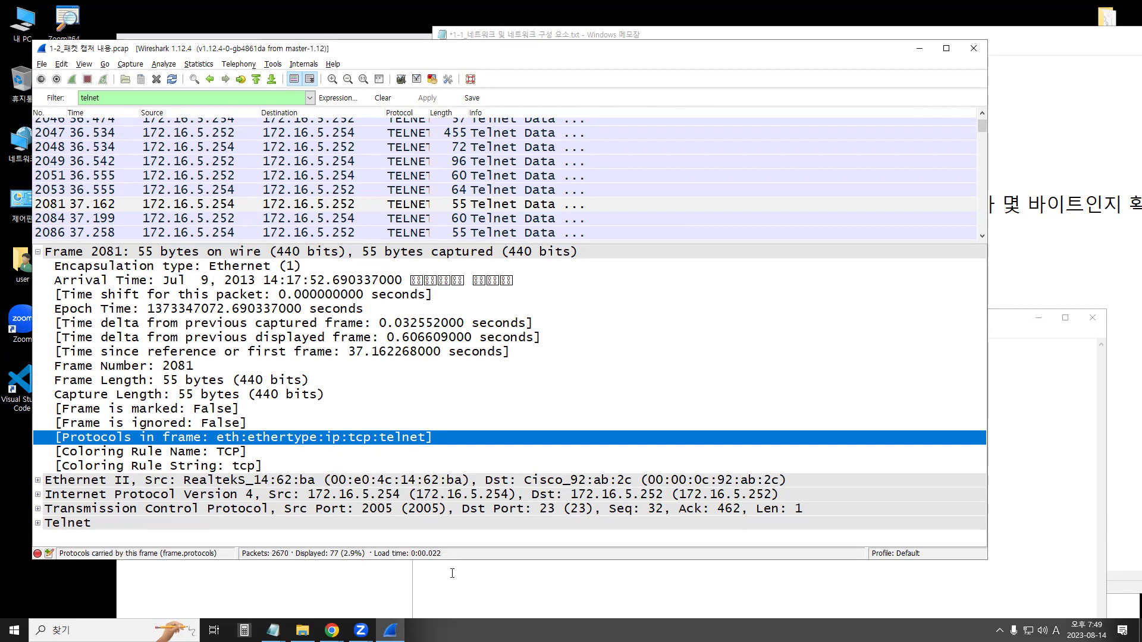
Recheck the protocols-in-frame field of packet 2081 and collapse its Frame section
click(383, 582)
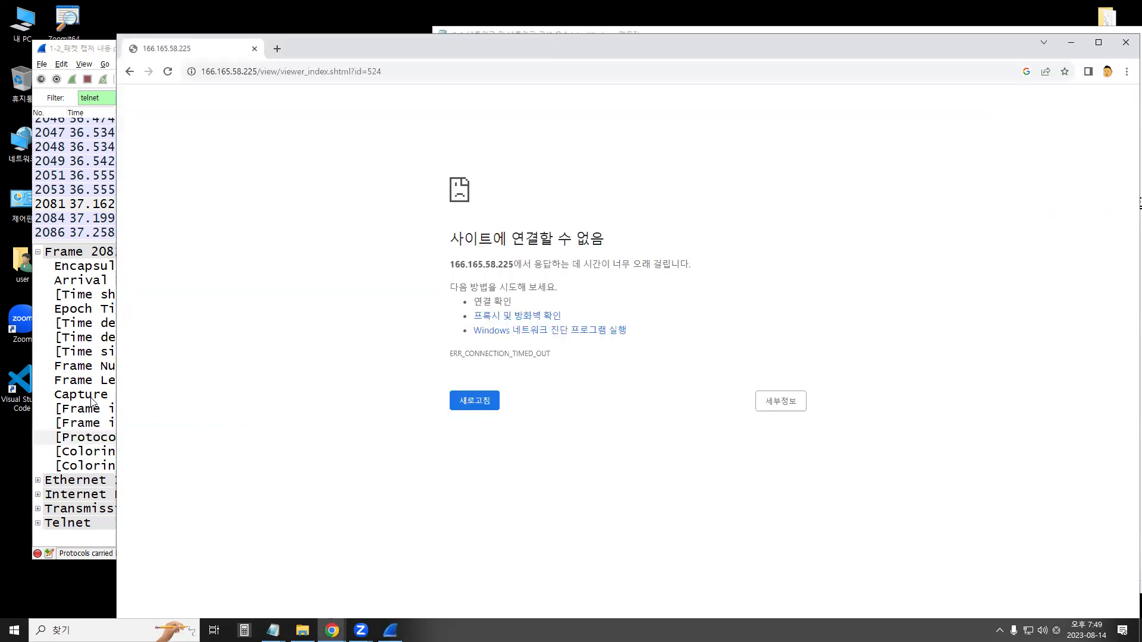
click(92, 395)
click(279, 438)
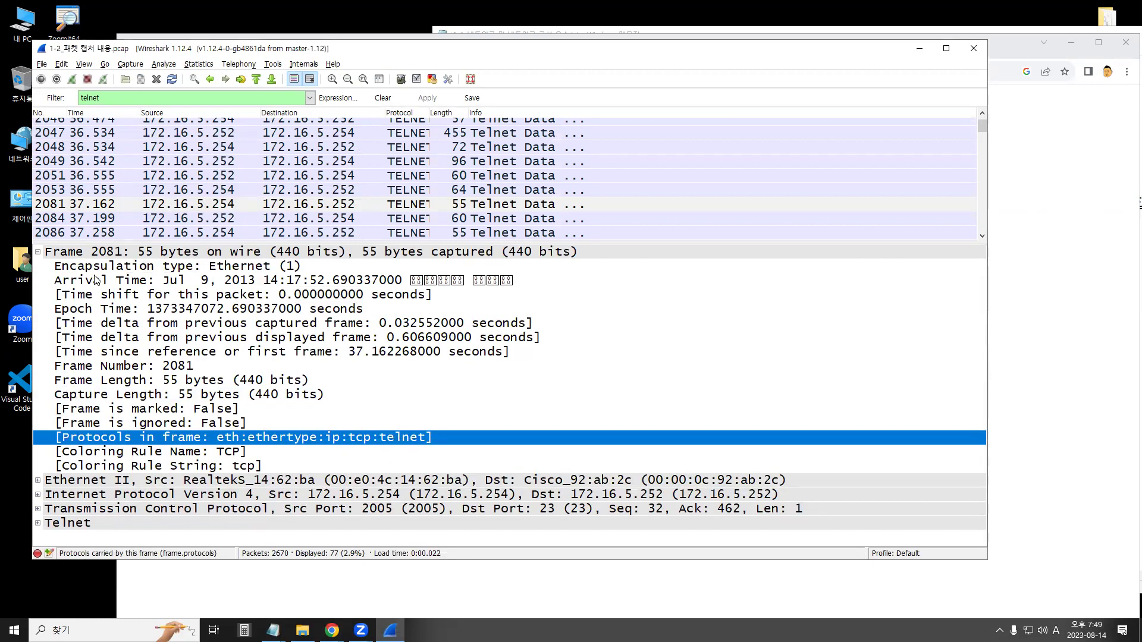
click(38, 252)
Close the Chrome browser window that covers the packet capture
click(322, 572)
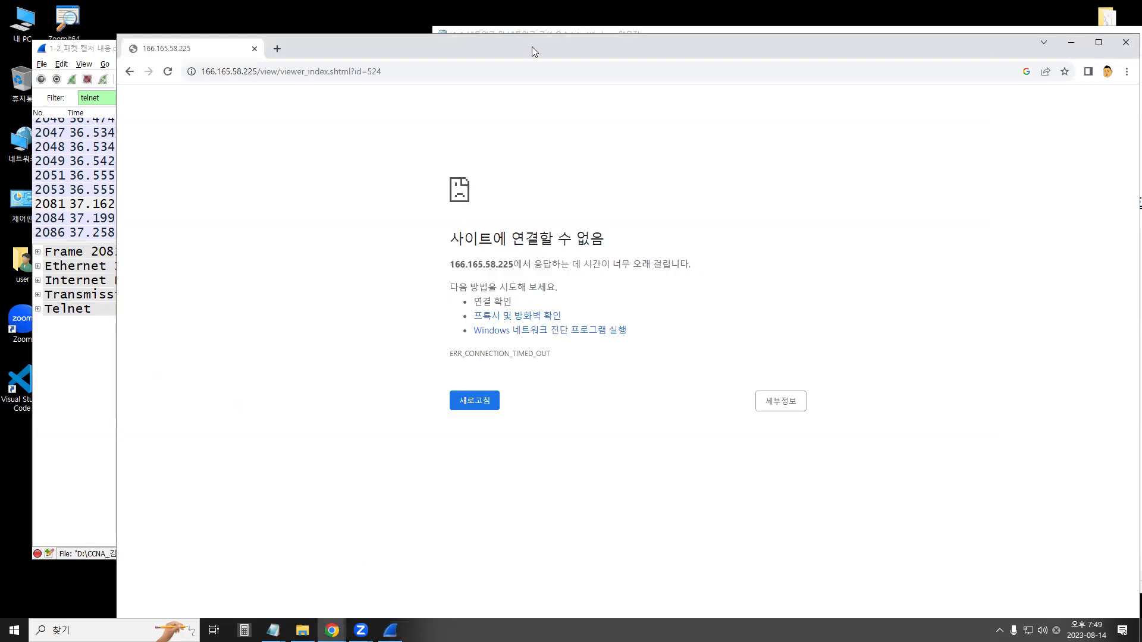
click(130, 72)
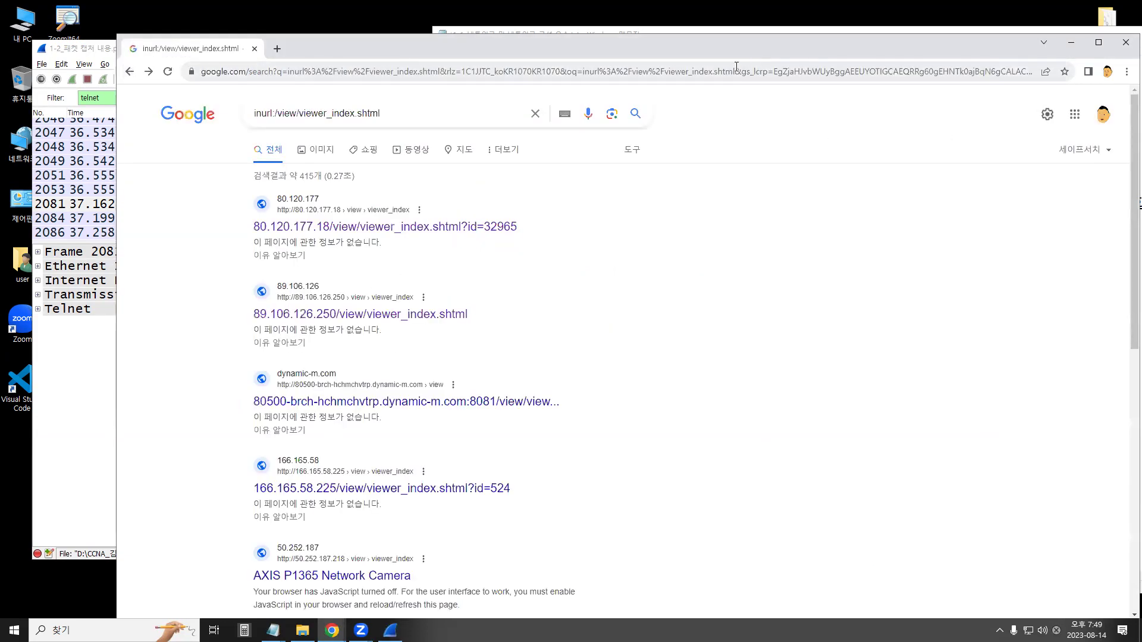
click(1121, 43)
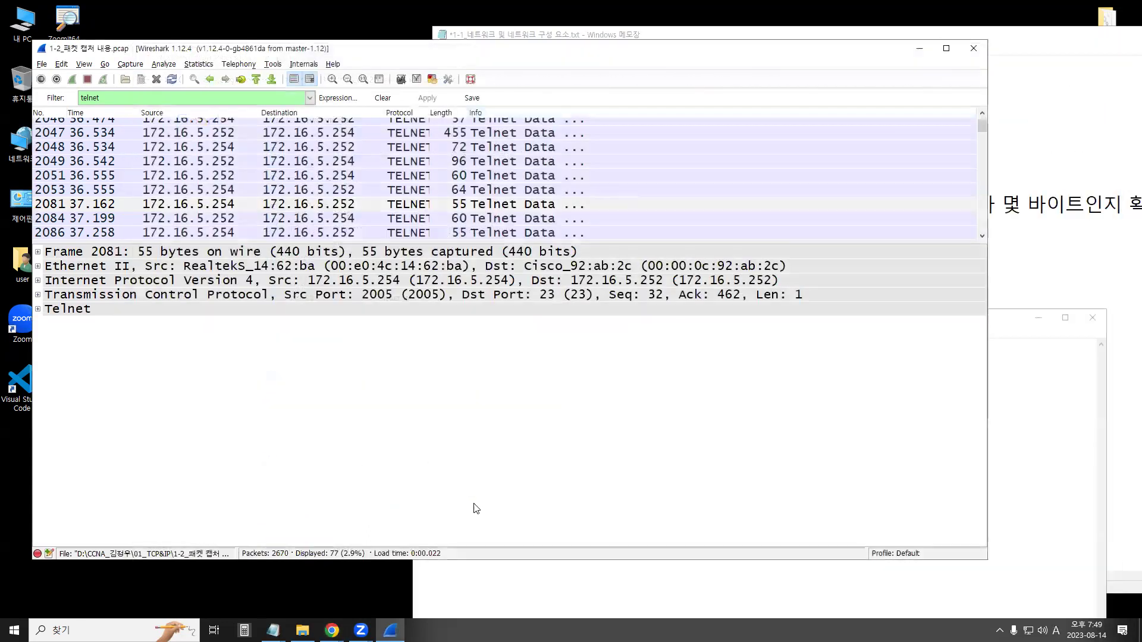
Copy "ssl" from the Notepad notes and apply it as the display filter in Wireshark
click(488, 592)
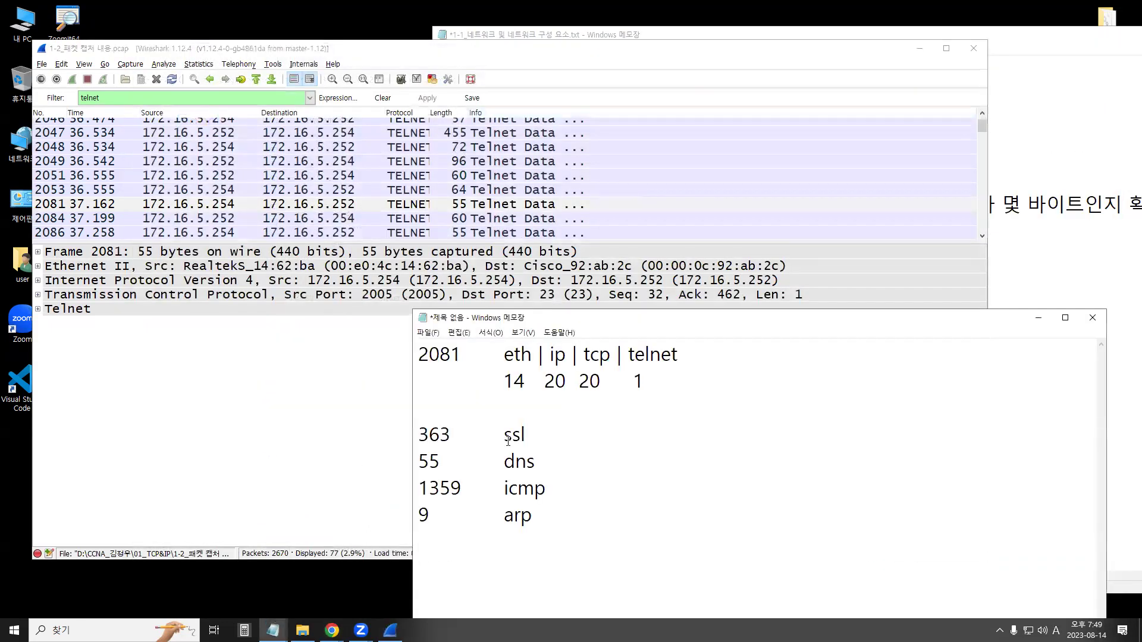
drag(457, 432, 376, 435)
double_click(557, 439)
key(ctrl+c)
click(122, 98)
key(ctrl+v)
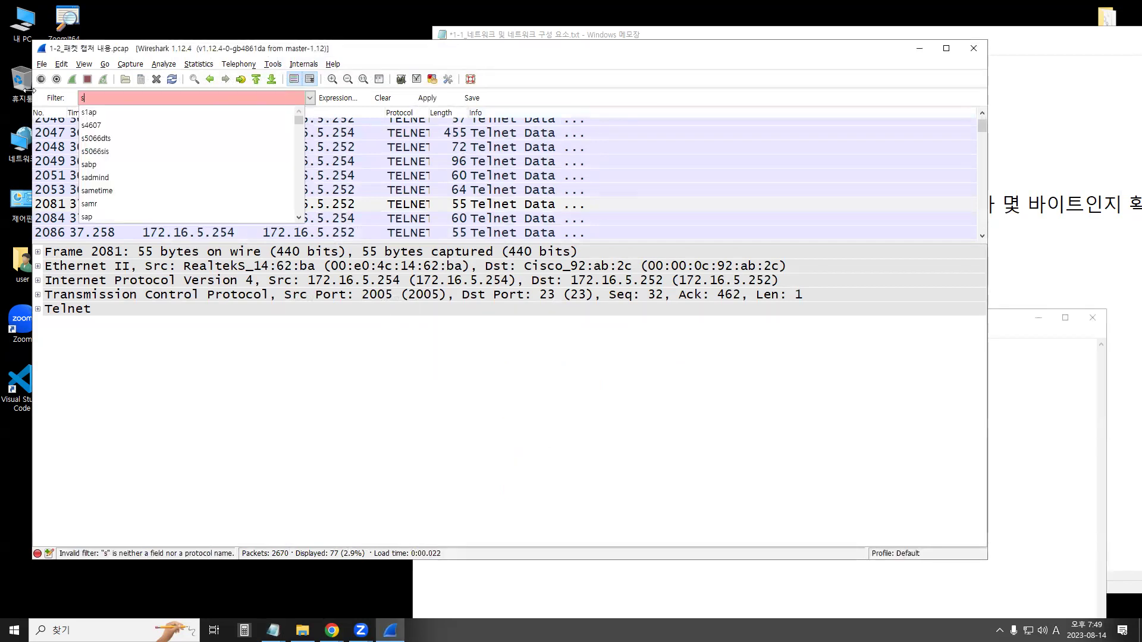
key(Return)
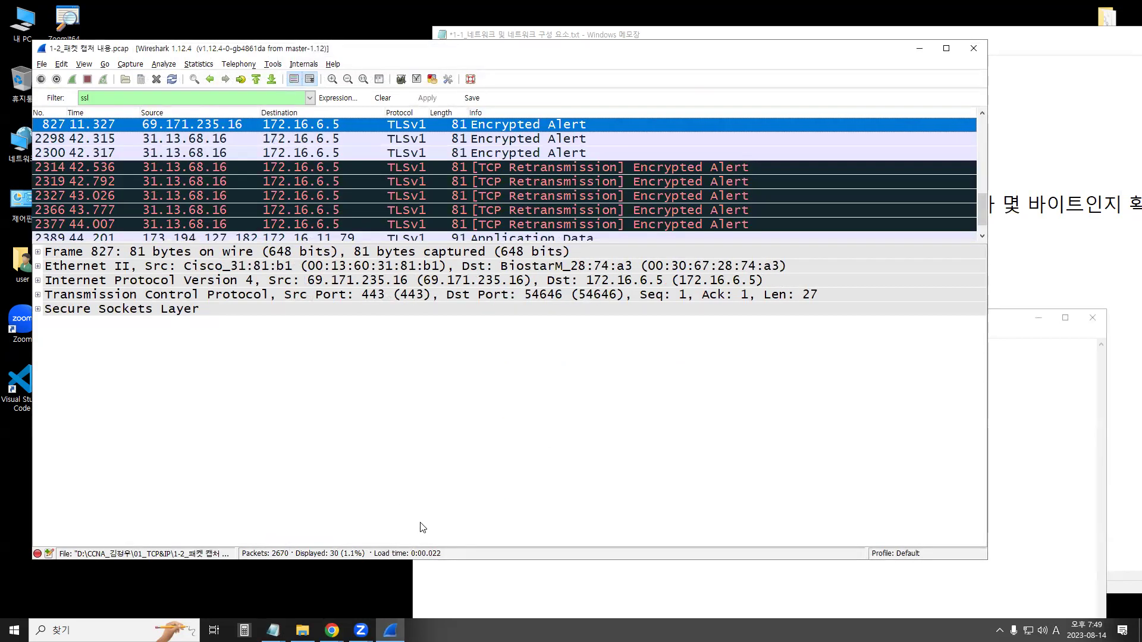
Look up frame number 363 in the notes and select that packet in the filtered list
click(439, 565)
double_click(445, 436)
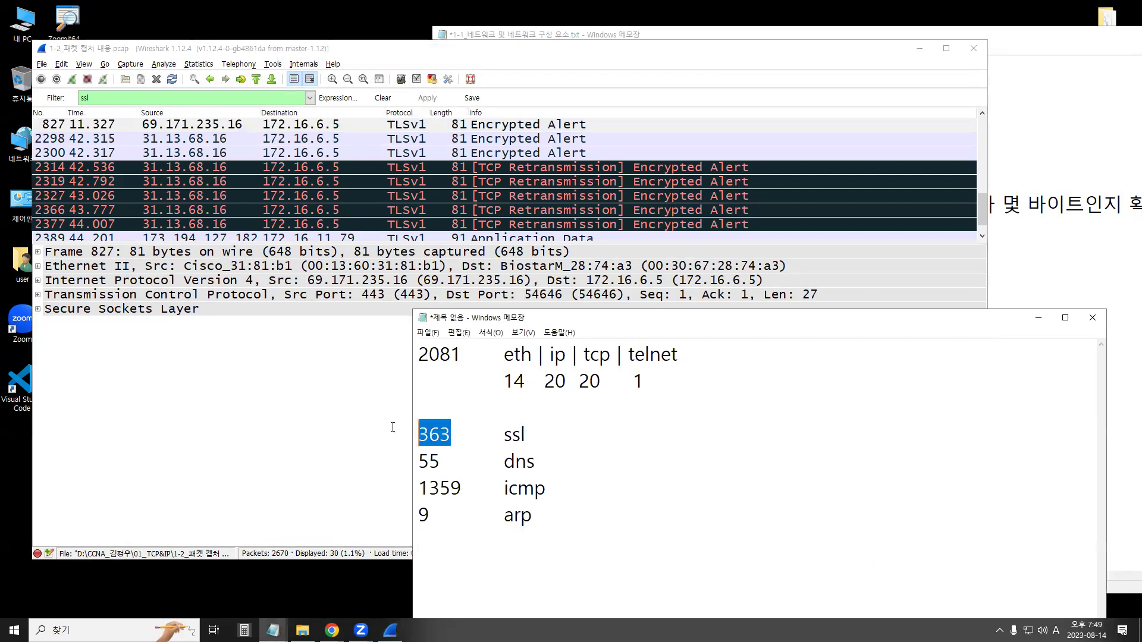
click(215, 153)
scroll(208, 181, up, 5)
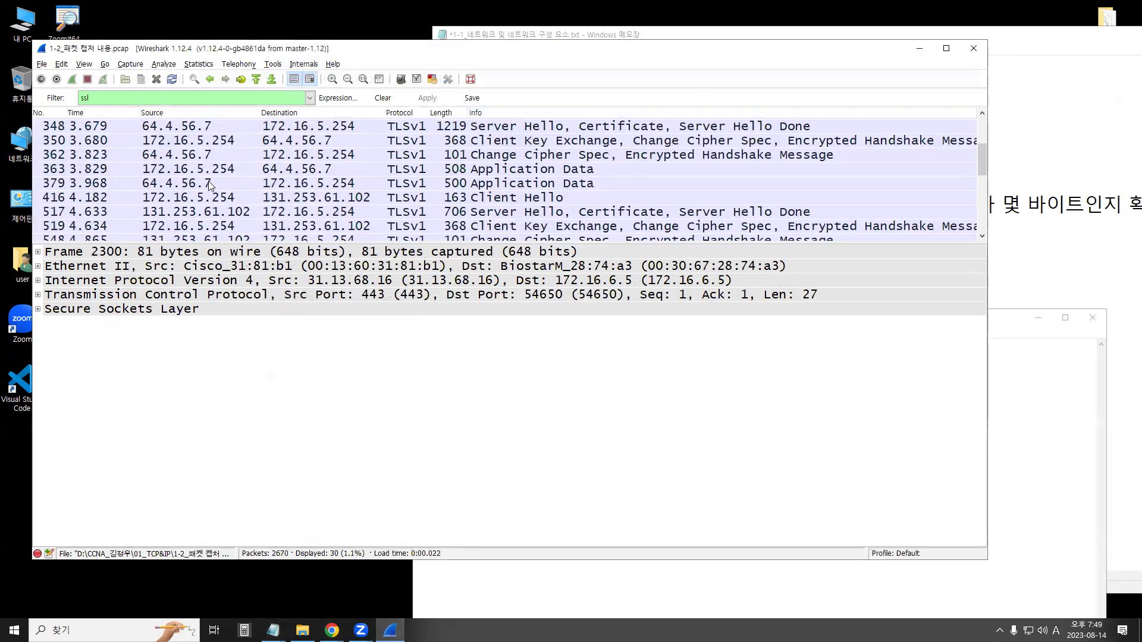
scroll(98, 196, down, 2)
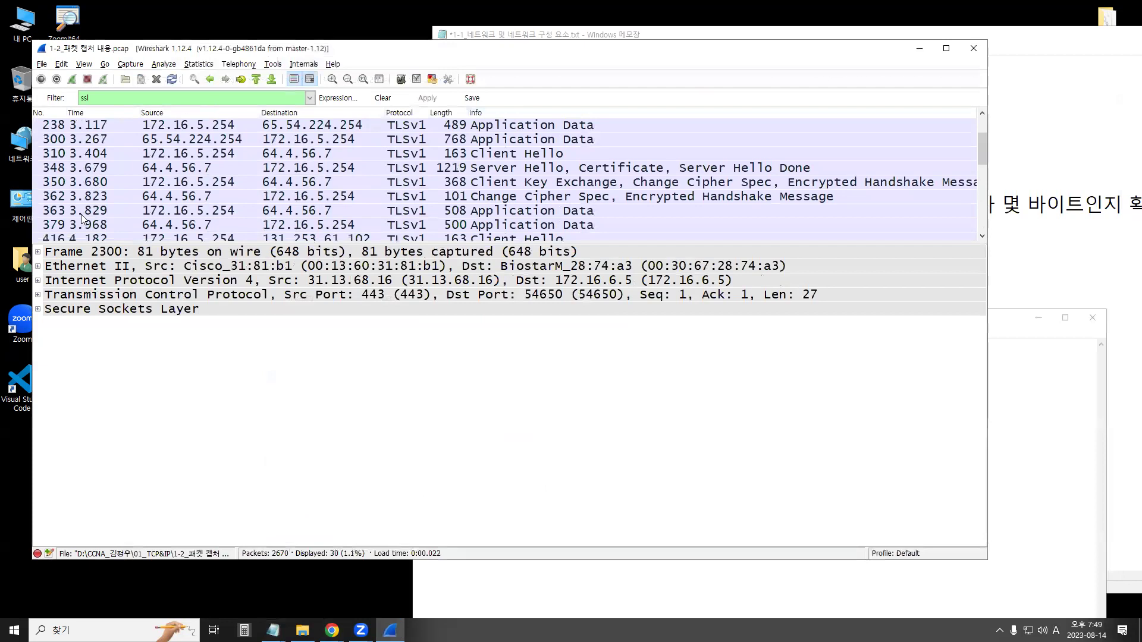
click(82, 212)
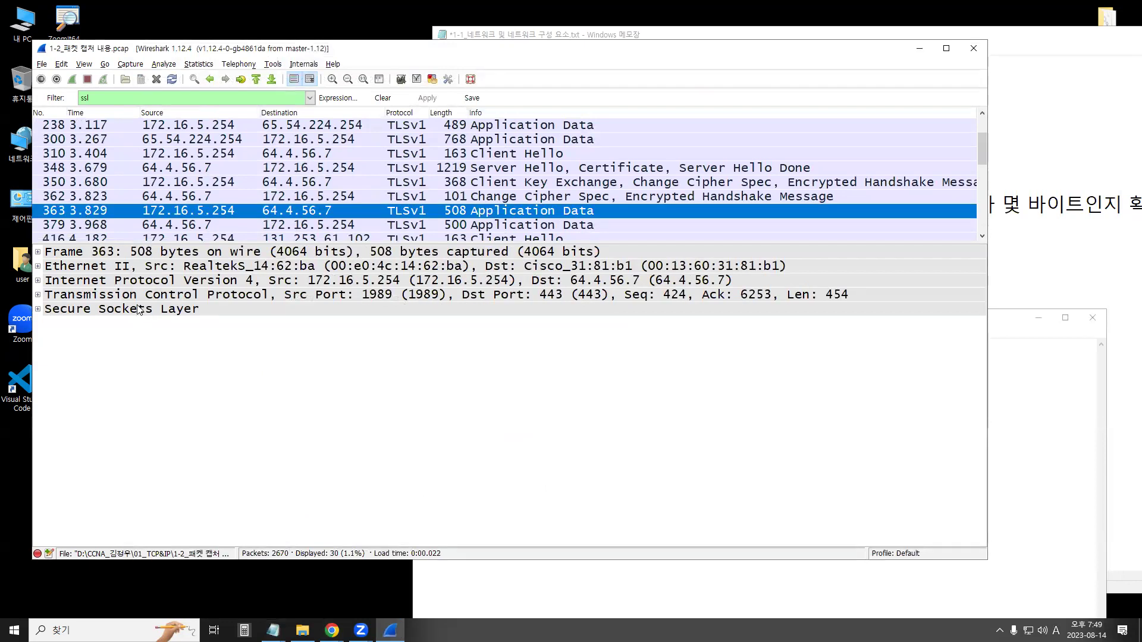
Check the TCP, IP and Ethernet layers of packet 363 and return to the Notepad notes
click(169, 295)
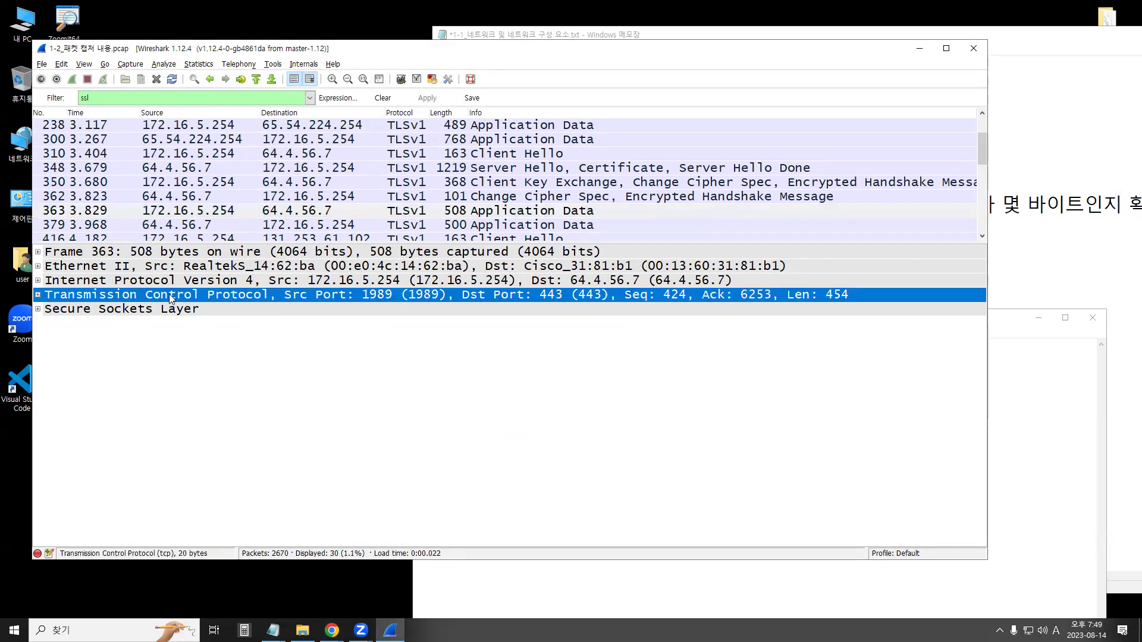
click(469, 592)
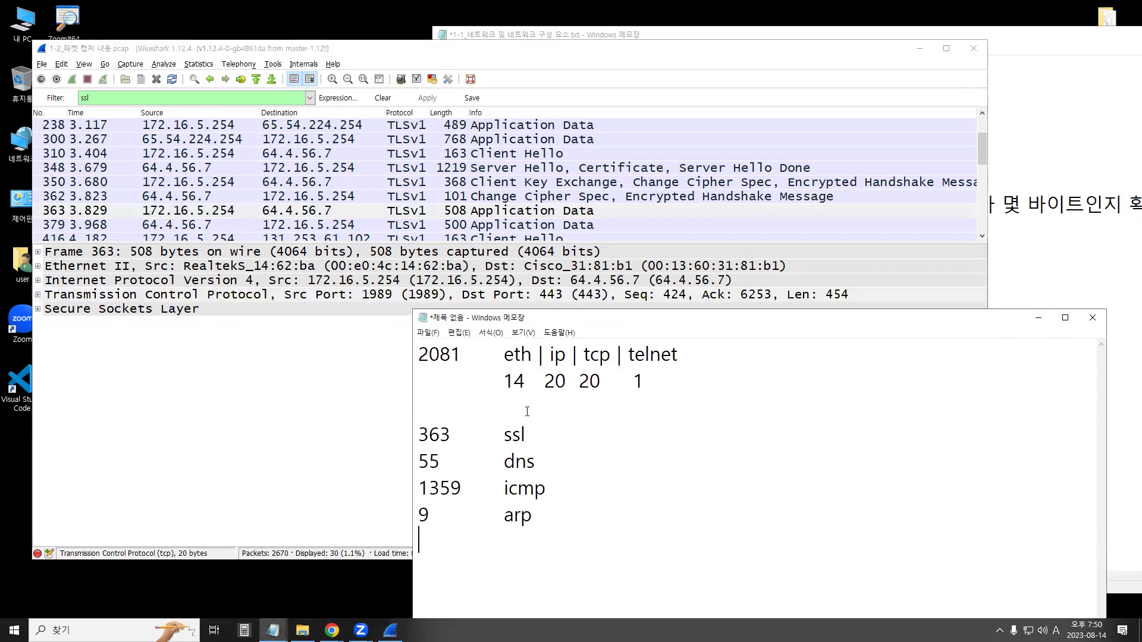
click(119, 296)
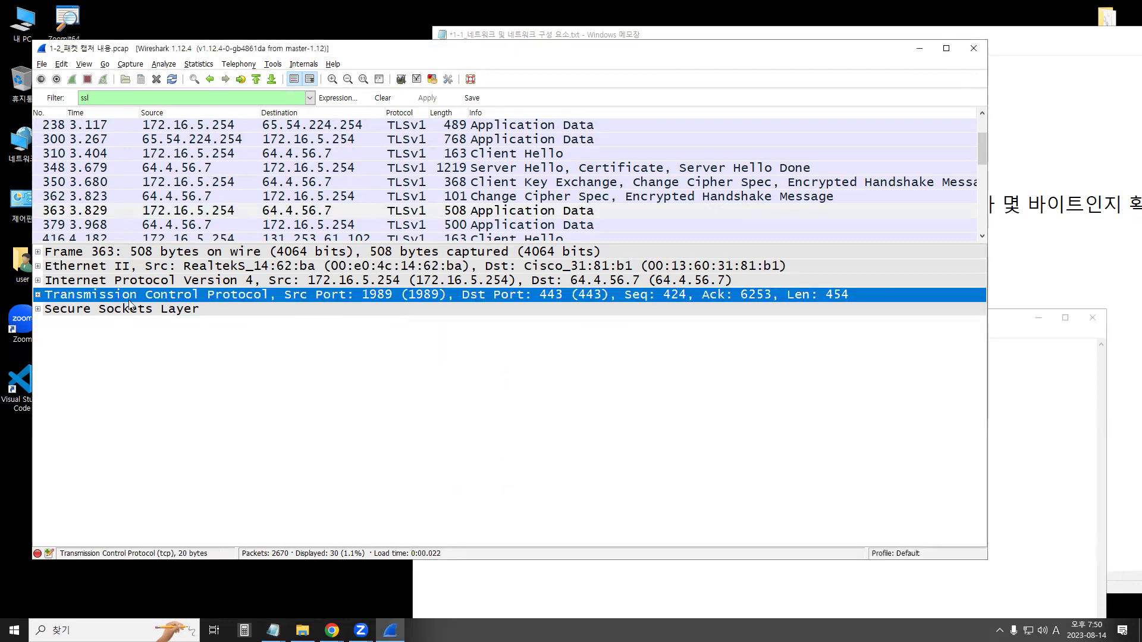
click(123, 278)
click(121, 267)
click(458, 589)
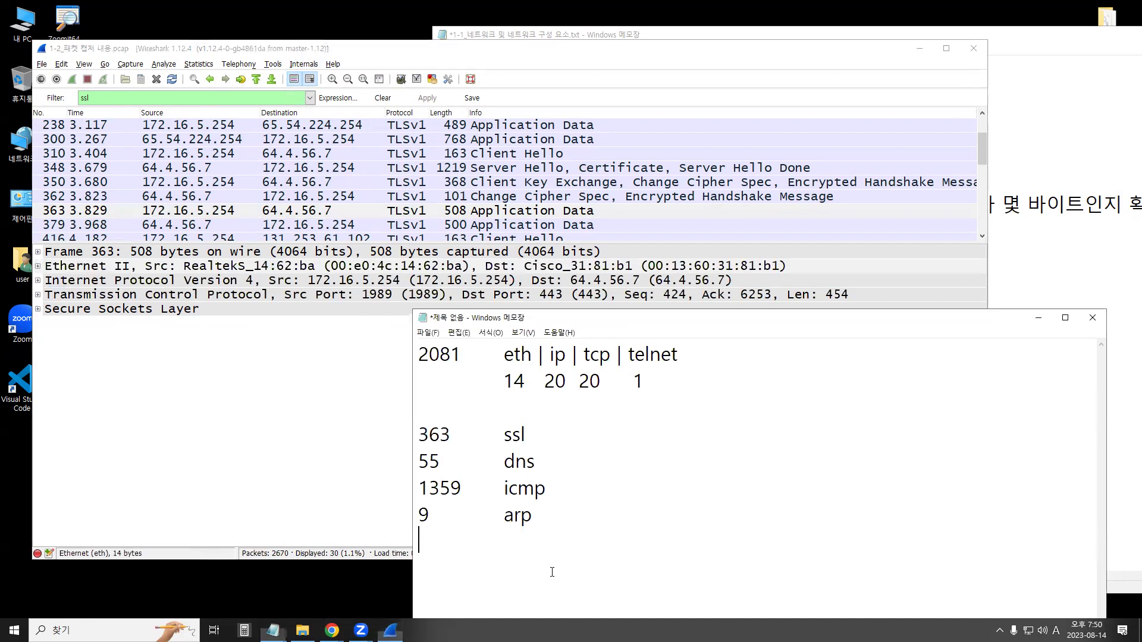
Copy "eth | ip | tcp | " in front of ssl on the 363 line and delete the 1 below telnet
drag(629, 355, 503, 355)
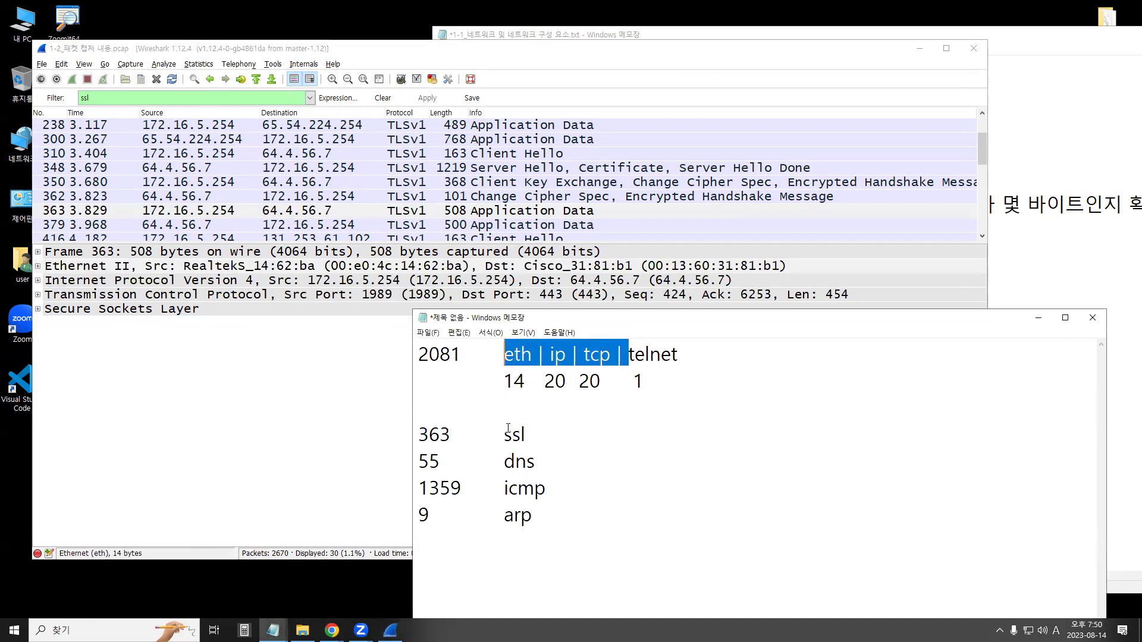
key(ctrl+c)
click(504, 435)
key(ctrl+v)
double_click(635, 381)
key(Delete)
Insert two blank lines below the 363 entry in the notes
drag(610, 435, 509, 434)
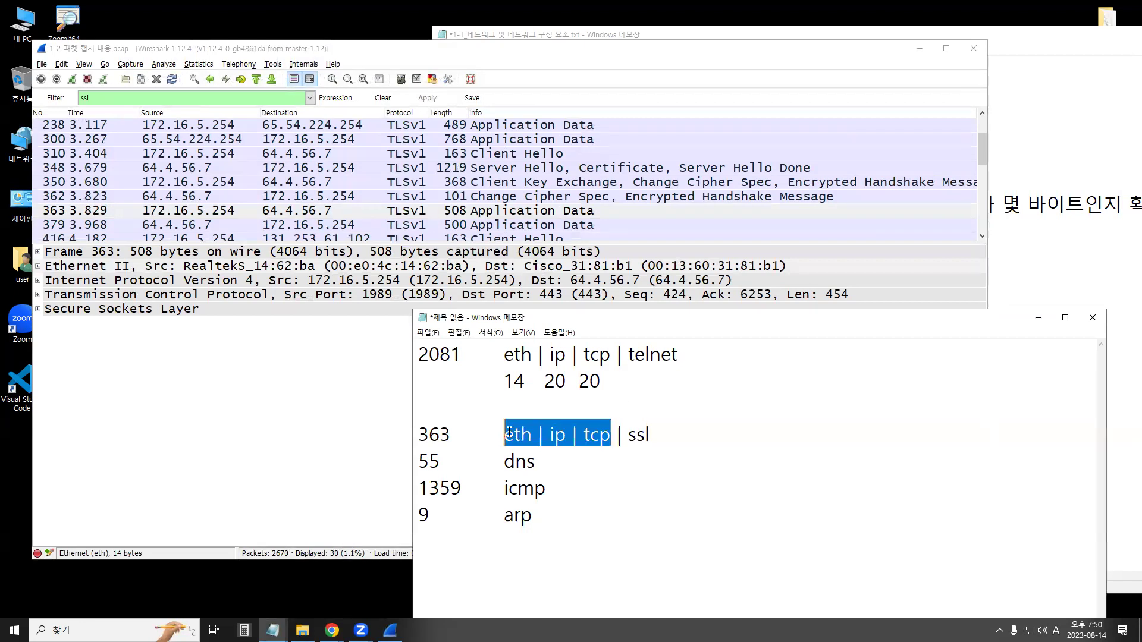
click(663, 423)
key(Return)
key(Return)
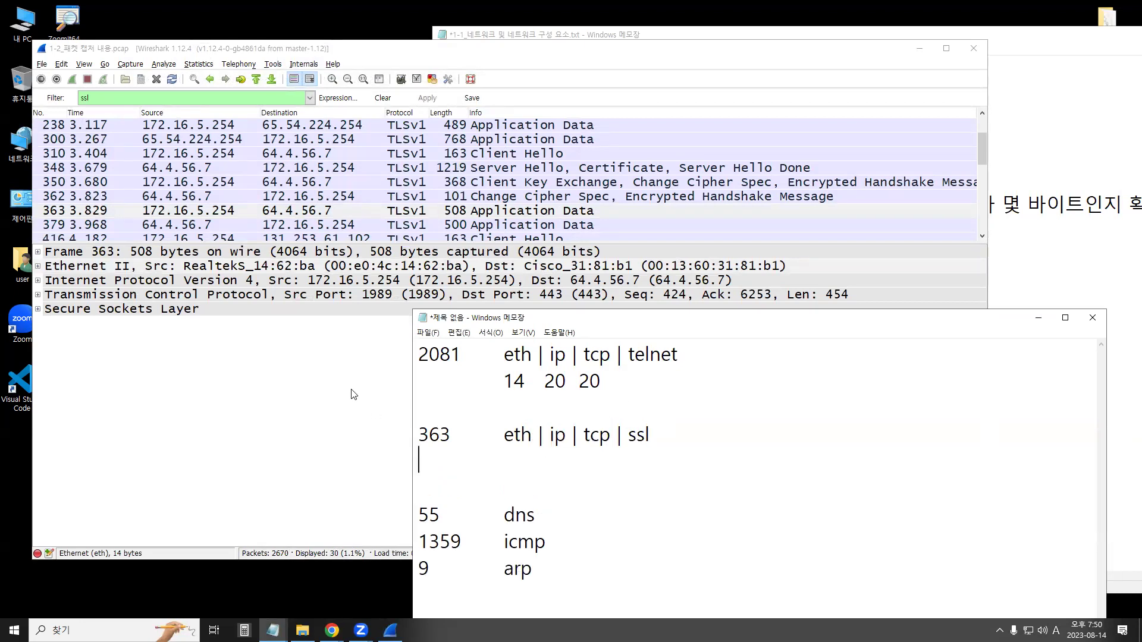
Check packet 363's header sizes, record 14, 20 and 20 below eth, ip and tcp, and move the Notepad window higher
click(179, 300)
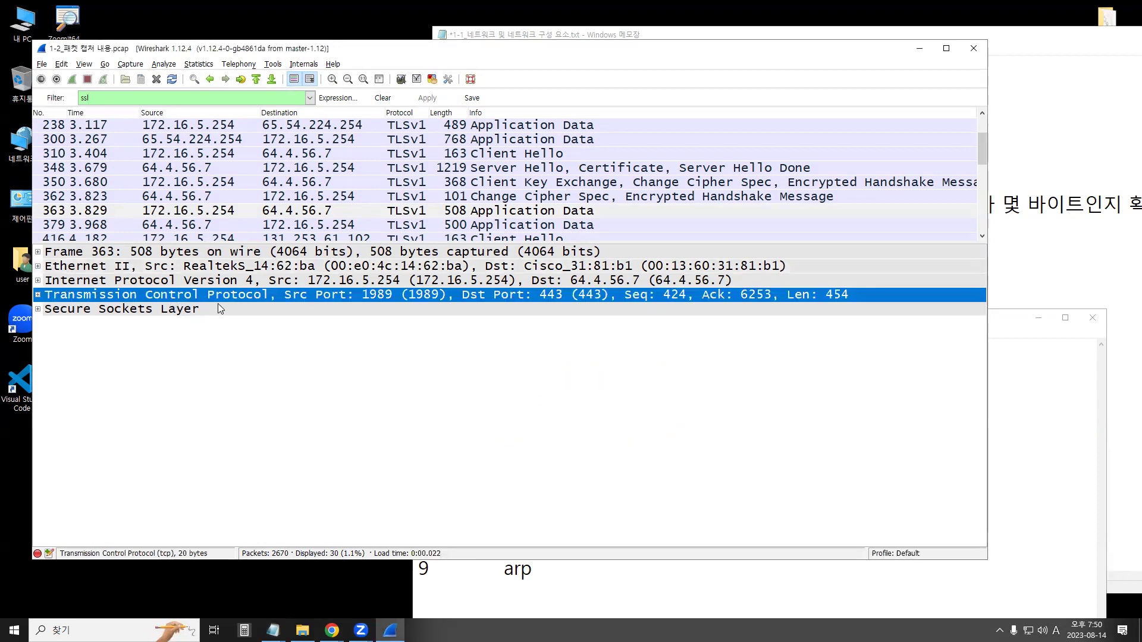
click(195, 281)
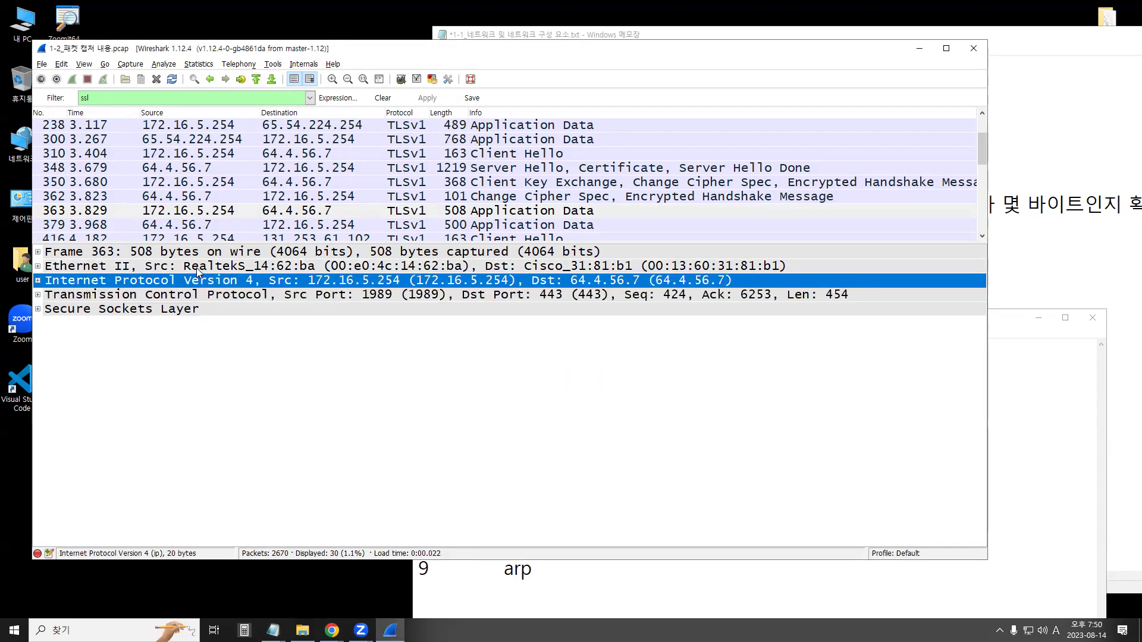
click(196, 268)
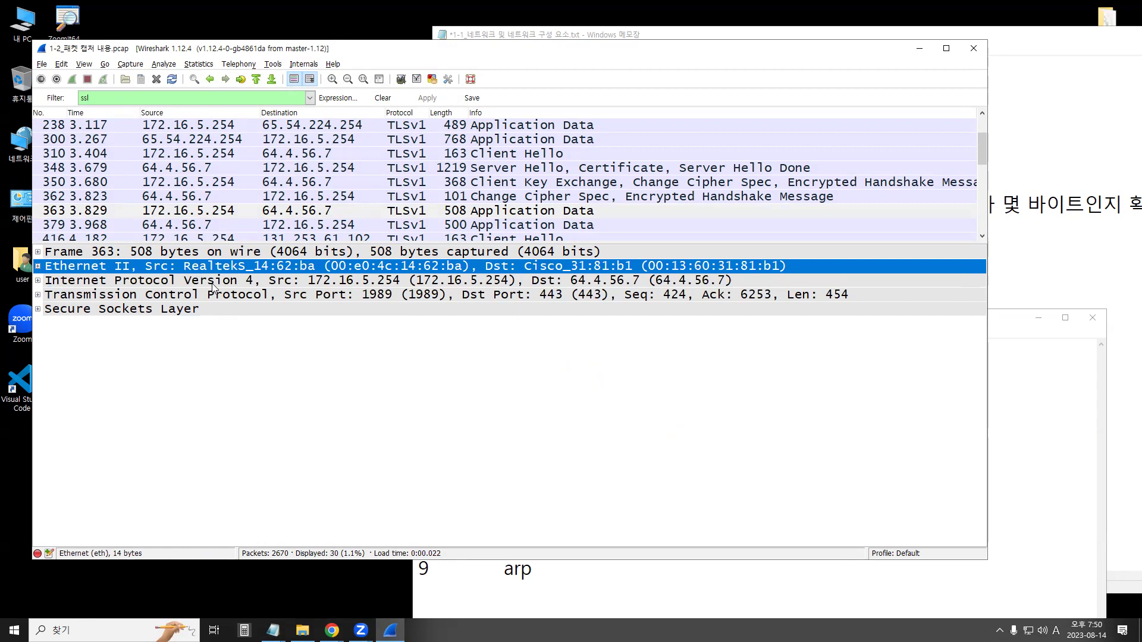
click(607, 576)
text(14   20  20)
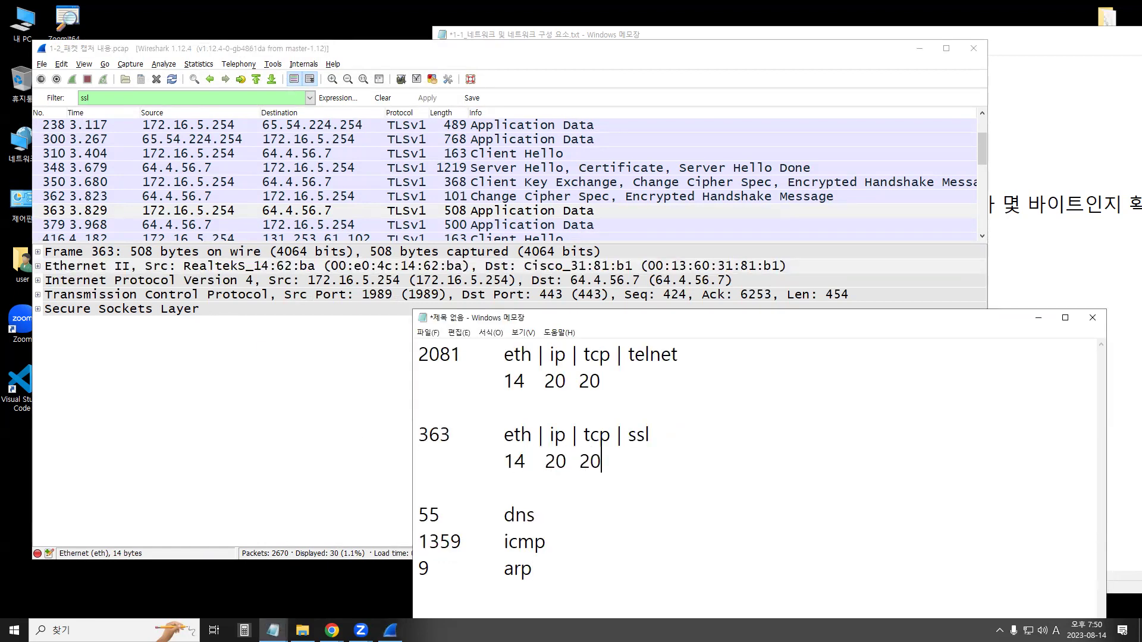
drag(595, 317, 624, 122)
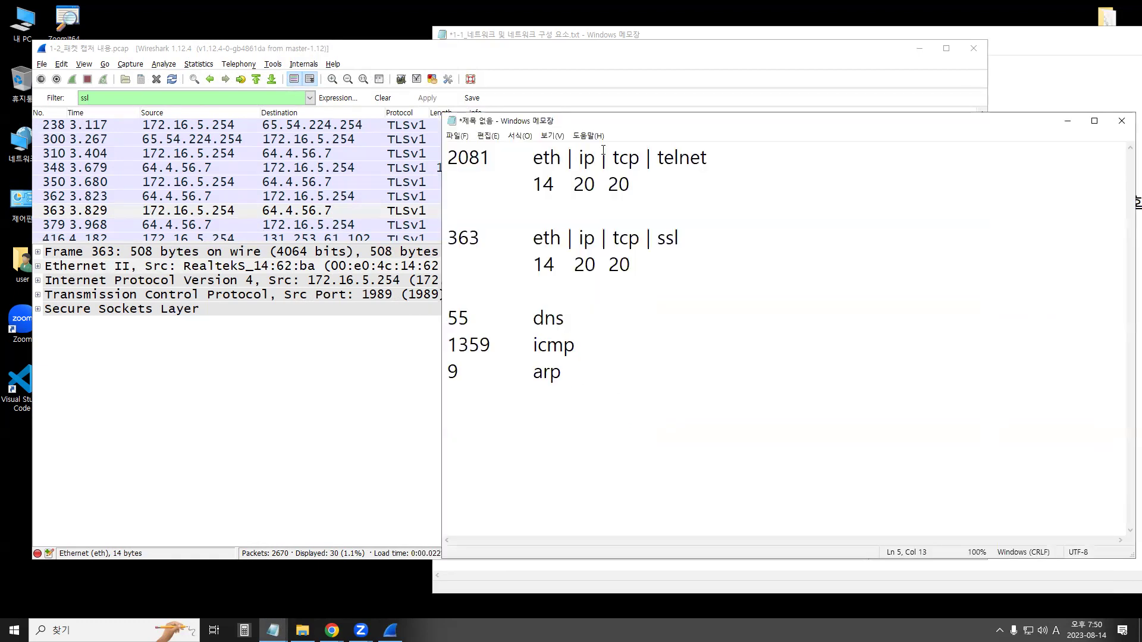
Insert two blank lines below the 55 dns entry in the notes
click(578, 339)
click(584, 321)
key(Return)
key(Return)
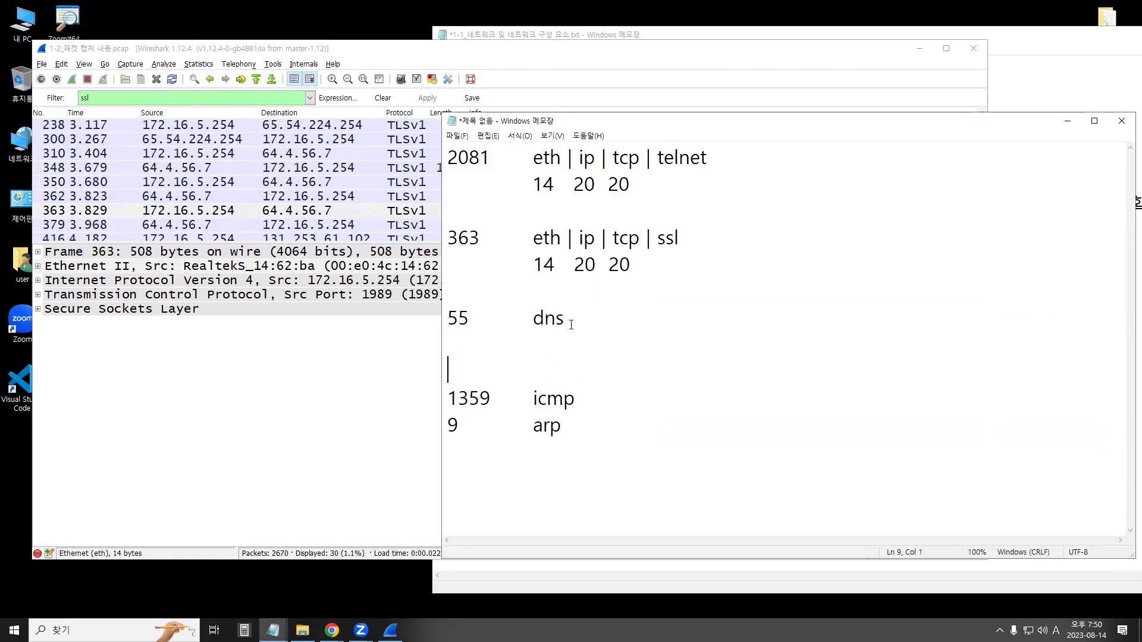
Switch to Wireshark, filter the capture by dns and select packet 55
drag(574, 320, 508, 317)
click(84, 97)
text(dns)
key(Return)
scroll(231, 210, up, 5)
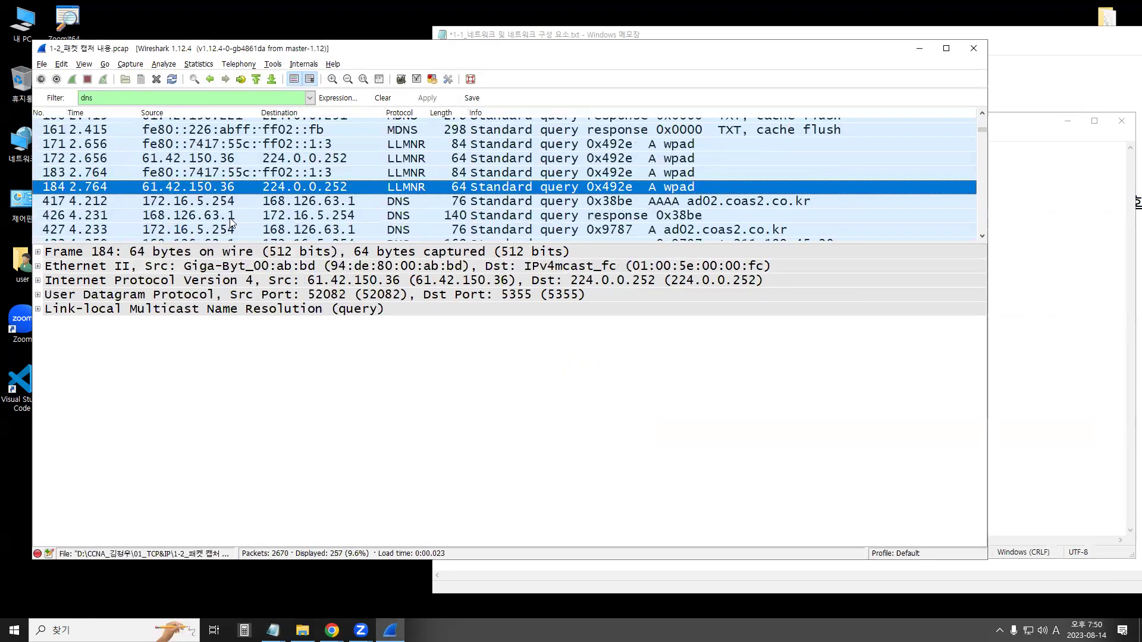
scroll(232, 209, up, 5)
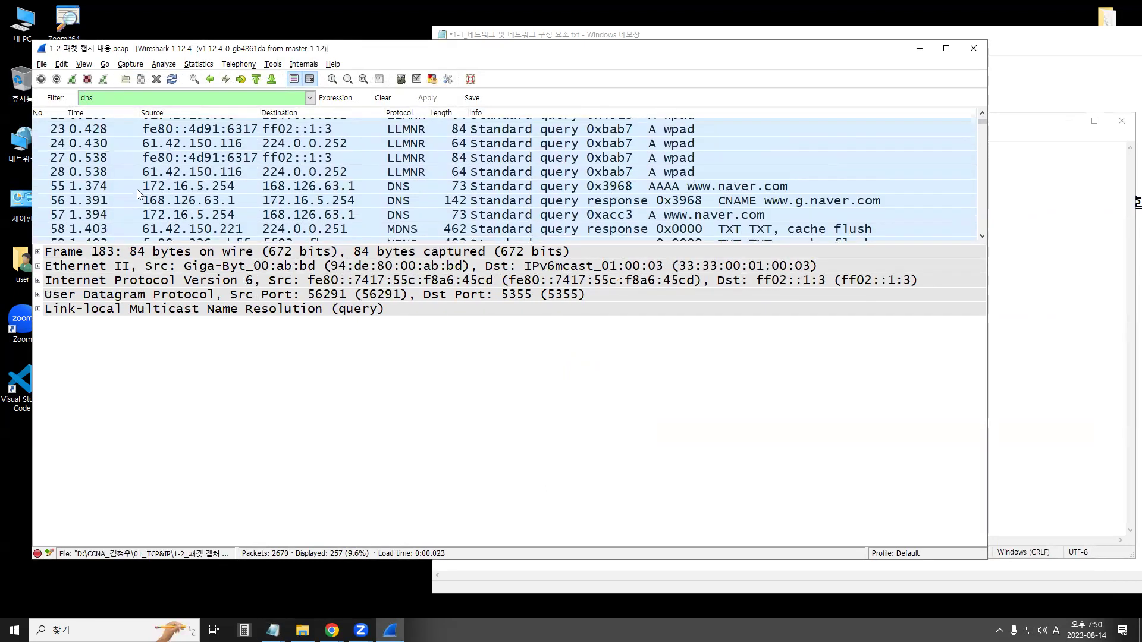
click(137, 187)
scroll(253, 225, down, 3)
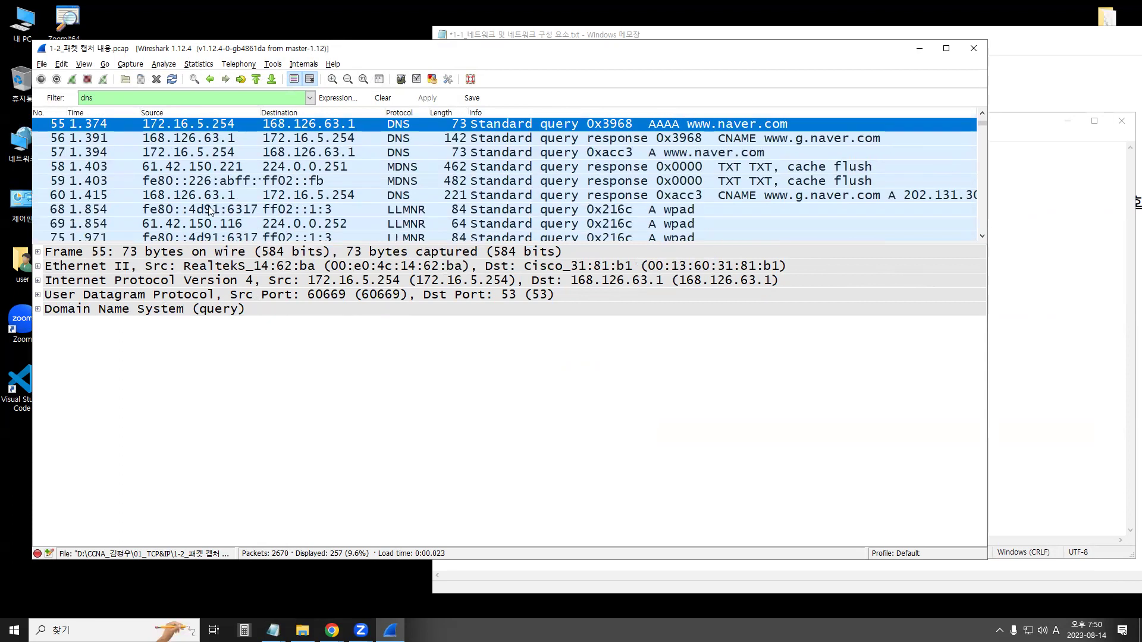
scroll(225, 218, up, 1)
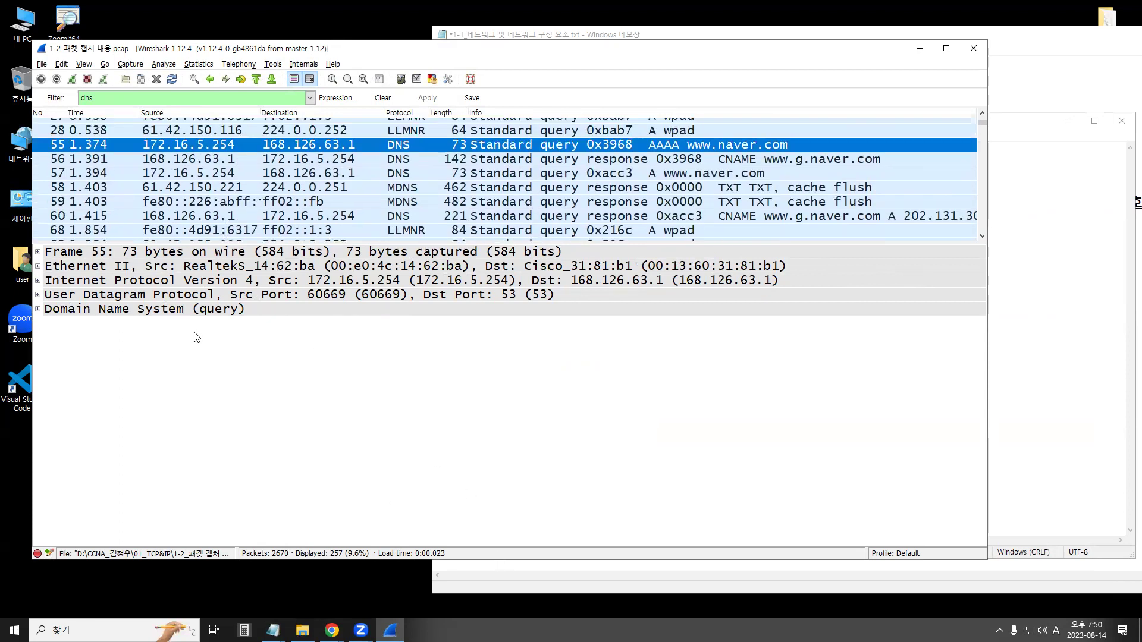
Check the UDP, IP and Ethernet layers of packet 55
click(169, 297)
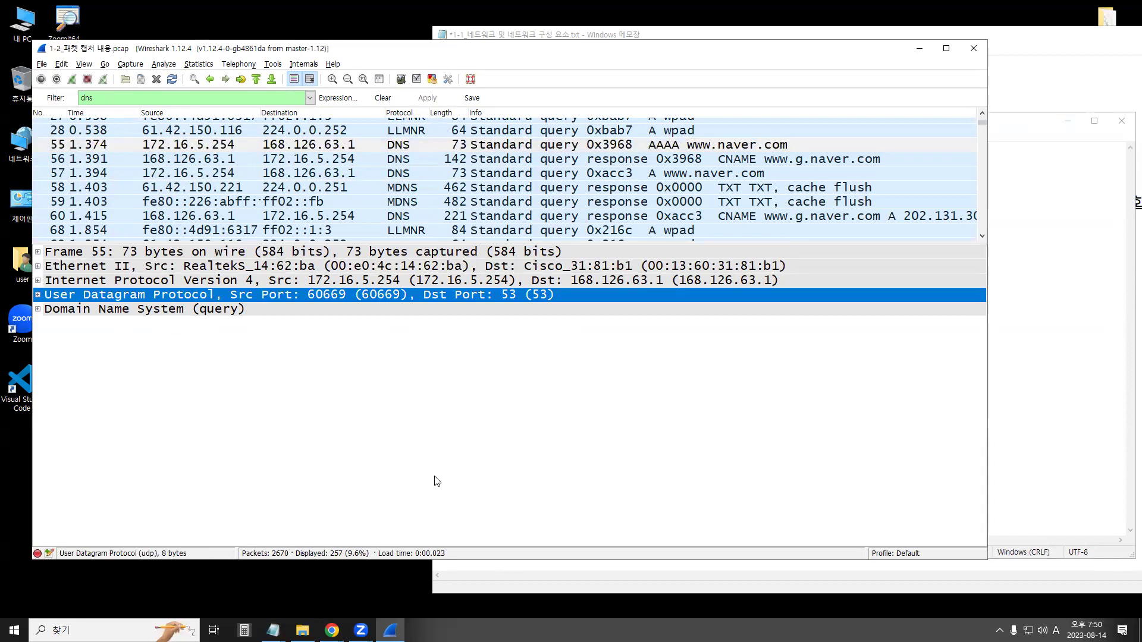
click(141, 282)
key(Up)
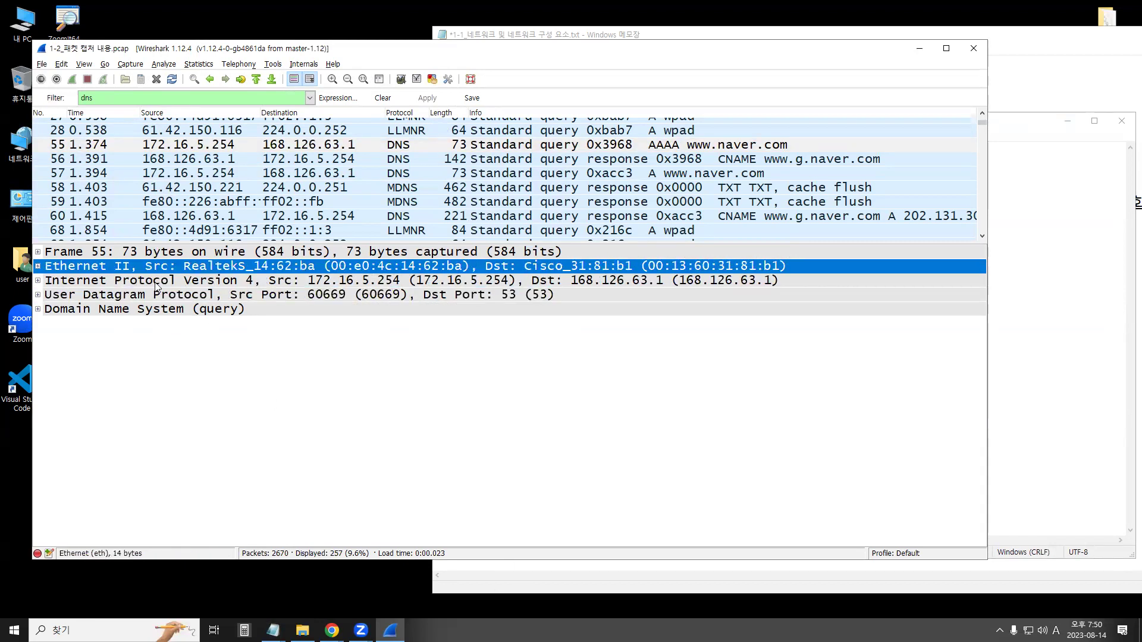
click(482, 565)
click(551, 331)
click(270, 324)
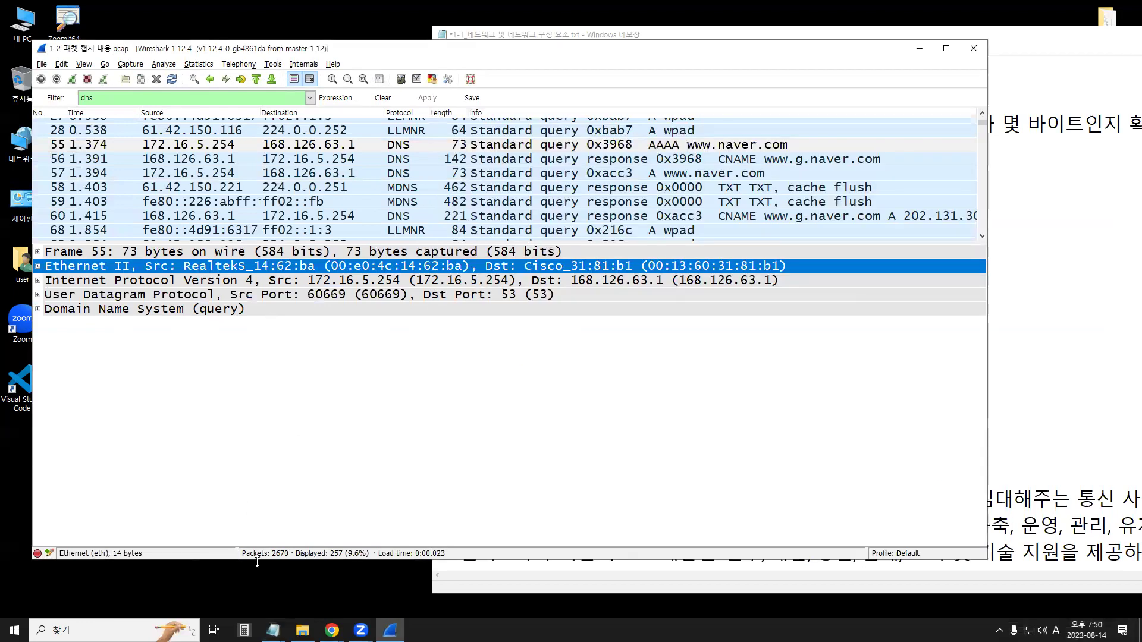
In the Notepad notes, copy "eth | ip | tcp" from the 363 line in front of dns and change its last part to "udp |"
mouse_move(273, 629)
drag(681, 240, 534, 238)
key(ctrl+c)
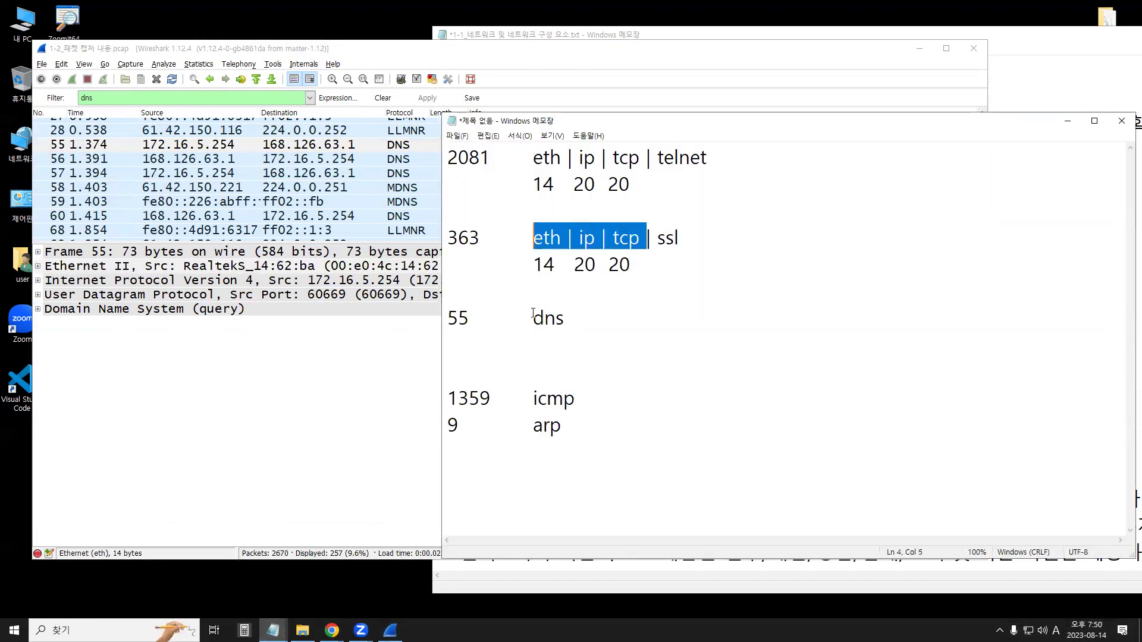
click(533, 318)
key(ctrl+v)
drag(641, 320, 613, 321)
text(udp |)
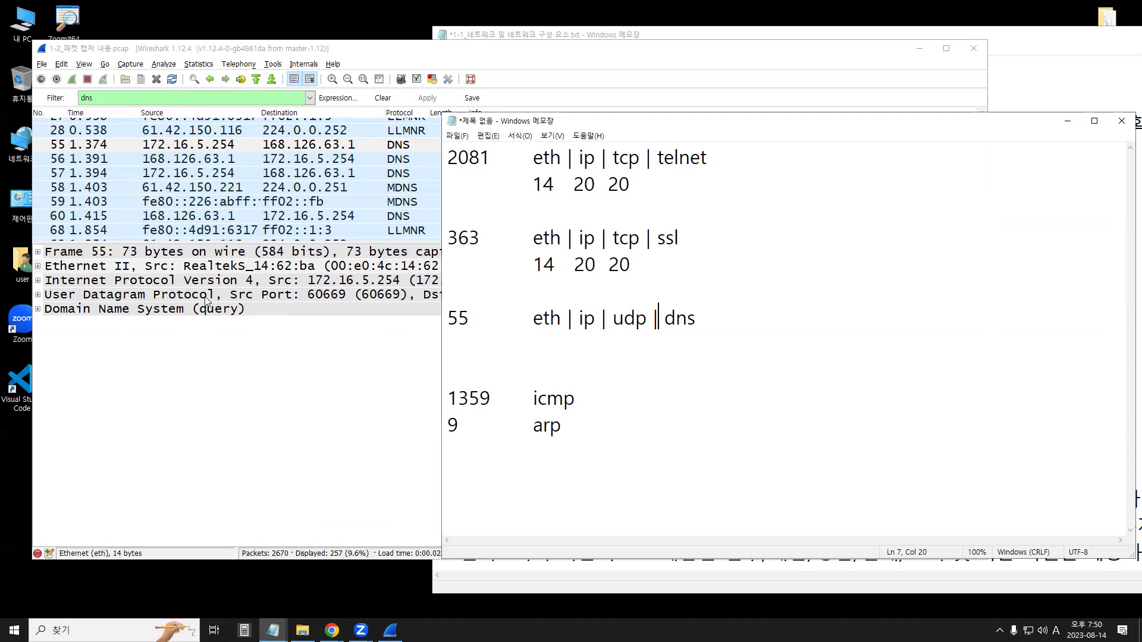
Check packet 55's header sizes in Wireshark and record 14, 20 and 8 below eth, ip and udp in the notes
click(160, 295)
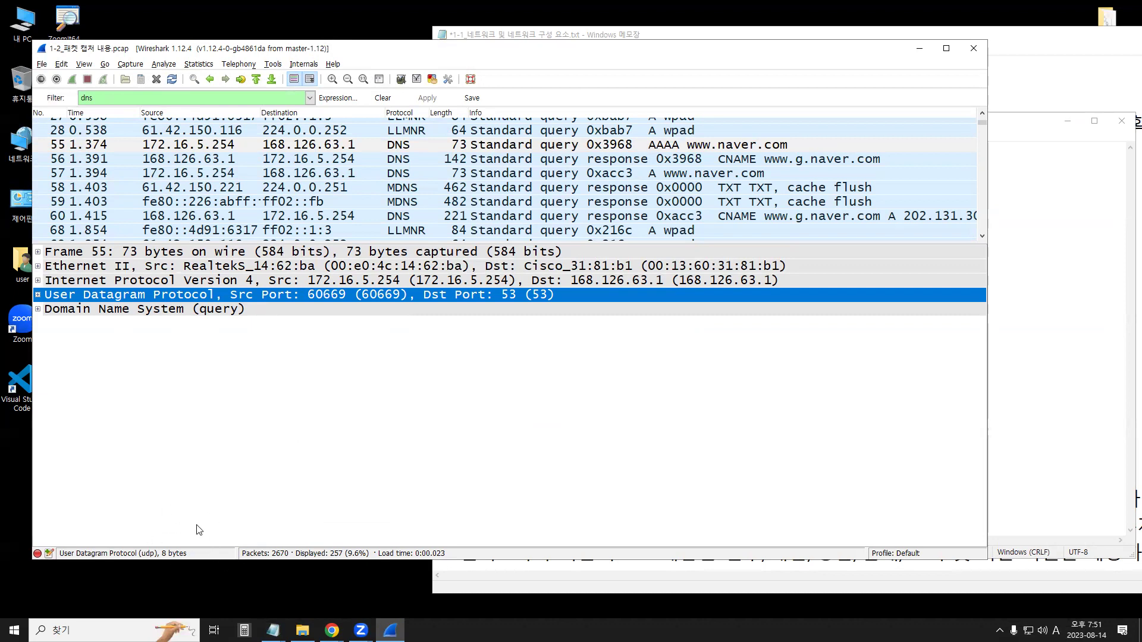
click(573, 574)
click(209, 280)
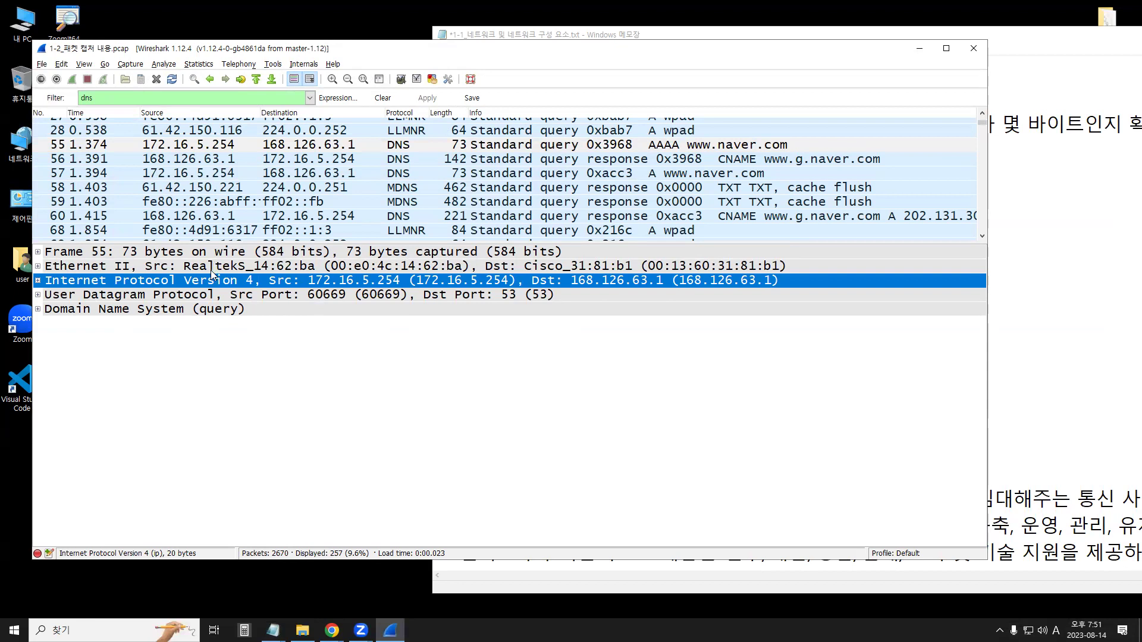
click(210, 269)
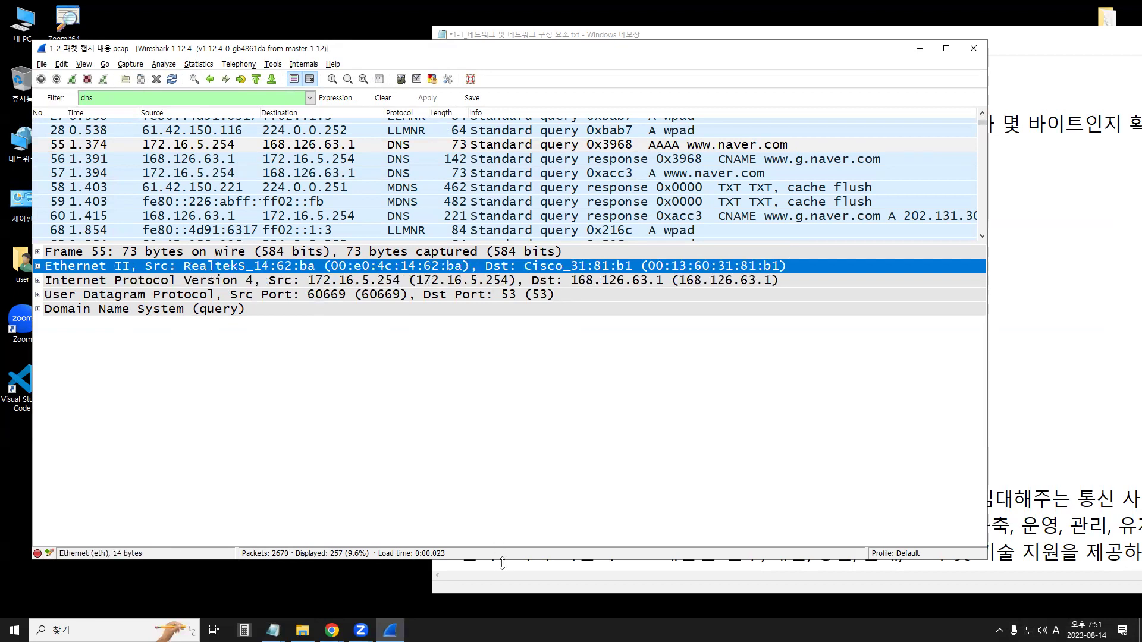
mouse_move(273, 630)
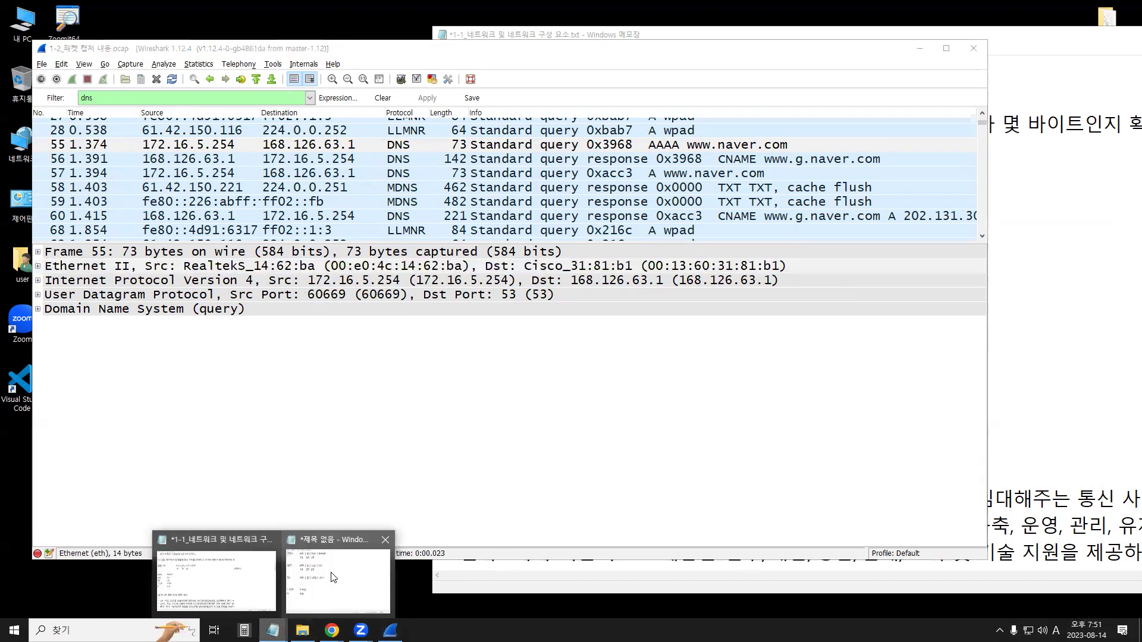
click(337, 573)
key(Tab)
text(14   20  )
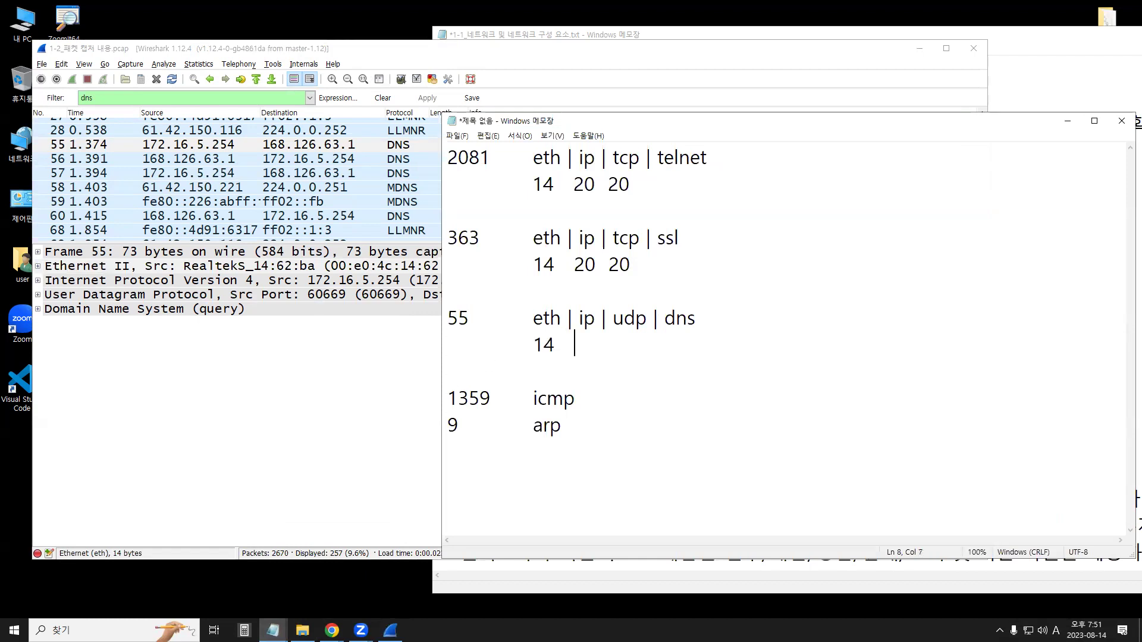
text( 8)
Insert two blank lines below the 1359 icmp entry in the notes
click(602, 395)
key(Return)
key(Return)
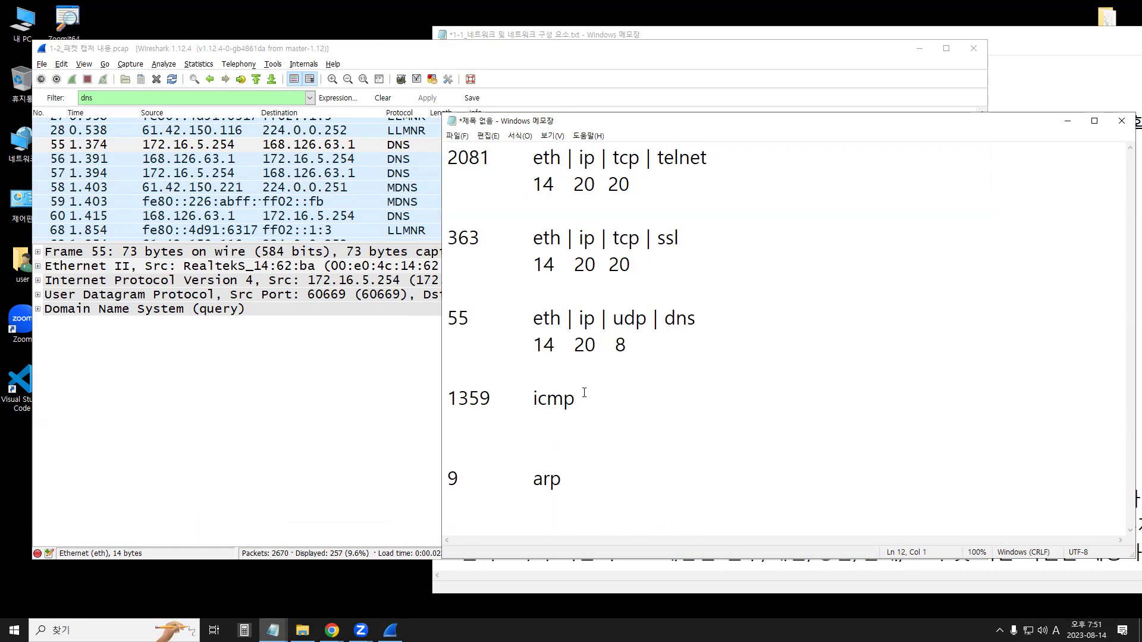
Copy icmp from the notes, filter the Wireshark capture by it and select packet 1359
drag(582, 396, 527, 393)
key(ctrl+c)
double_click(100, 98)
key(ctrl+v)
key(Return)
click(1040, 322)
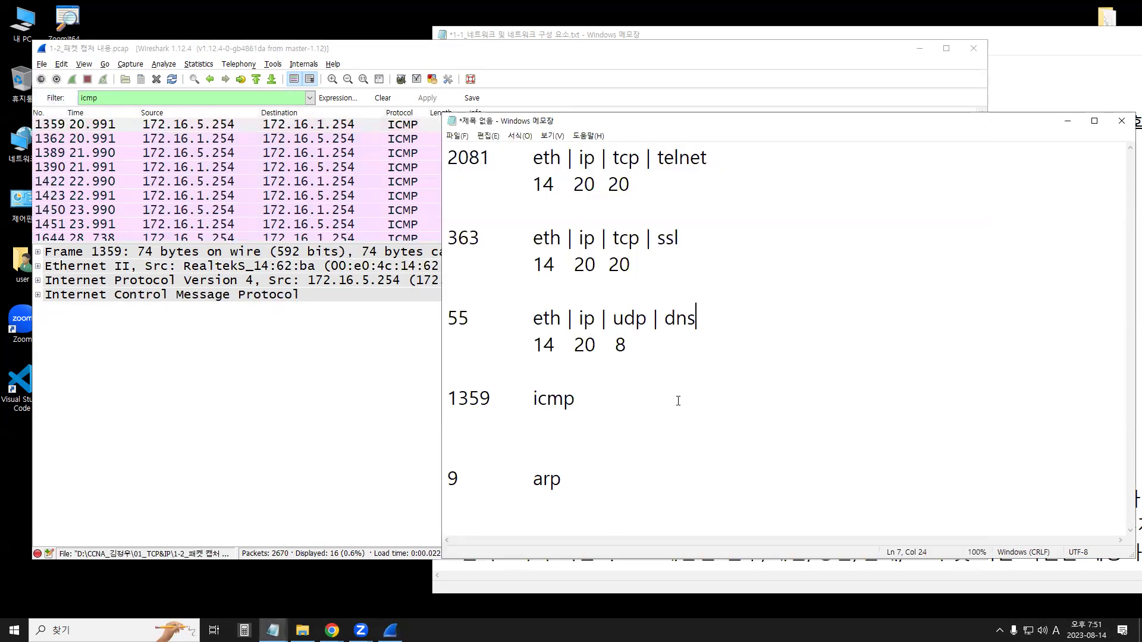
drag(493, 398, 436, 398)
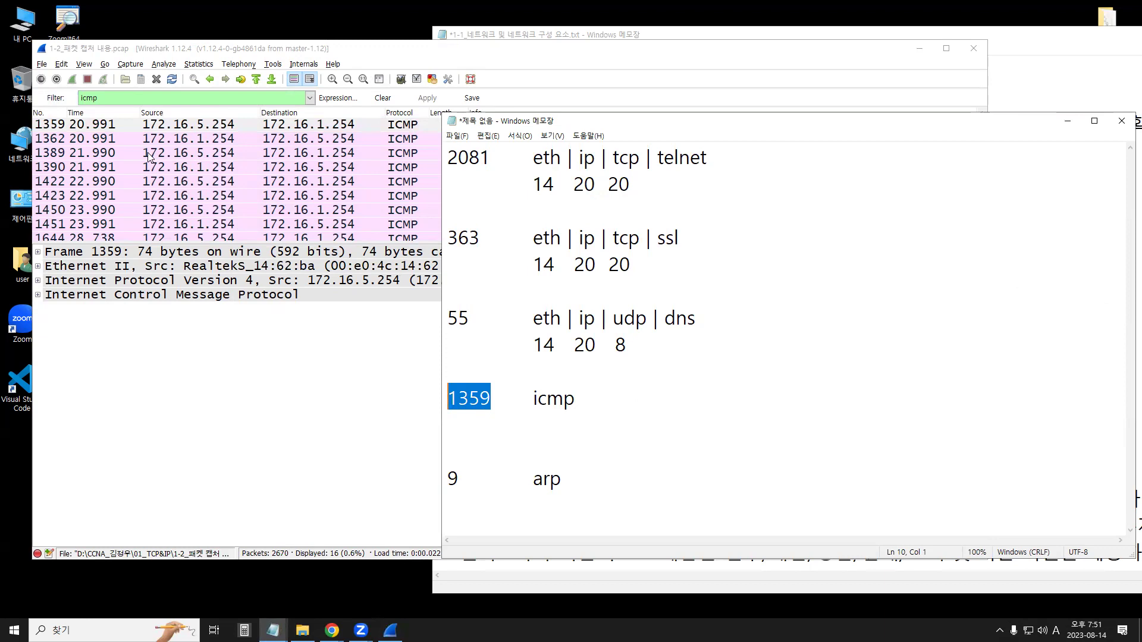
click(63, 125)
Widen the No. and Time columns of the packet list and check packet 1359's IP and Ethernet layers
drag(66, 112, 80, 113)
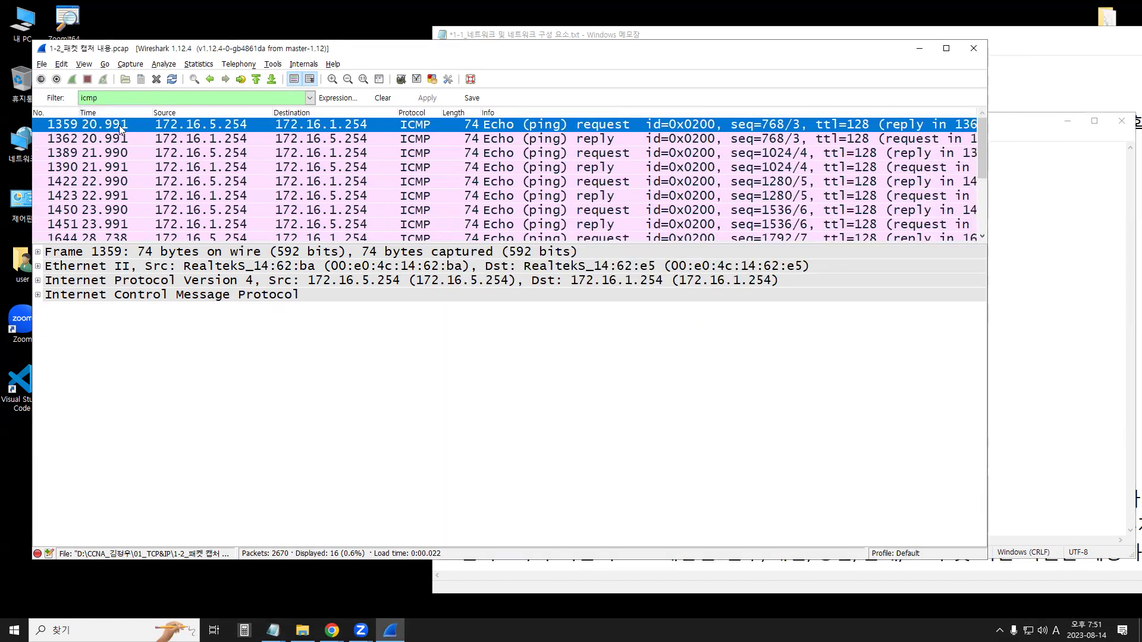
drag(151, 113, 157, 116)
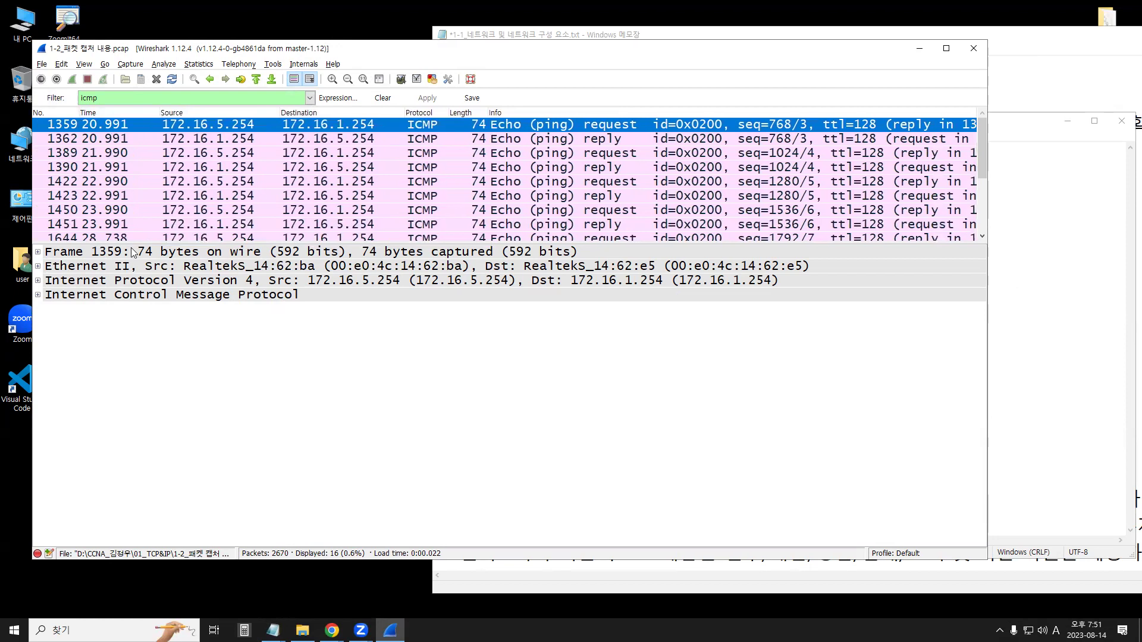
click(131, 284)
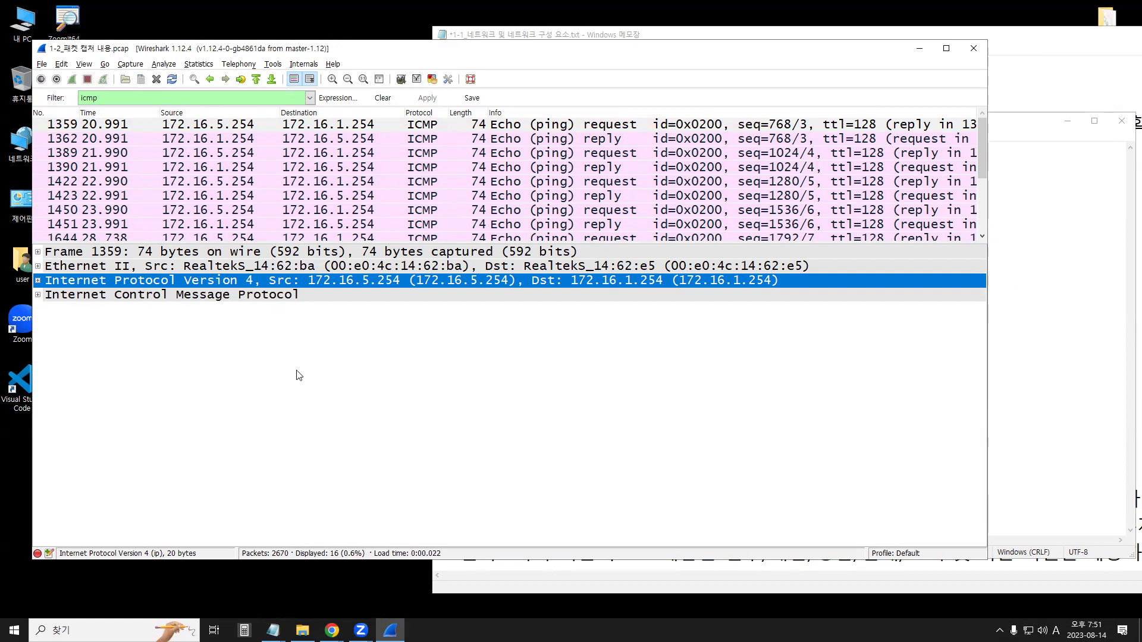
key(Up)
Return to the Notepad notes and copy "eth | ip |" from the 55 line in front of icmp on the 1359 line
key(alt+Tab)
scroll(636, 390, down, 1)
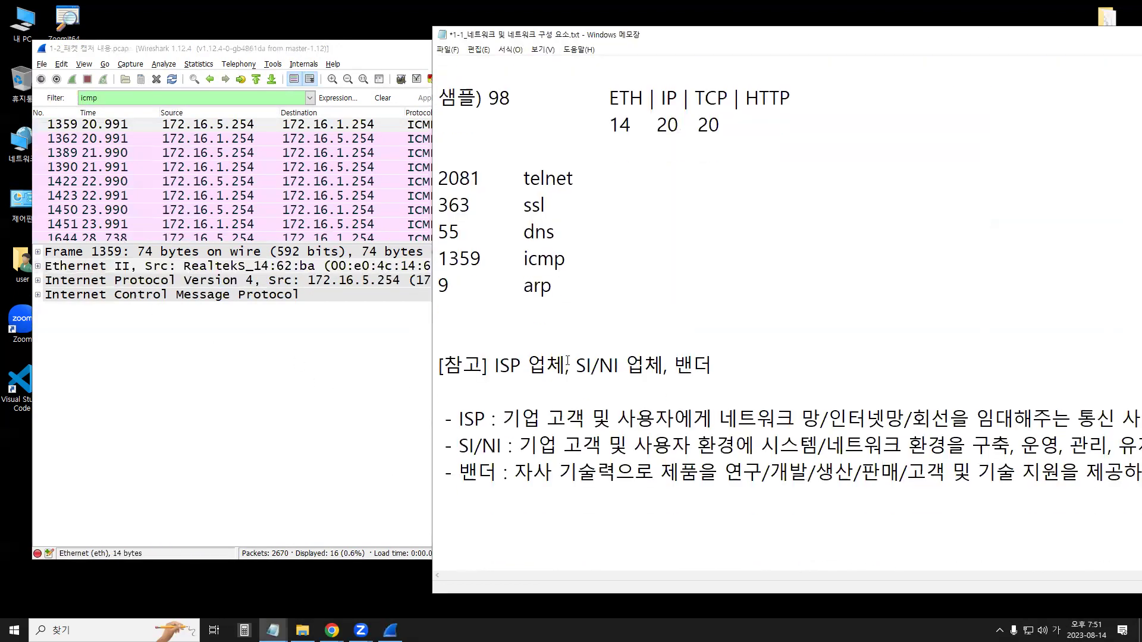
click(271, 450)
mouse_move(273, 629)
click(339, 591)
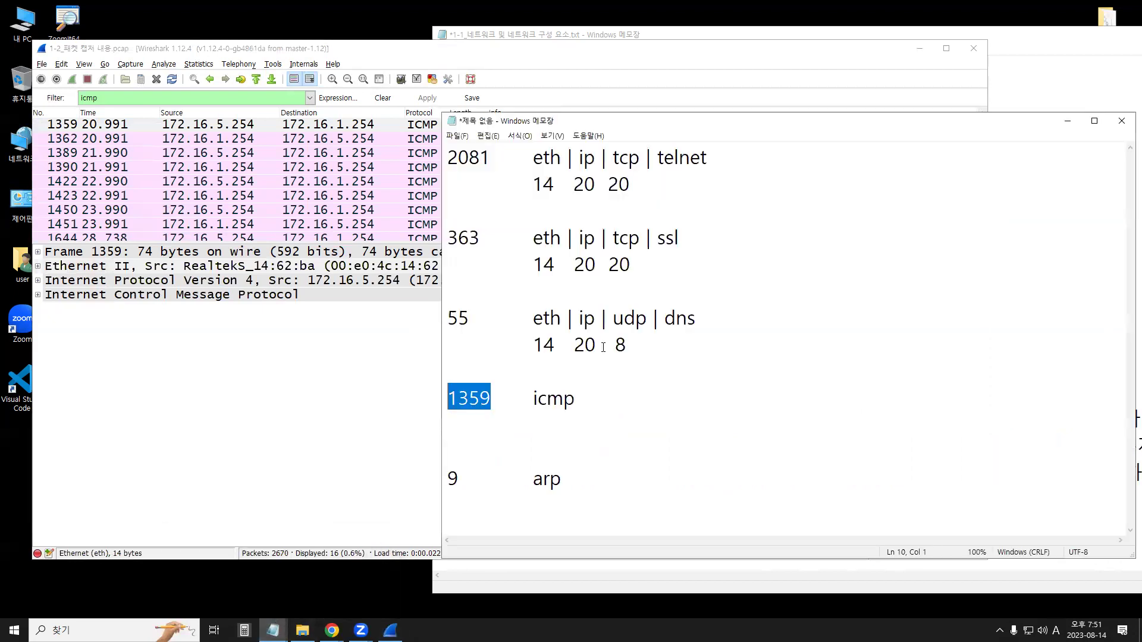
drag(606, 318, 536, 318)
key(ctrl+c)
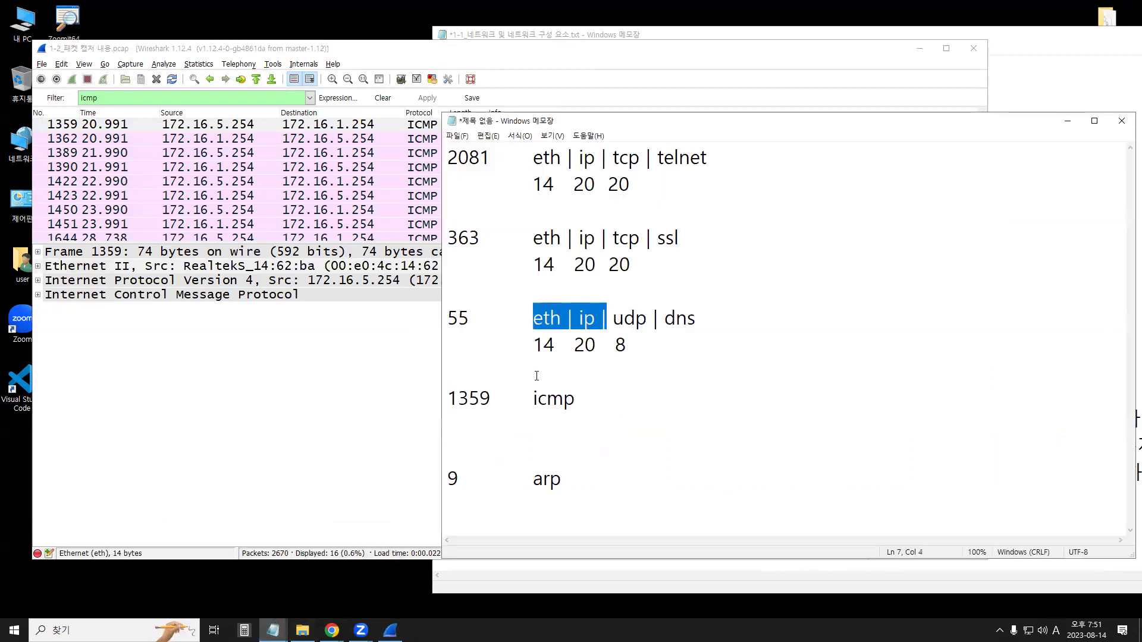
click(532, 398)
key(ctrl+v)
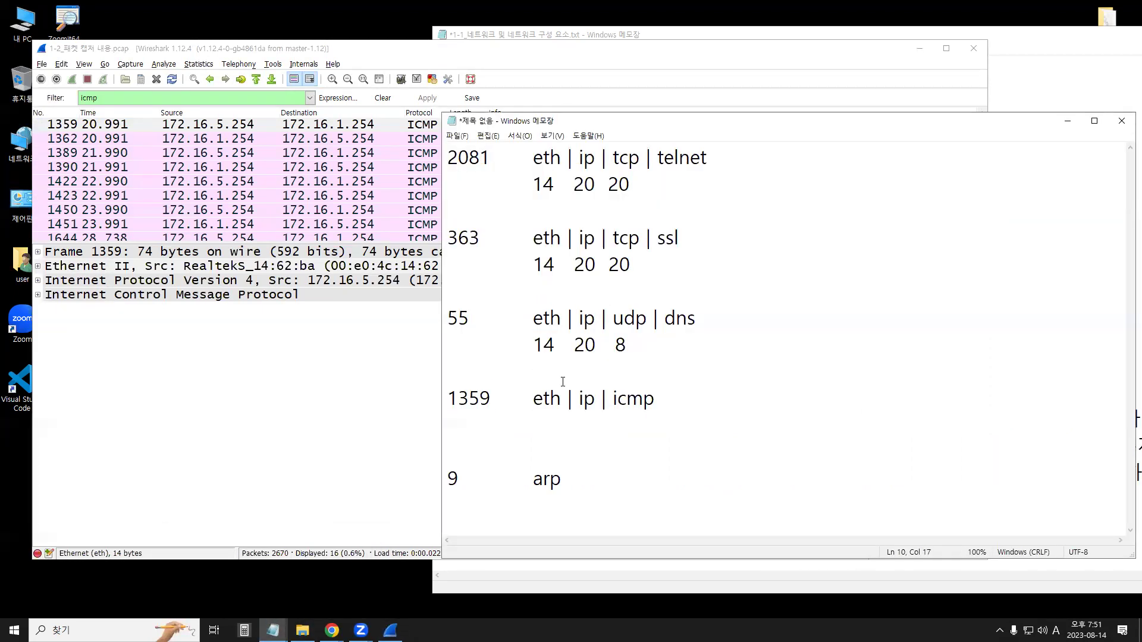
Check packet 1359's header sizes in Wireshark and record 14 and 20 below eth and ip in the notes
click(205, 283)
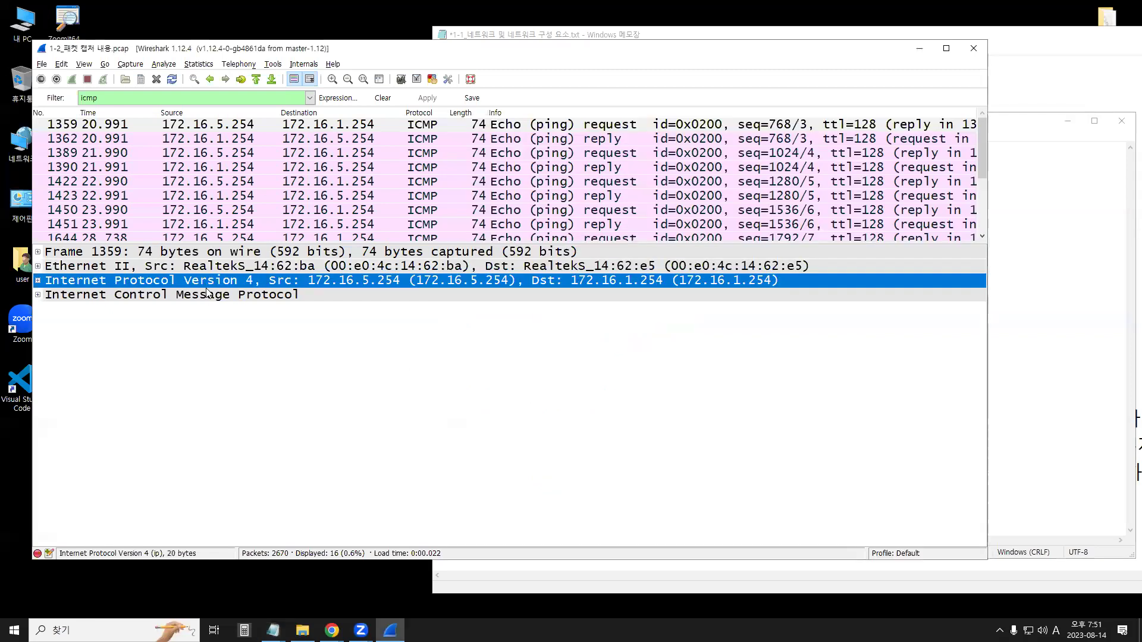
click(183, 269)
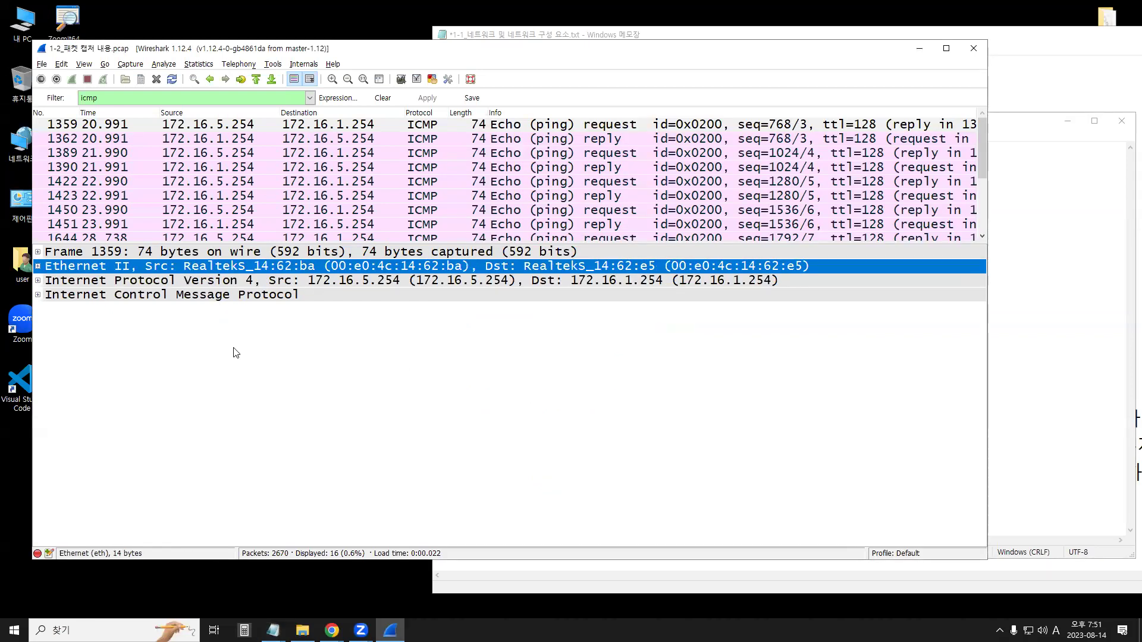
click(483, 571)
click(306, 469)
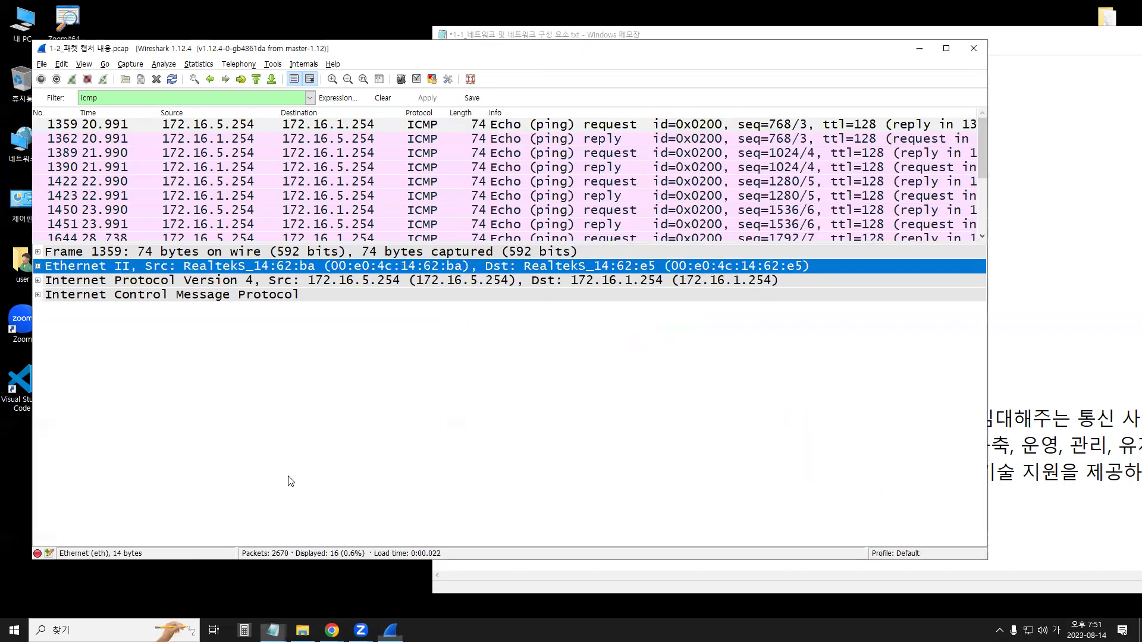
mouse_move(273, 631)
click(339, 595)
key(Down)
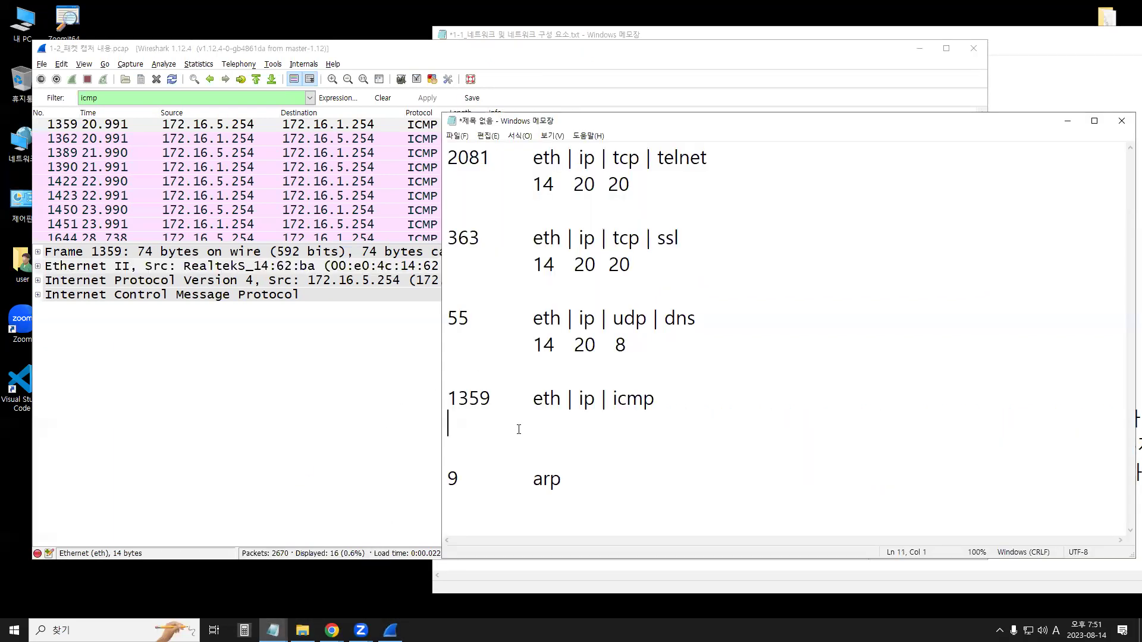
key(Tab)
text(14   20)
drag(658, 396, 614, 397)
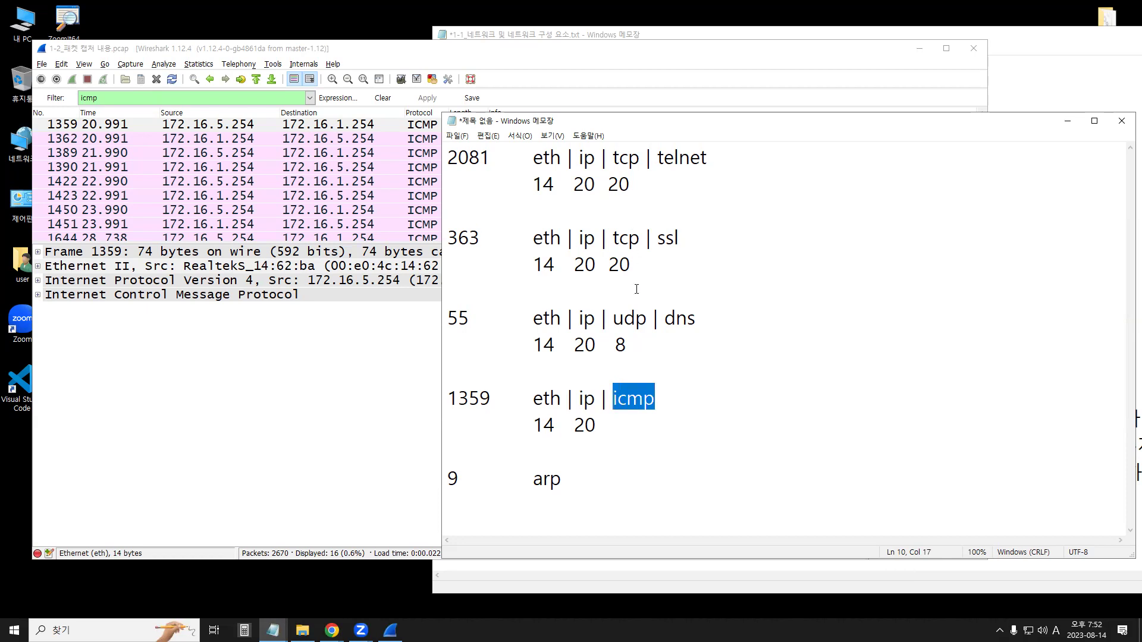
double_click(590, 393)
drag(570, 403, 534, 405)
click(550, 469)
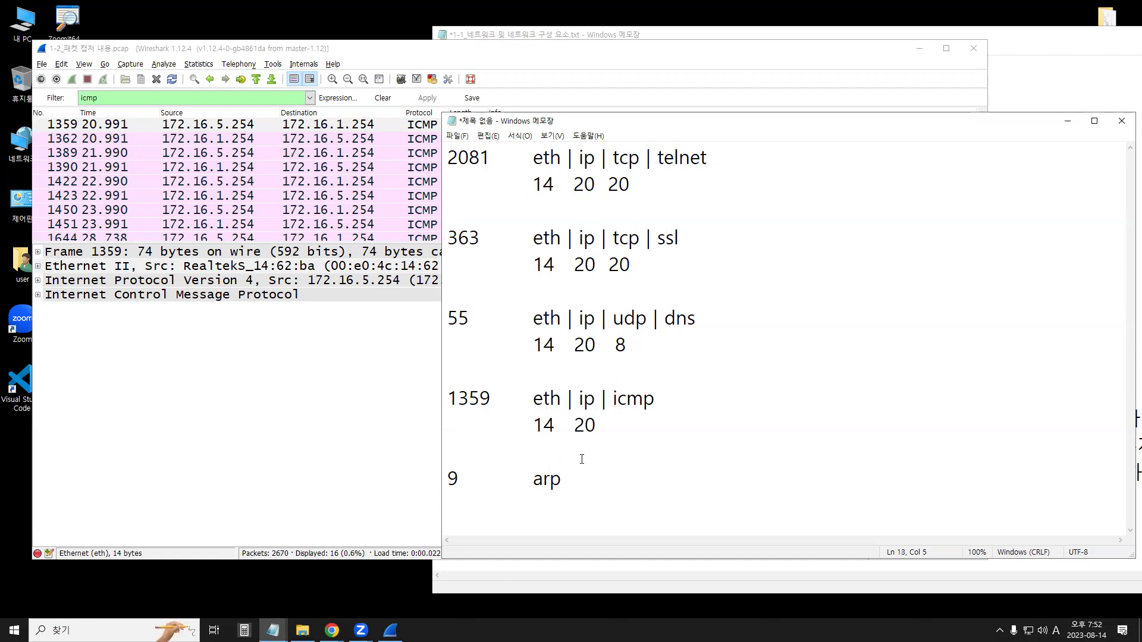
Filter the Wireshark capture by arp and select the Address Resolution Protocol layer of packet 9
drag(569, 482, 541, 478)
double_click(115, 100)
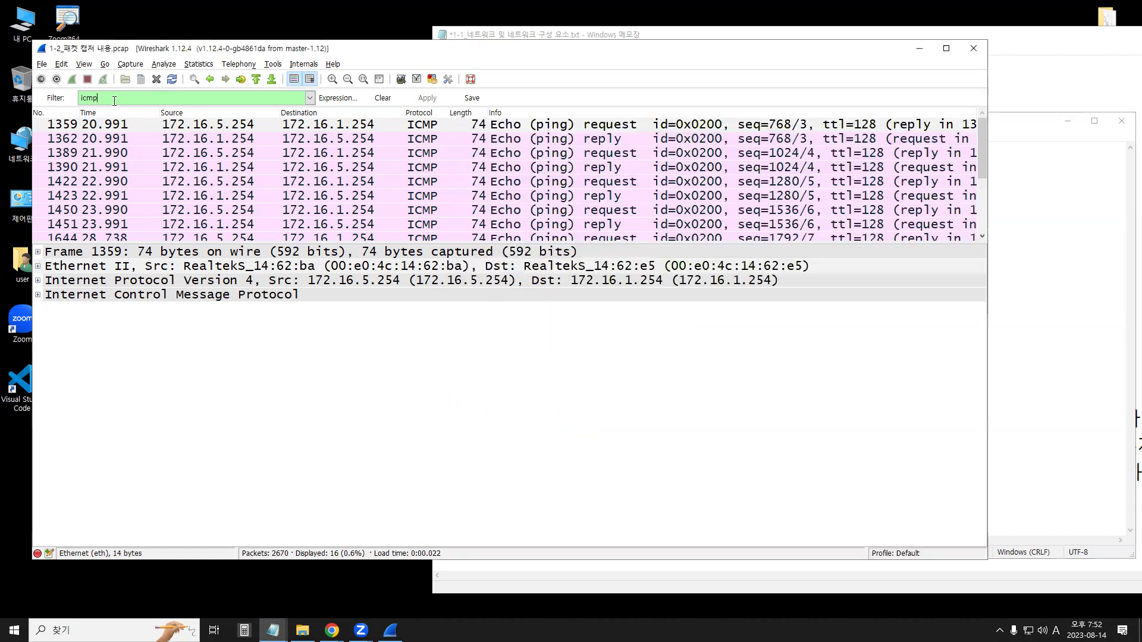
text(arp)
key(Return)
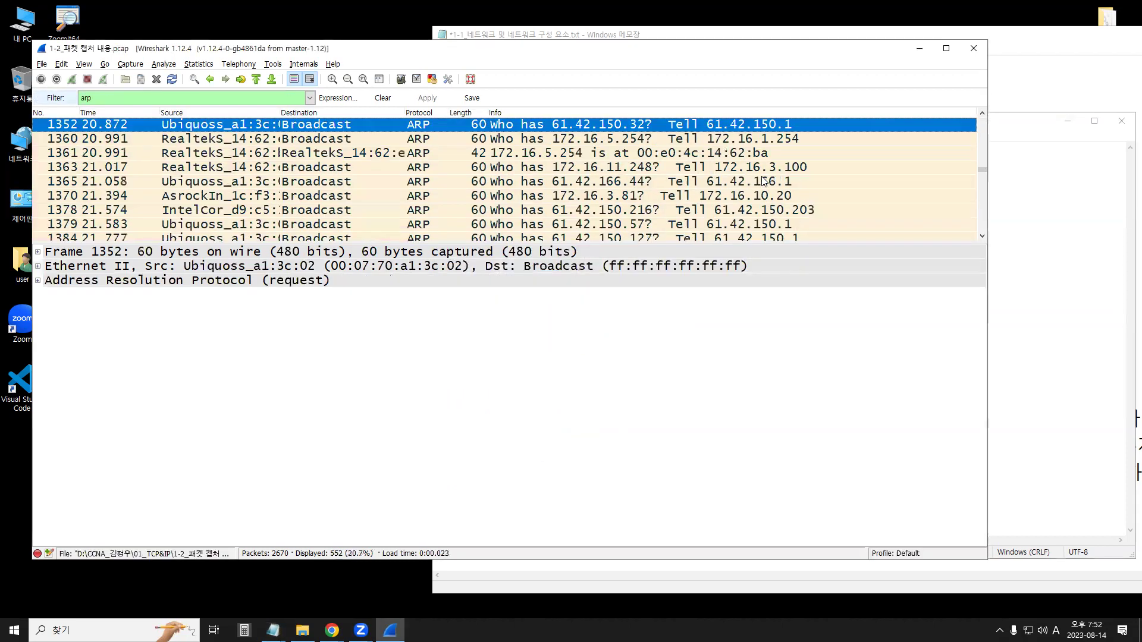
scroll(981, 143, up, 10)
scroll(980, 123, up, 20)
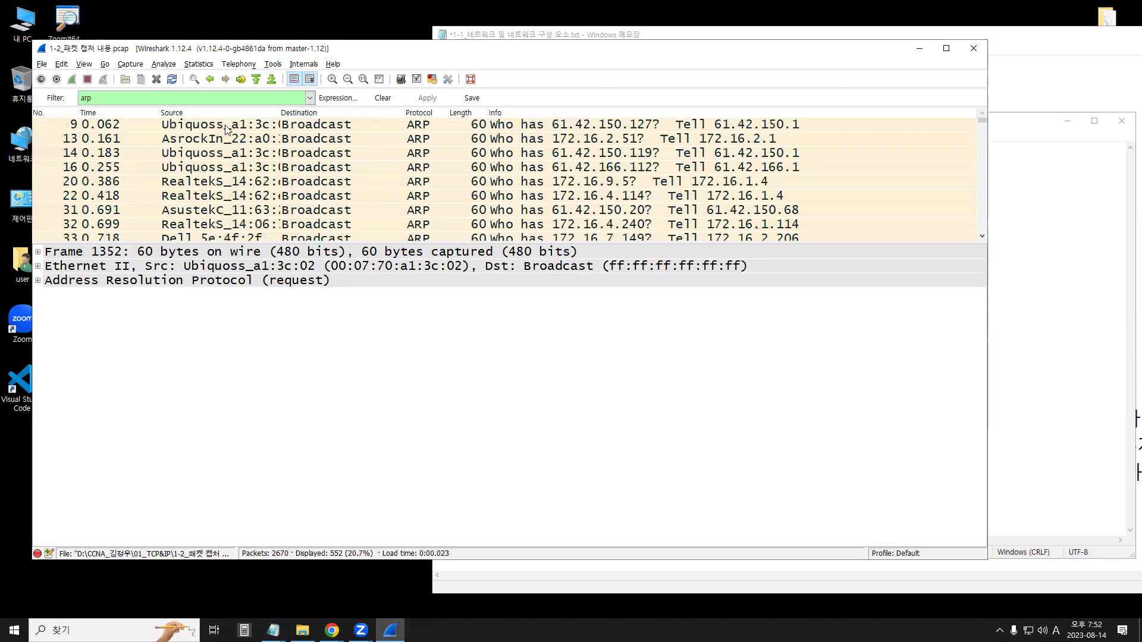
click(98, 126)
click(116, 283)
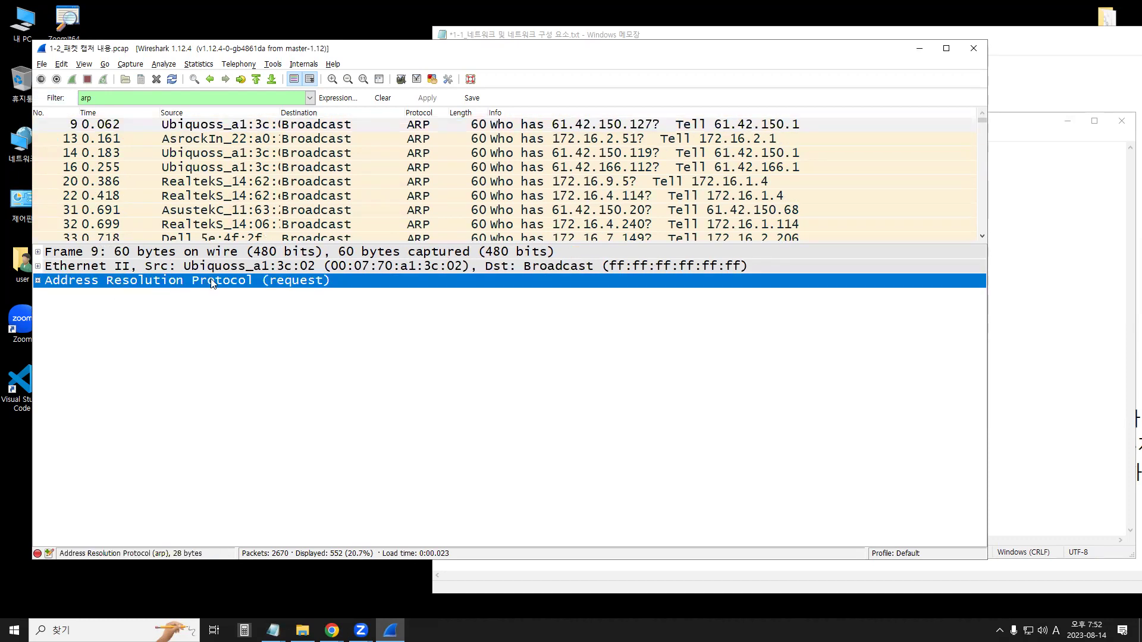
Check the byte sizes of packet 9's Ethernet II, Address Resolution Protocol and Frame layers
click(151, 271)
click(148, 282)
click(151, 271)
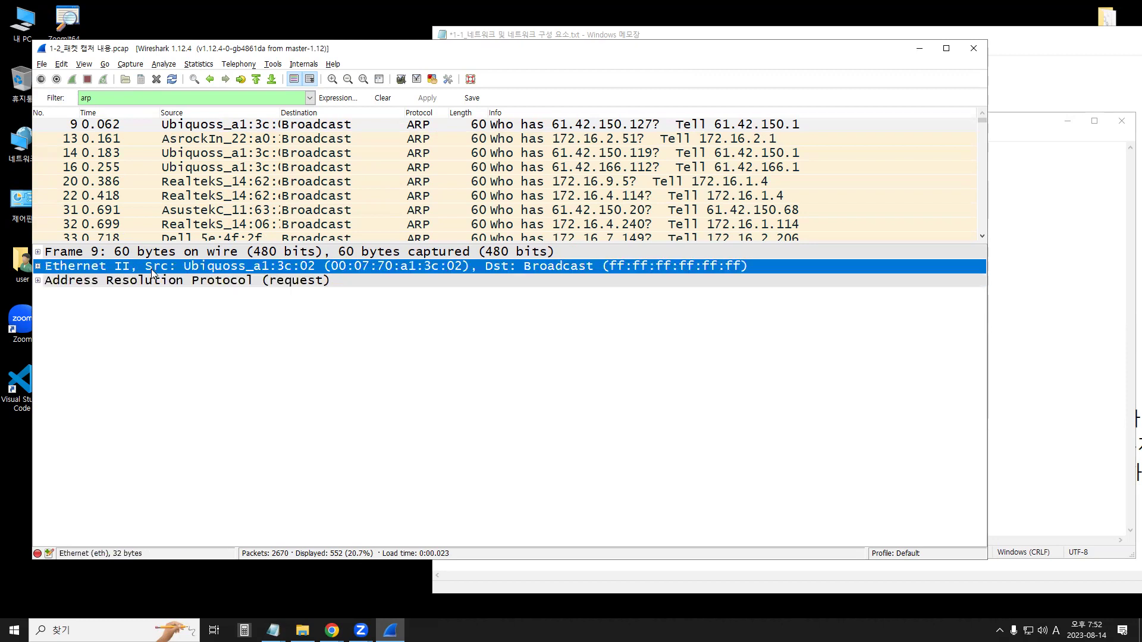
click(152, 283)
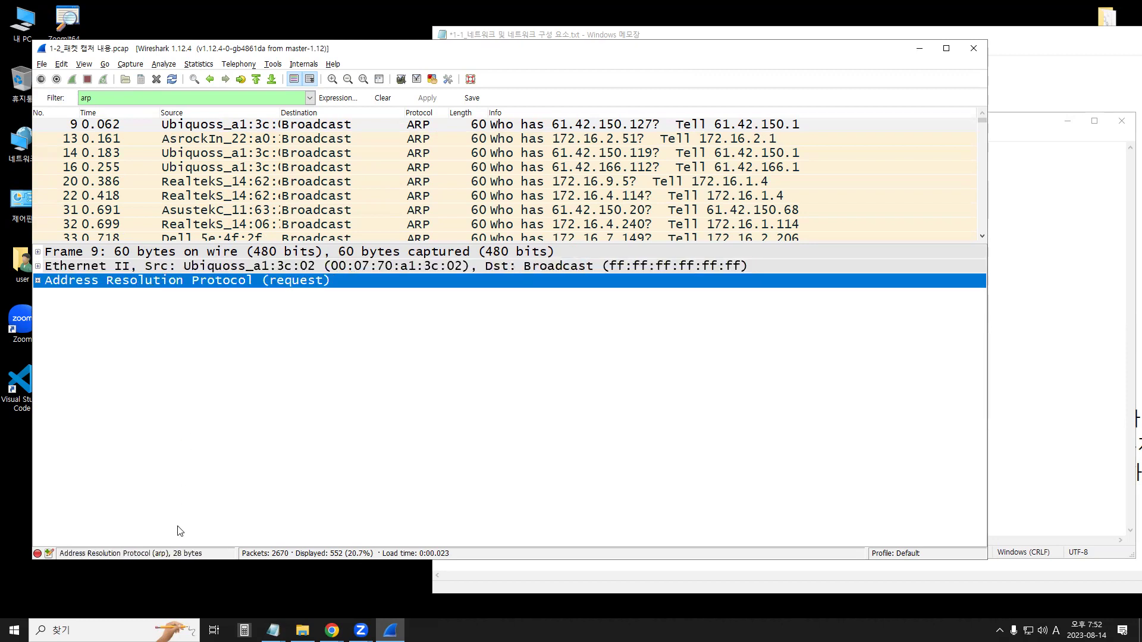
click(162, 267)
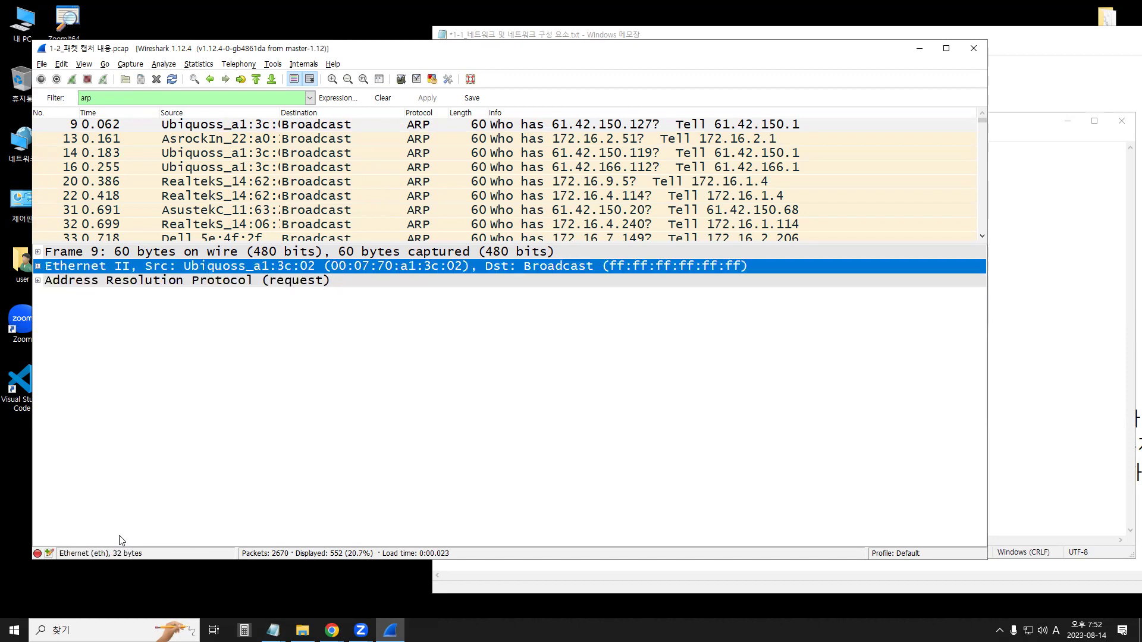
click(146, 253)
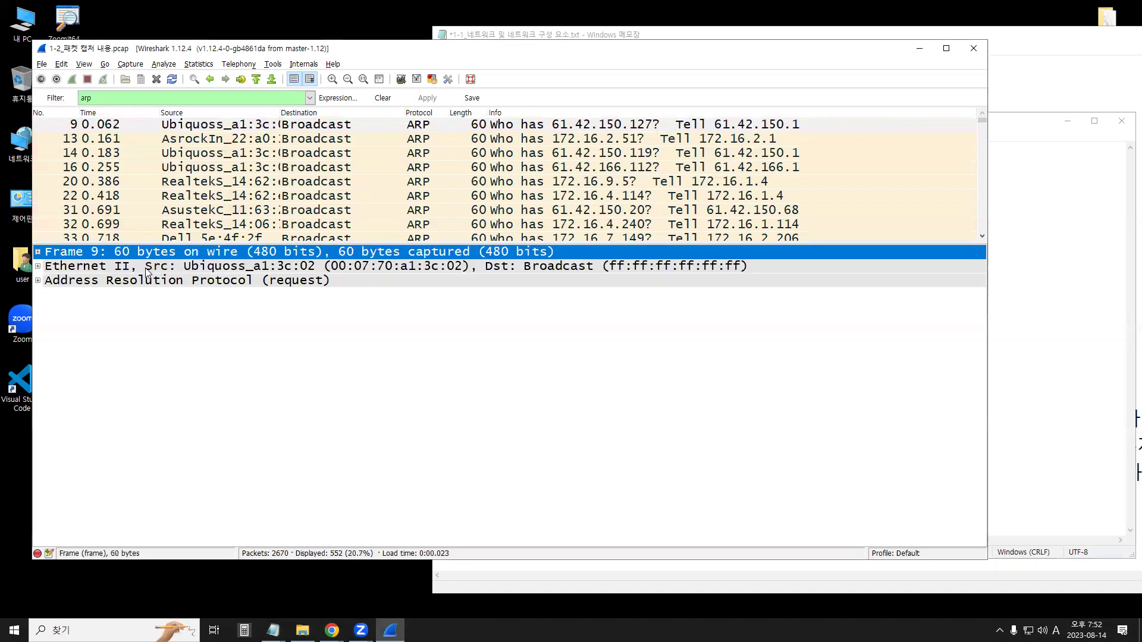
click(153, 280)
Return to the untitled Notepad notes and copy "eth |" from the 1359 line in front of arp on the 9 line
click(519, 578)
click(352, 446)
mouse_move(273, 630)
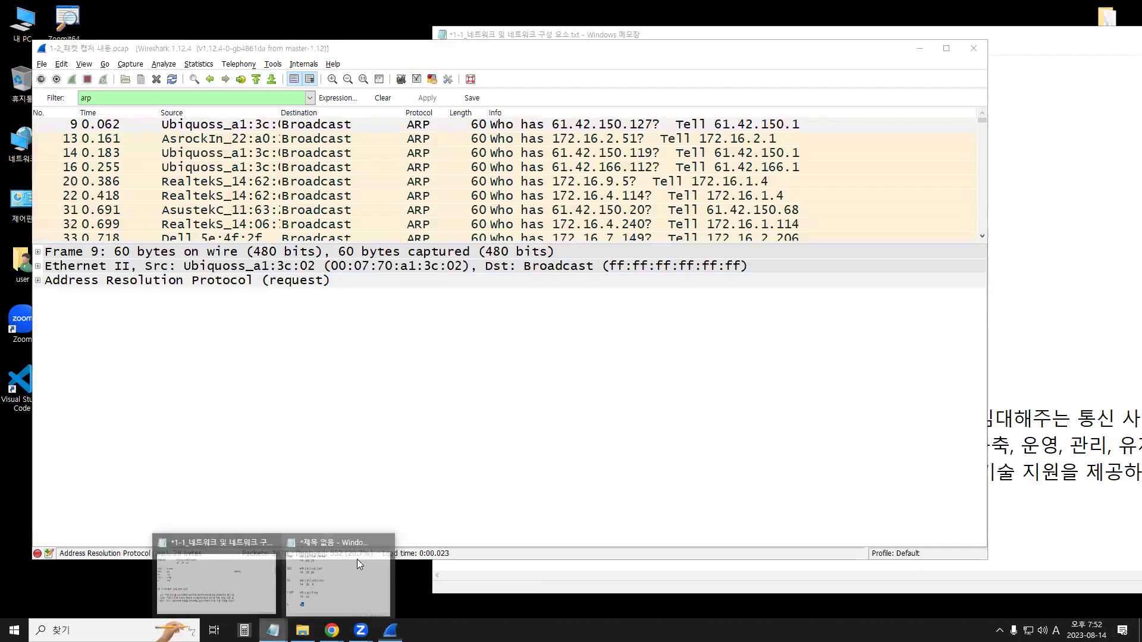
click(345, 573)
drag(573, 400, 537, 400)
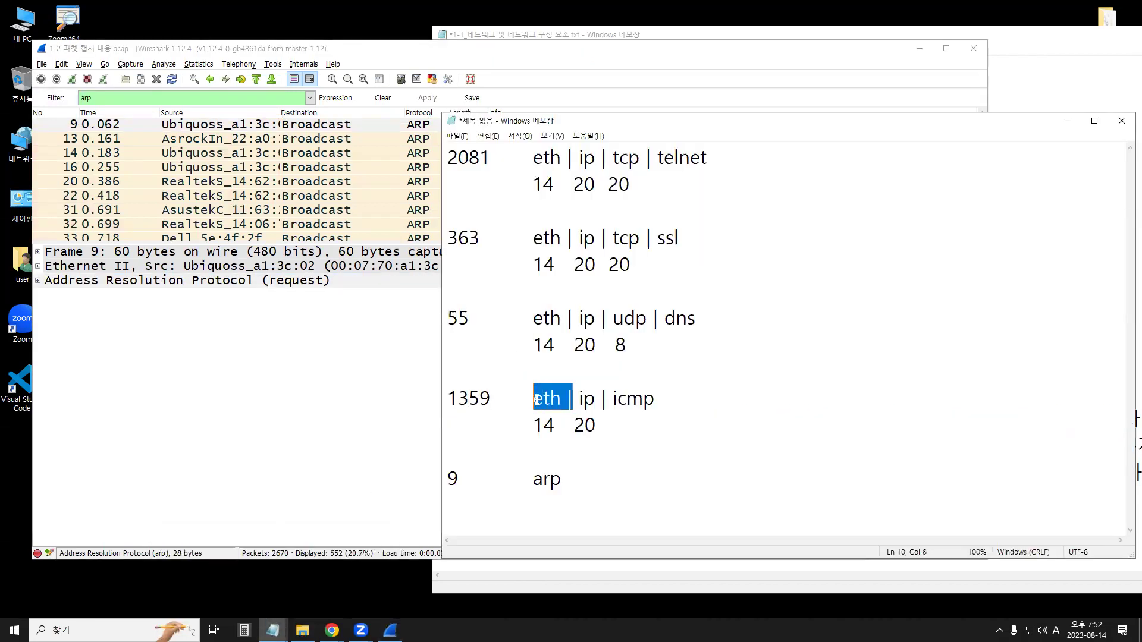
key(ctrl+c)
click(527, 470)
key(ctrl+v)
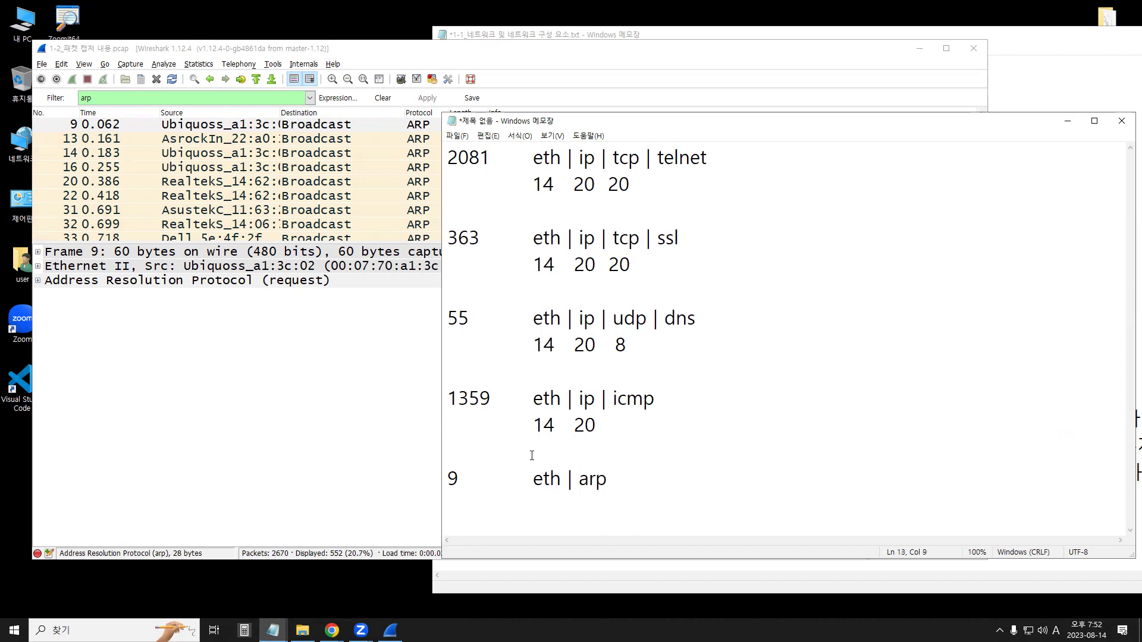
drag(606, 480, 589, 480)
click(711, 319)
Check packet 9's Ethernet size in Wireshark and record 32 below eth on the 9 line of the notes
drag(562, 477, 524, 474)
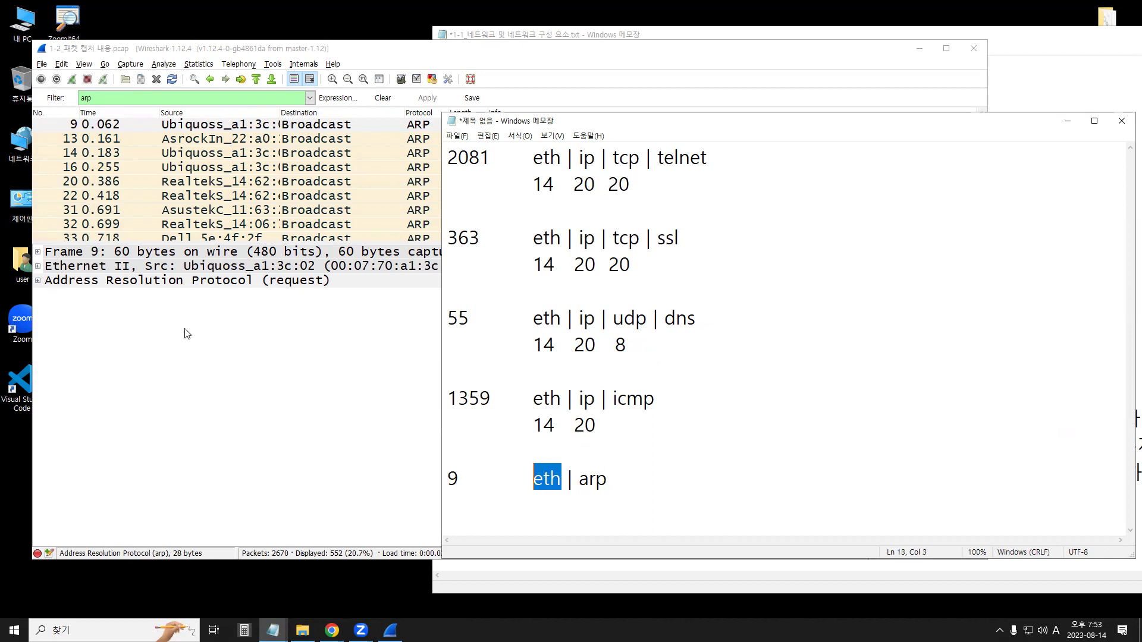
click(126, 267)
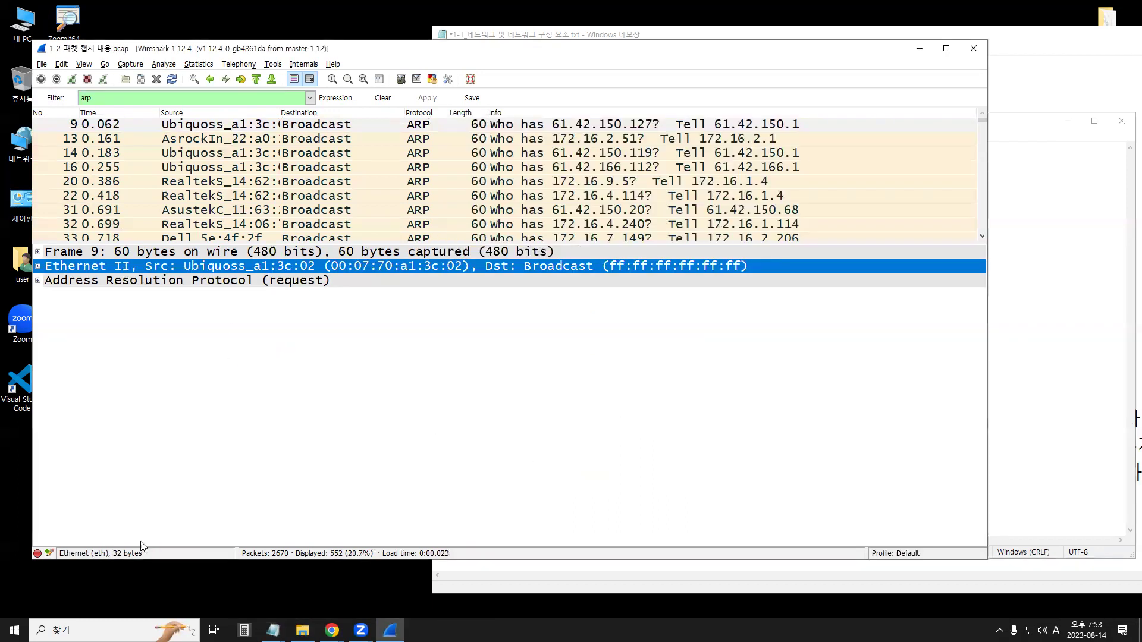
click(563, 570)
click(361, 428)
mouse_move(273, 629)
click(304, 592)
click(642, 477)
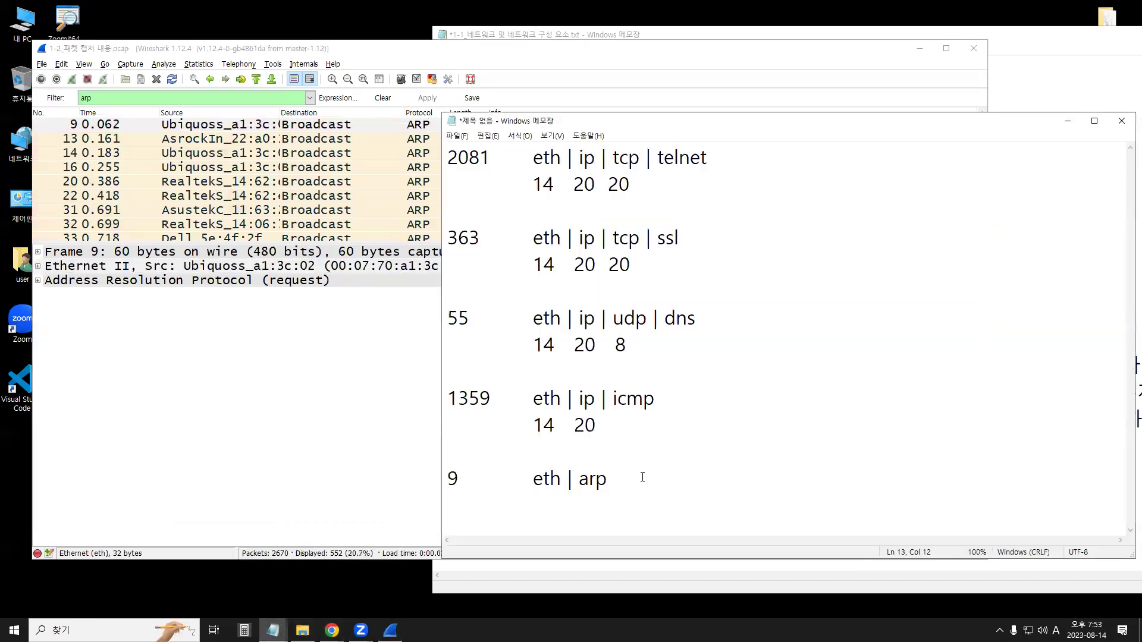
key(Return)
key(Tab)
text(32)
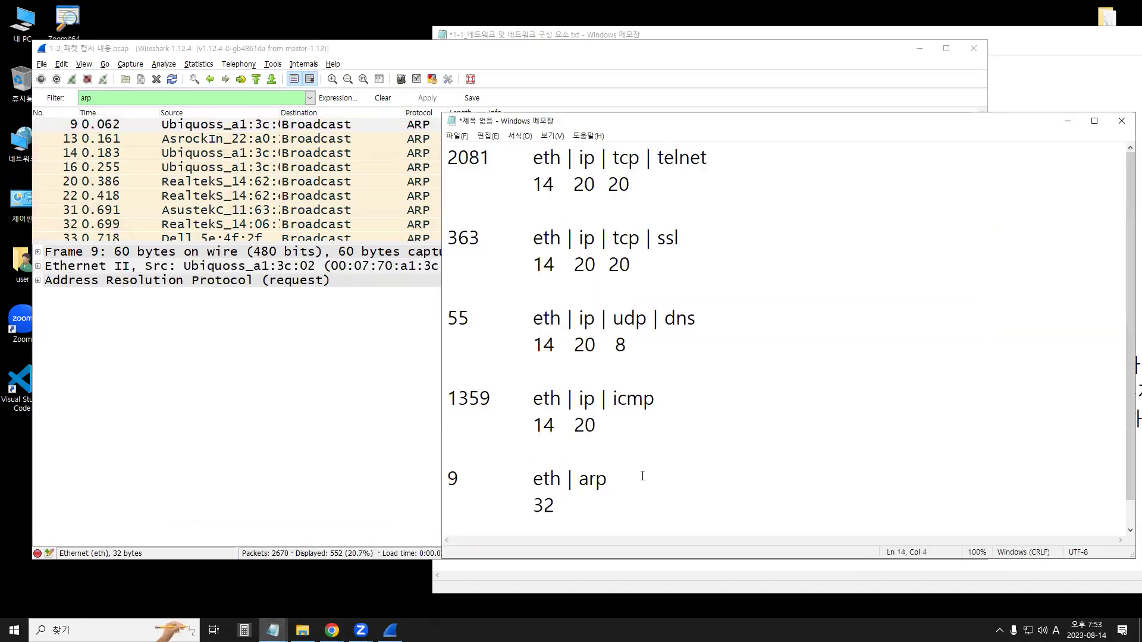
Compare the Ethernet sizes in the notes and examine the Padding field in packet 9's Ethernet II layer
double_click(543, 184)
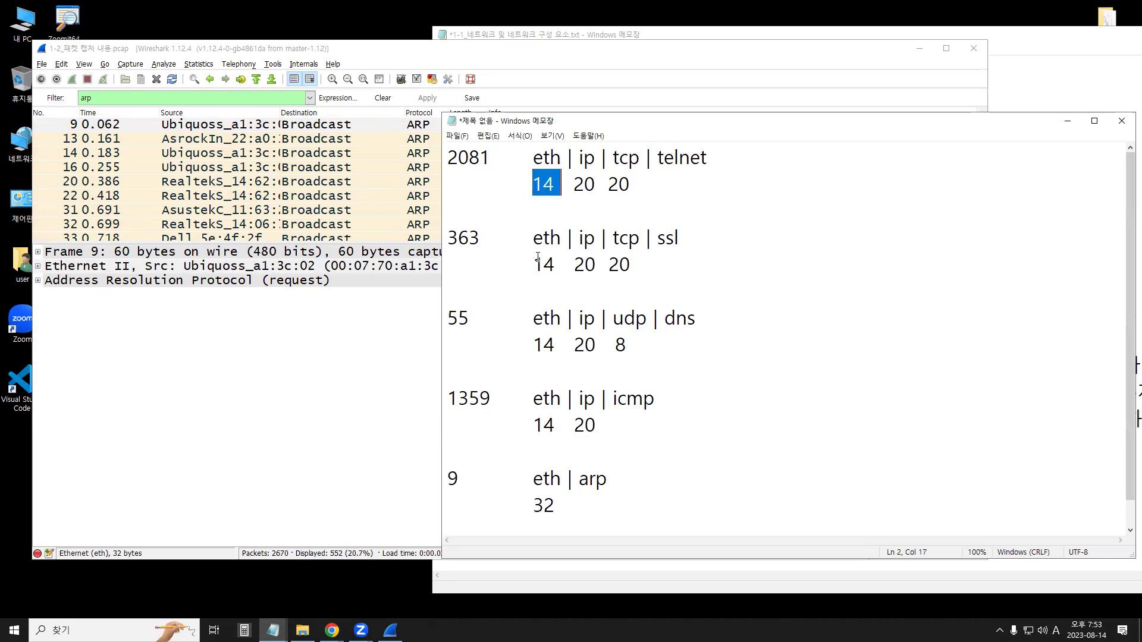
drag(526, 511, 560, 504)
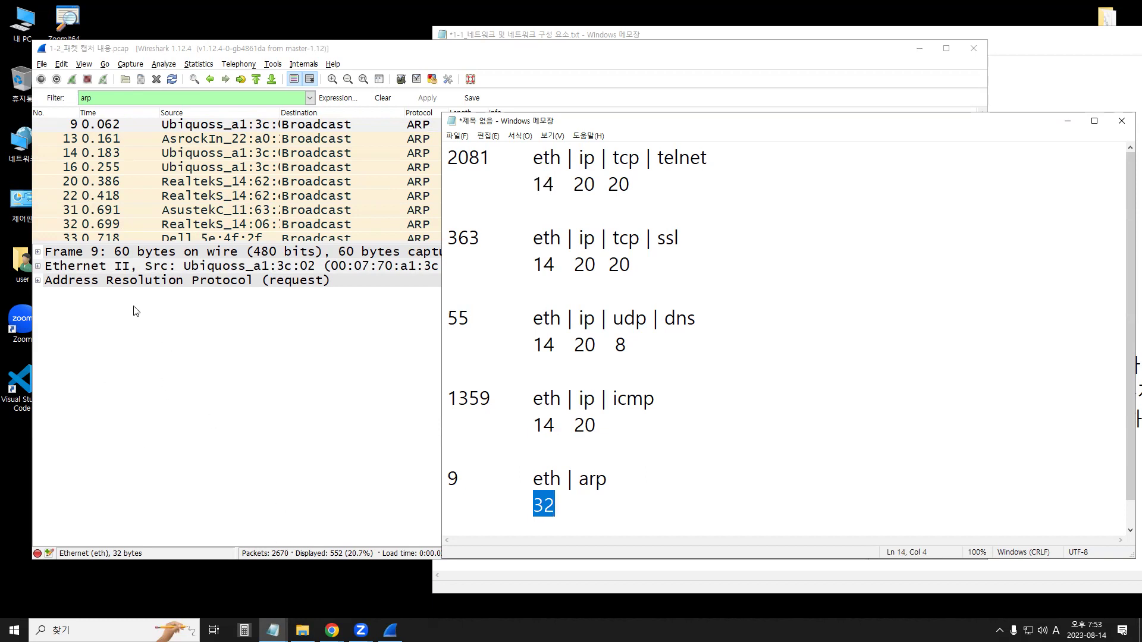
click(39, 265)
click(38, 266)
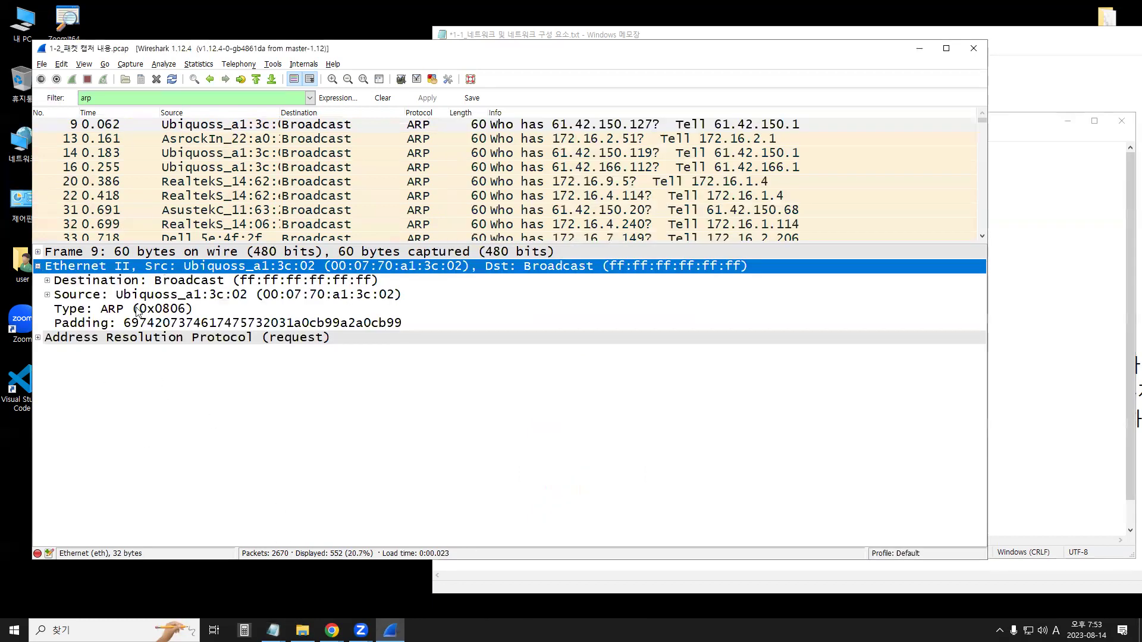
click(110, 327)
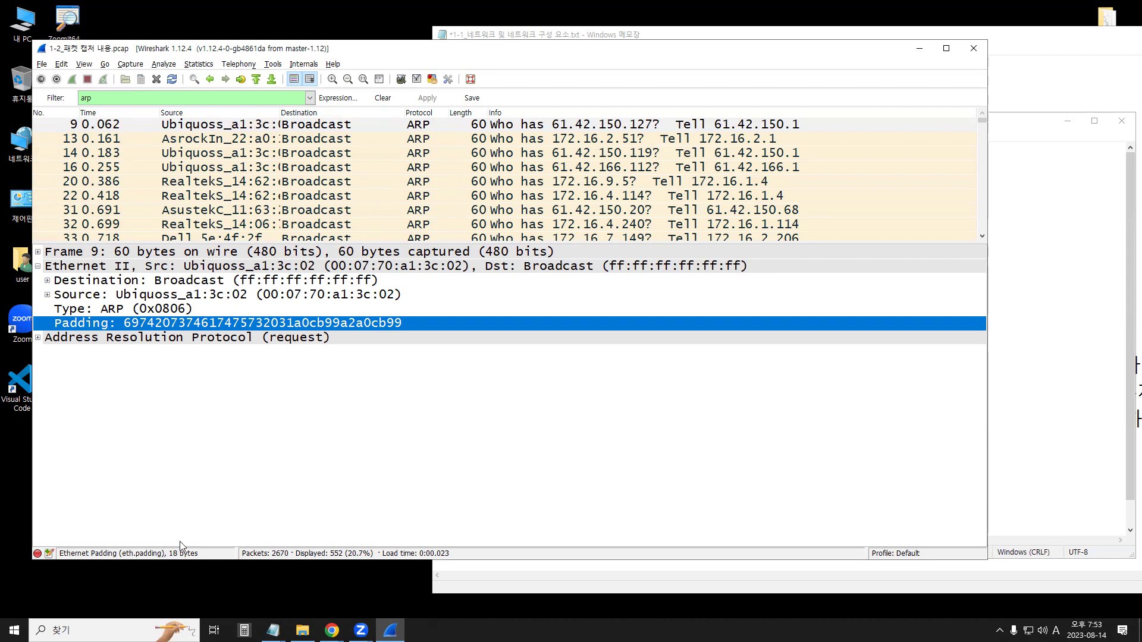
click(484, 569)
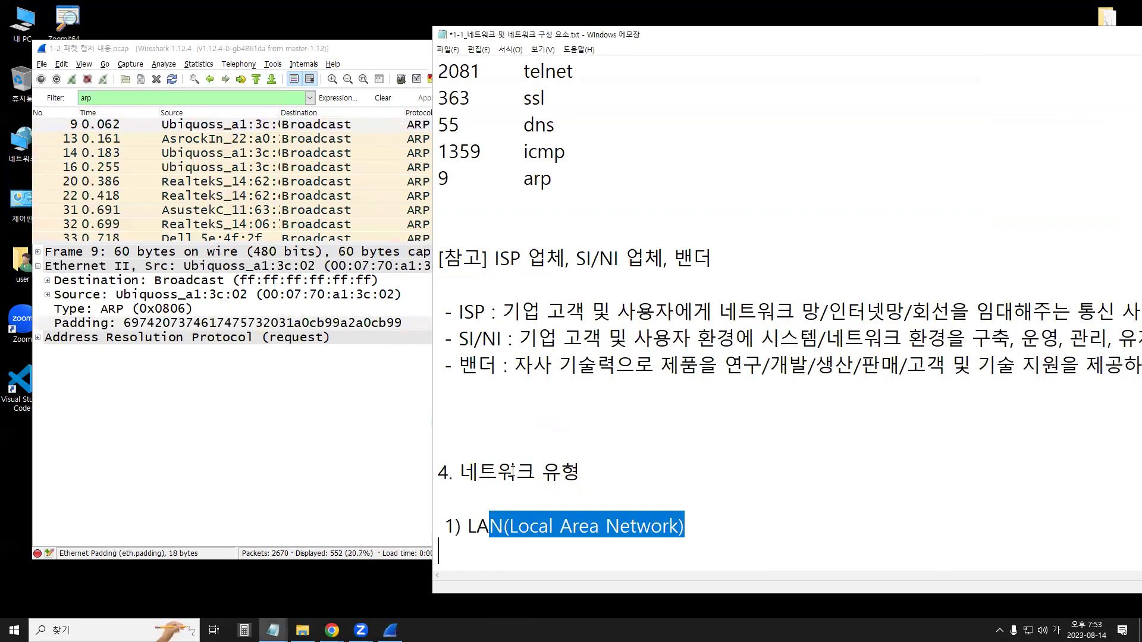
click(342, 407)
mouse_move(273, 630)
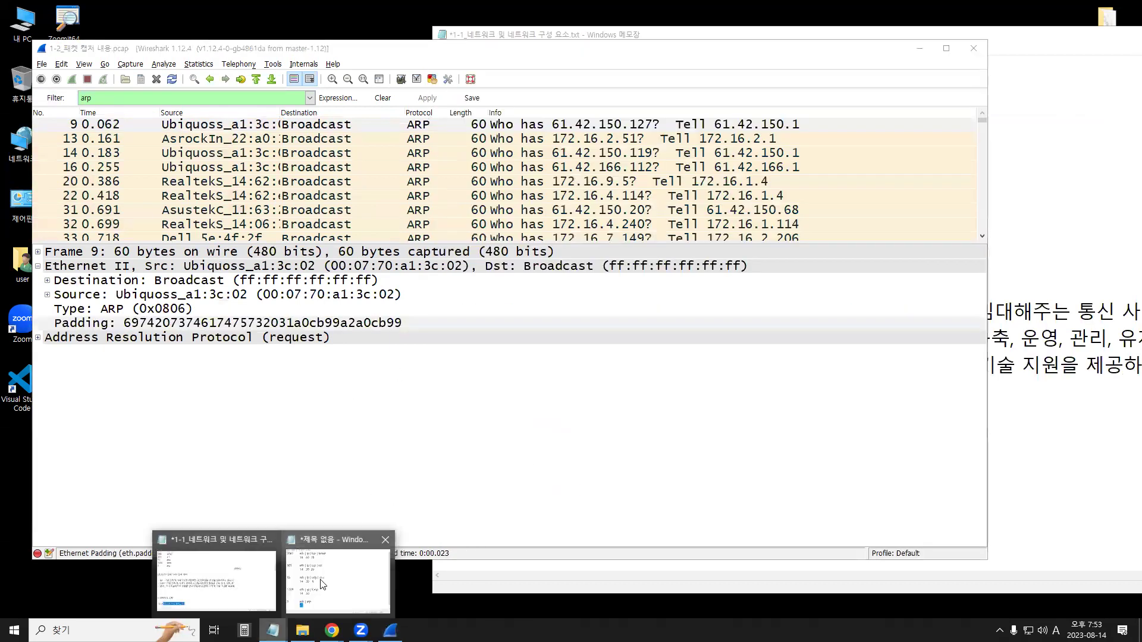
click(324, 580)
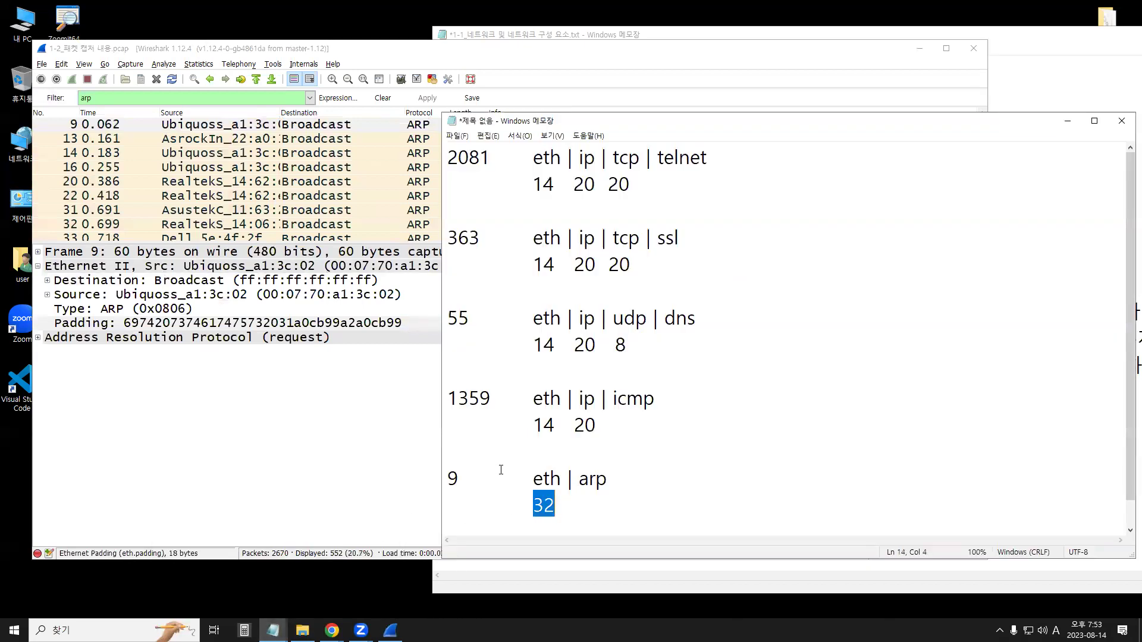
click(38, 266)
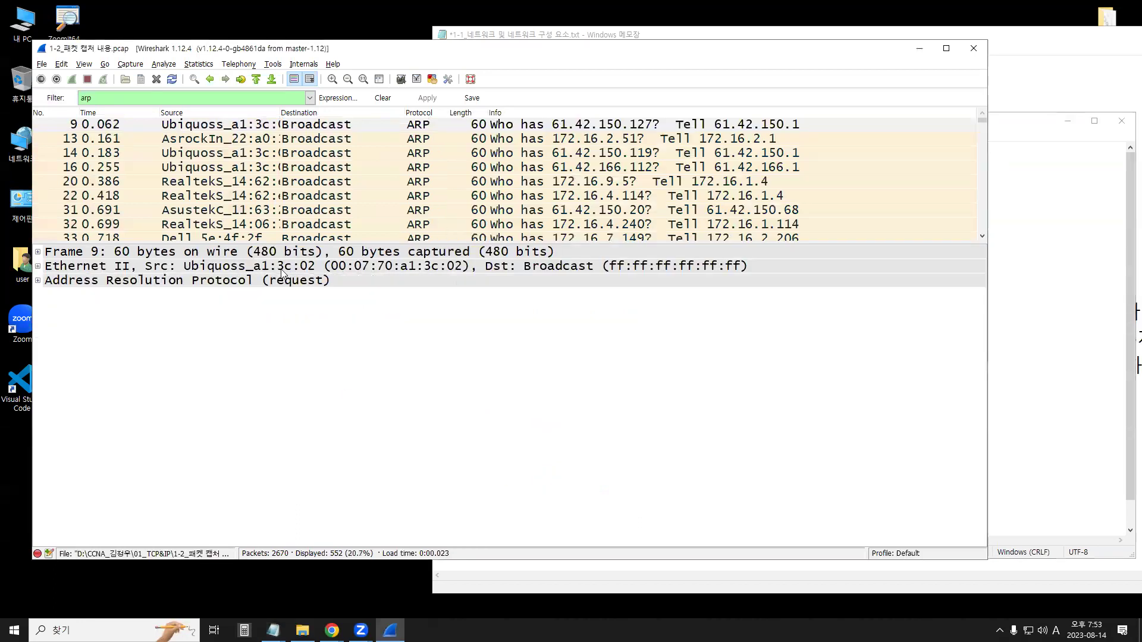
Bring the untitled Notepad notes to the front and enlarge their window to fit all the packet lines
click(958, 264)
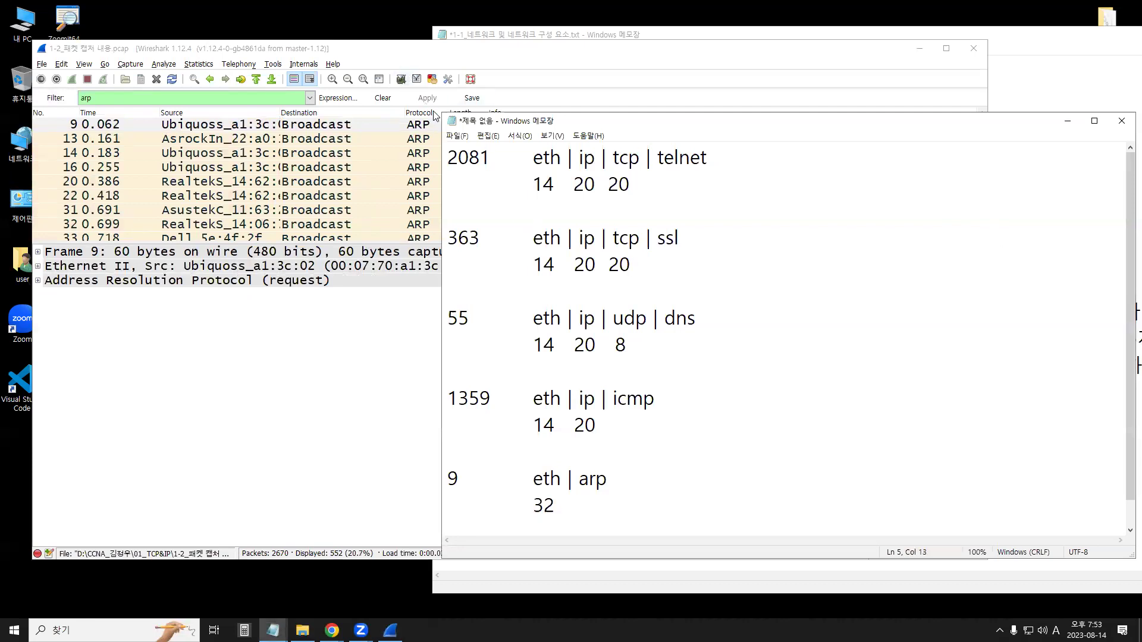
drag(442, 113, 492, 430)
click(485, 467)
Switch to Wireshark, filter the capture by tcp and select HTTP packet 98
click(390, 629)
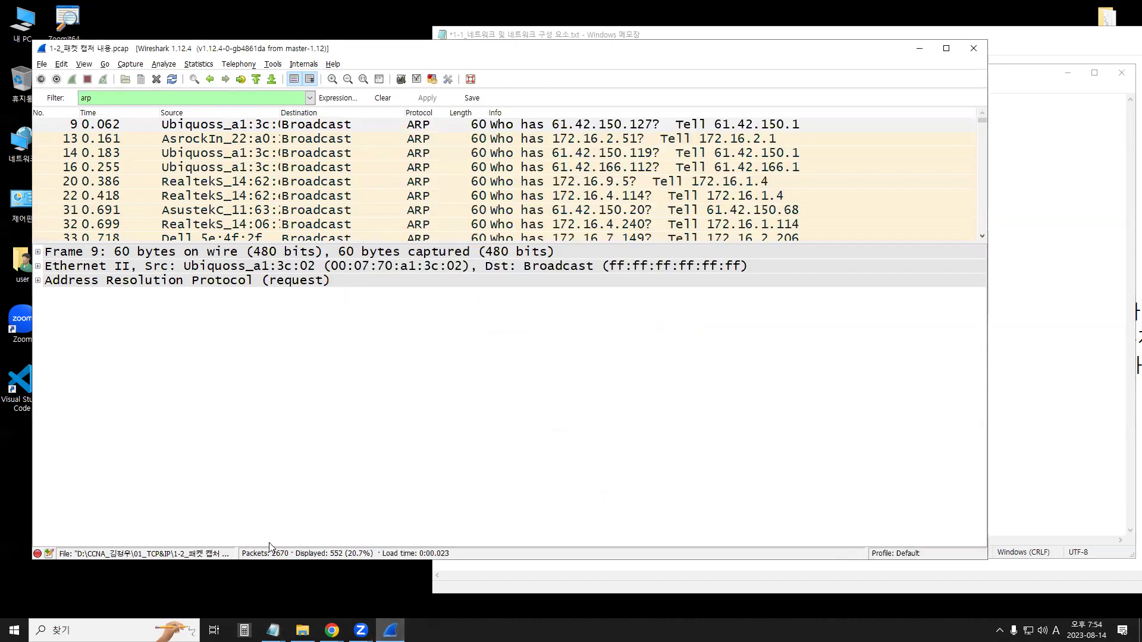
double_click(100, 97)
text(t)
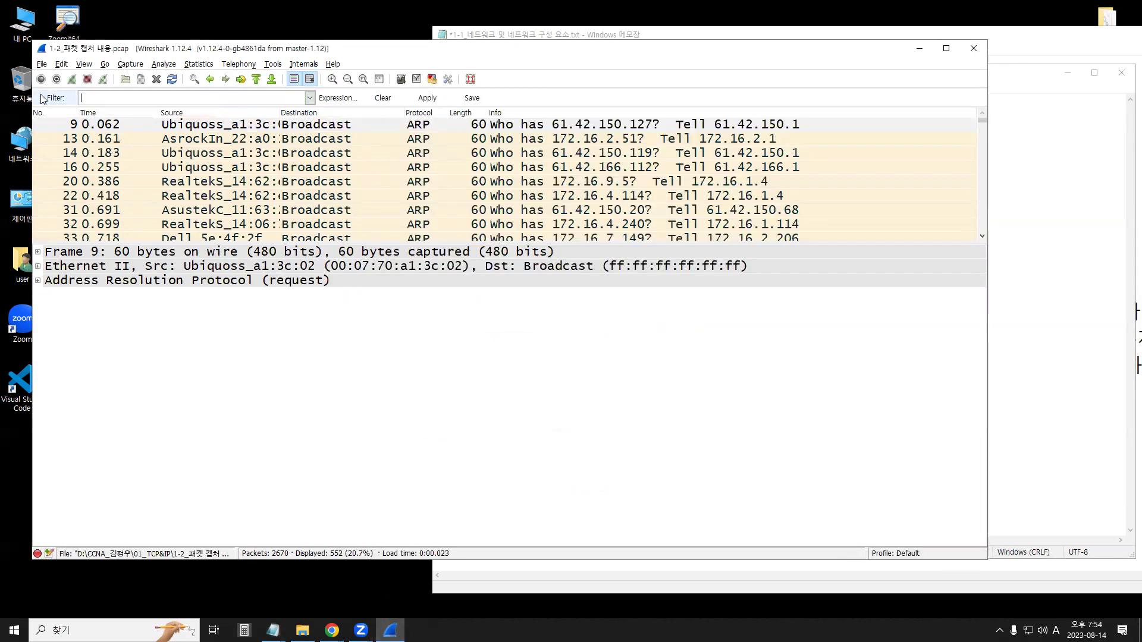
text(cp)
key(Return)
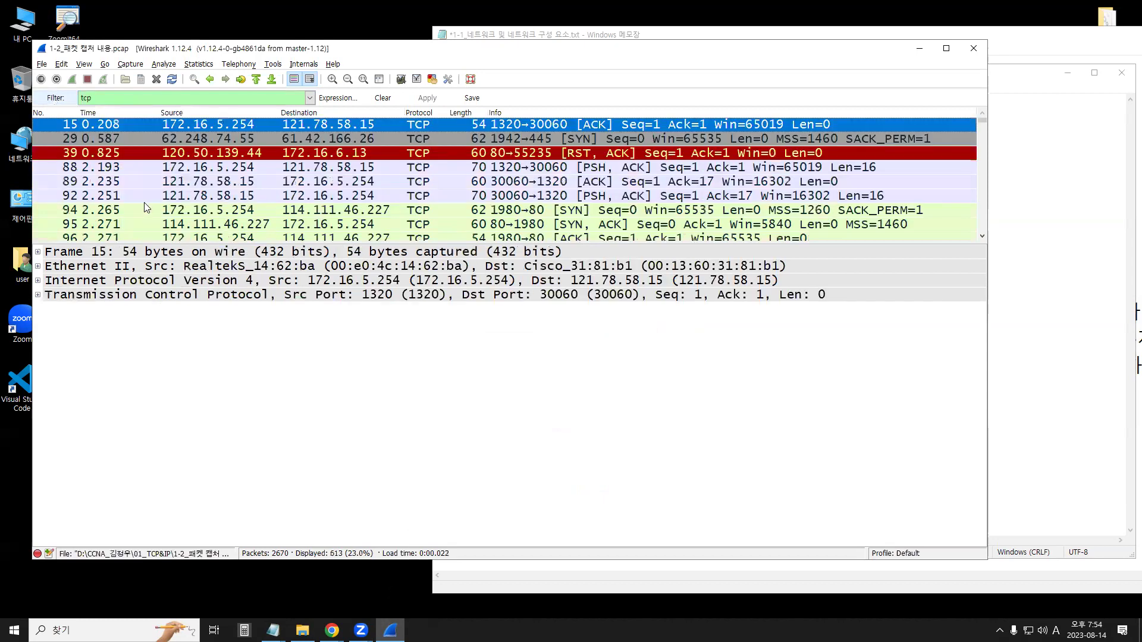
scroll(144, 197, down, 1)
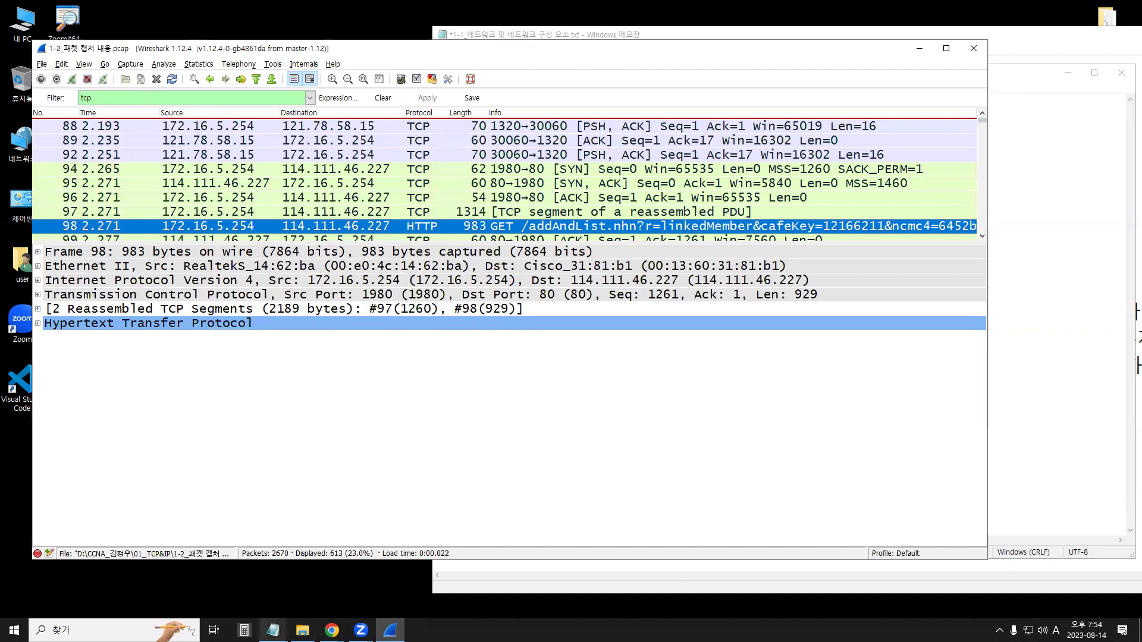
Switch to the "1-1_네트워크 및 네트워크 구성 요소.txt" notes and move the window so the full text lines fit on screen
click(273, 630)
click(290, 576)
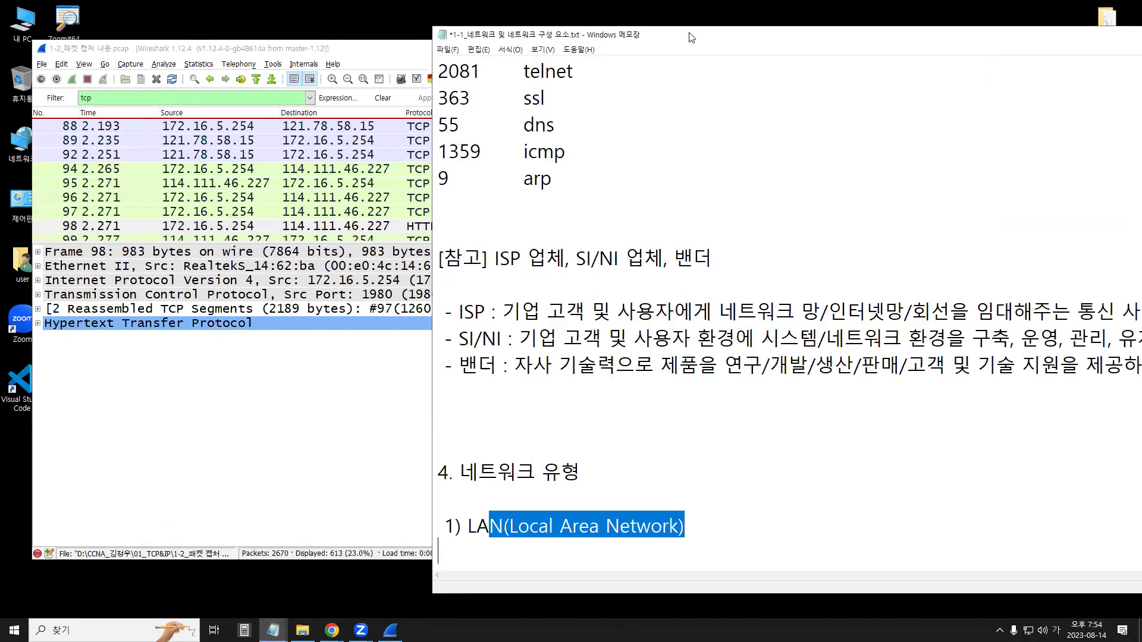
drag(670, 46, 280, 58)
click(191, 402)
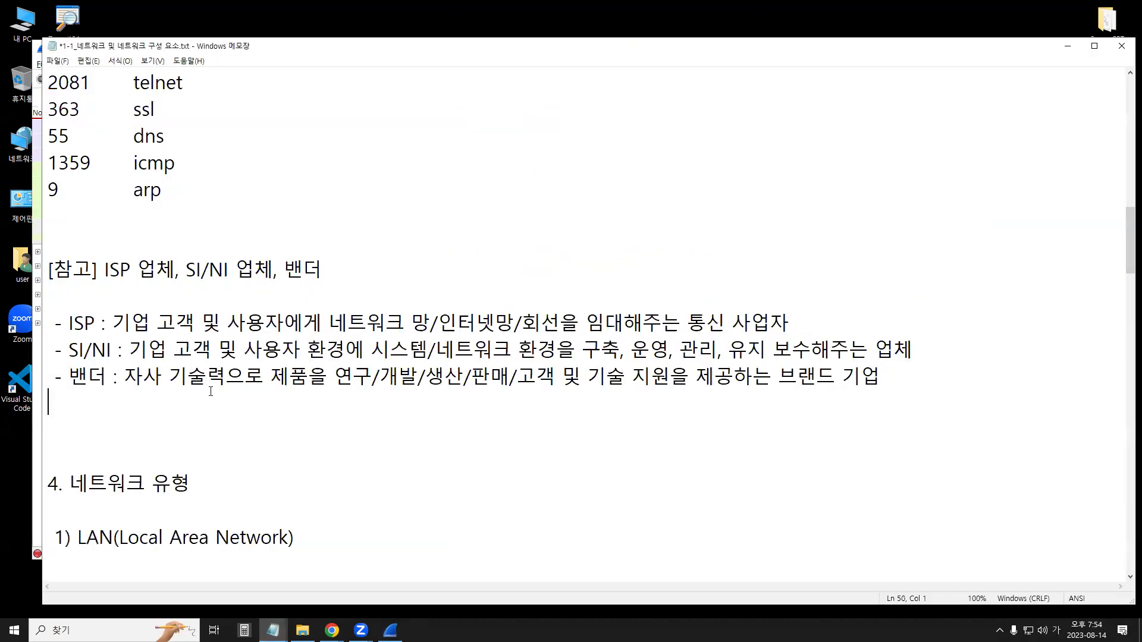
Read through the ISP definition in the [참고] section, highlighting its phrases about leasing network lines to customers
drag(193, 482, 64, 480)
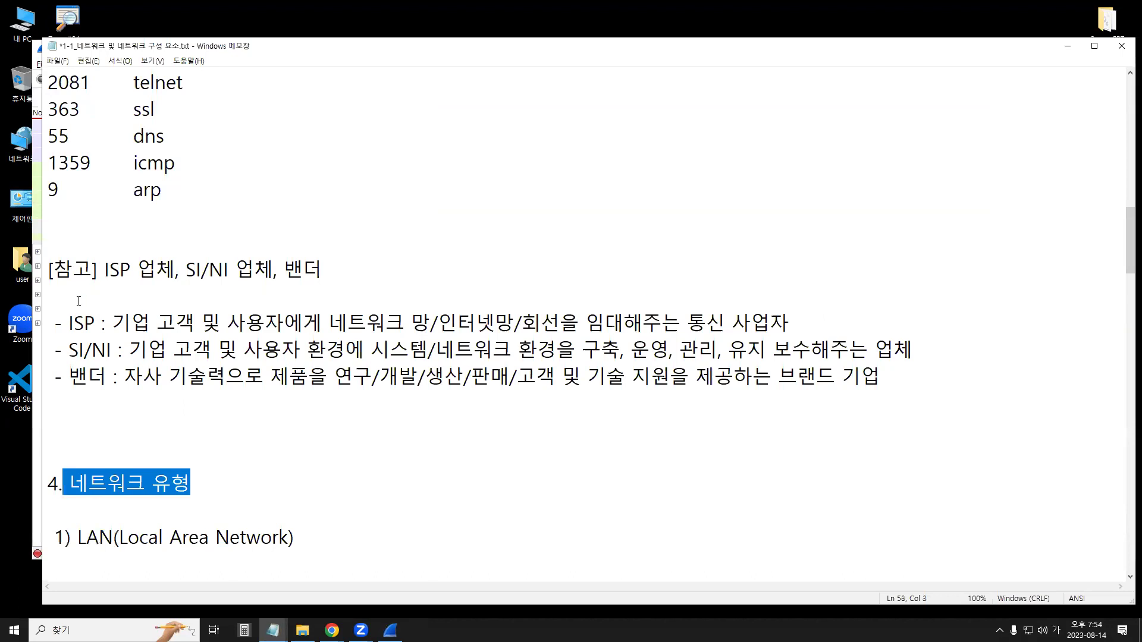
drag(49, 314, 419, 381)
click(420, 393)
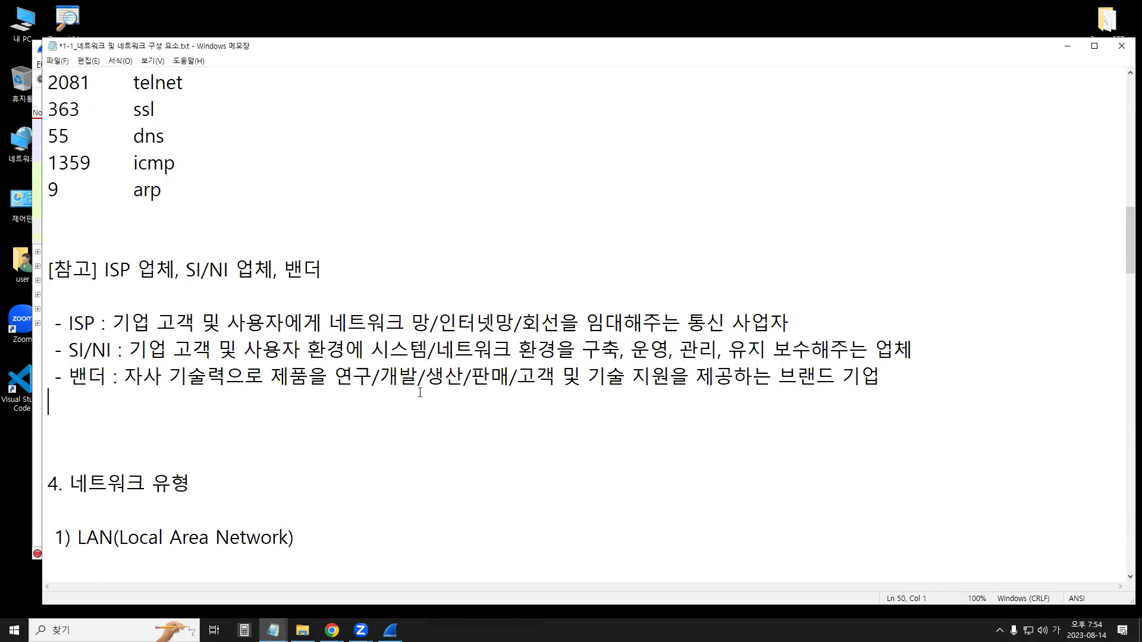
drag(68, 323, 93, 323)
click(74, 323)
drag(112, 323, 773, 329)
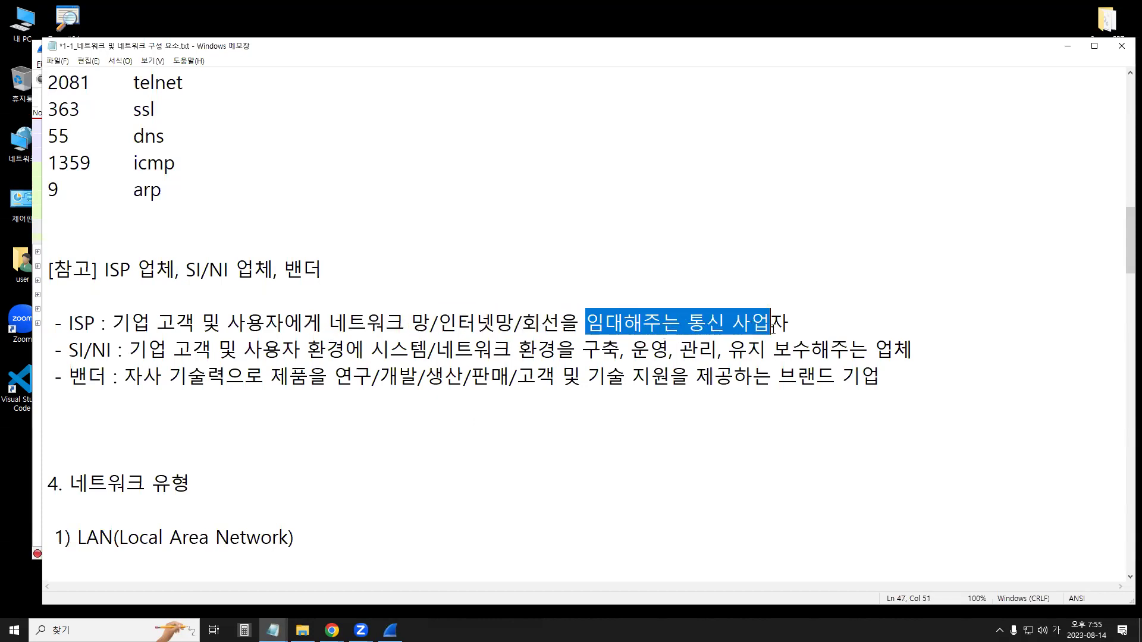
click(773, 329)
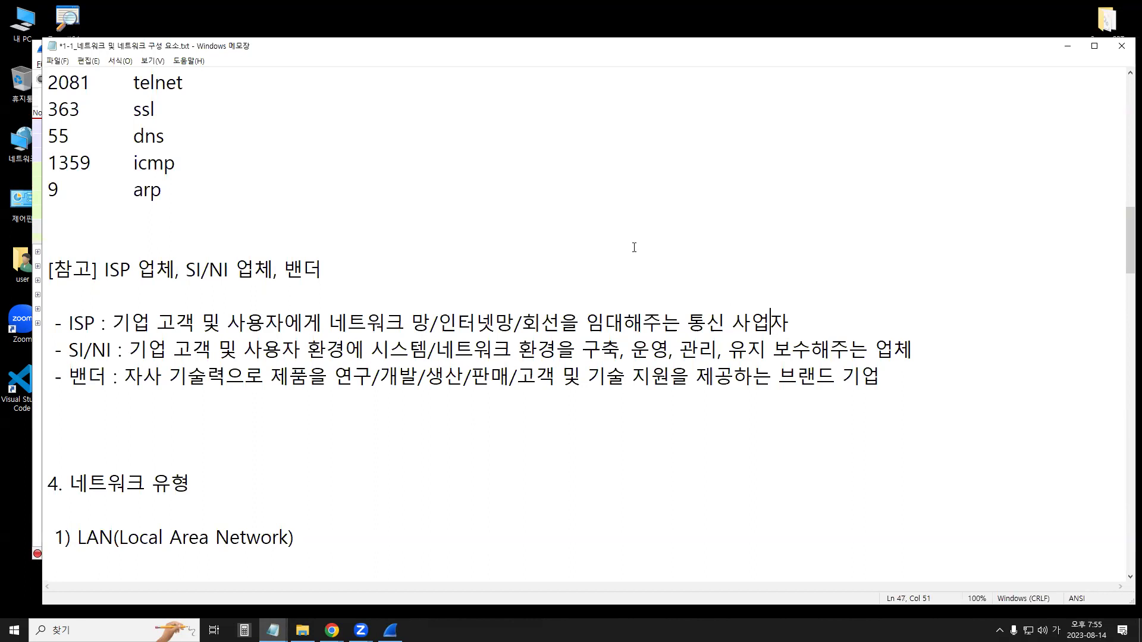
drag(129, 320, 321, 311)
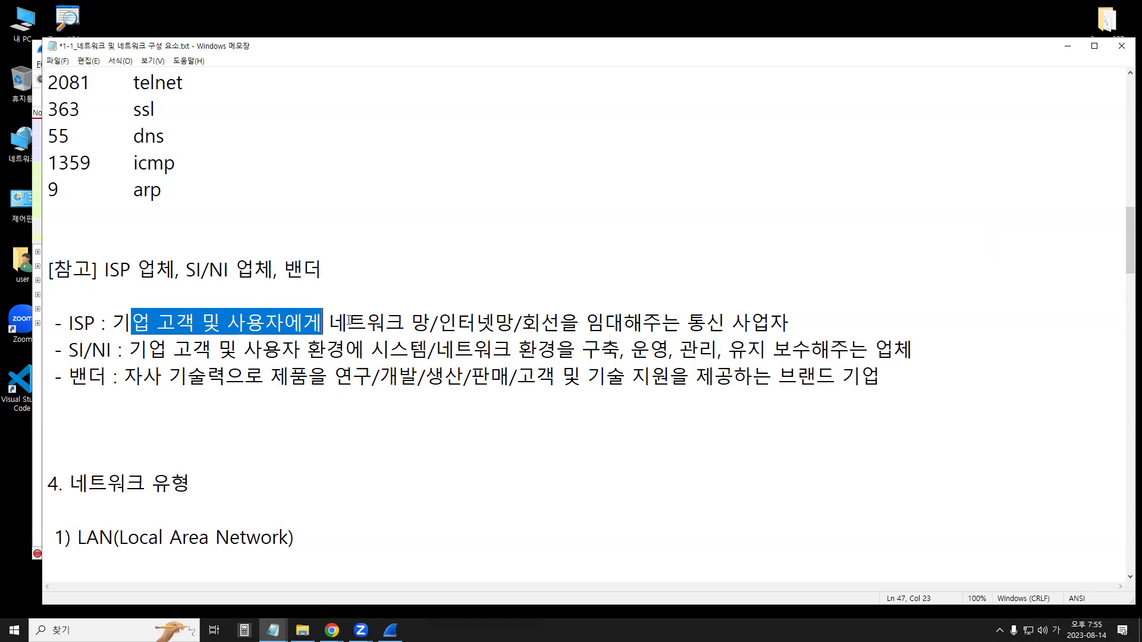
key(shift+Home)
key(shift+Up)
shift+click(621, 321)
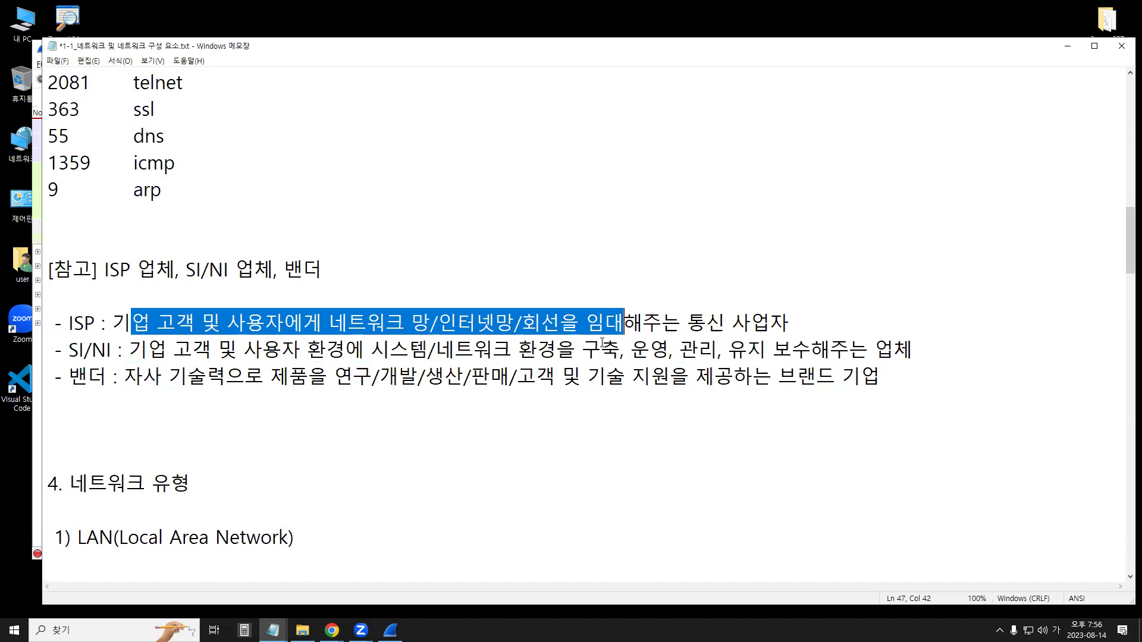
Read through the SI/NI definition in the [참고] section, highlighting the term and its description of building and operating networks
click(324, 370)
mouse_move(69, 353)
mouse_down()
mouse_move(112, 351)
mouse_move(85, 351)
mouse_up()
click(89, 351)
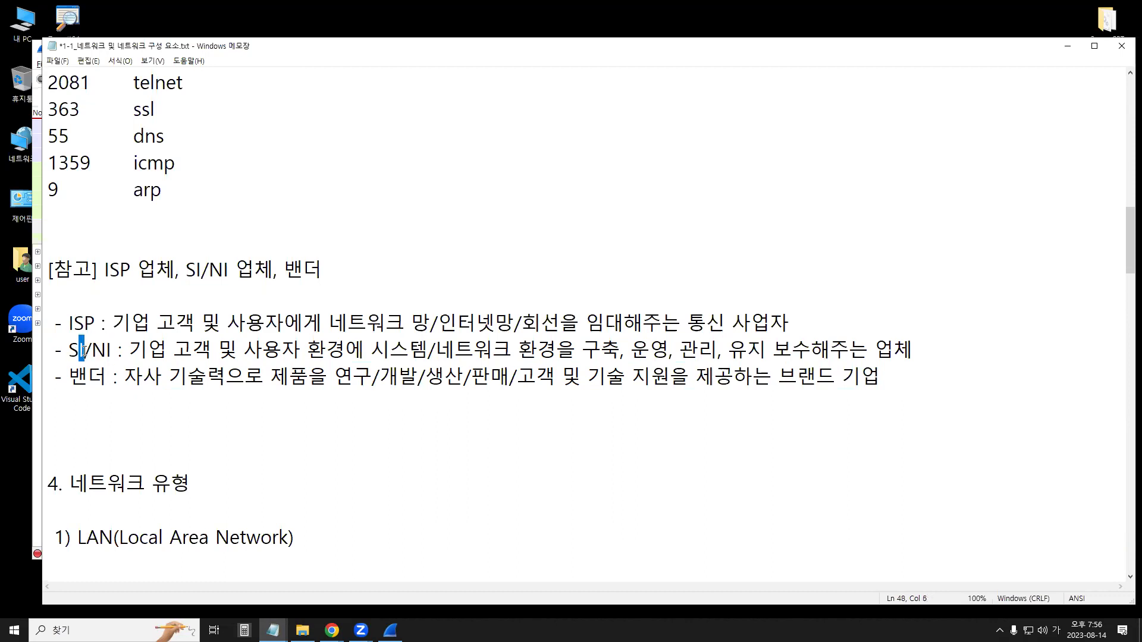
click(84, 351)
drag(61, 350, 112, 351)
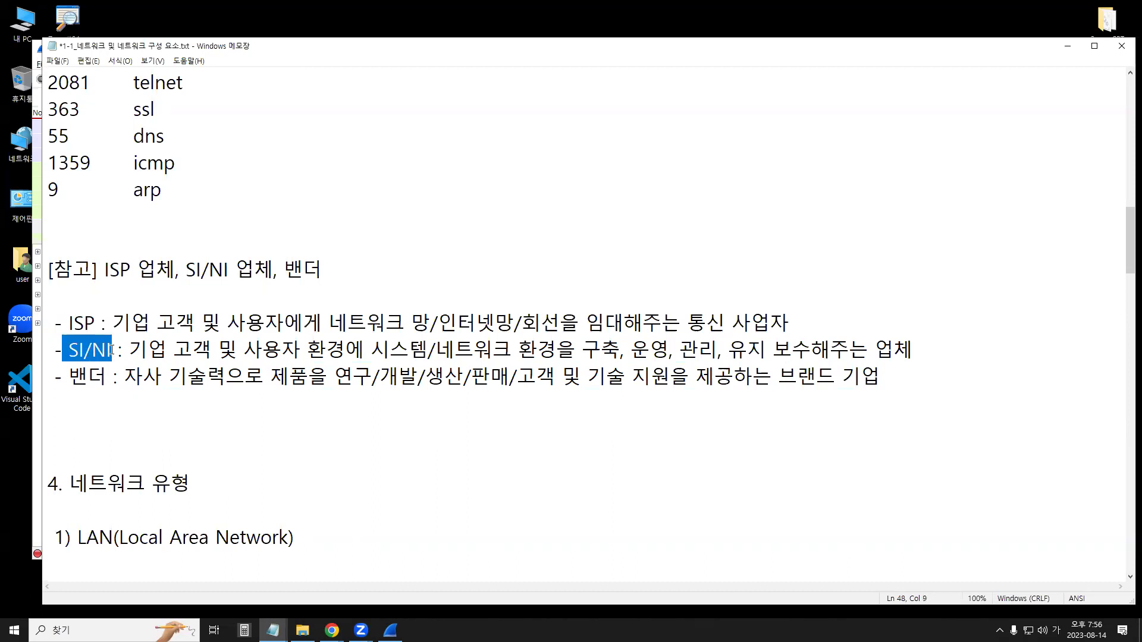
drag(129, 352, 622, 350)
click(654, 350)
click(697, 350)
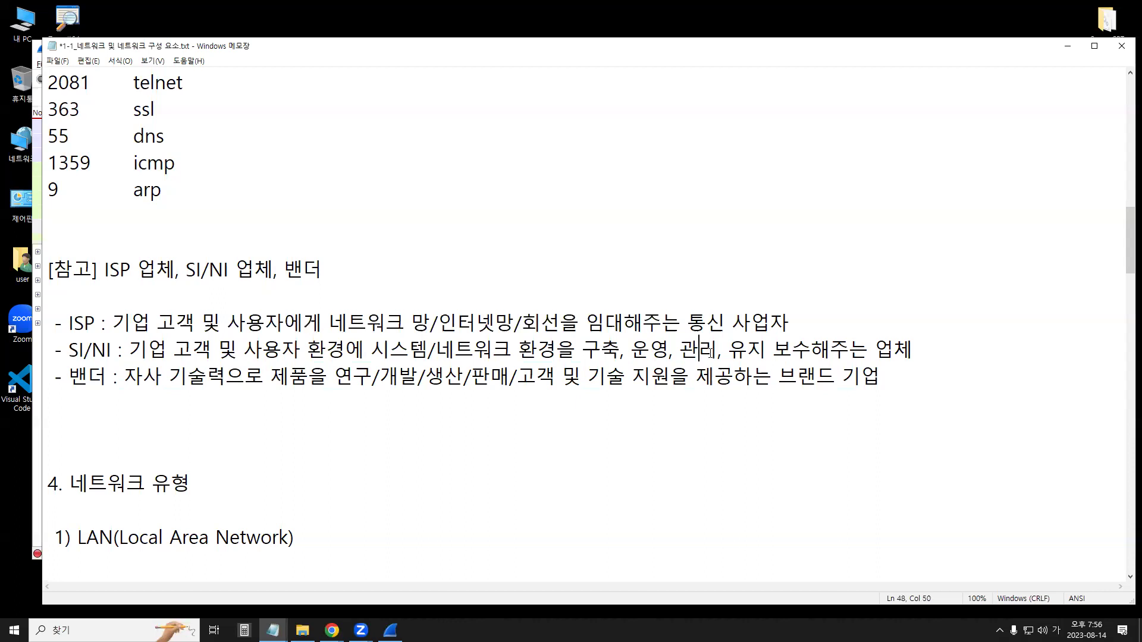
Compare the SI/NI and ISP definitions in the [참고] section, highlighting "유지 보수해주는", "시스템/네트워크" and the ISP's network line leasing phrase
drag(728, 350, 874, 348)
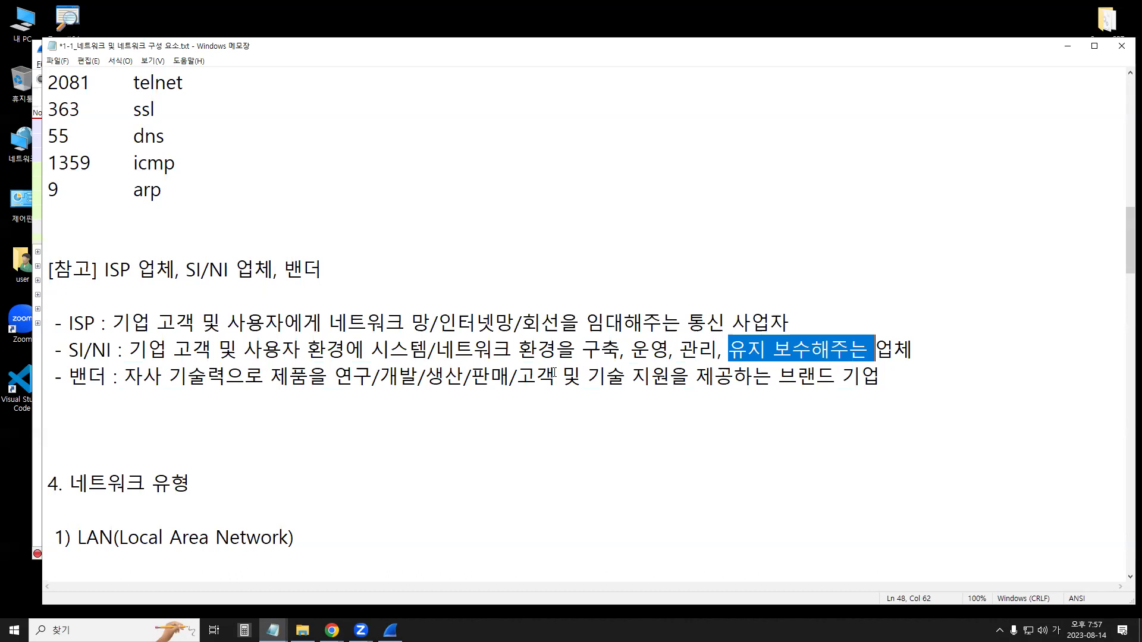
drag(371, 348, 510, 341)
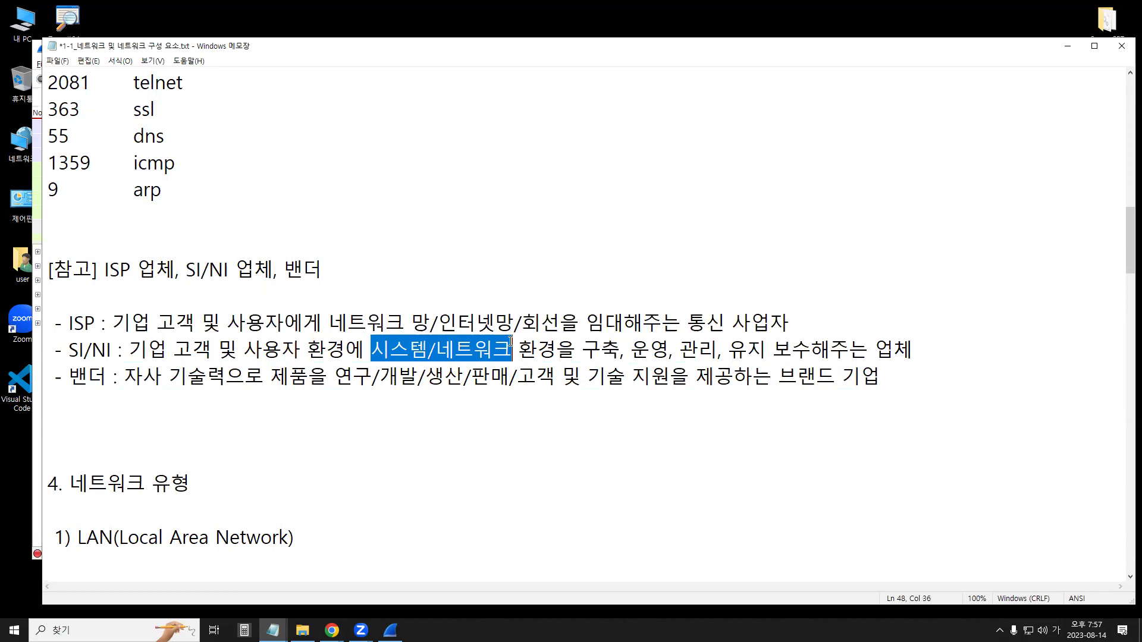
click(328, 347)
drag(69, 349, 130, 349)
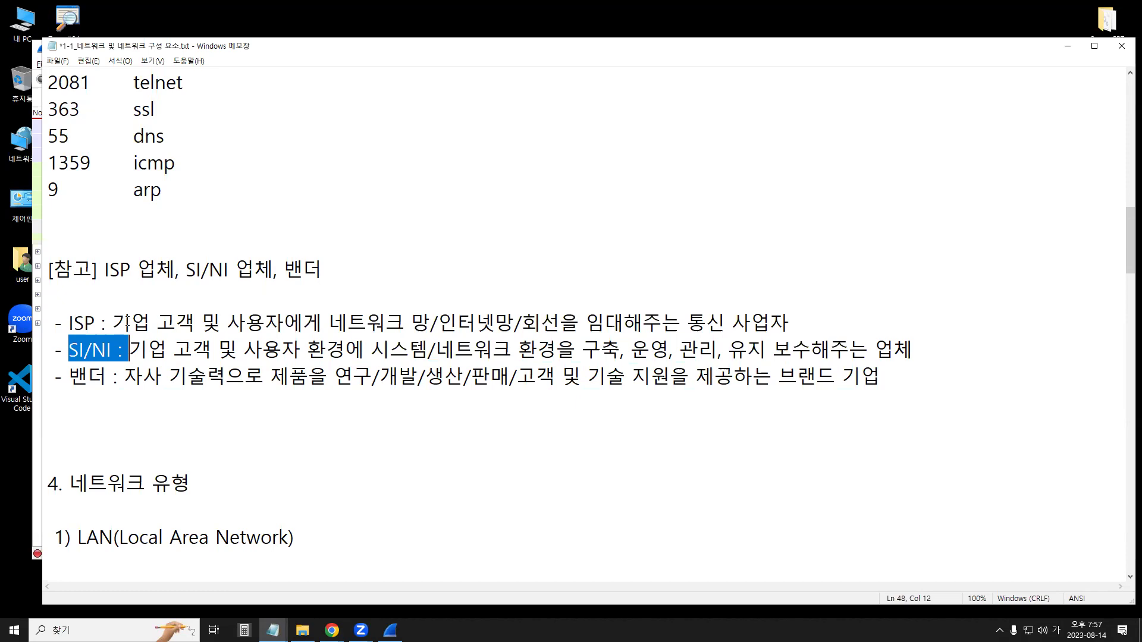
drag(61, 349, 124, 347)
drag(322, 322, 329, 323)
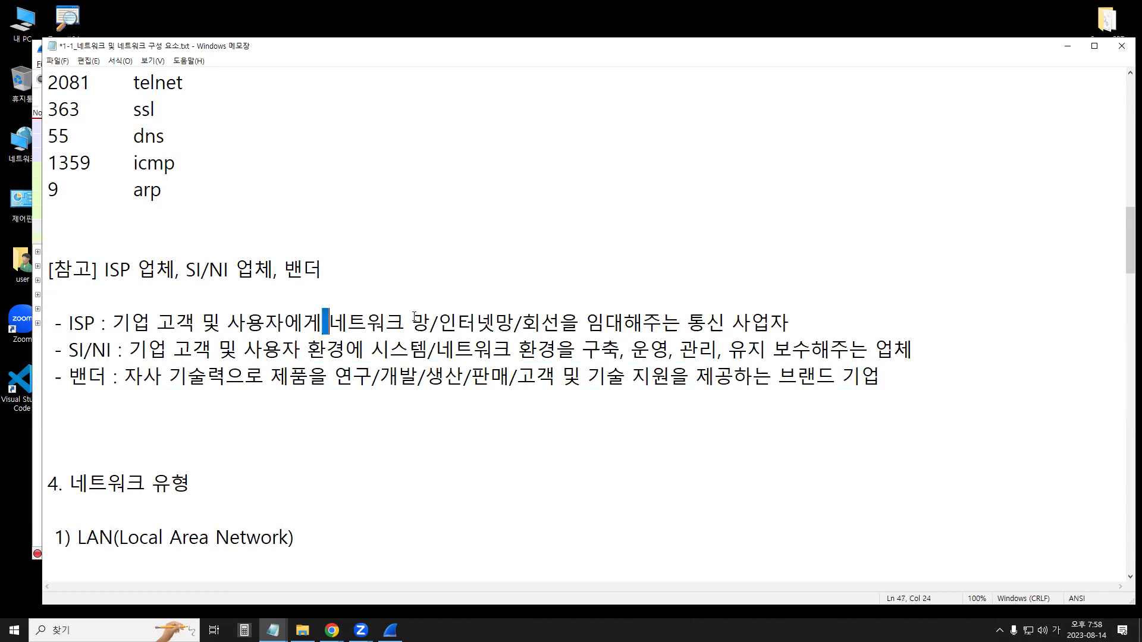
shift+click(604, 322)
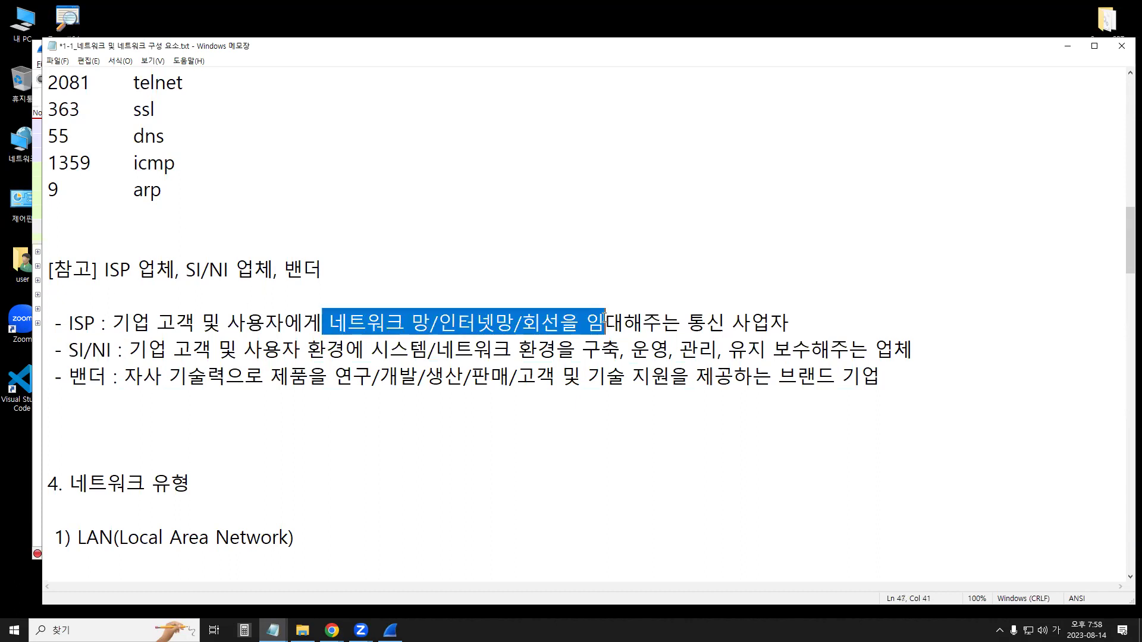
Go through the SI/NI duties one by one, highlighting 구축, 운영, 관리 and 유지 보수
double_click(617, 351)
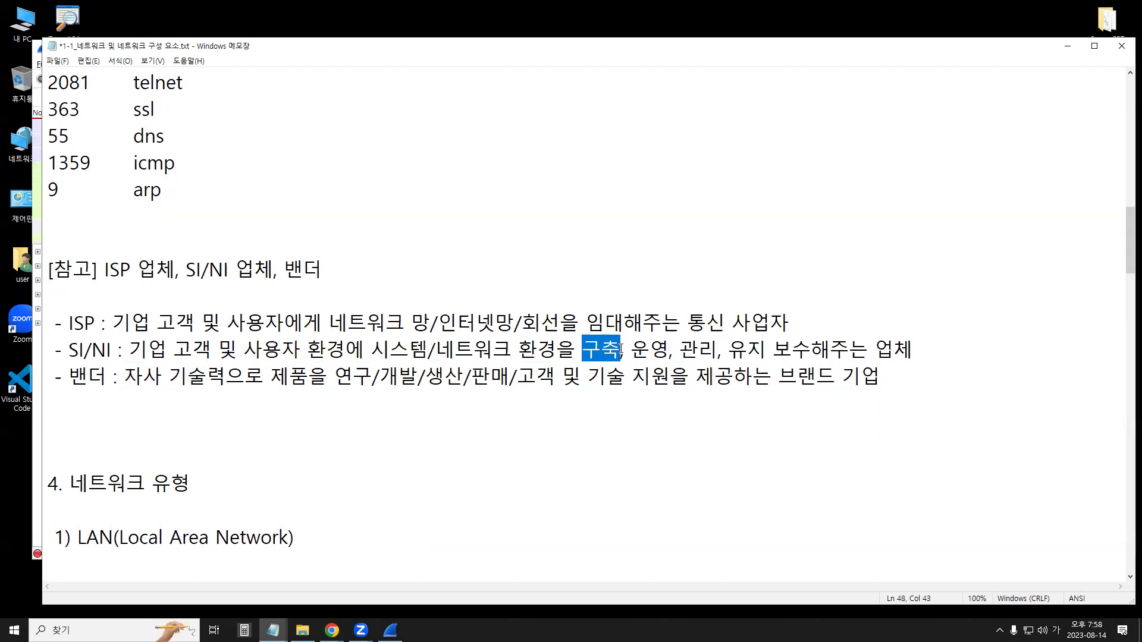
click(591, 351)
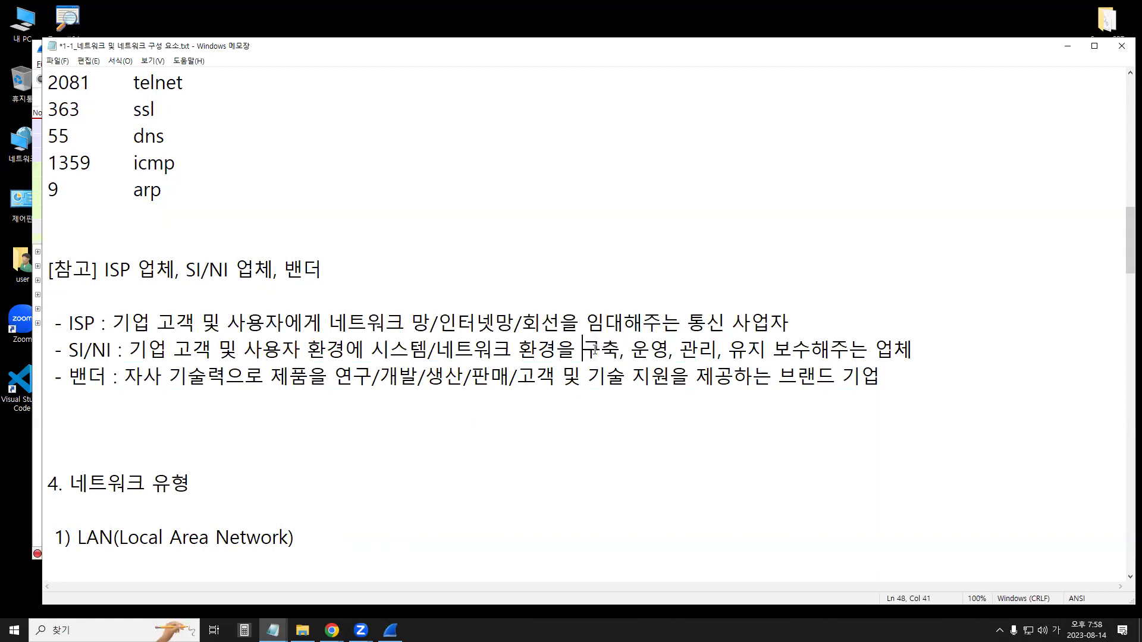
drag(625, 351, 660, 349)
double_click(699, 351)
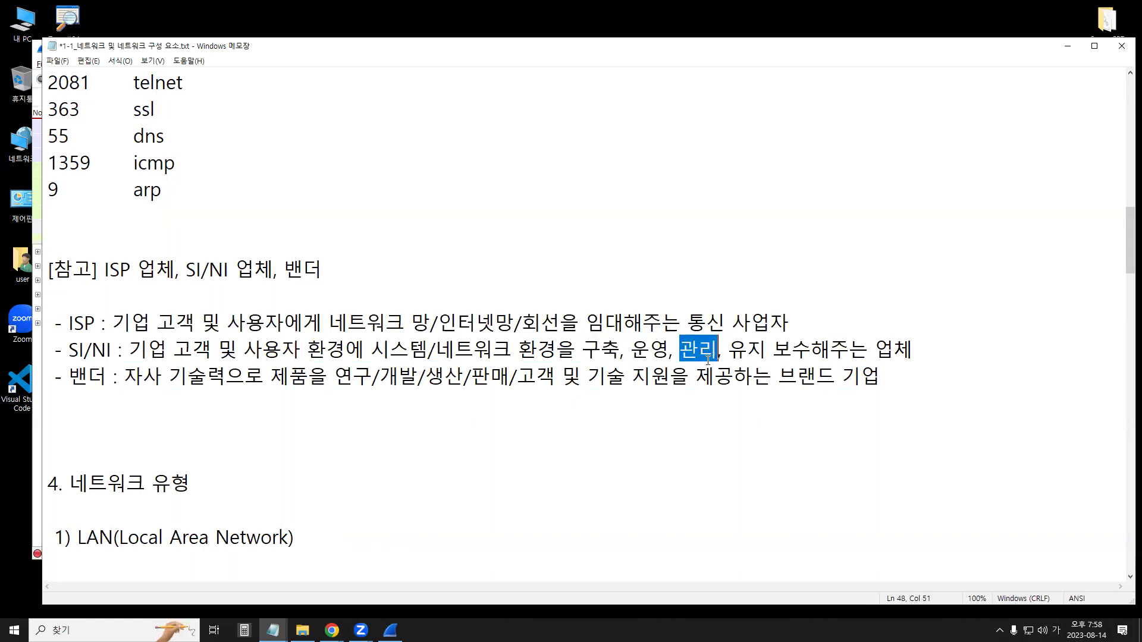
click(748, 352)
drag(747, 359, 818, 360)
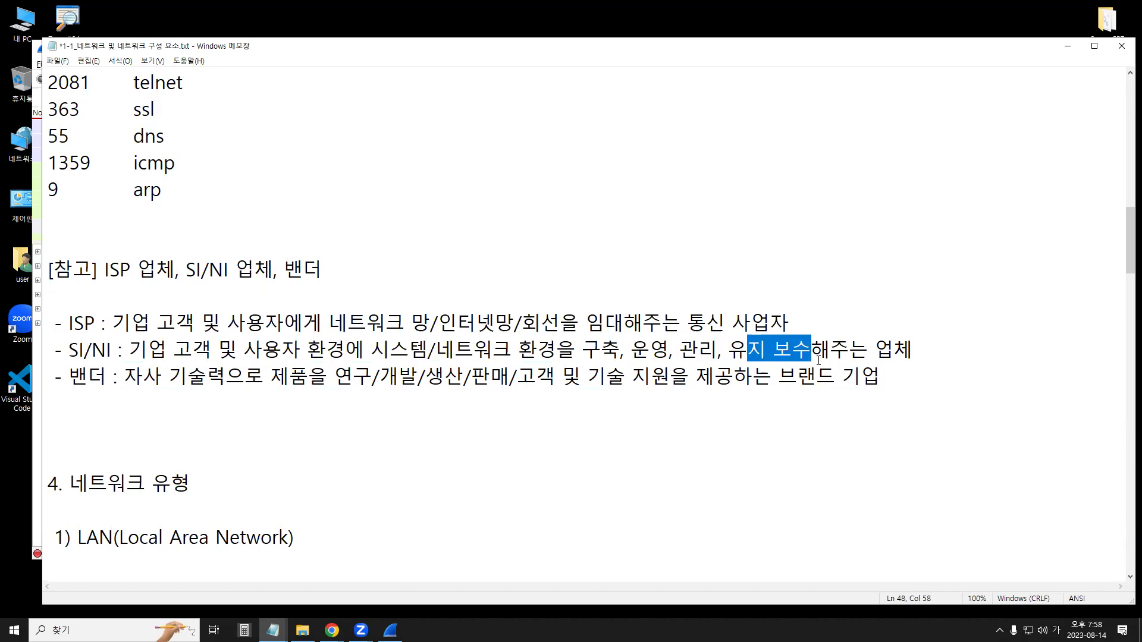
click(712, 375)
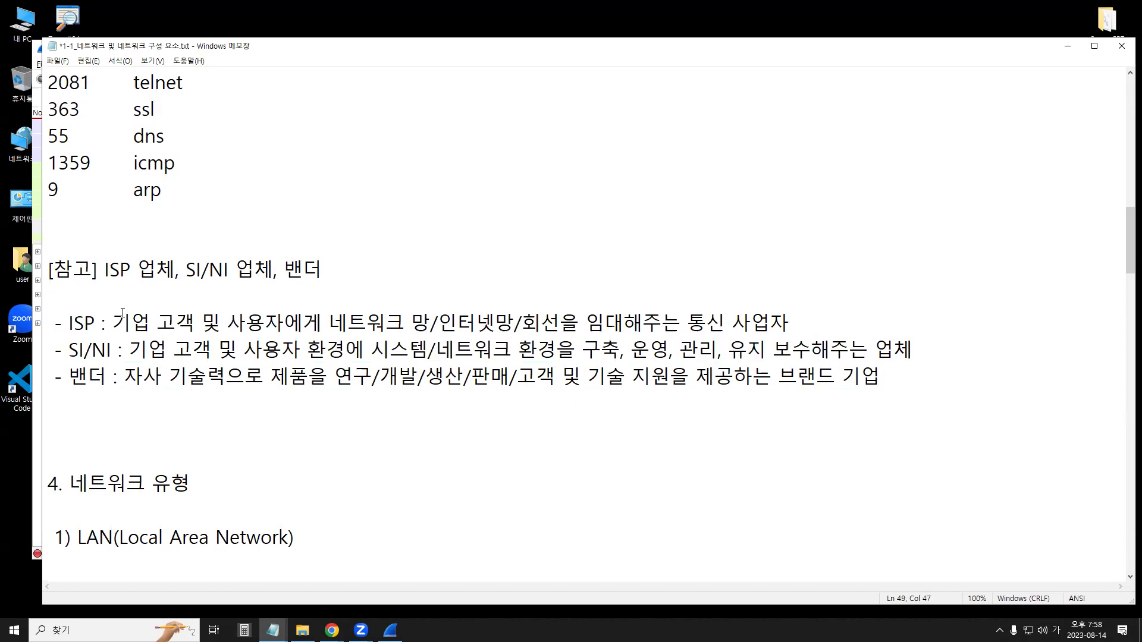
Annotate the screen in red with a short underlined note above the [참고] heading, a circle around ISP and a box around SI/NI
mouse_move(377, 173)
mouse_down()
mouse_move(410, 218)
mouse_move(406, 232)
mouse_up()
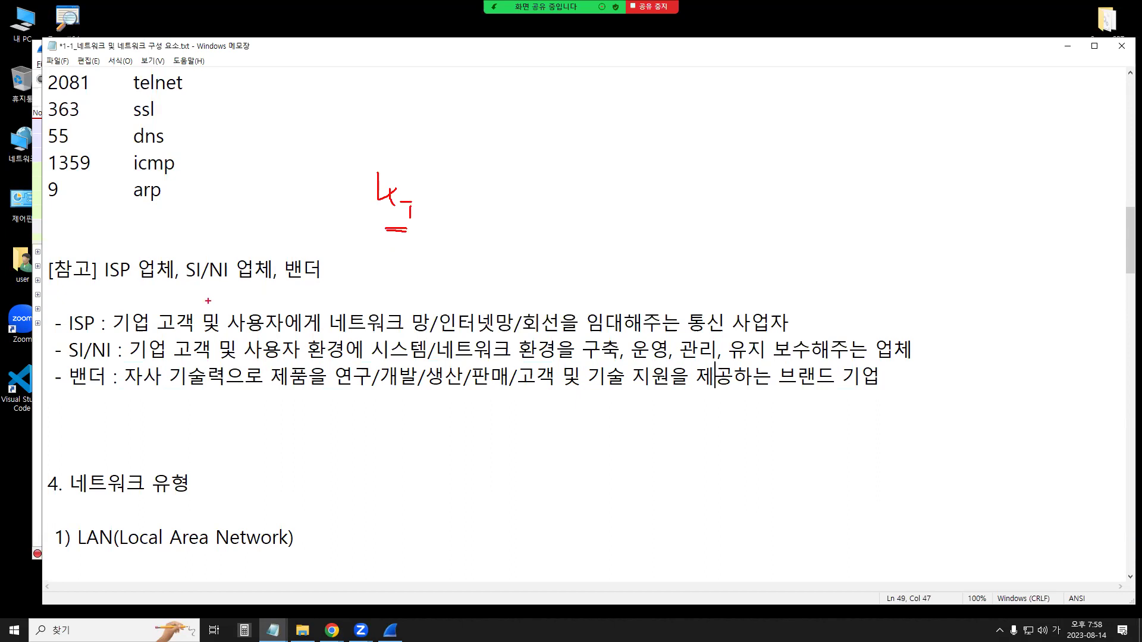
drag(64, 336, 116, 364)
drag(87, 330, 106, 326)
mouse_move(88, 335)
mouse_down()
mouse_move(84, 304)
mouse_move(92, 334)
mouse_up()
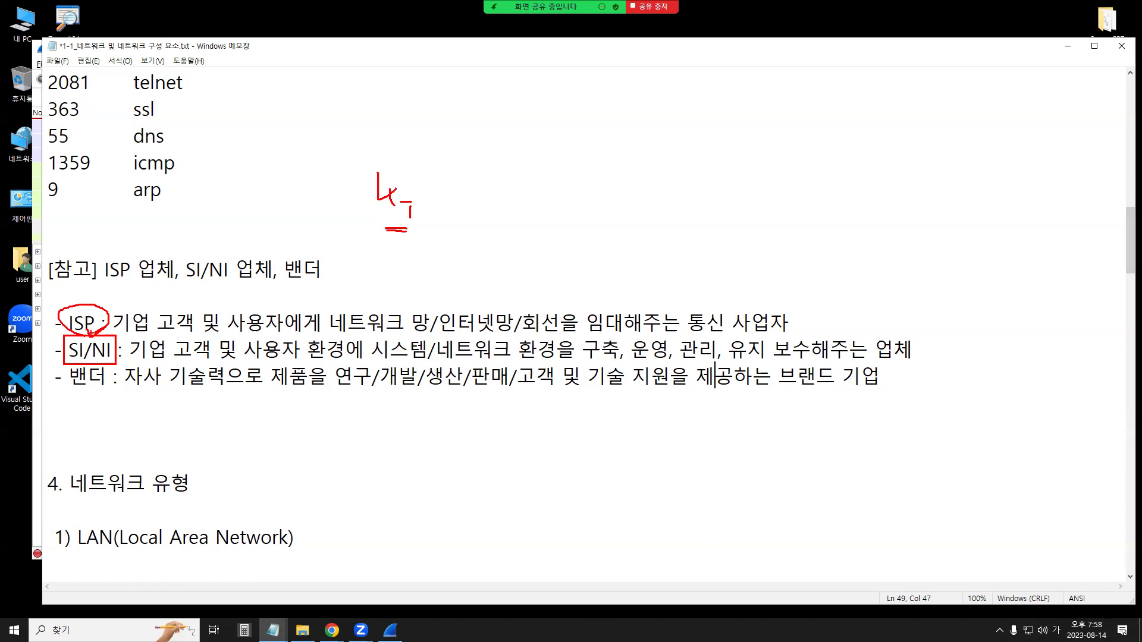
drag(90, 334, 105, 328)
Read through the 밴더 definition, highlighting the term, its product development and support phrase, and "브랜드 기업"
drag(70, 378, 107, 378)
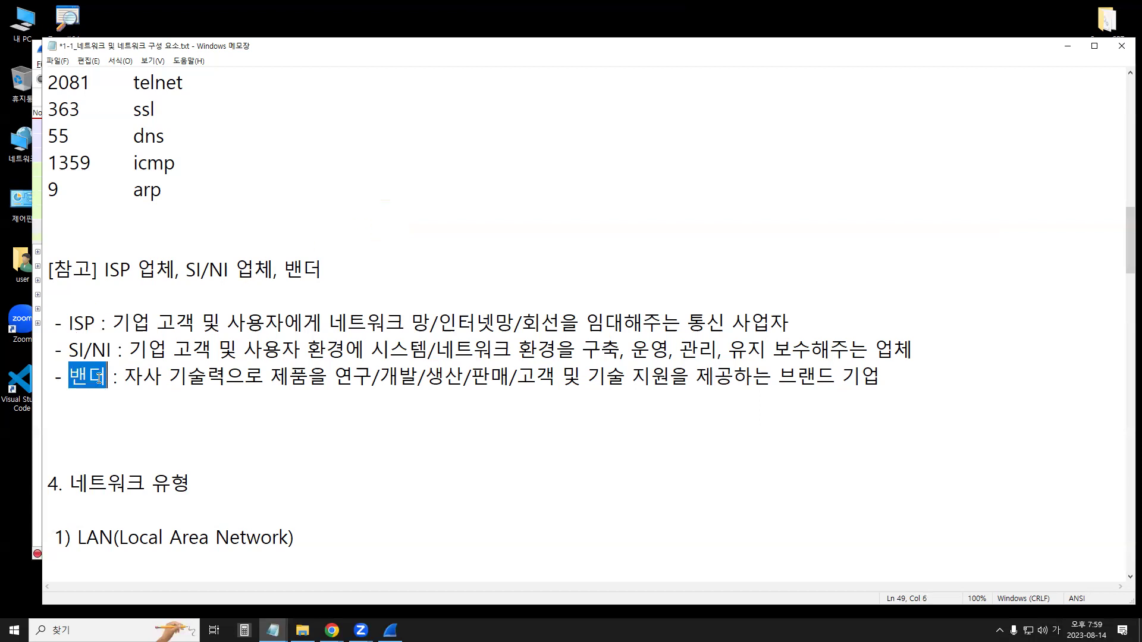
click(136, 378)
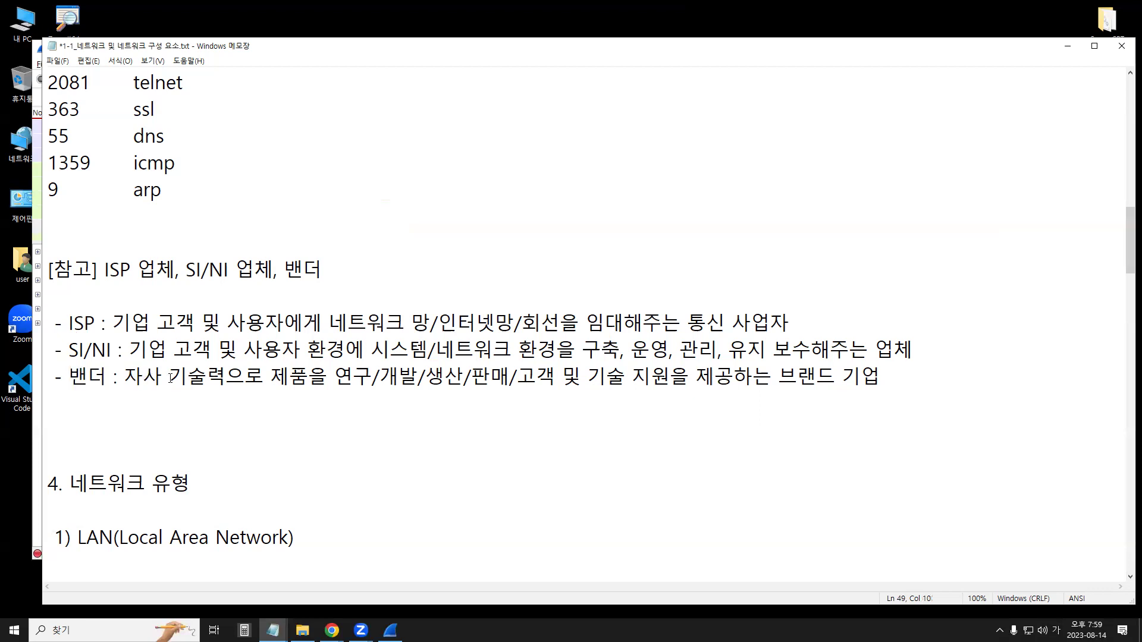
drag(271, 376, 735, 375)
drag(861, 375, 778, 374)
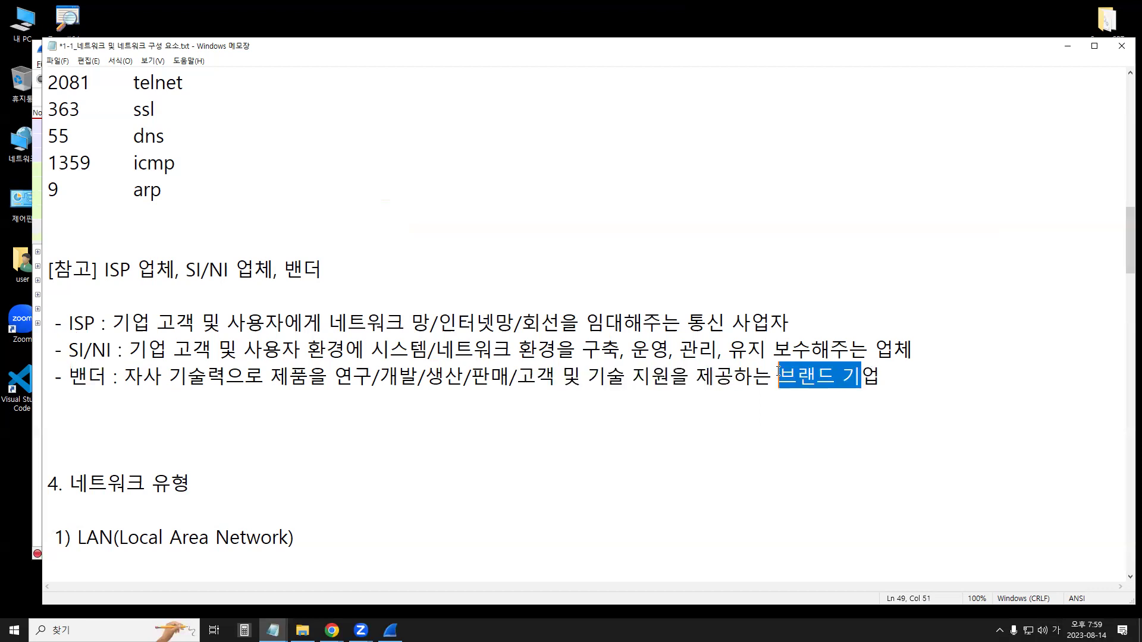
drag(109, 375, 57, 376)
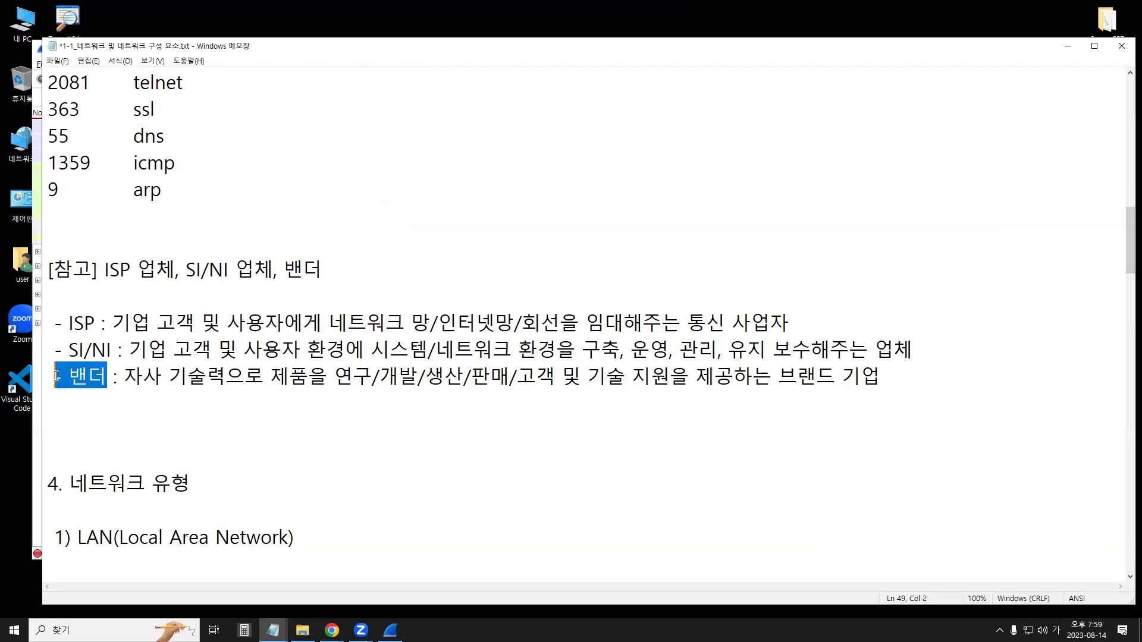
click(211, 416)
text(밴더)
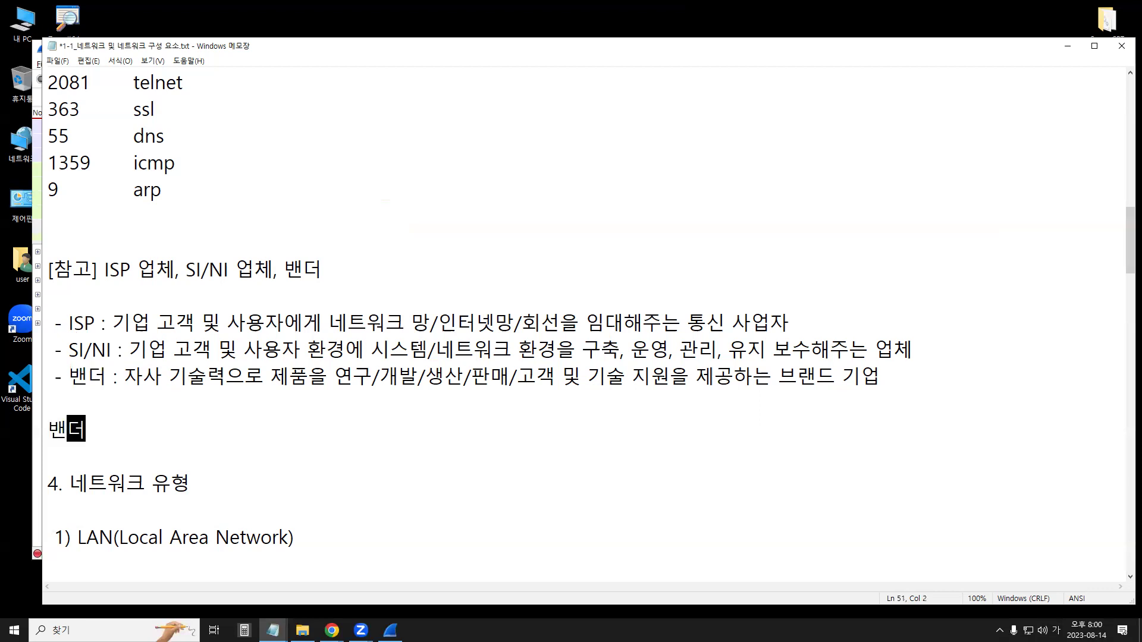
text(사)
key(BackSpace)
key(BackSpace)
key(BackSpace)
key(BackSpace)
click(95, 391)
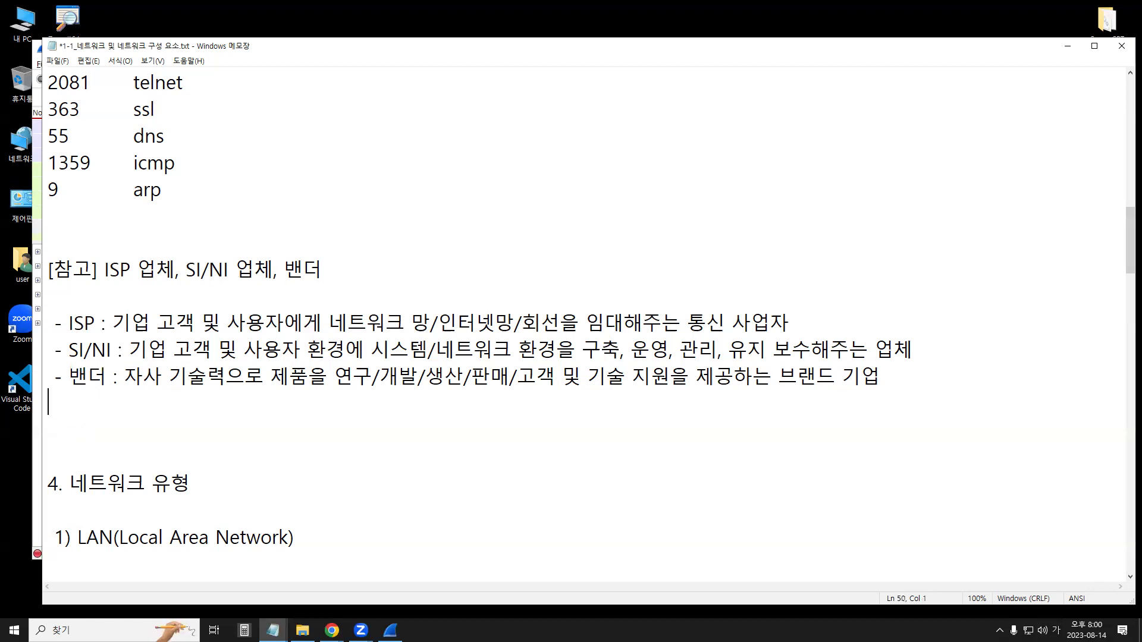
Box SI/NI in red and draw arrows linking it to the 밴더 line and to an empty box beside the protocol list
drag(62, 339, 117, 361)
drag(367, 132, 421, 171)
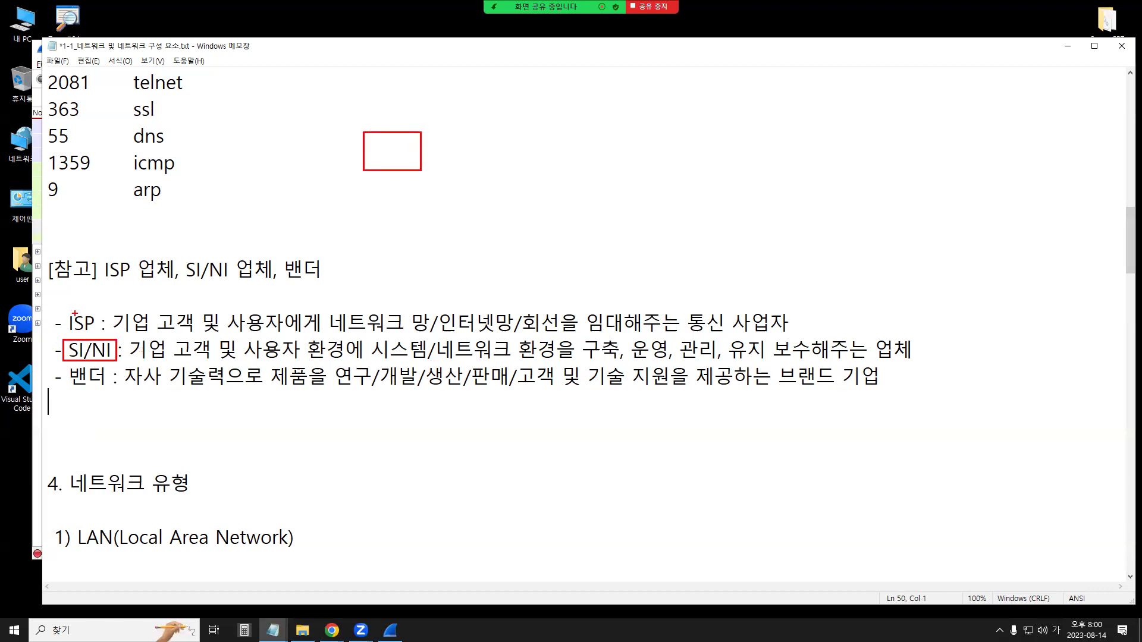
mouse_move(65, 359)
mouse_down()
mouse_move(46, 356)
mouse_move(45, 383)
mouse_move(67, 386)
mouse_move(51, 360)
mouse_up()
mouse_move(117, 337)
mouse_down()
mouse_move(364, 165)
mouse_move(356, 174)
mouse_up()
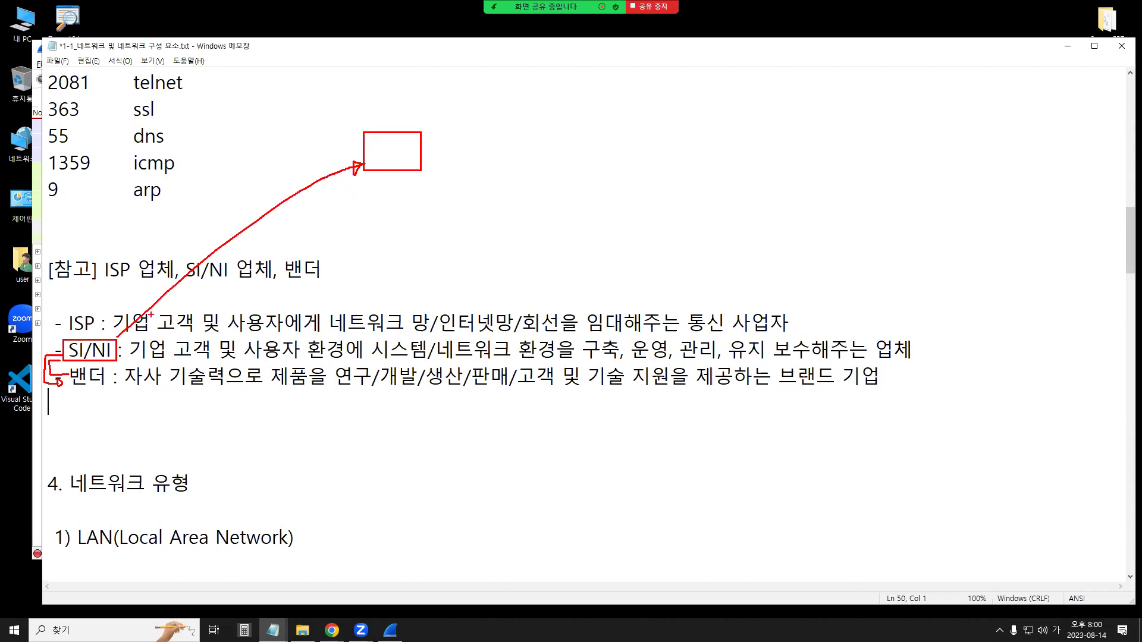
drag(69, 388, 95, 387)
mouse_move(377, 178)
mouse_down()
mouse_move(350, 138)
mouse_move(386, 168)
mouse_up()
key(alt+s)
Recap the ISP and SI/NI definitions, highlighting the leasing phrase, the SI/NI term and "시스템/네트워크 환경" with its build and maintenance duties
click(66, 317)
drag(65, 317, 717, 317)
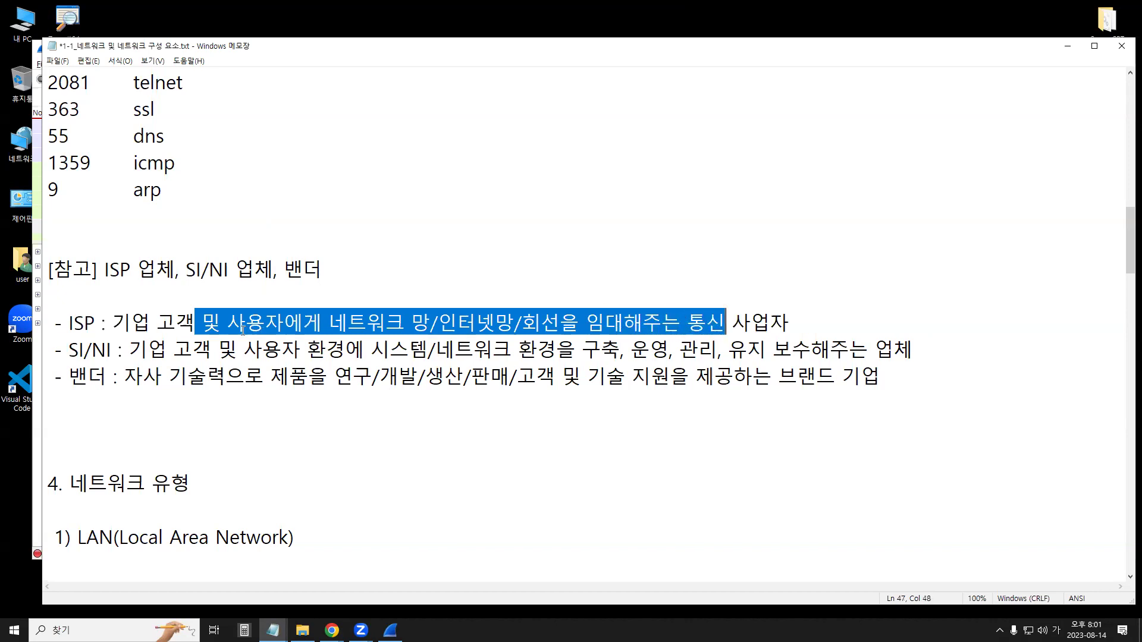
drag(68, 351, 112, 350)
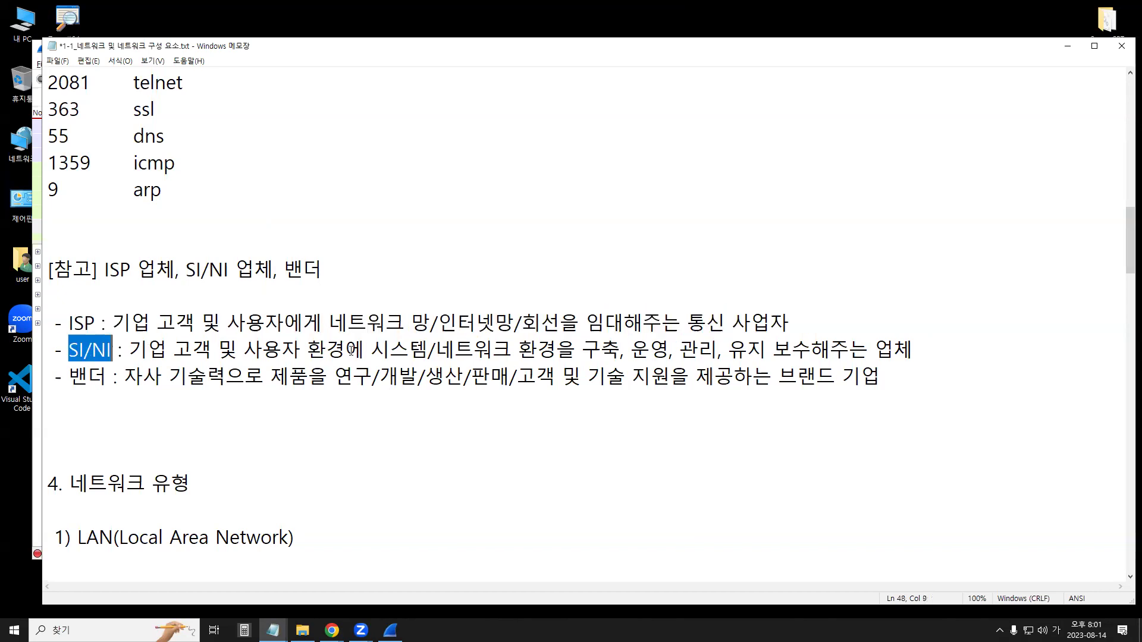
drag(346, 351, 812, 349)
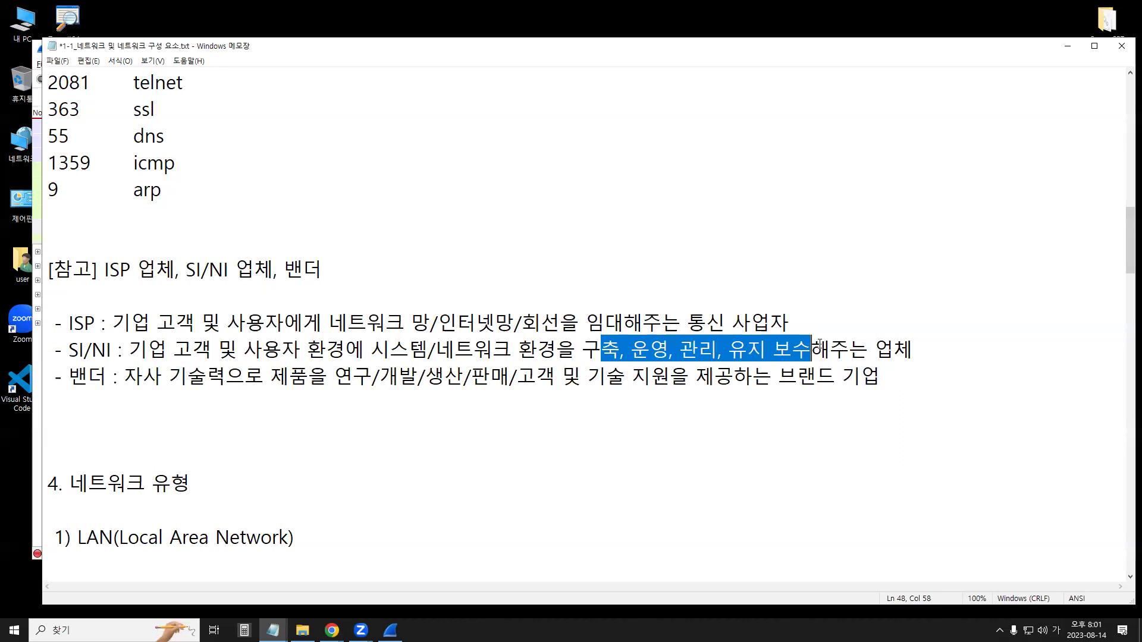
drag(391, 345, 669, 349)
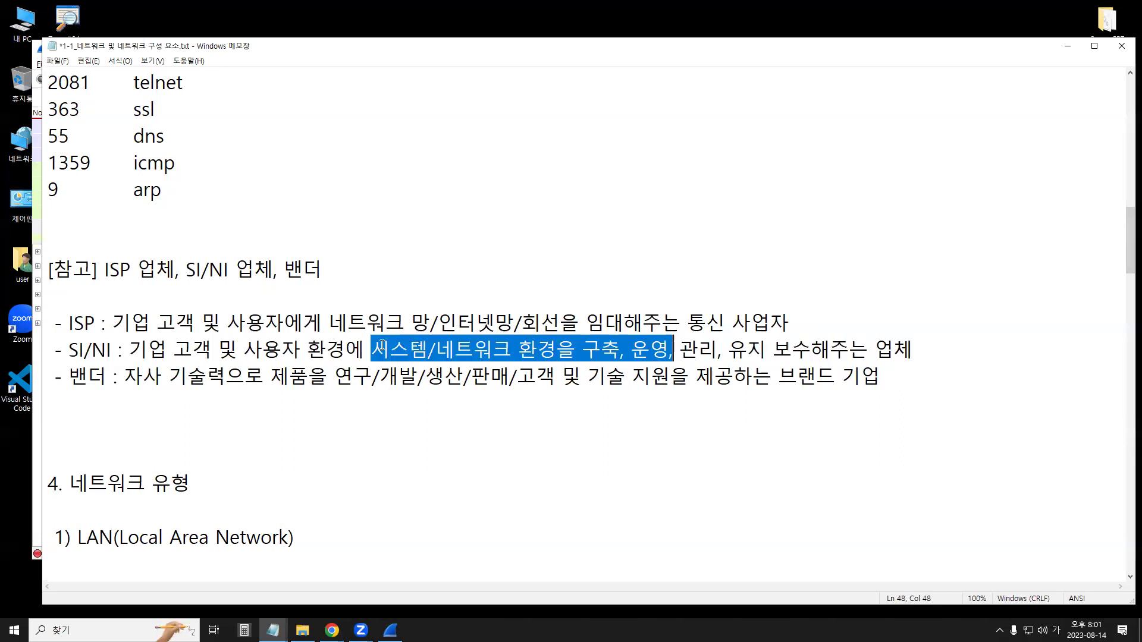
drag(69, 375, 107, 378)
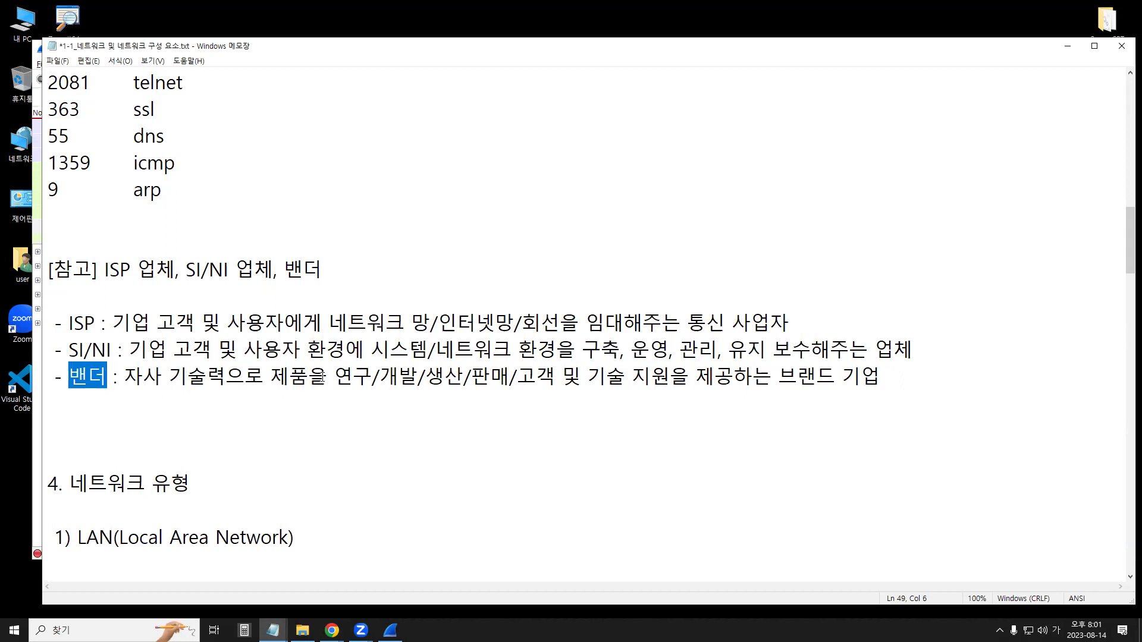
double_click(415, 351)
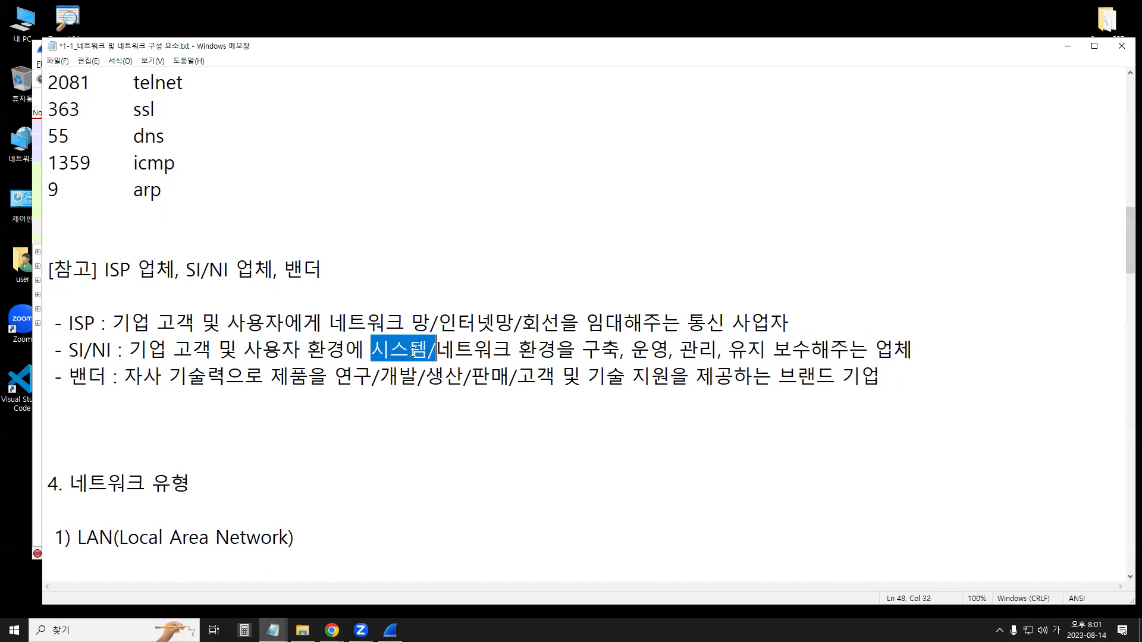
drag(415, 351, 560, 350)
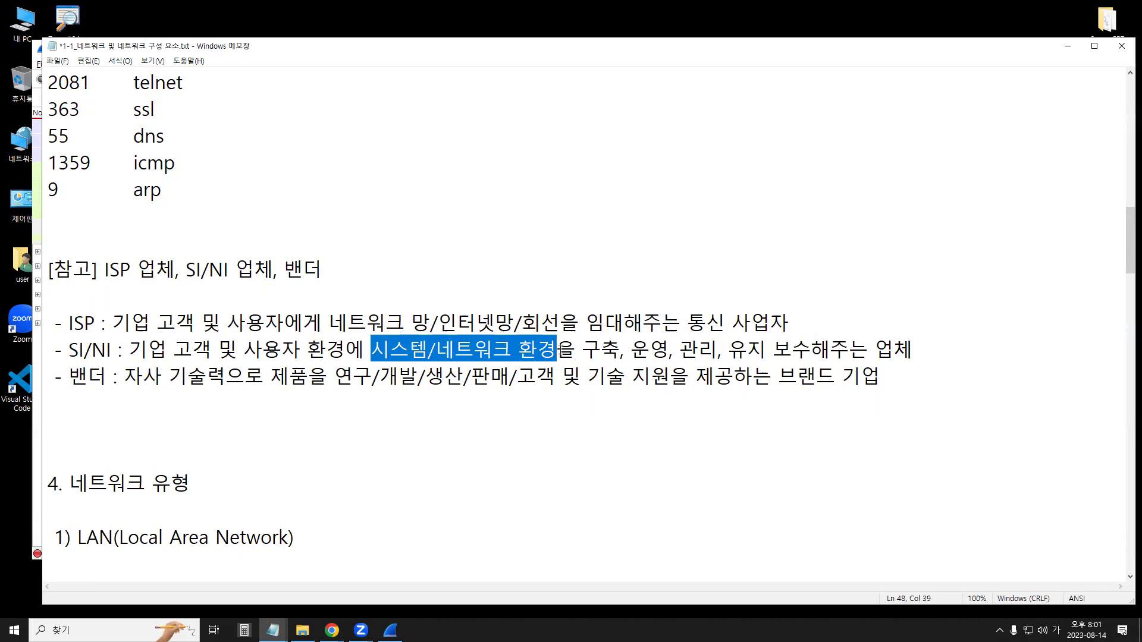
Recap the 밴더 definition, highlighting its sales and technical support phrase, "브랜드 기업" and the term itself
drag(335, 375, 669, 375)
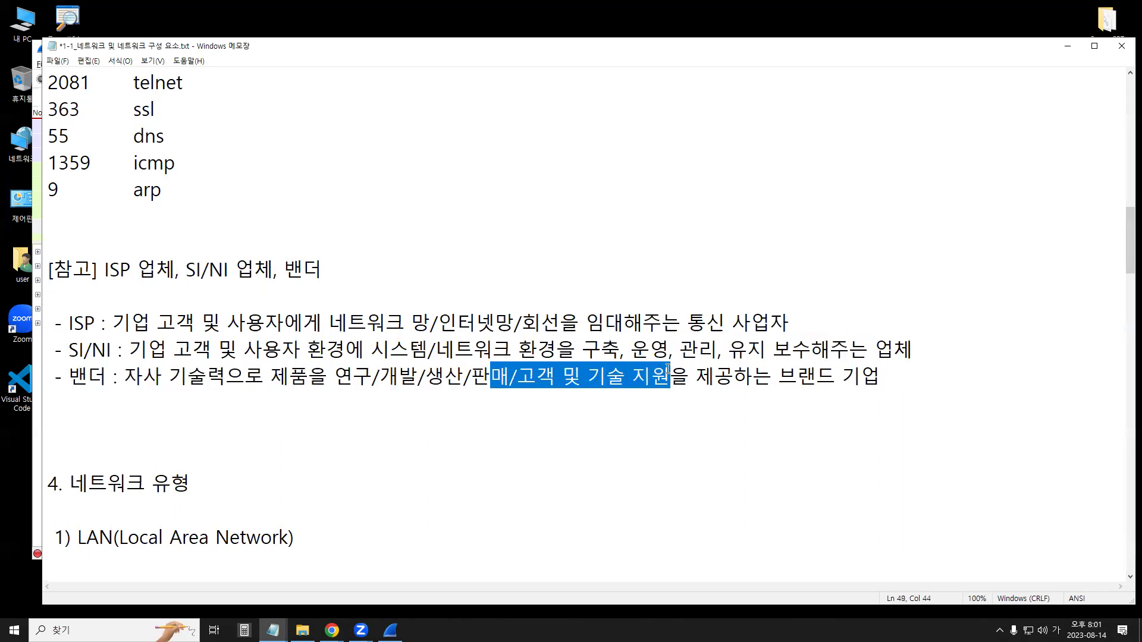
drag(777, 375, 847, 374)
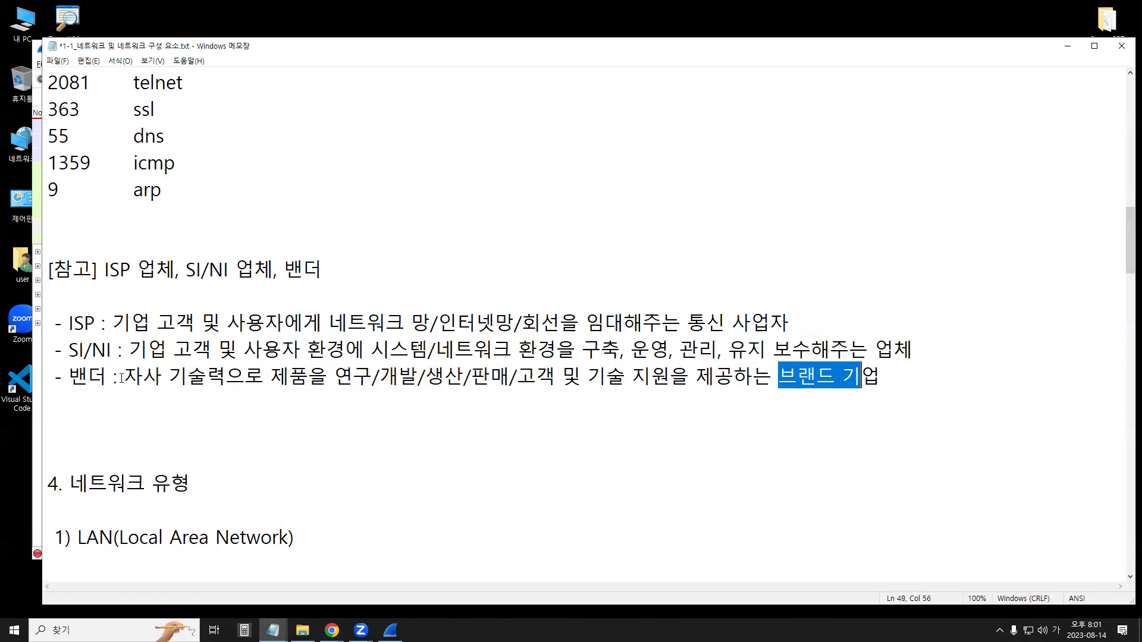
drag(117, 375, 69, 373)
click(290, 374)
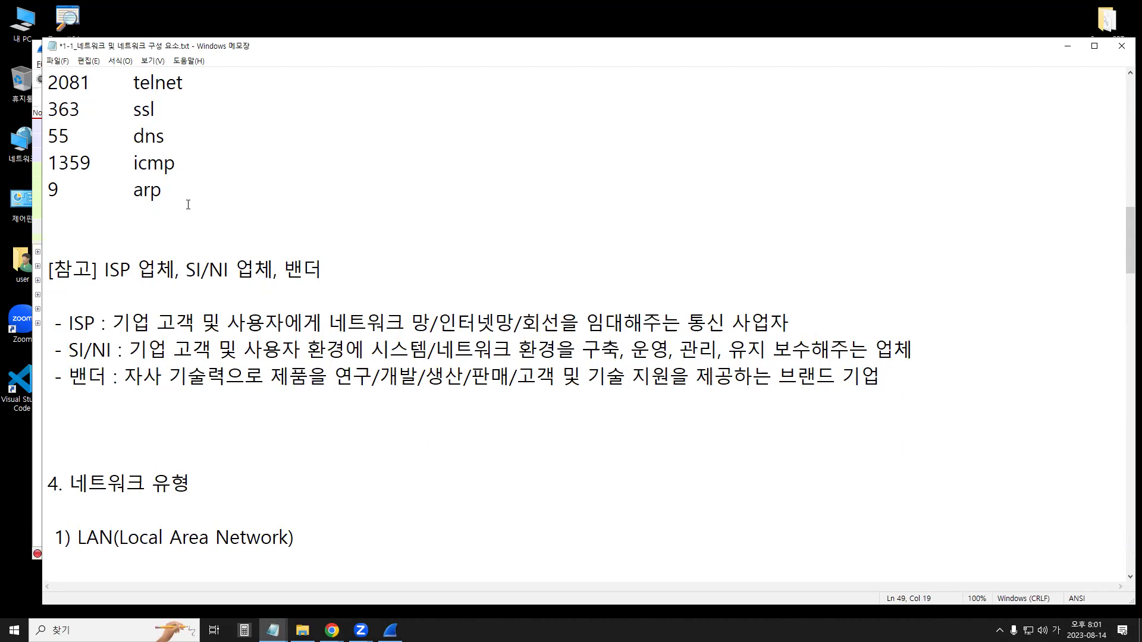
Go to section 4 of the notes and highlight its heading "네트워크 유형"
scroll(324, 519, down, 1)
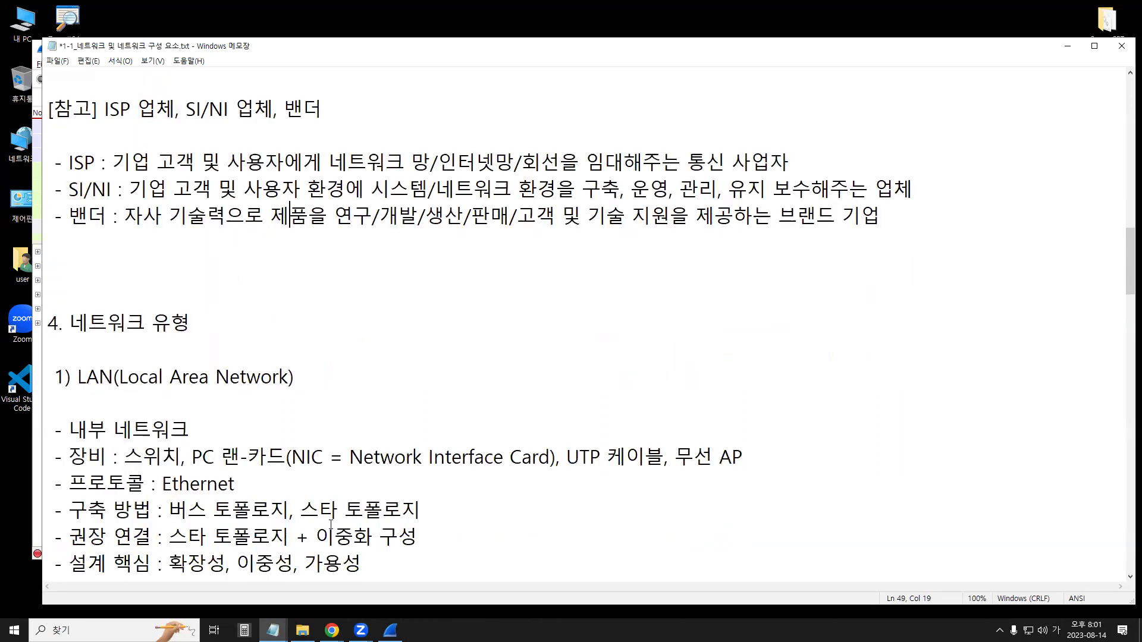
scroll(330, 520, down, 3)
click(95, 126)
scroll(198, 234, up, 2)
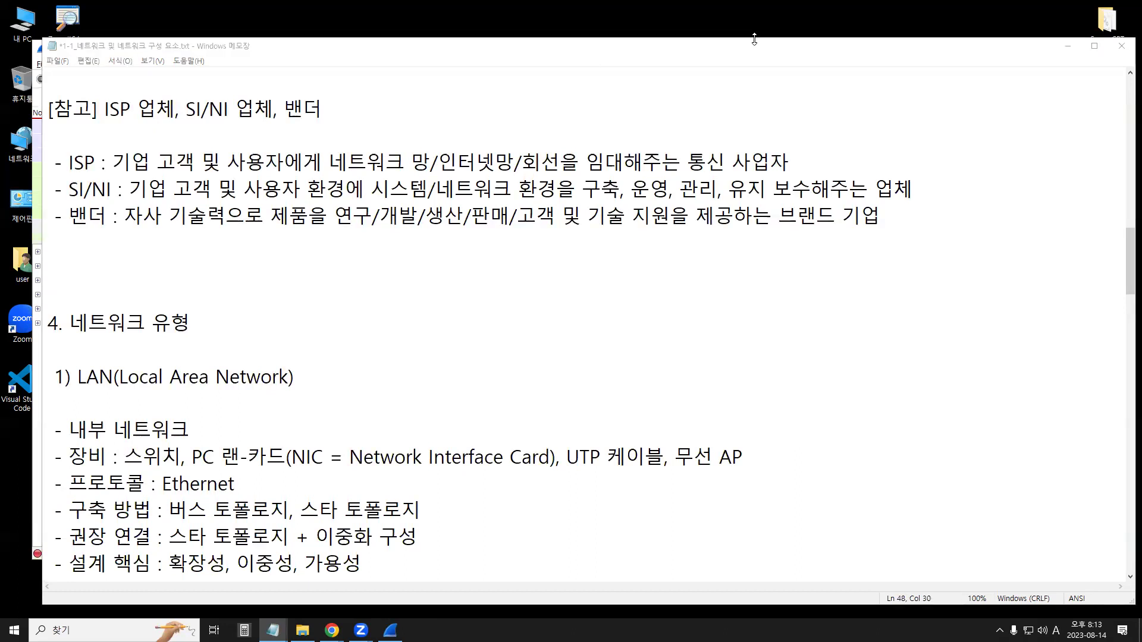
click(344, 294)
scroll(89, 171, down, 2)
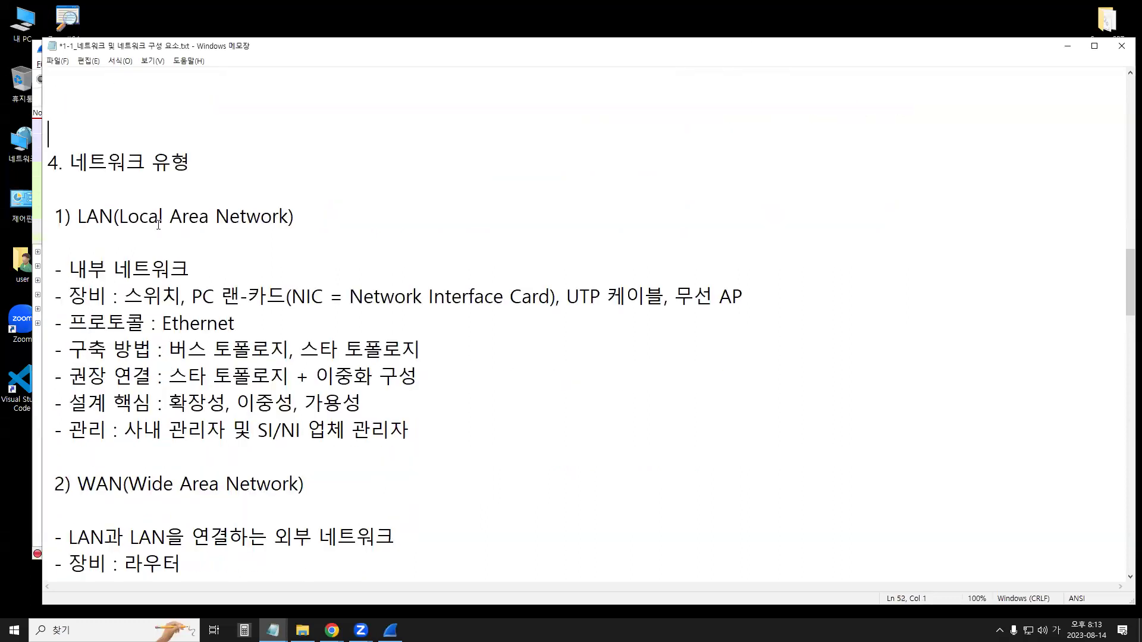
drag(69, 162, 189, 161)
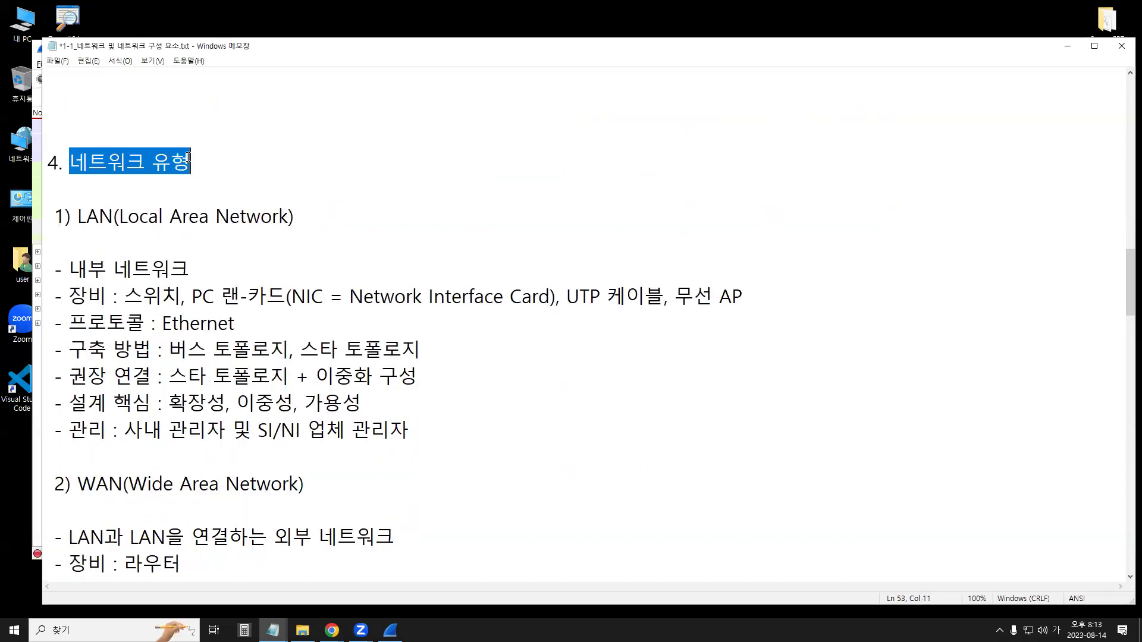
Examine the LAN entry under section 4, highlighting "Local Area Network" and the word "Local"
drag(72, 220, 123, 244)
scroll(100, 305, down, 3)
scroll(176, 230, up, 3)
click(171, 217)
drag(121, 217, 288, 220)
drag(164, 218, 119, 218)
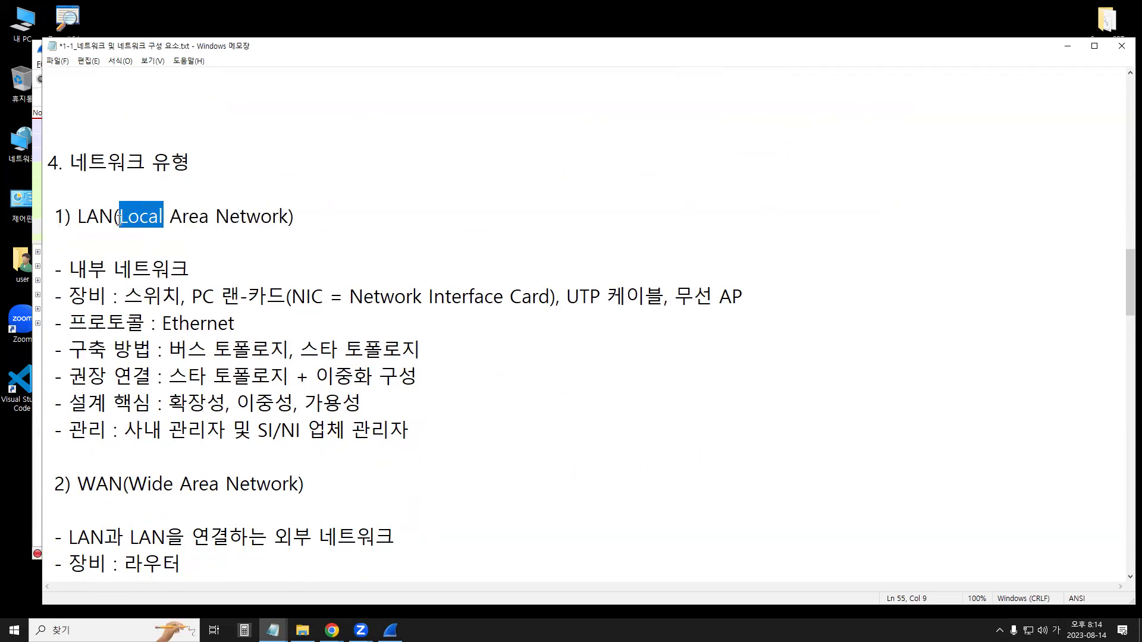
Examine the LAN entry under section 4, highlighting the term "LAN" and its description "내부 네트워크"
click(138, 235)
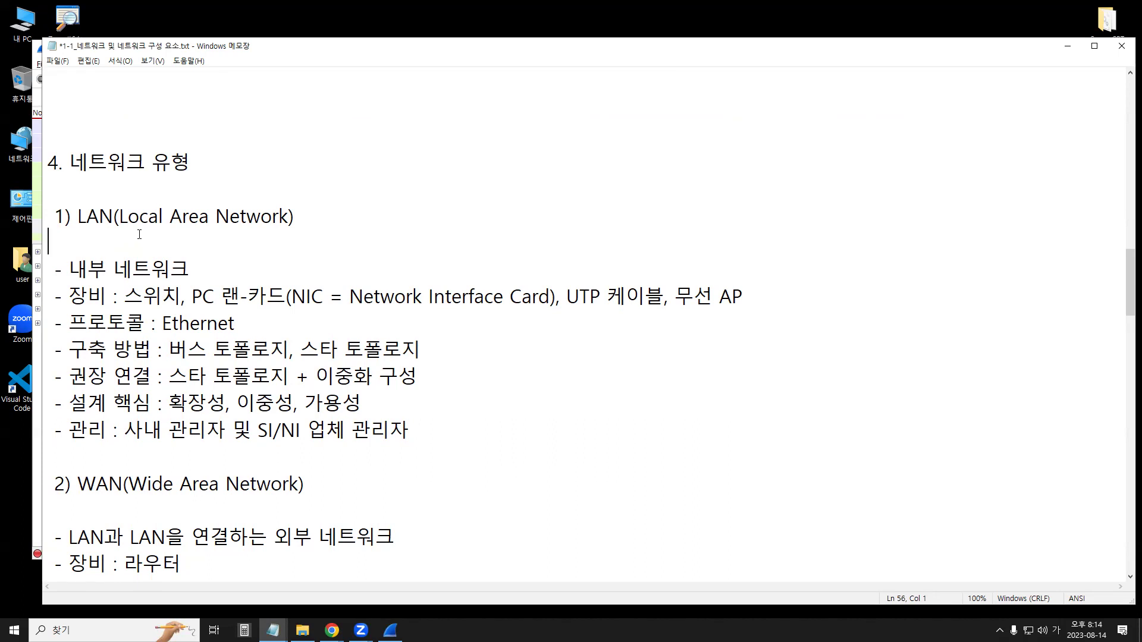
drag(119, 217, 78, 216)
click(124, 246)
drag(70, 267, 193, 257)
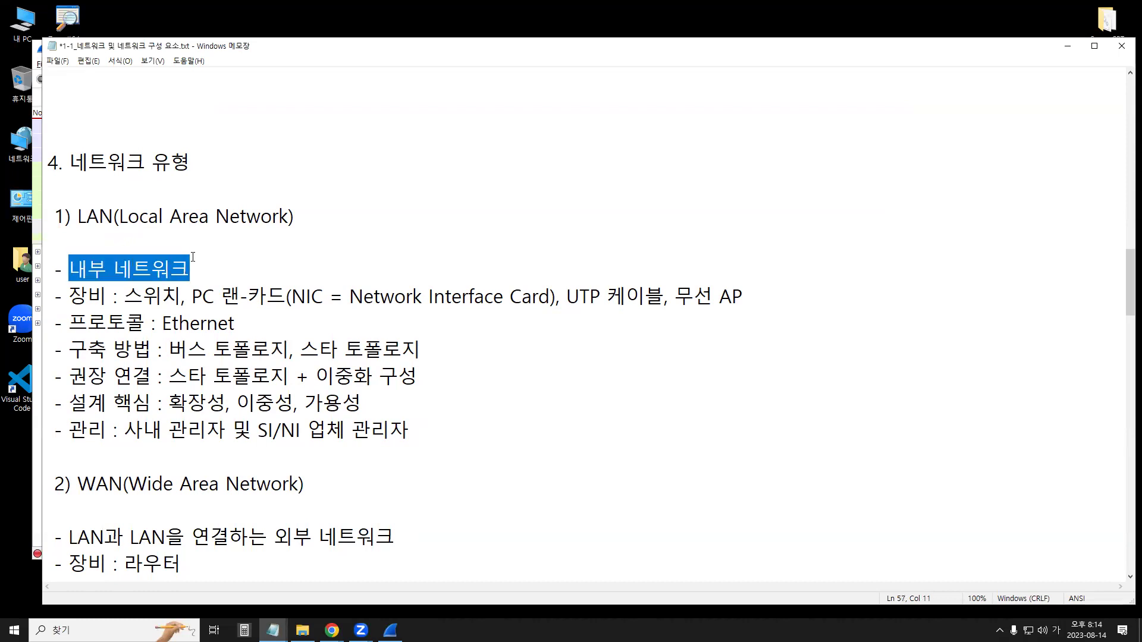
Review the LAN equipment line, highlighting "스위치" and the "NIC" abbreviation for the PC network card
click(88, 291)
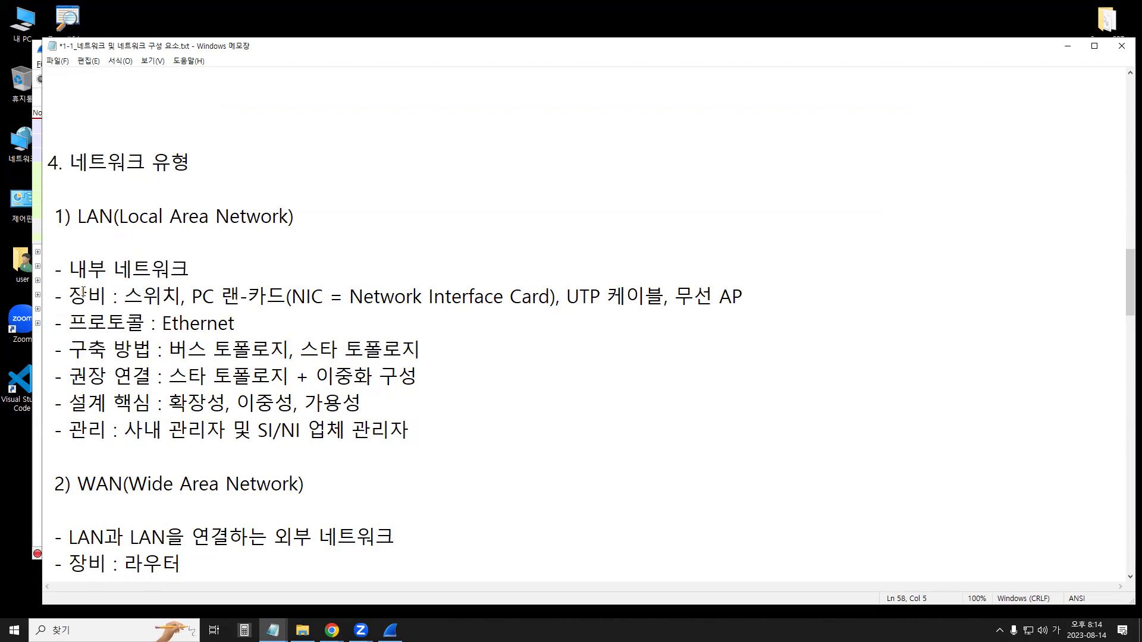
drag(127, 294, 178, 293)
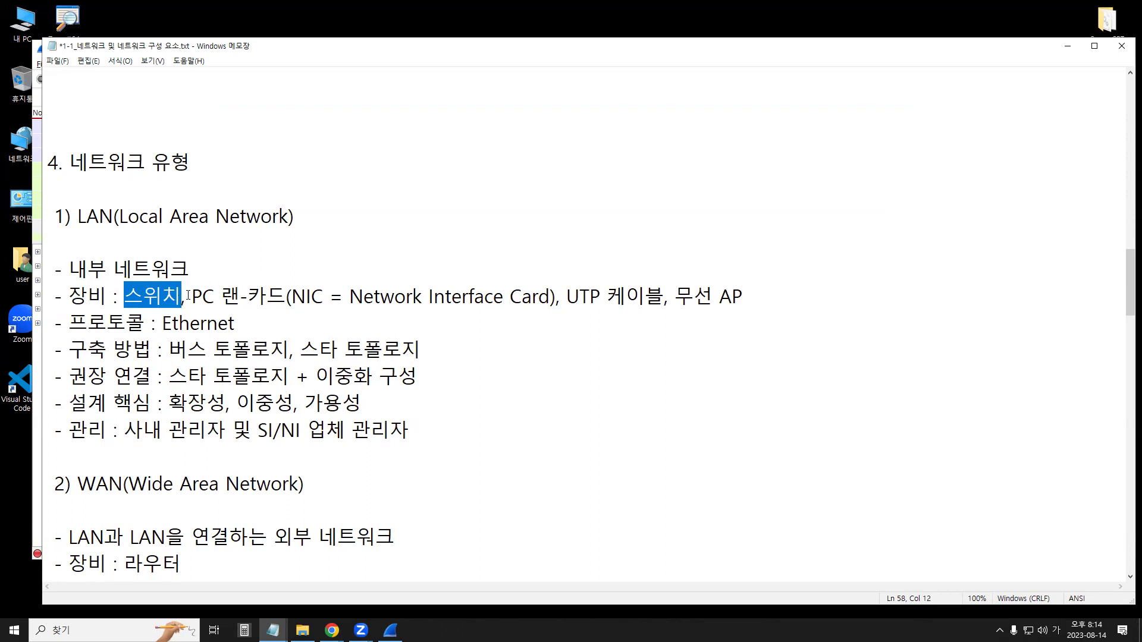
drag(200, 295, 322, 296)
key(shift+End)
key(Delete)
key(ctrl+z)
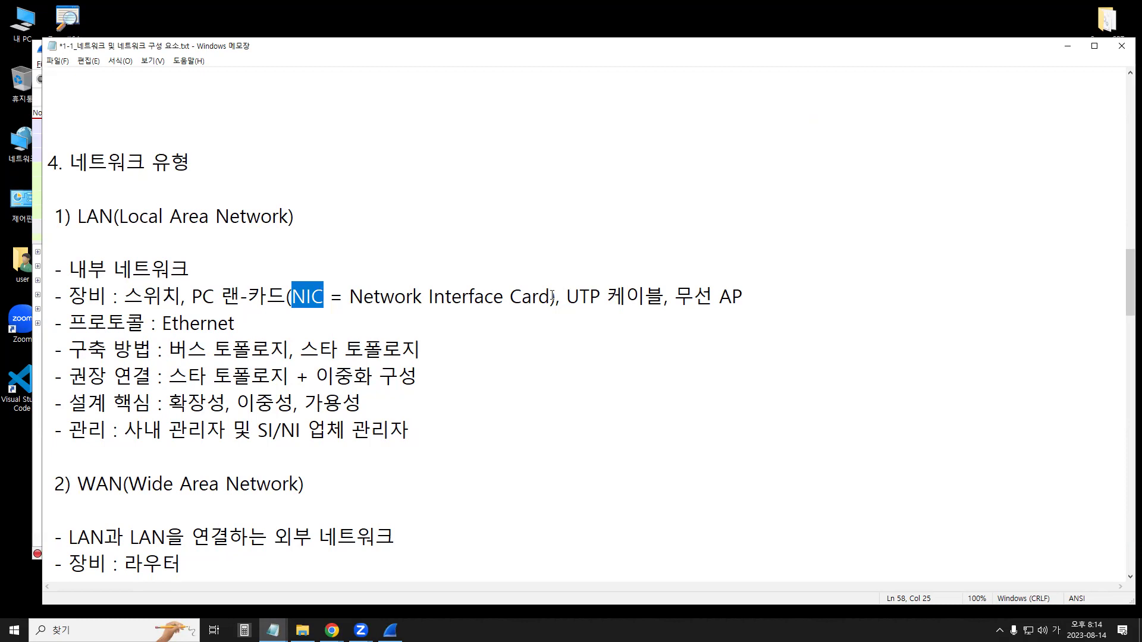
Review the rest of the LAN equipment line, highlighting "UTP 케이블", "무선 AP" and the full list, plus the protocol "Ethernet"
drag(565, 296, 668, 299)
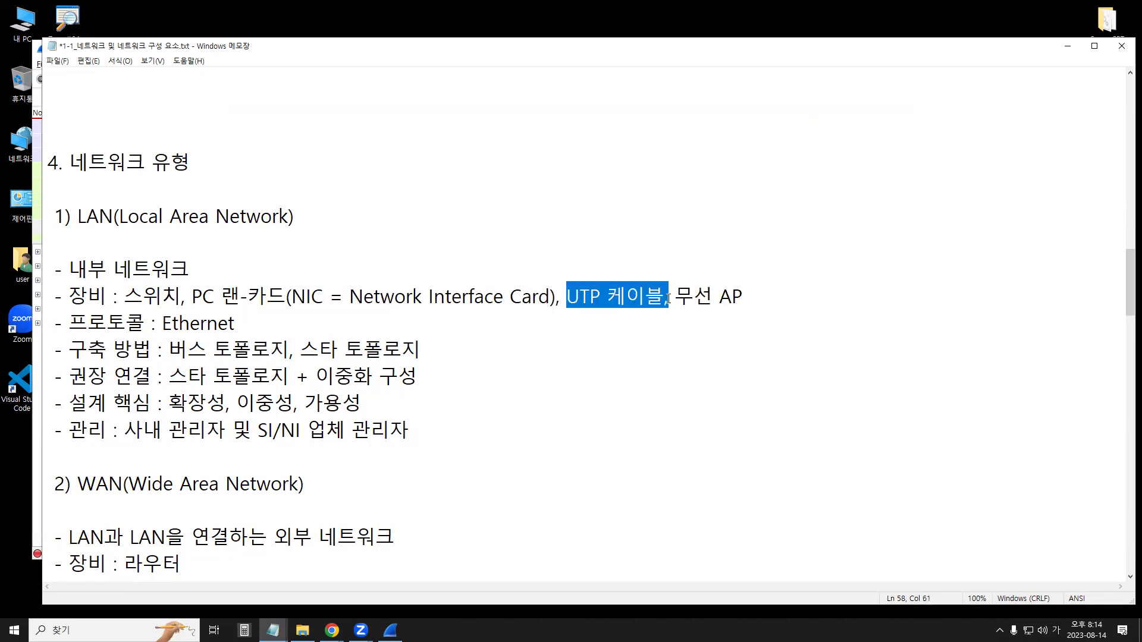
click(631, 303)
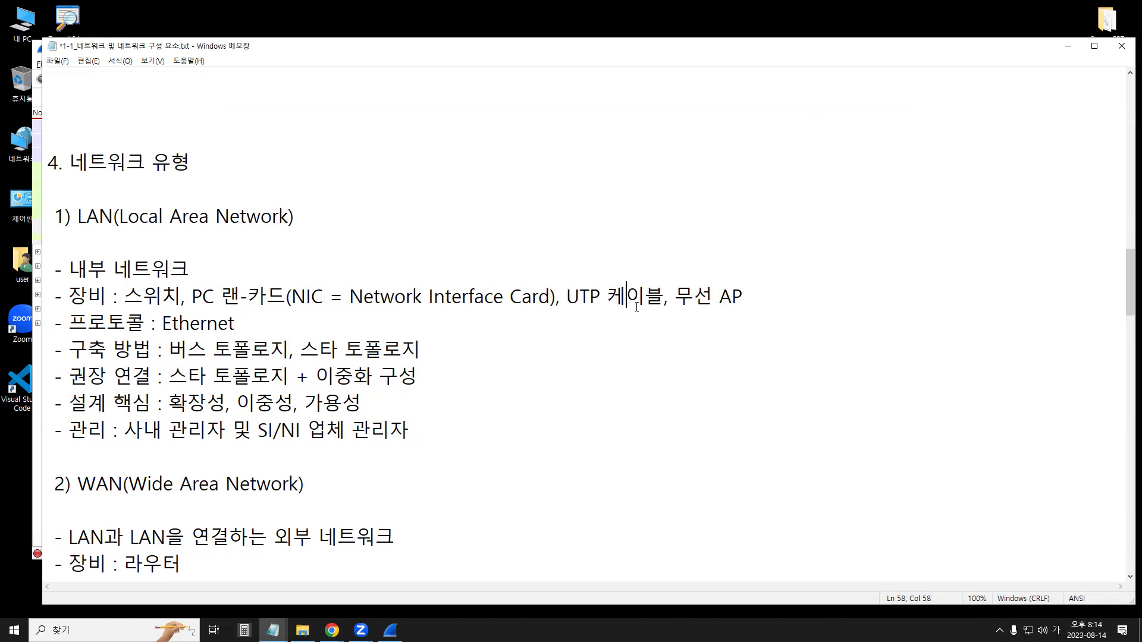
drag(566, 295, 607, 295)
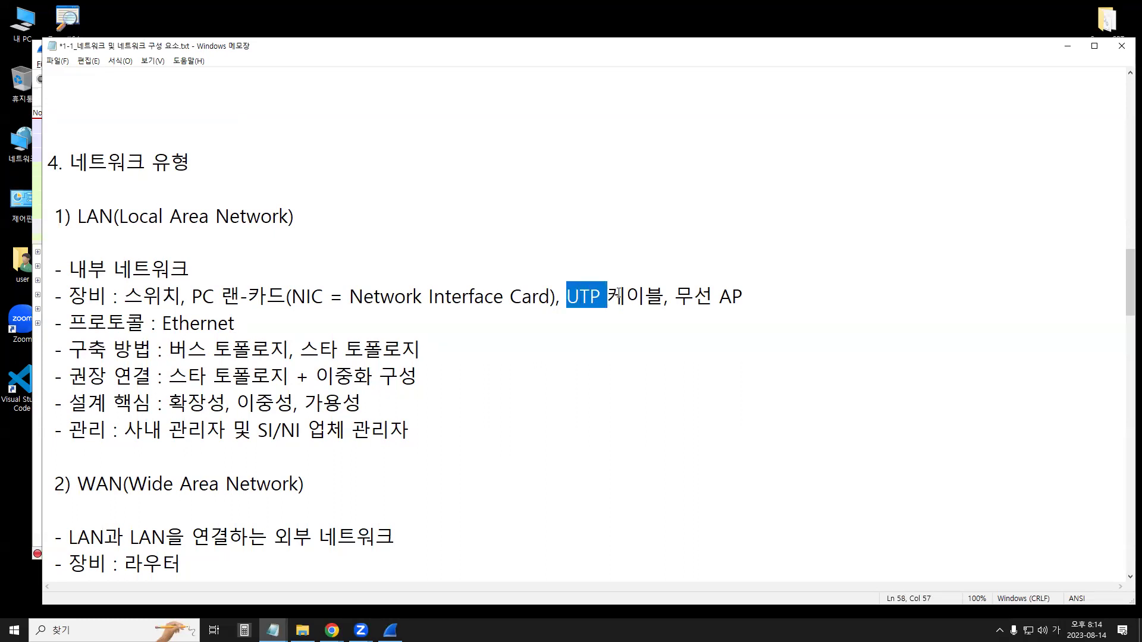
drag(676, 295, 748, 297)
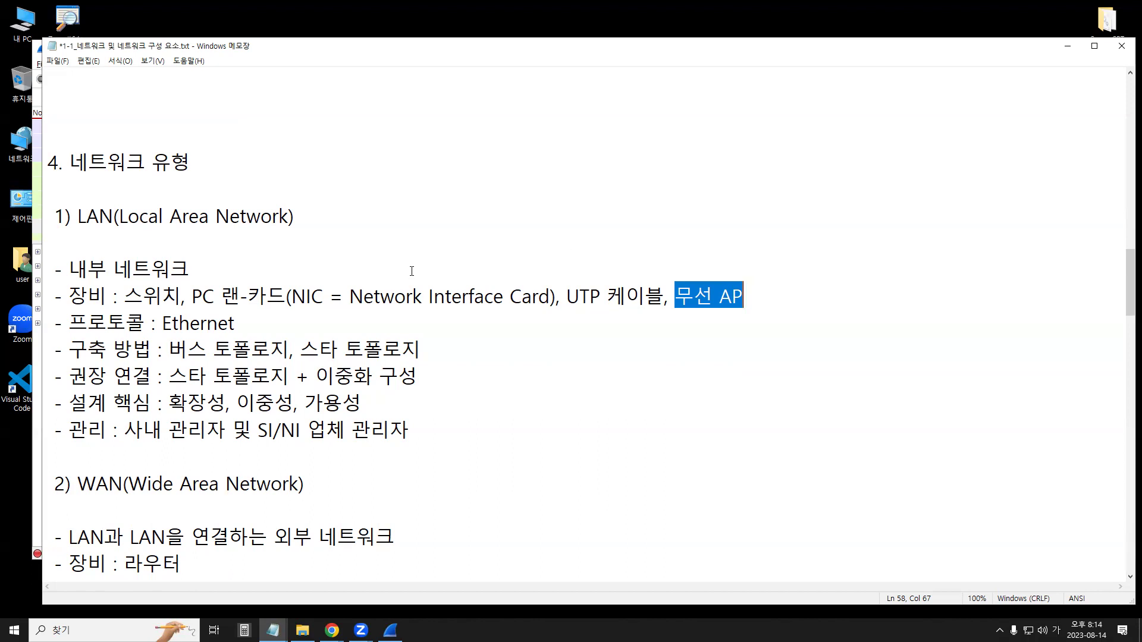
drag(123, 295, 732, 291)
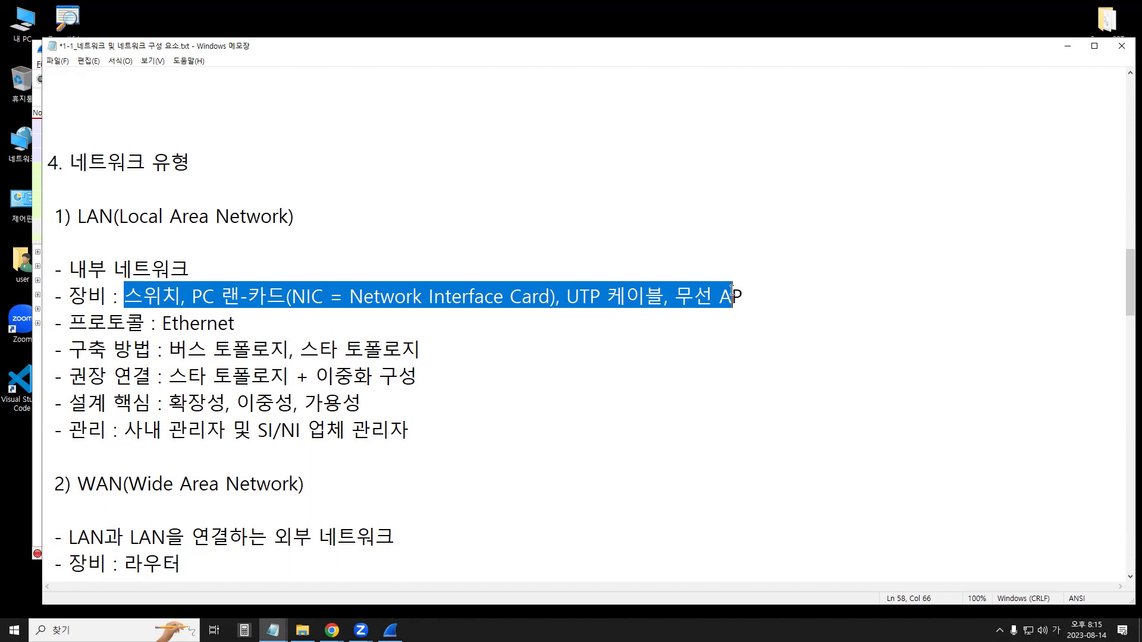
drag(238, 322, 159, 321)
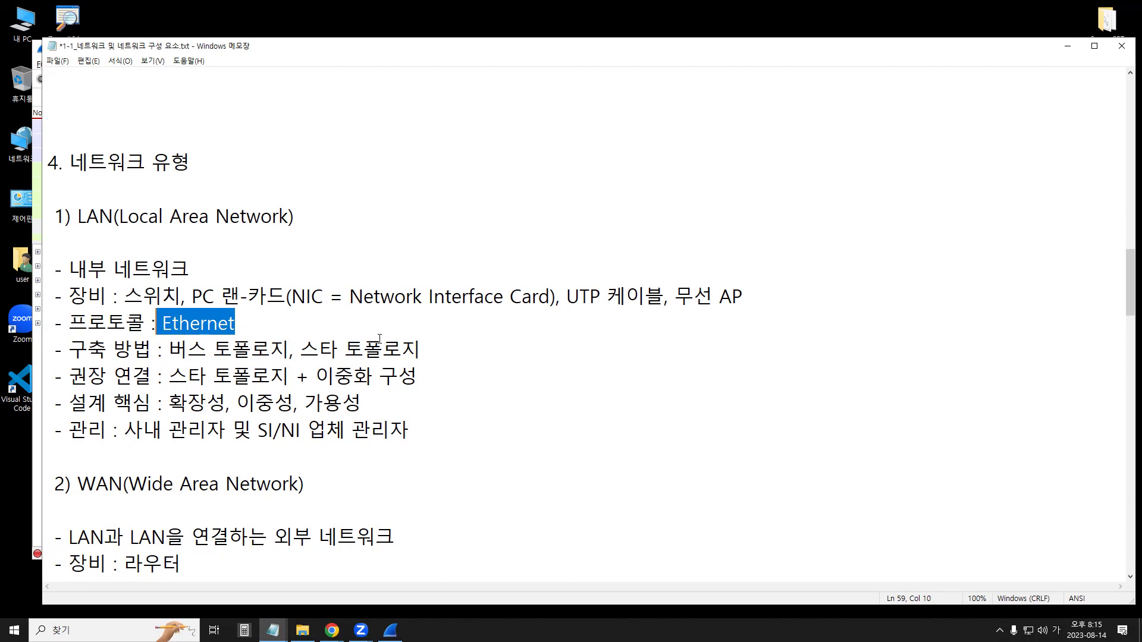
click(403, 321)
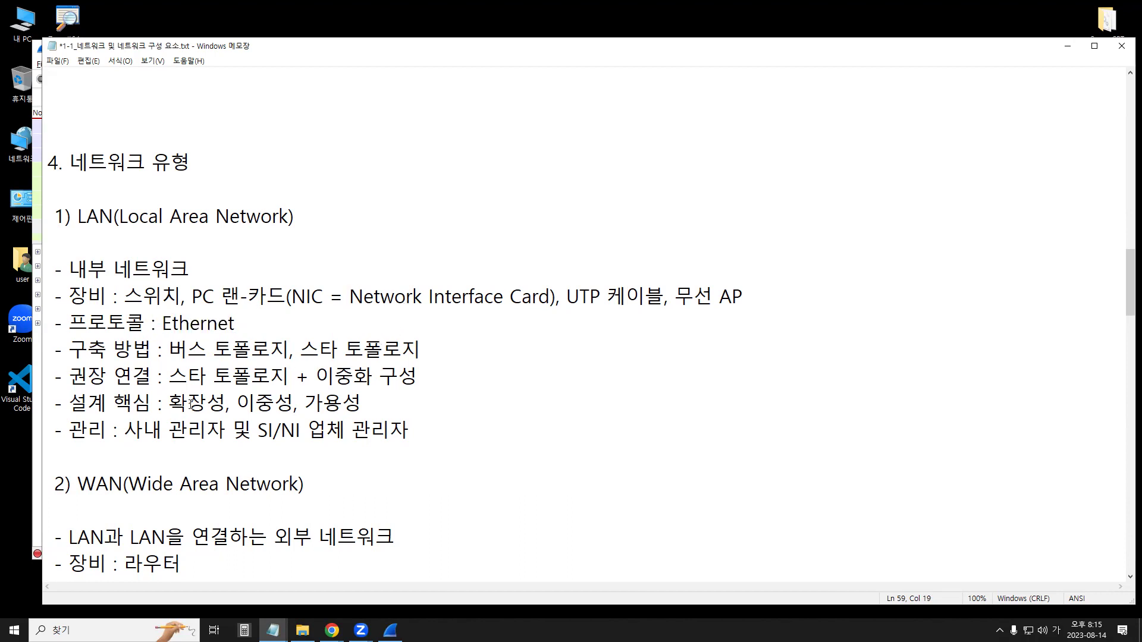
Show the desktop and locate the Cisco Packet Tracer Student shortcut
click(52, 630)
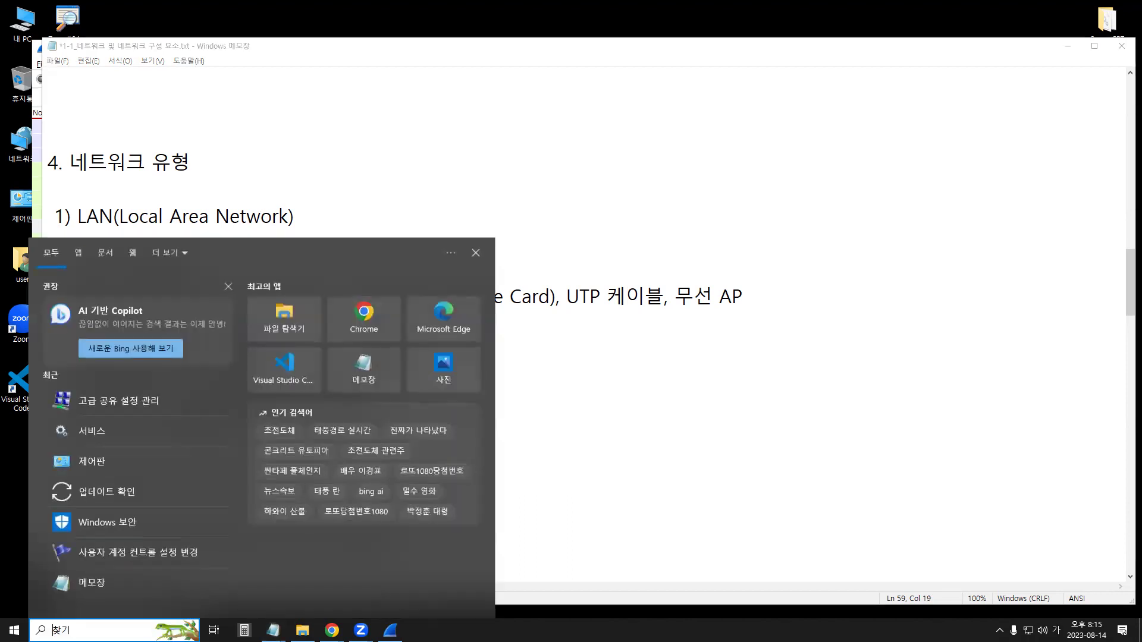
key(super+d)
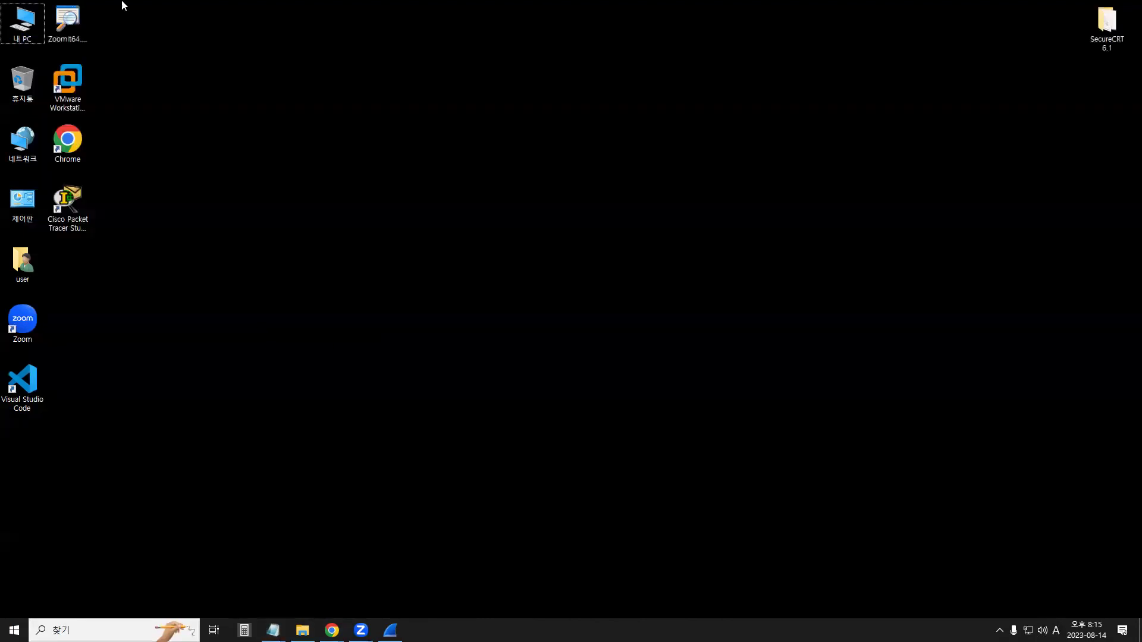
drag(86, 226, 217, 355)
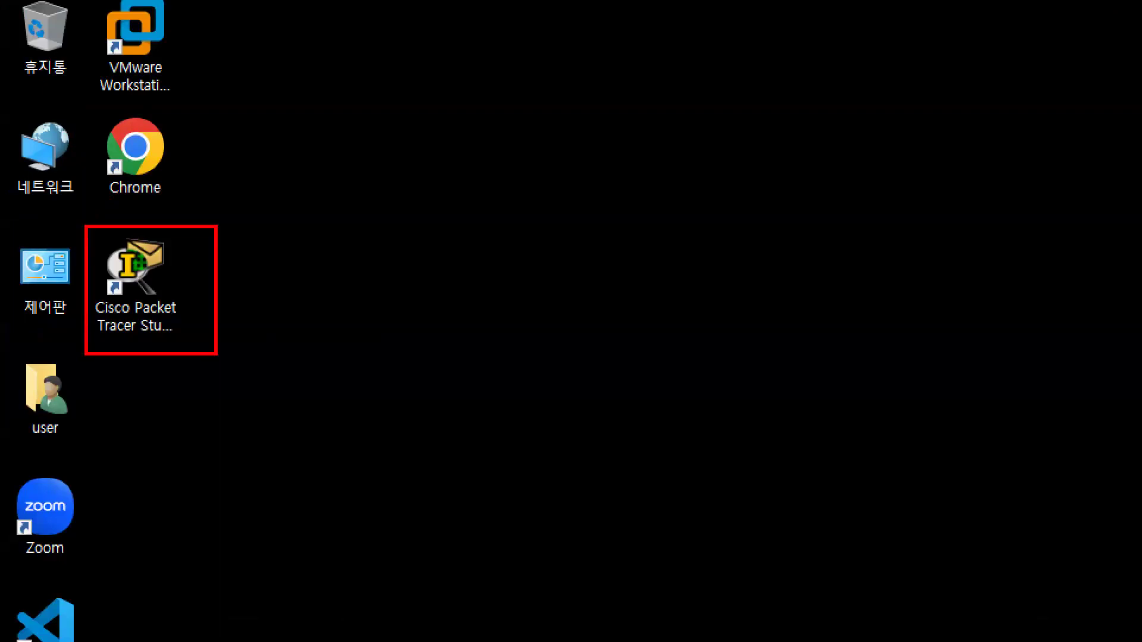
key(Escape)
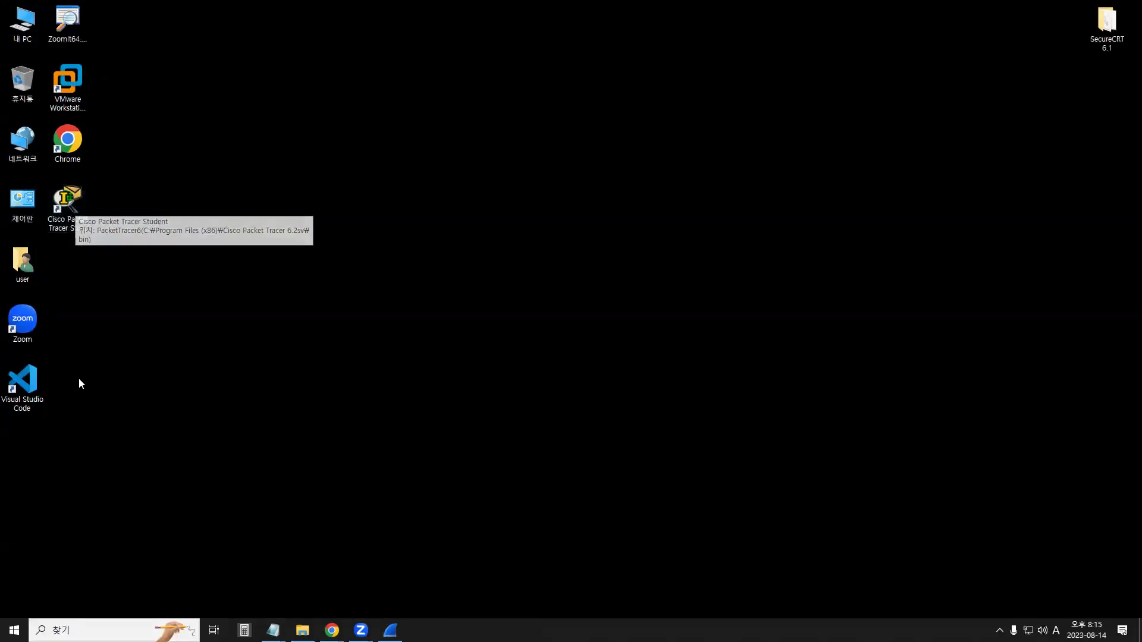
Search Windows for "cisco" and launch Cisco Packet Tracer Student
click(89, 630)
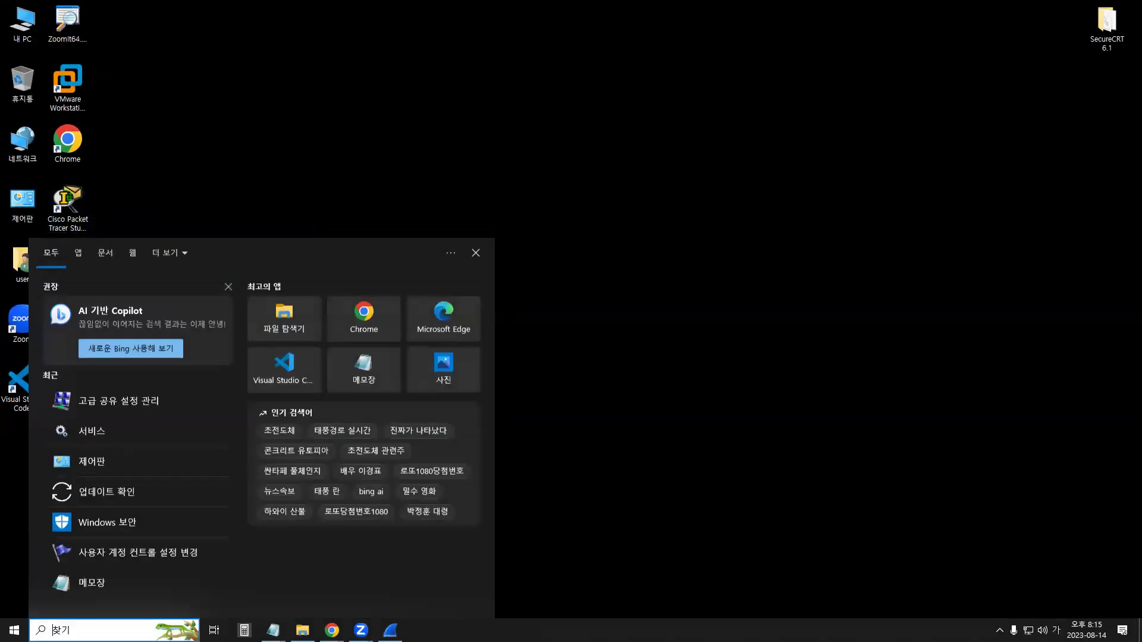
text(ㅊ)
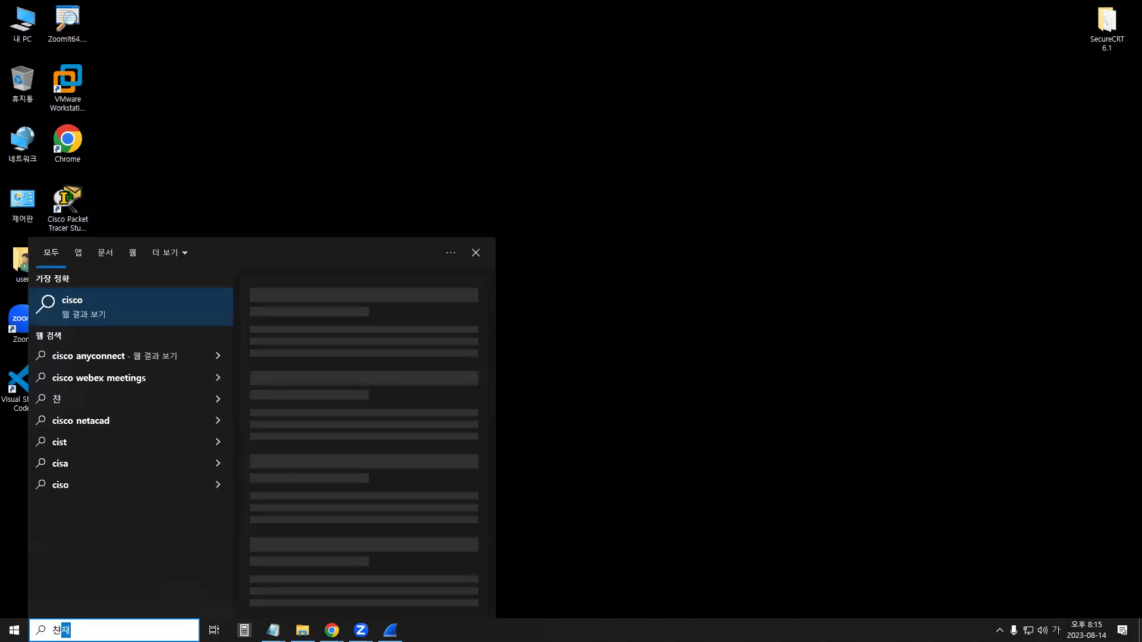
key(BackSpace)
key(Hangul)
text(cisco)
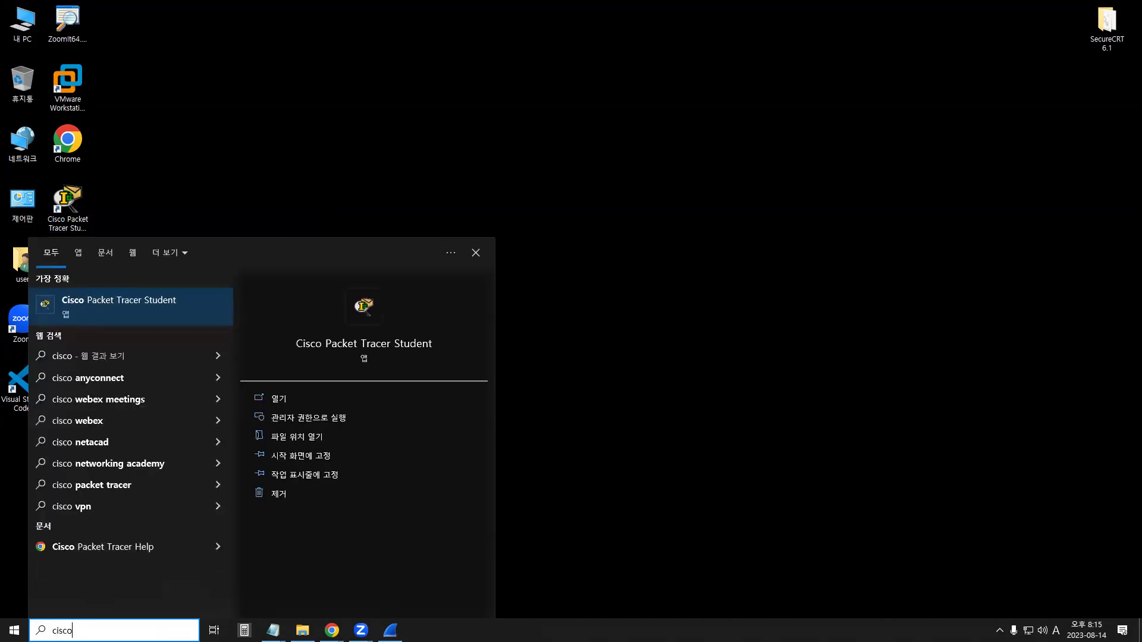
click(111, 307)
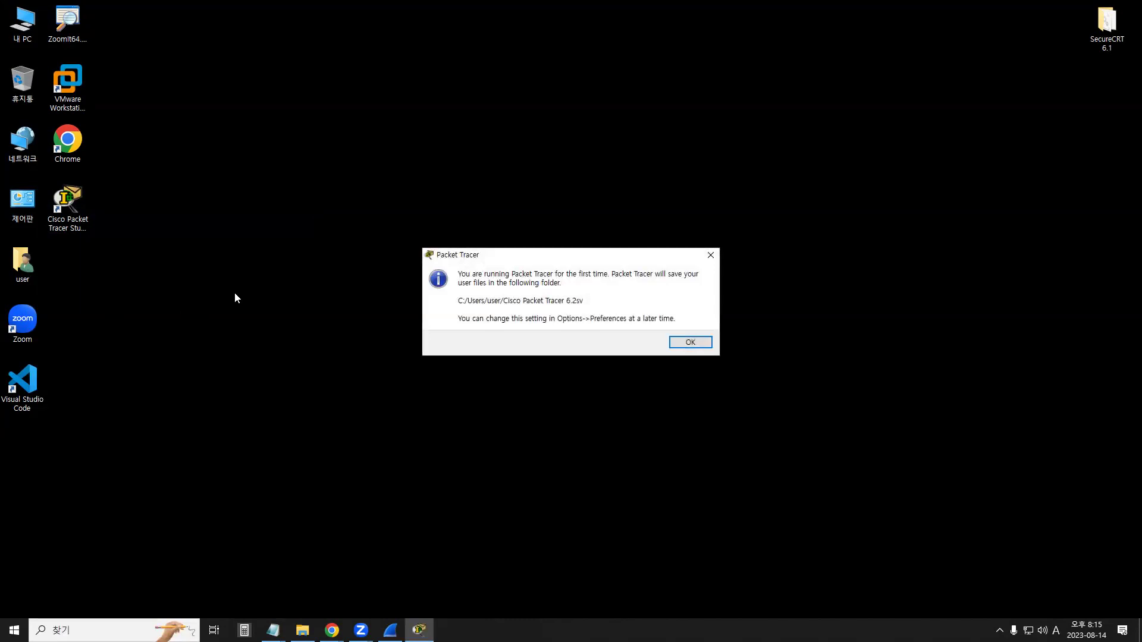
Accept the first-run folder notice, allow packettracer6.exe through the Windows Defender firewall and dismiss the script module warnings
click(689, 342)
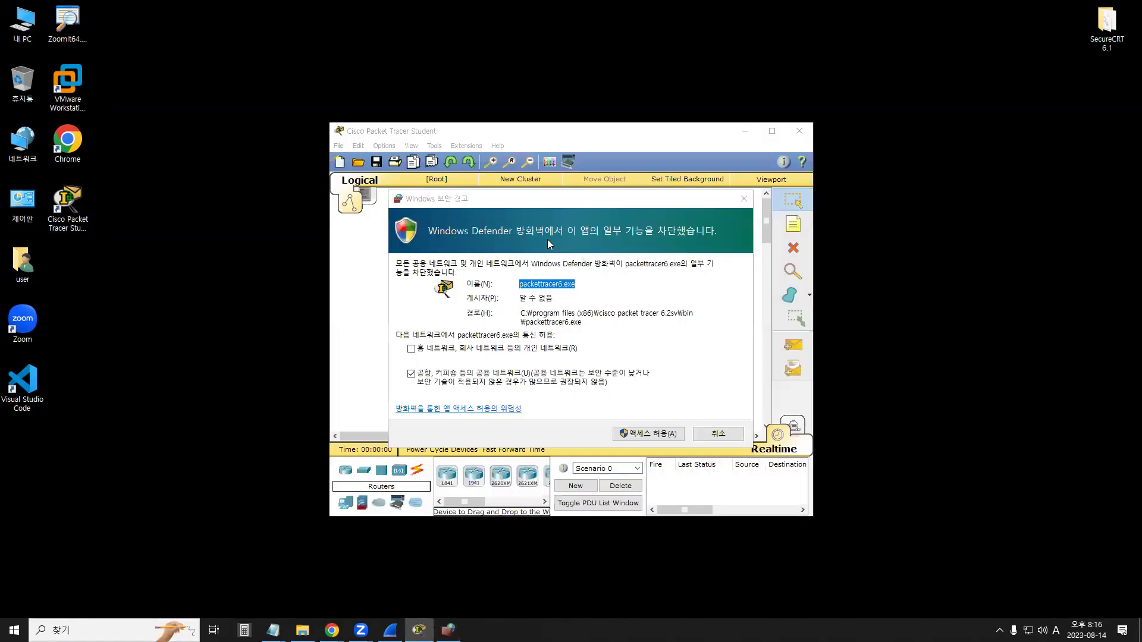
click(659, 436)
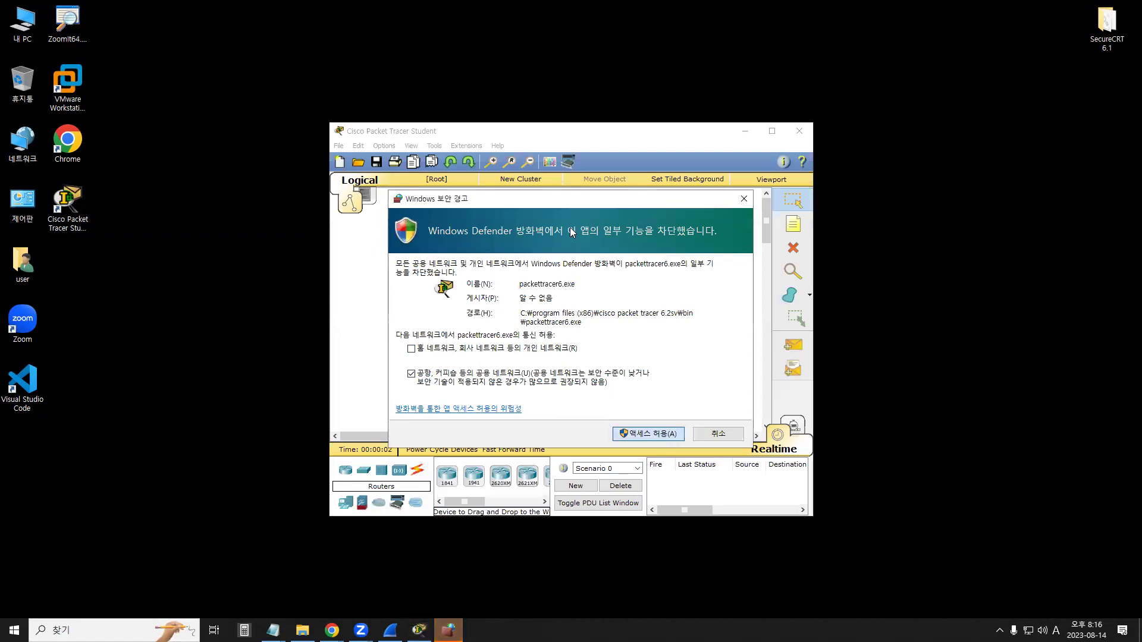
click(684, 343)
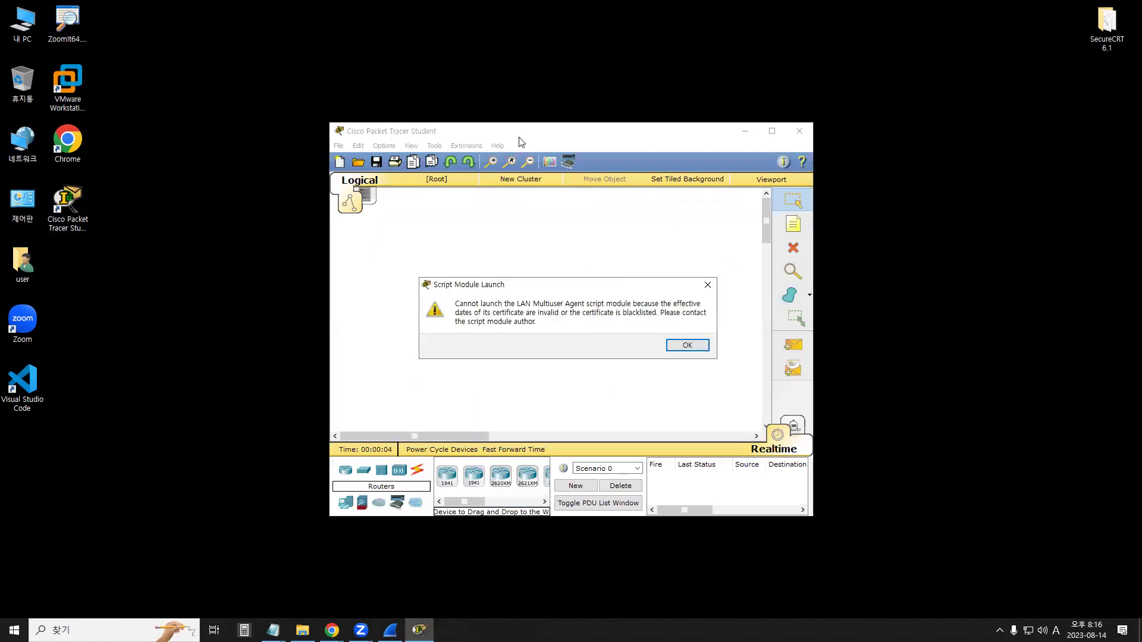
click(684, 344)
click(684, 345)
click(682, 340)
Reposition the Packet Tracer window and enlarge it to cover most of the desktop
drag(513, 132, 331, 79)
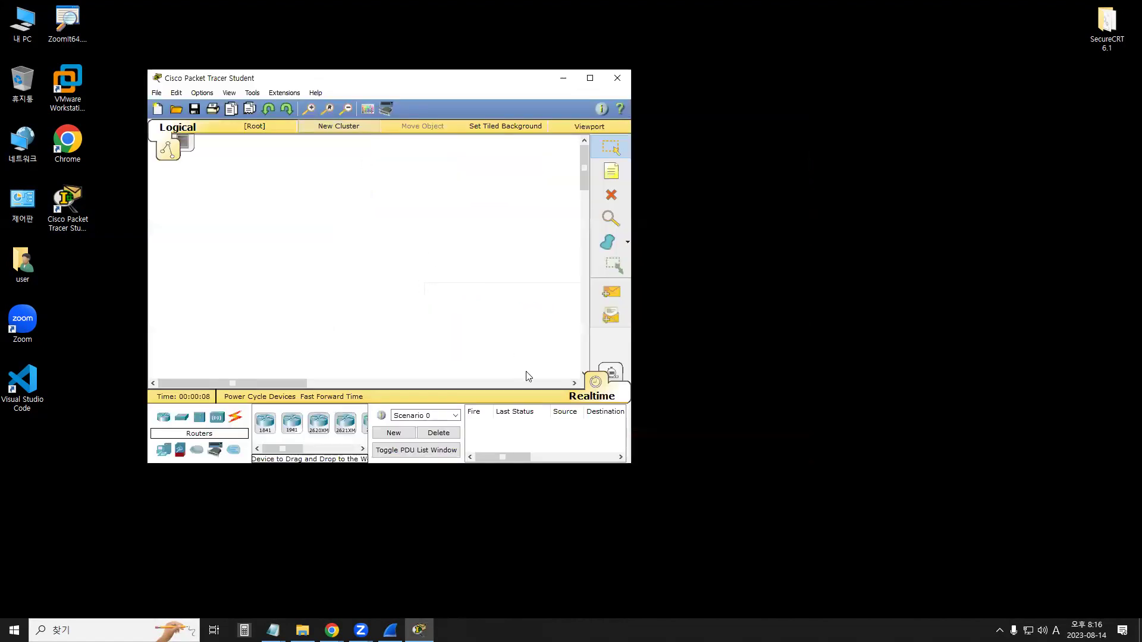
drag(630, 467, 979, 588)
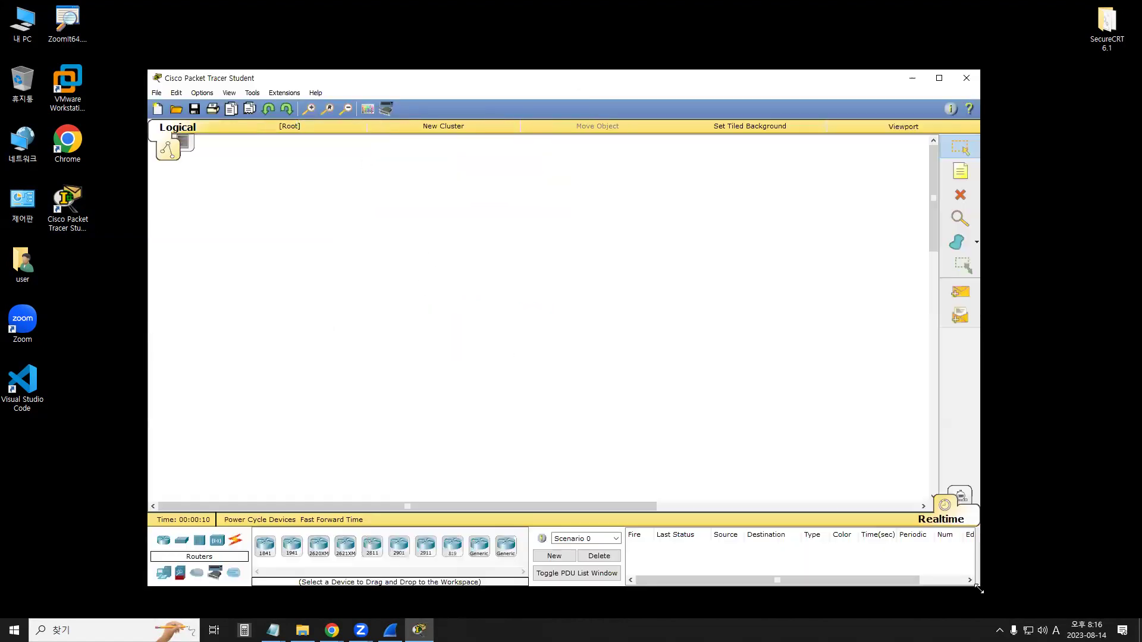
drag(148, 66, 114, 43)
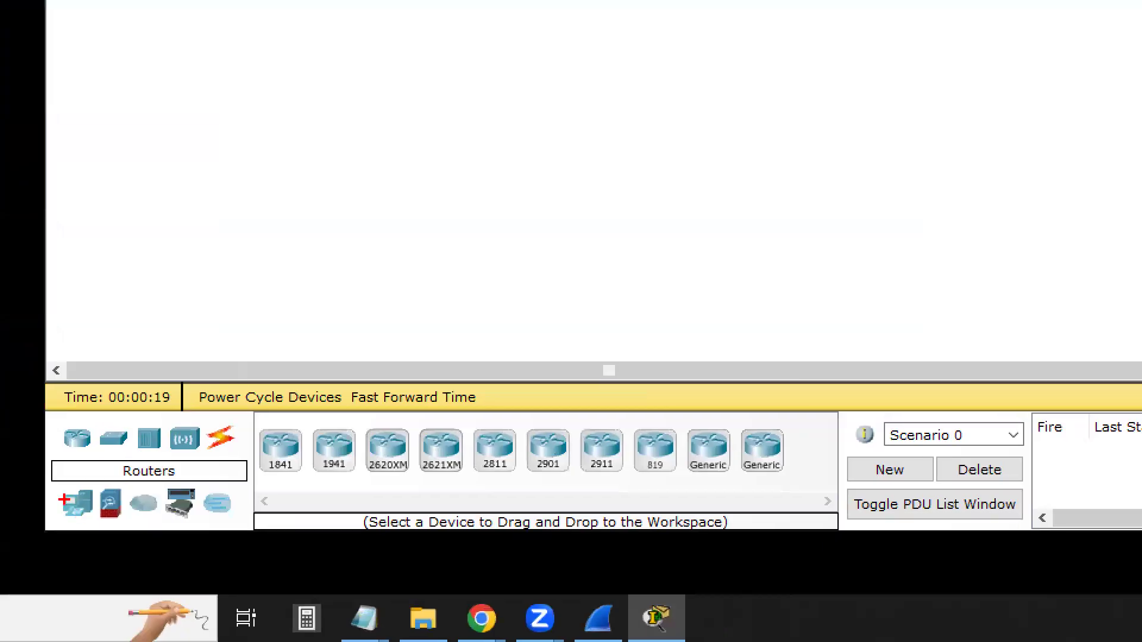
Show the End Devices category in the Packet Tracer device palette
drag(48, 476, 100, 524)
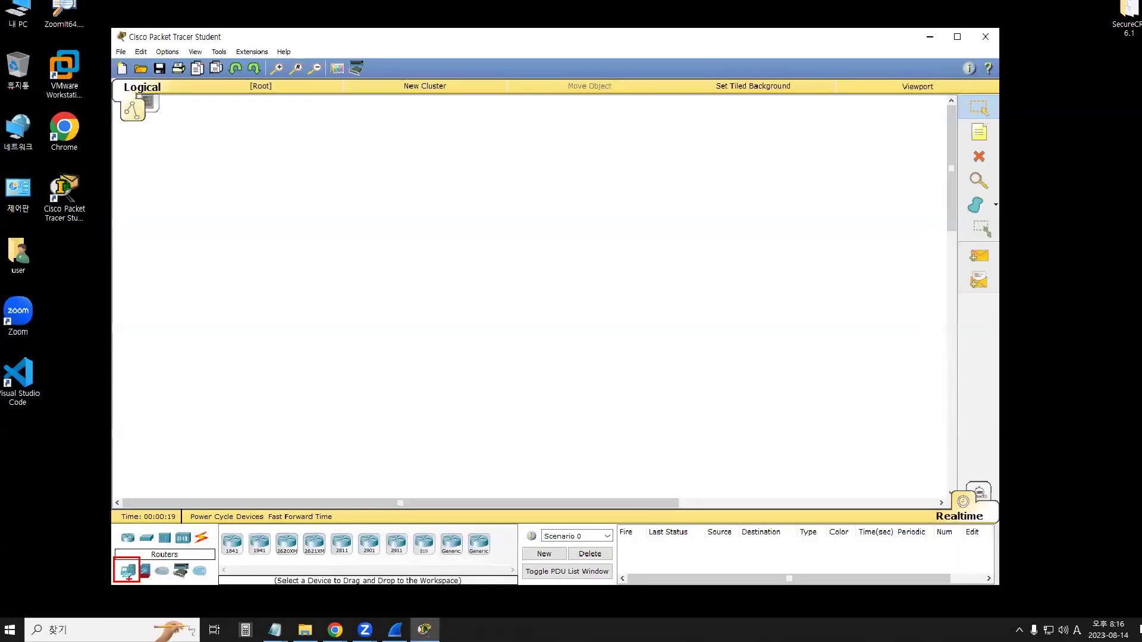
click(130, 573)
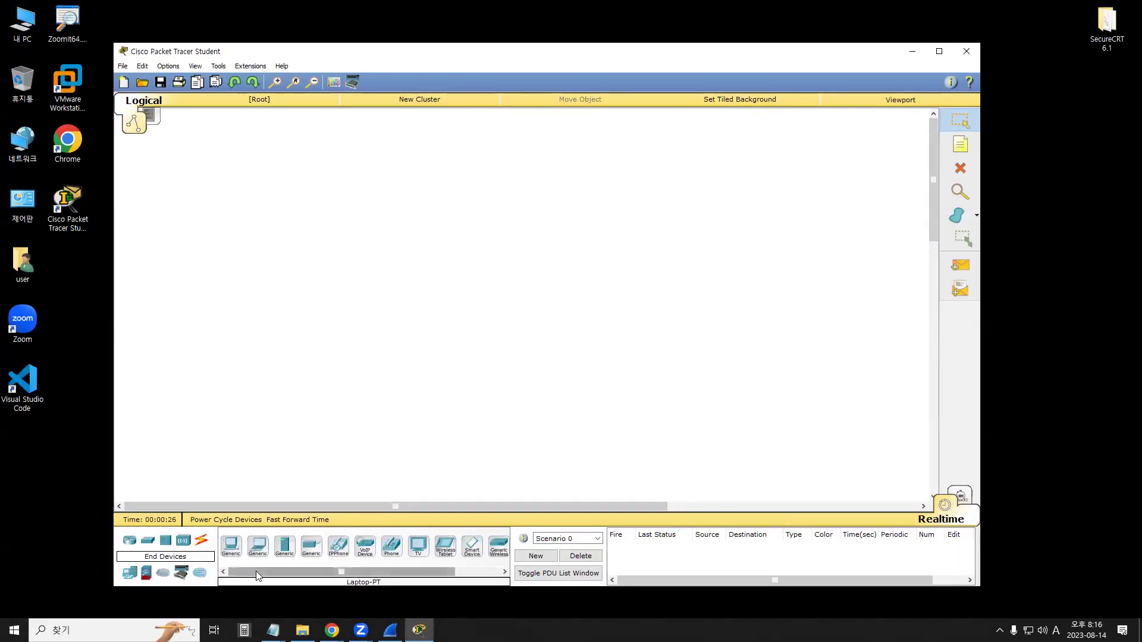
mouse_move(256, 576)
mouse_down()
mouse_move(327, 567)
mouse_move(245, 573)
mouse_up()
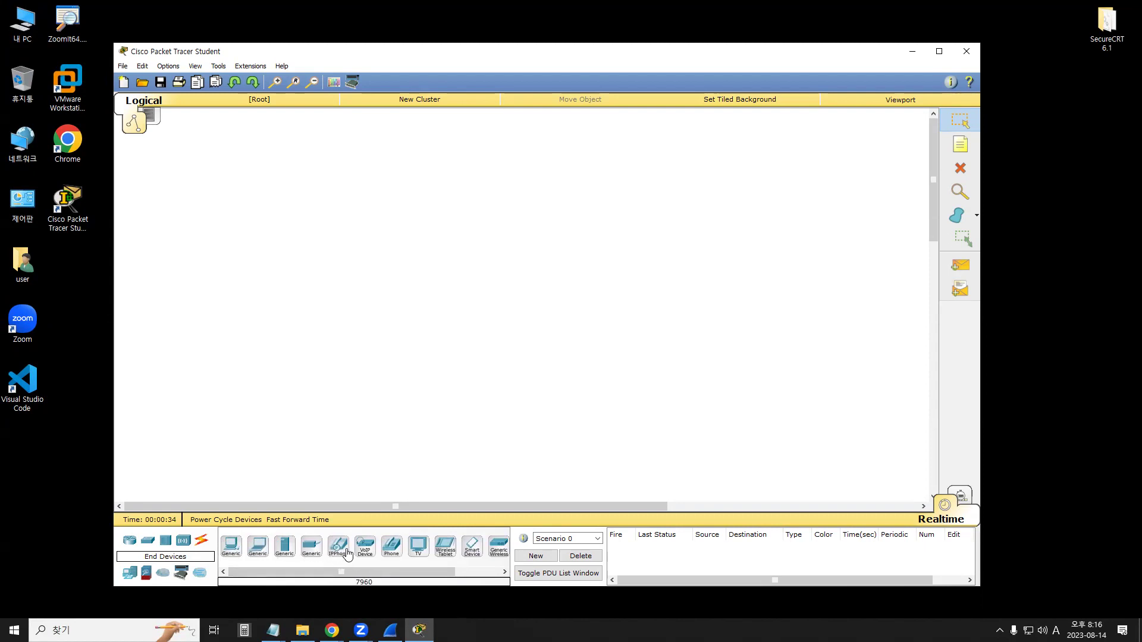
Place a generic PC-PT in the lower-left area of the workspace and shift it slightly upward
drag(241, 553, 223, 410)
drag(244, 522, 207, 438)
click(196, 407)
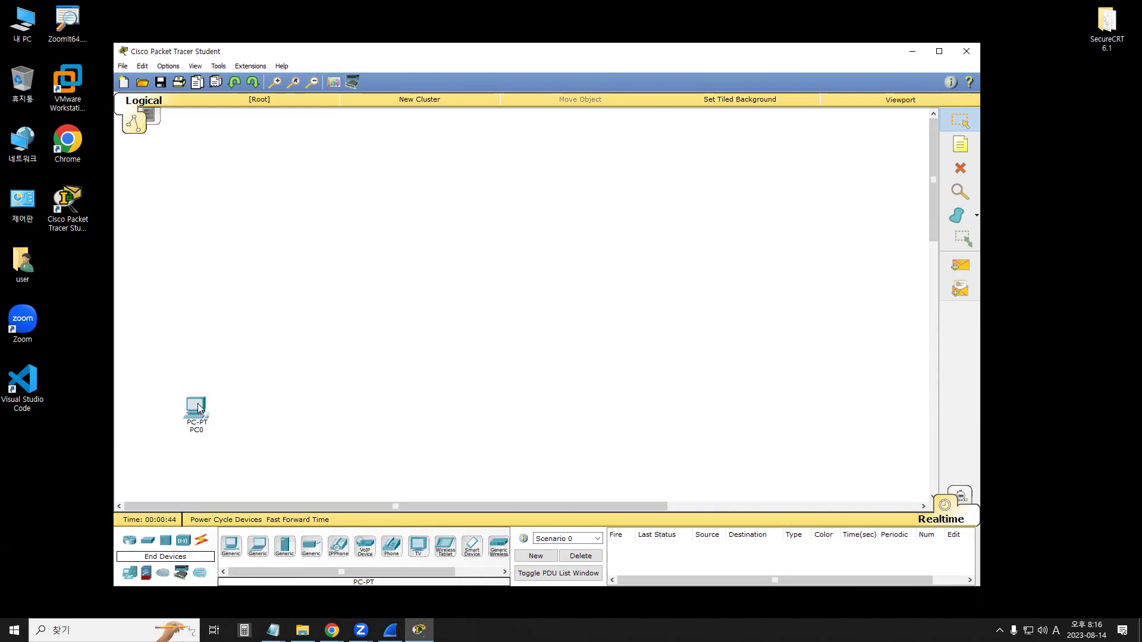
drag(198, 408, 198, 390)
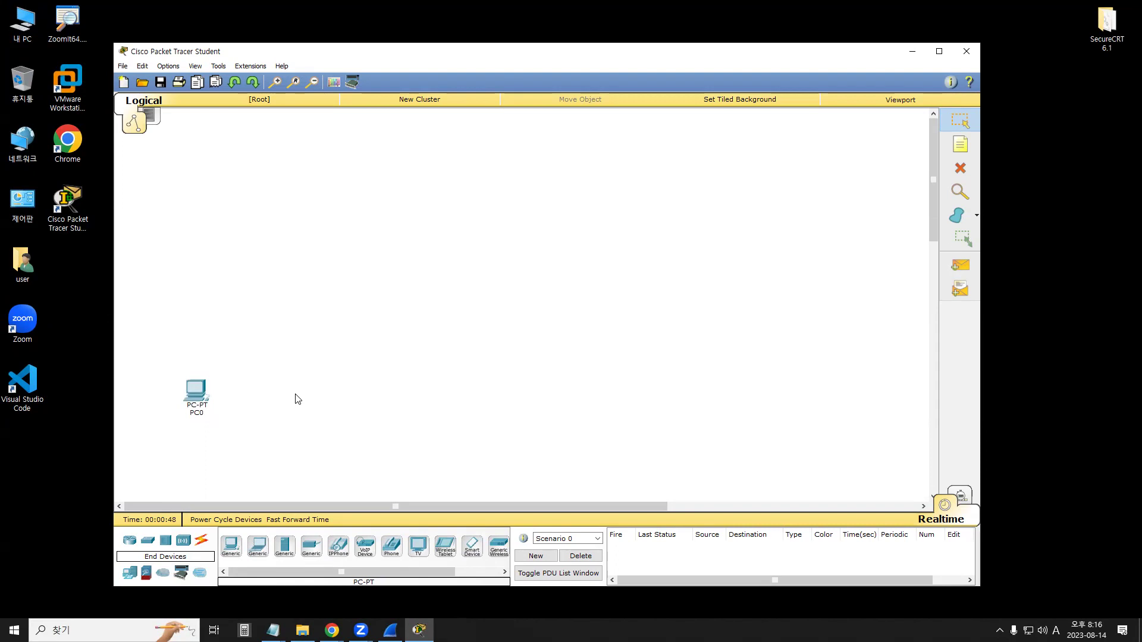
Delete the PC from the workspace and return to normal selection mode
key(Delete)
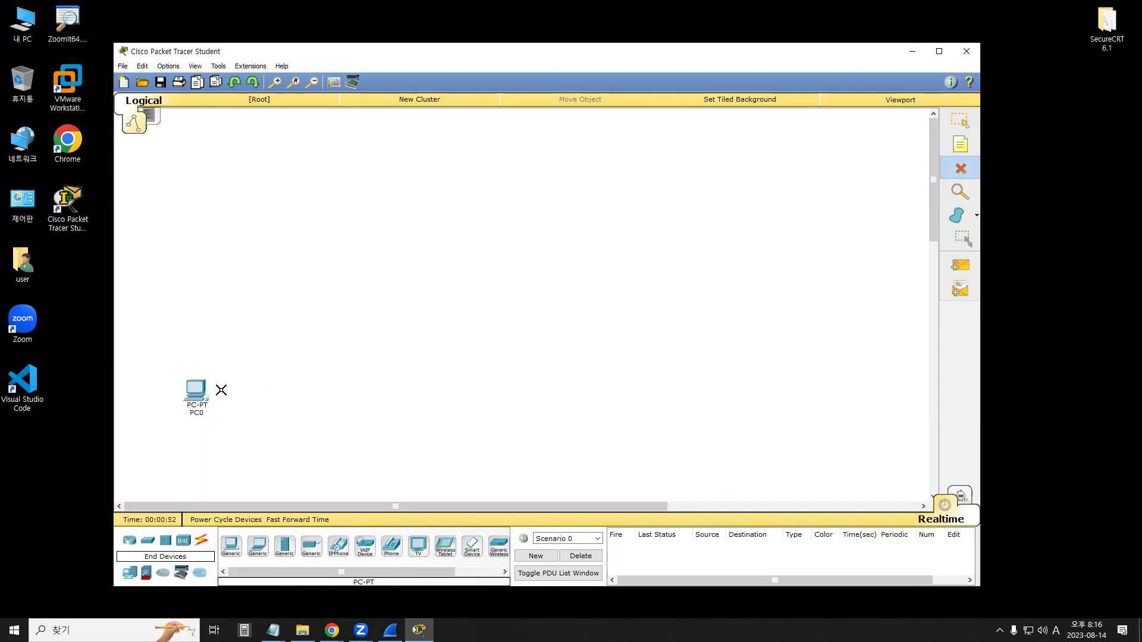
click(194, 392)
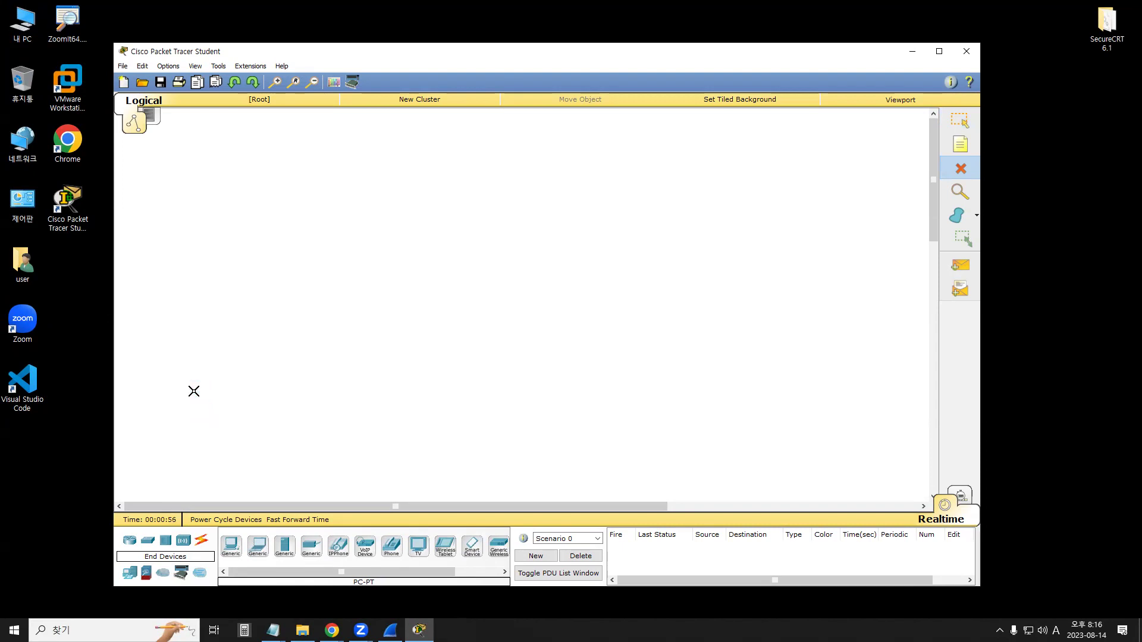
key(Escape)
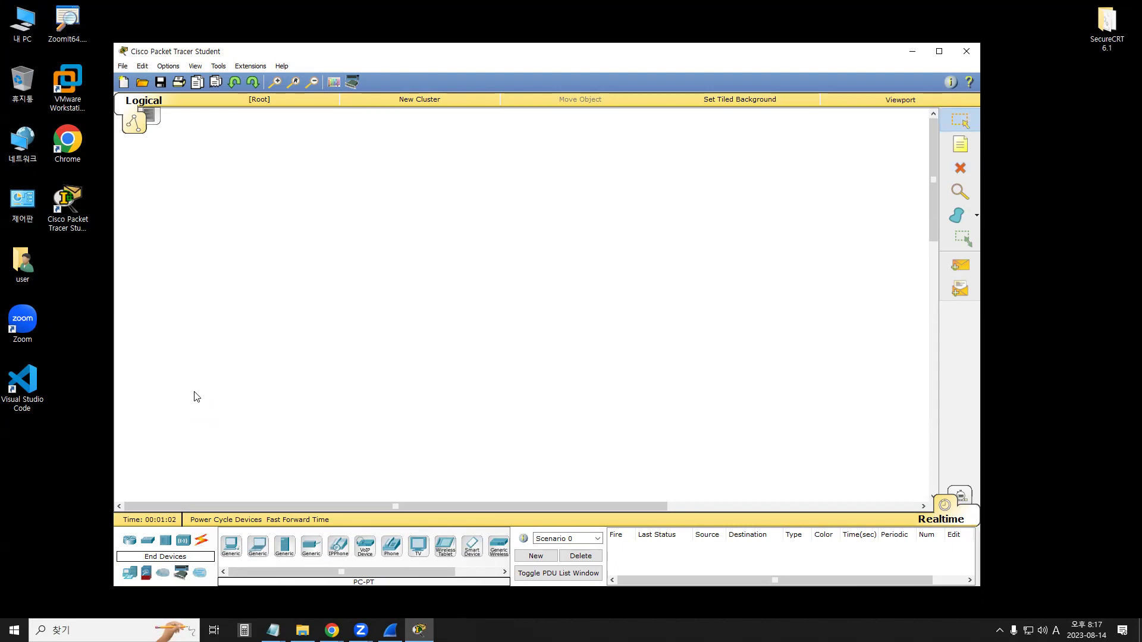
Place a new generic PC-PT in the lower-left area of the empty workspace
click(230, 546)
click(207, 426)
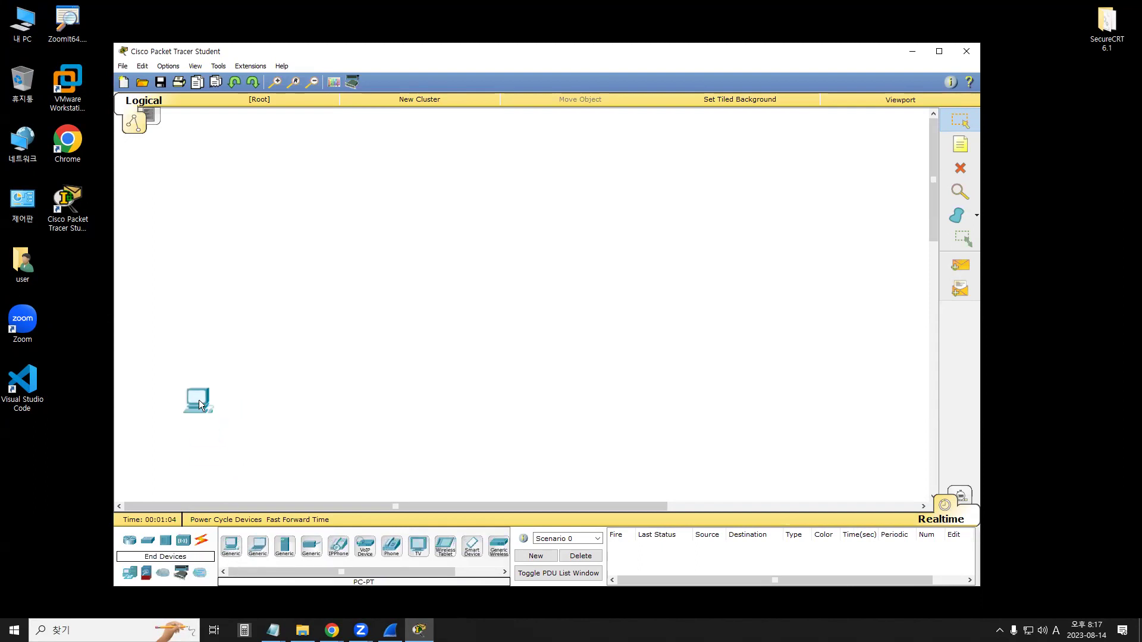
Place a second generic PC-PT beside the first one and shift both PCs slightly upward
click(231, 545)
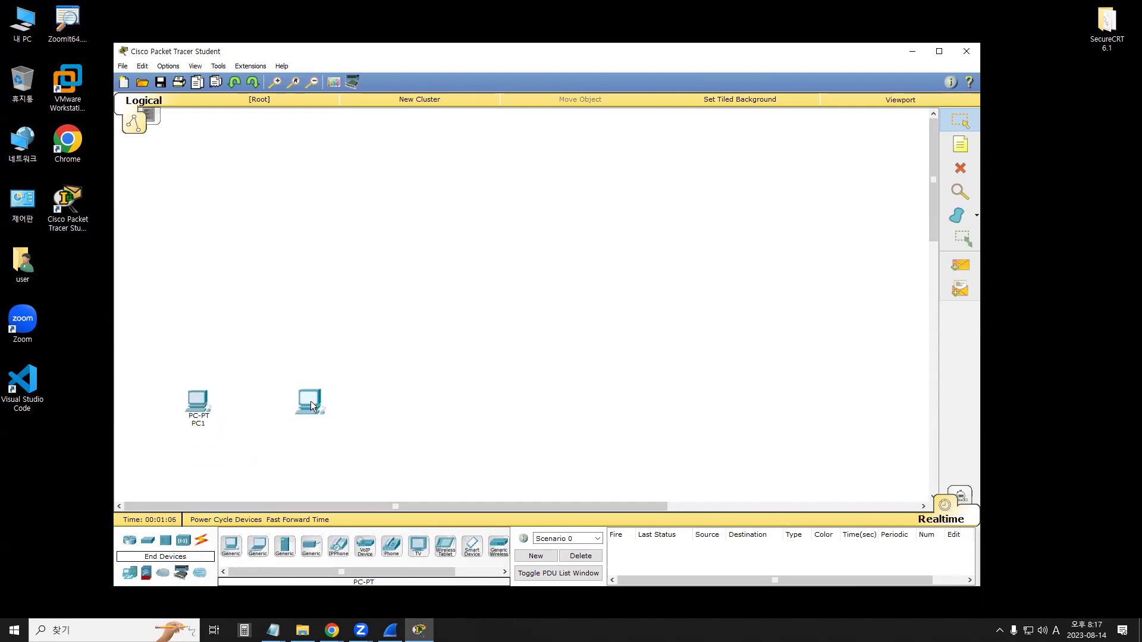
click(311, 406)
drag(384, 452, 173, 352)
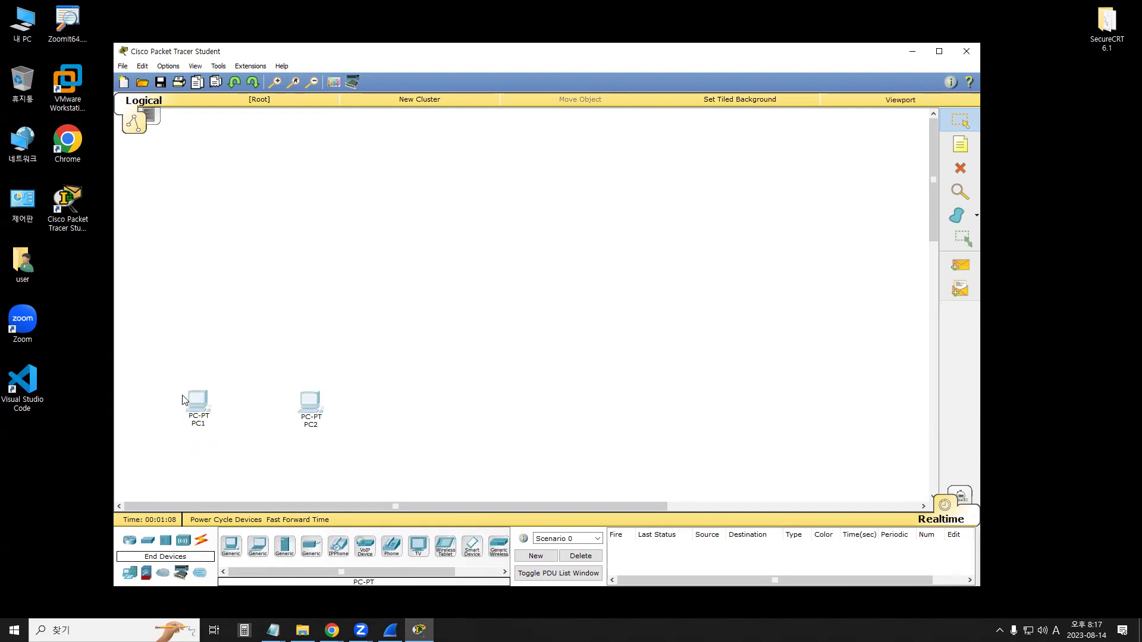
drag(184, 400, 193, 384)
drag(316, 384, 313, 389)
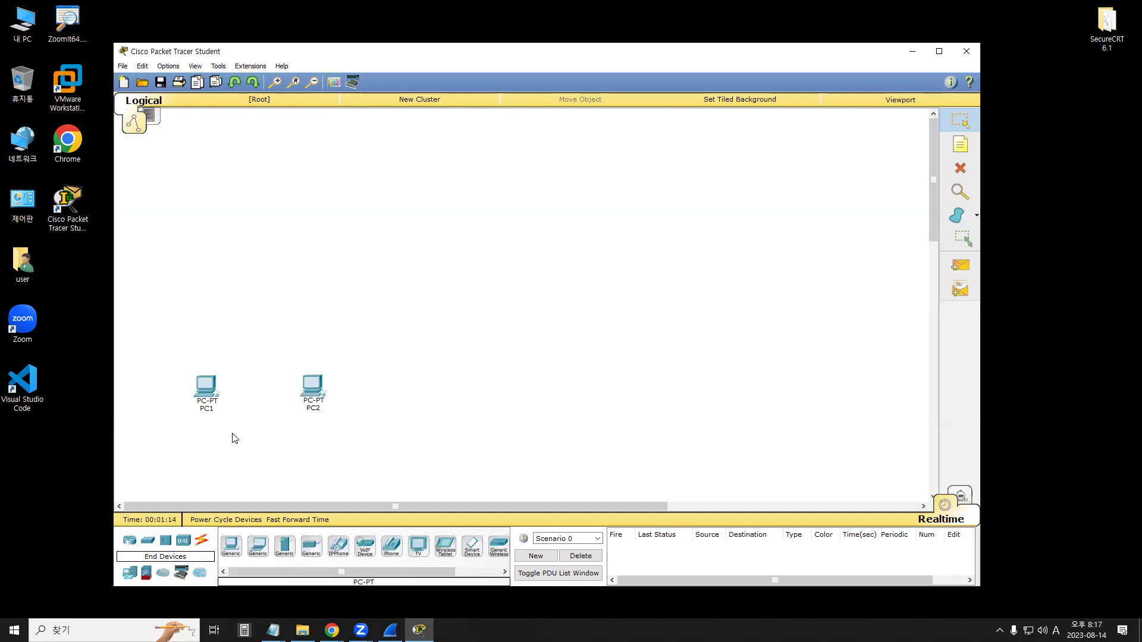
Delete both PCs from the workspace together and return to normal selection mode
drag(161, 340, 365, 427)
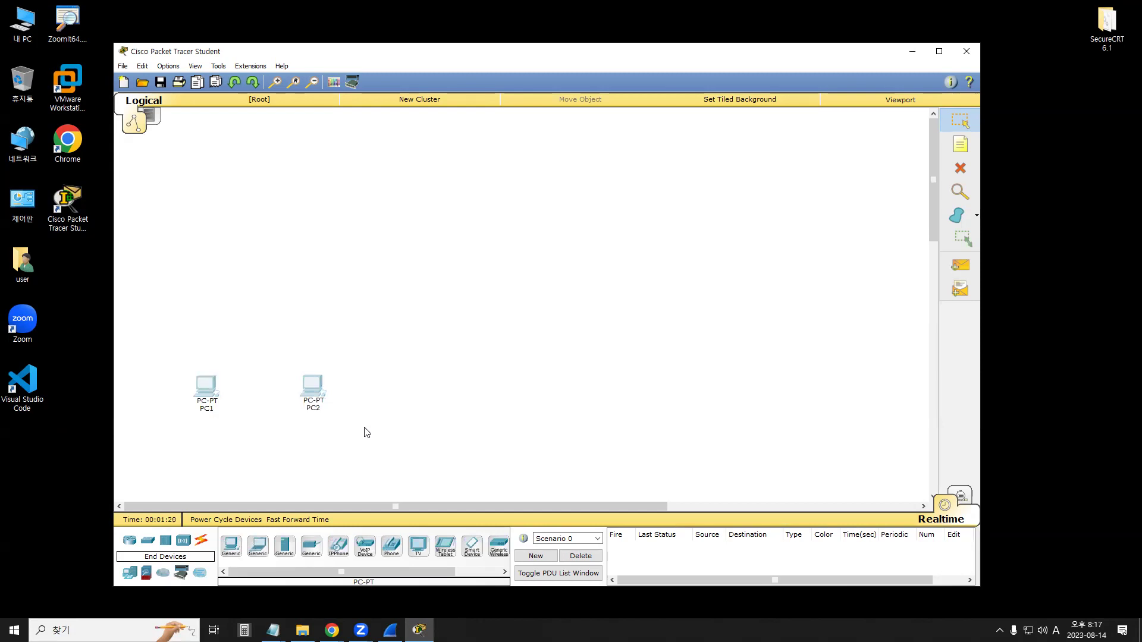
key(Delete)
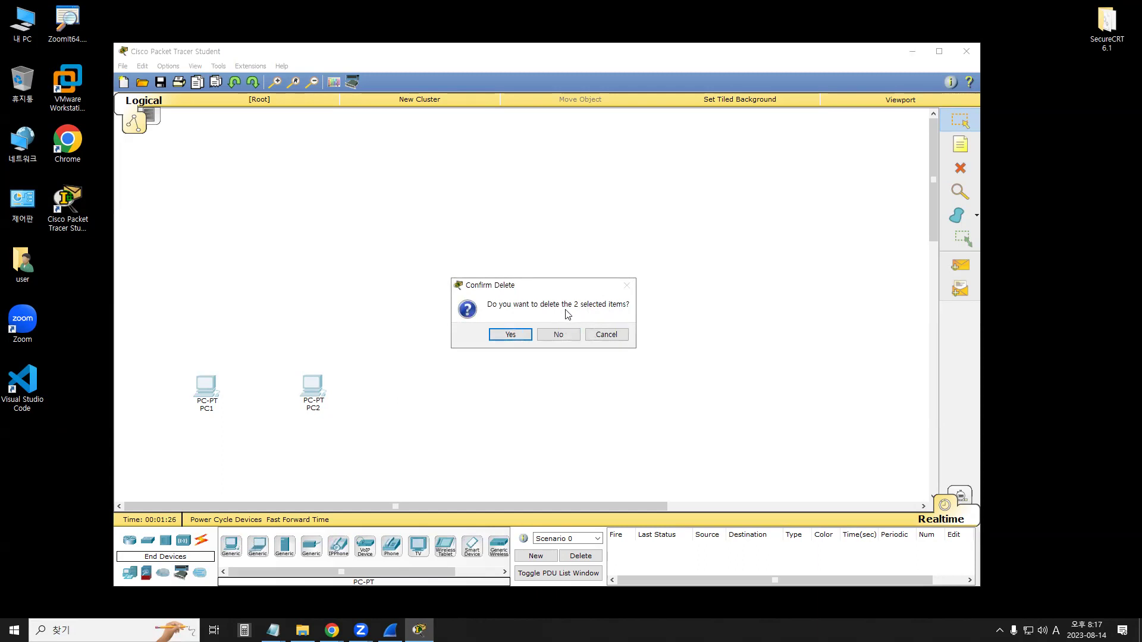
click(510, 335)
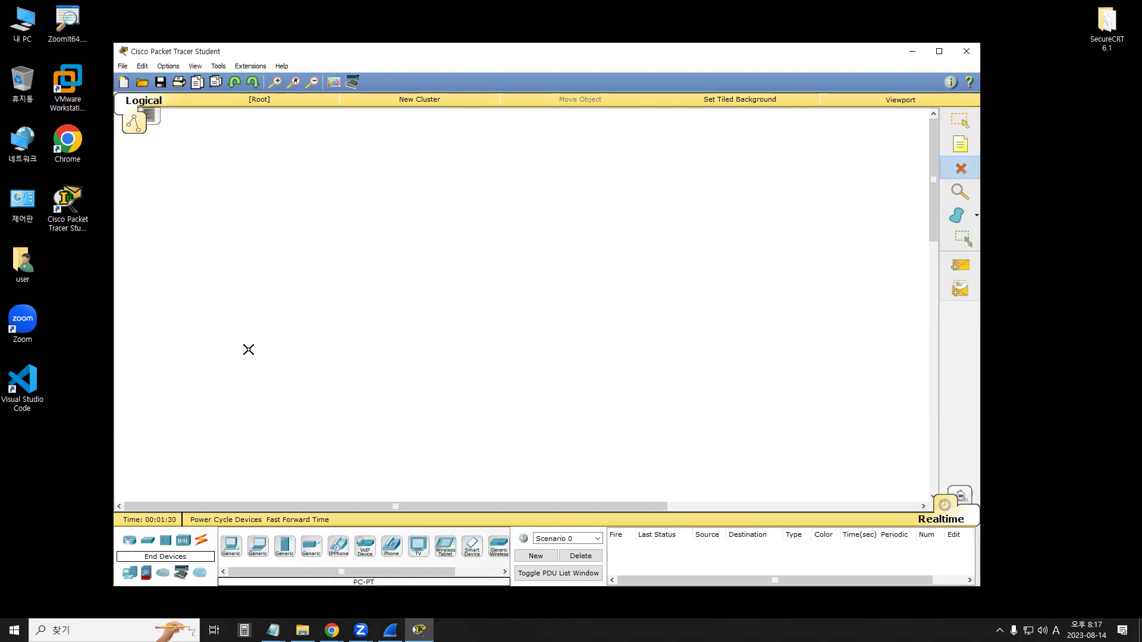
key(Escape)
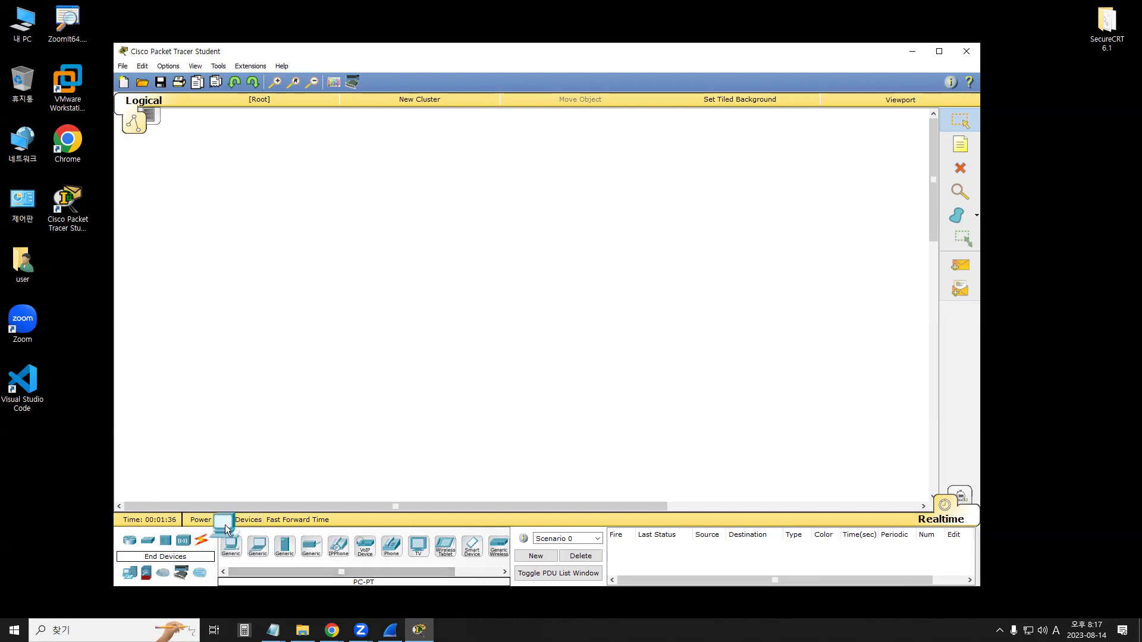
Place two new generic PC-PT devices side by side in the lower-left area of the workspace and move them upward
click(192, 417)
click(231, 546)
click(282, 416)
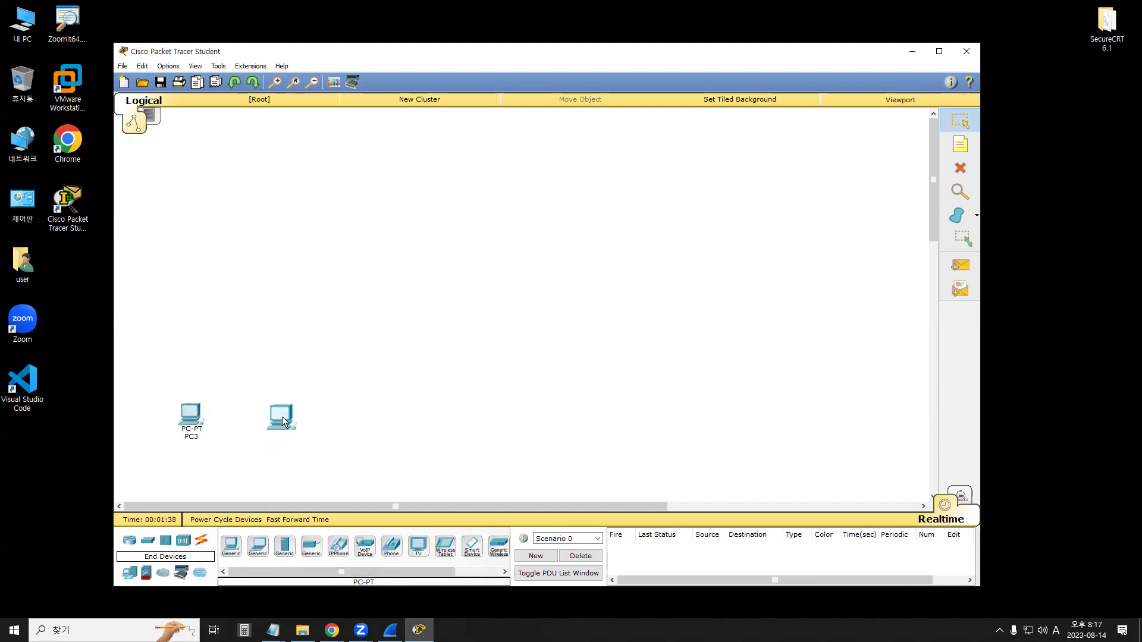
drag(343, 468, 181, 388)
mouse_move(274, 422)
mouse_down()
mouse_move(283, 367)
mouse_move(303, 363)
mouse_up()
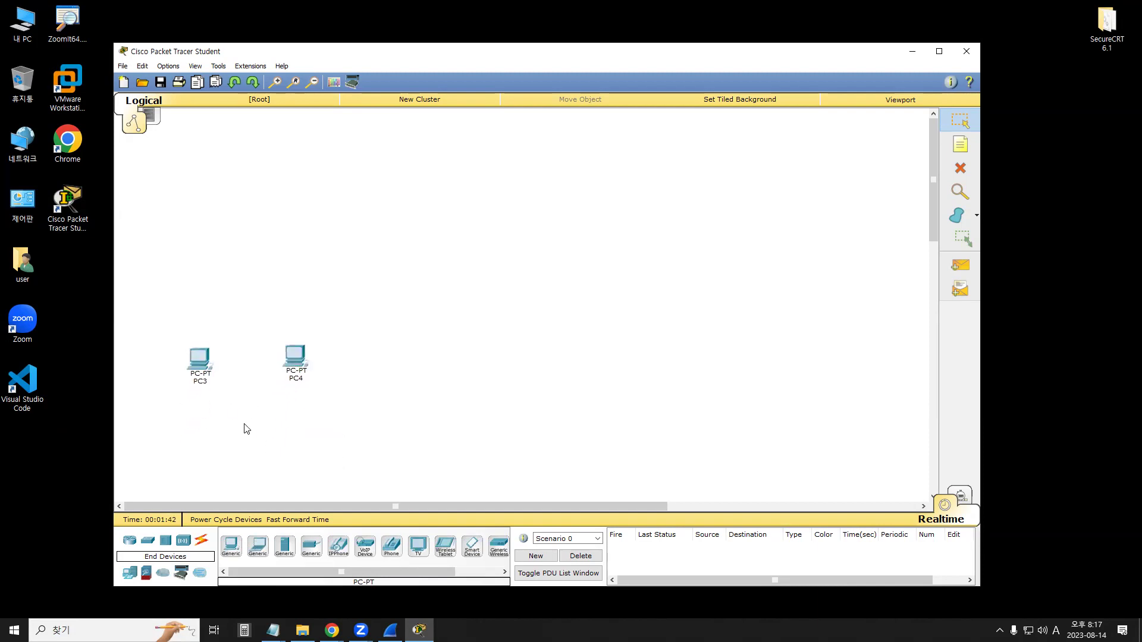
Examine the enlarged physical view of PC3 down to its installed network module, and close the device window
click(201, 358)
click(661, 340)
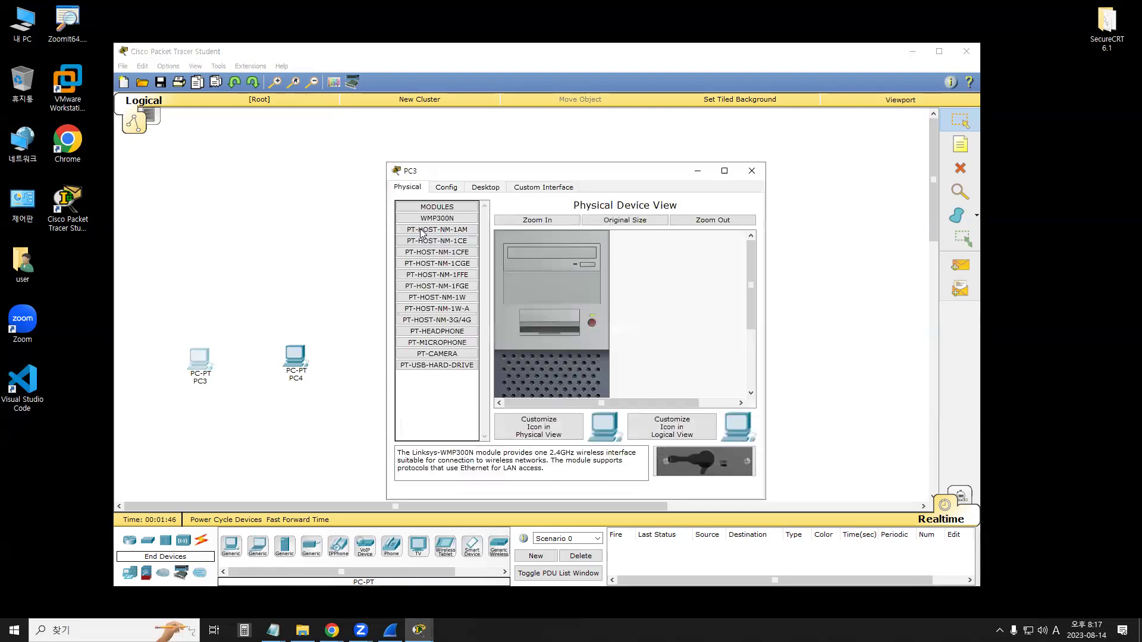
drag(459, 172, 271, 101)
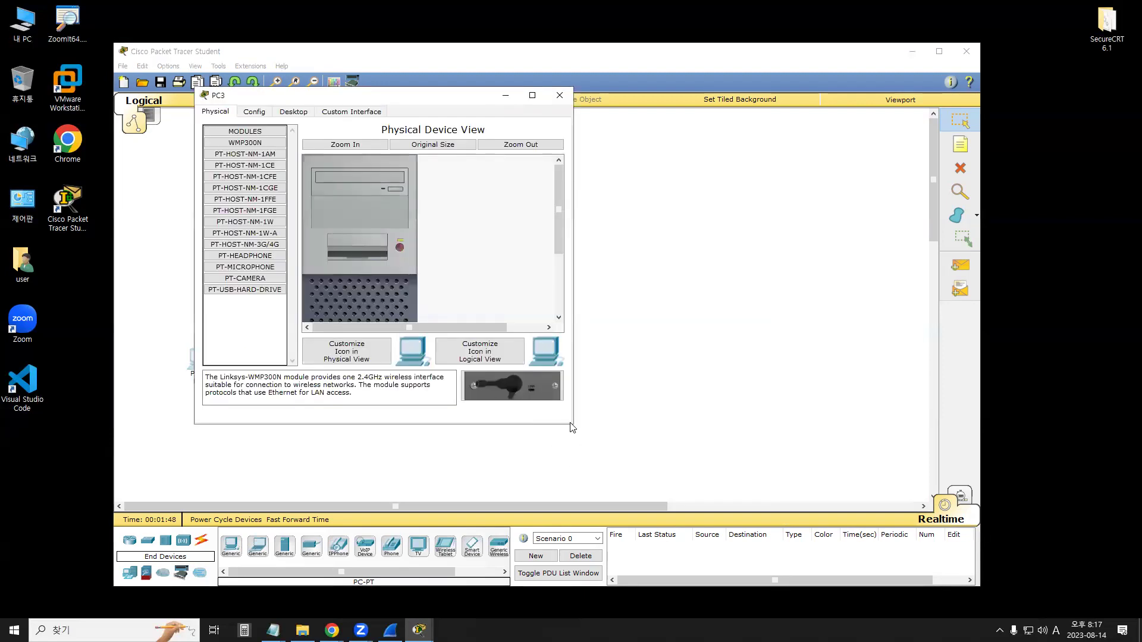
drag(571, 427, 694, 557)
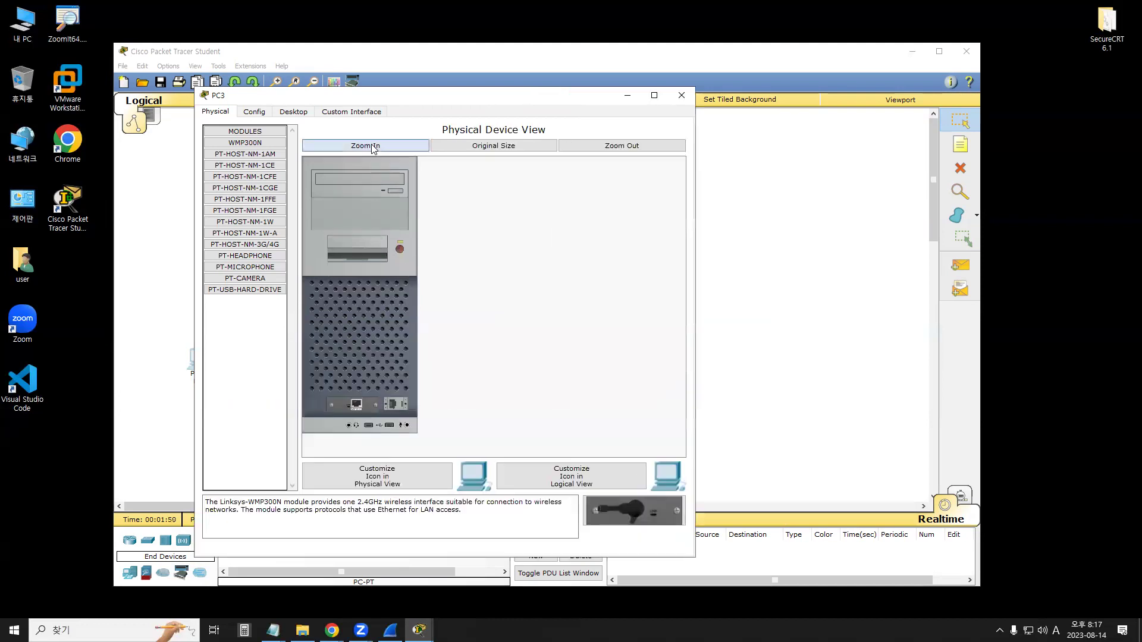
click(353, 145)
drag(379, 95, 328, 48)
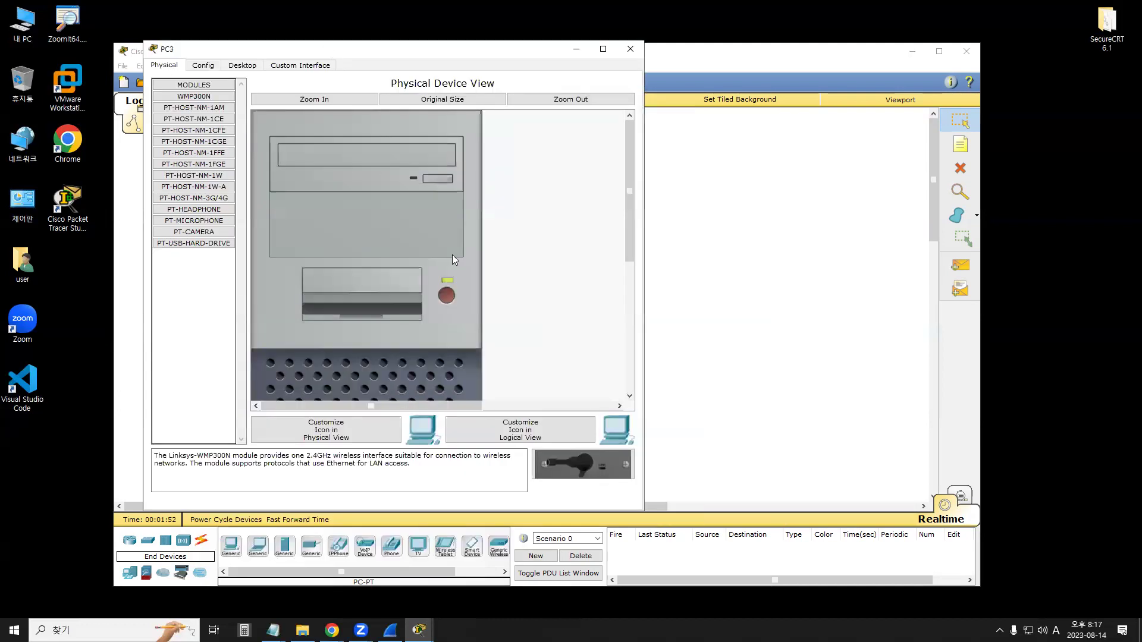
drag(643, 514, 734, 618)
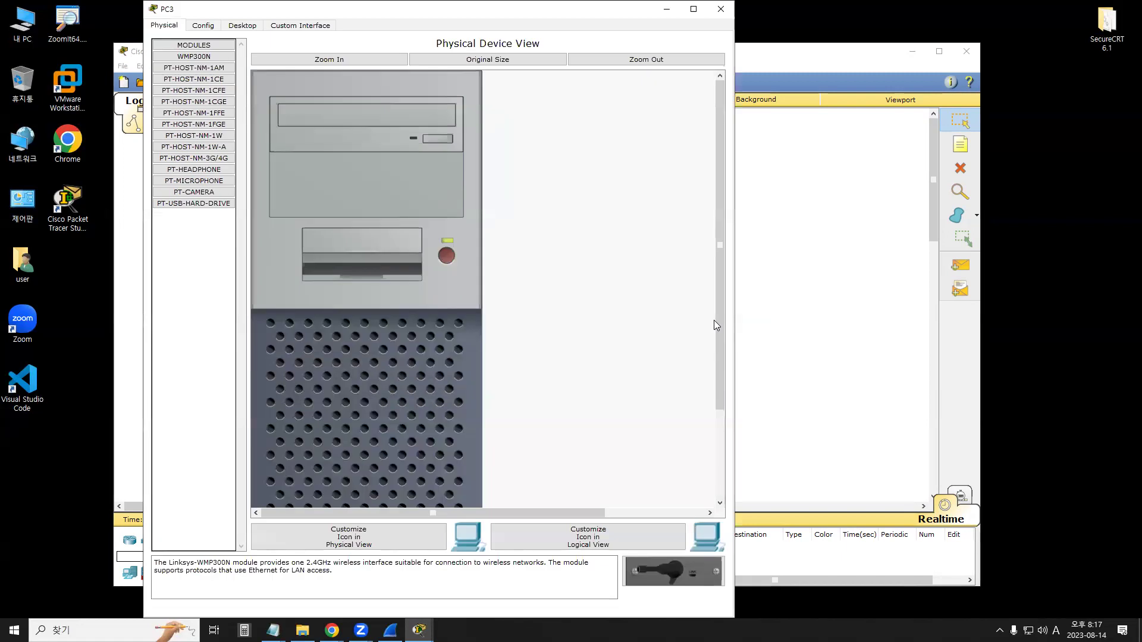
drag(717, 319, 721, 445)
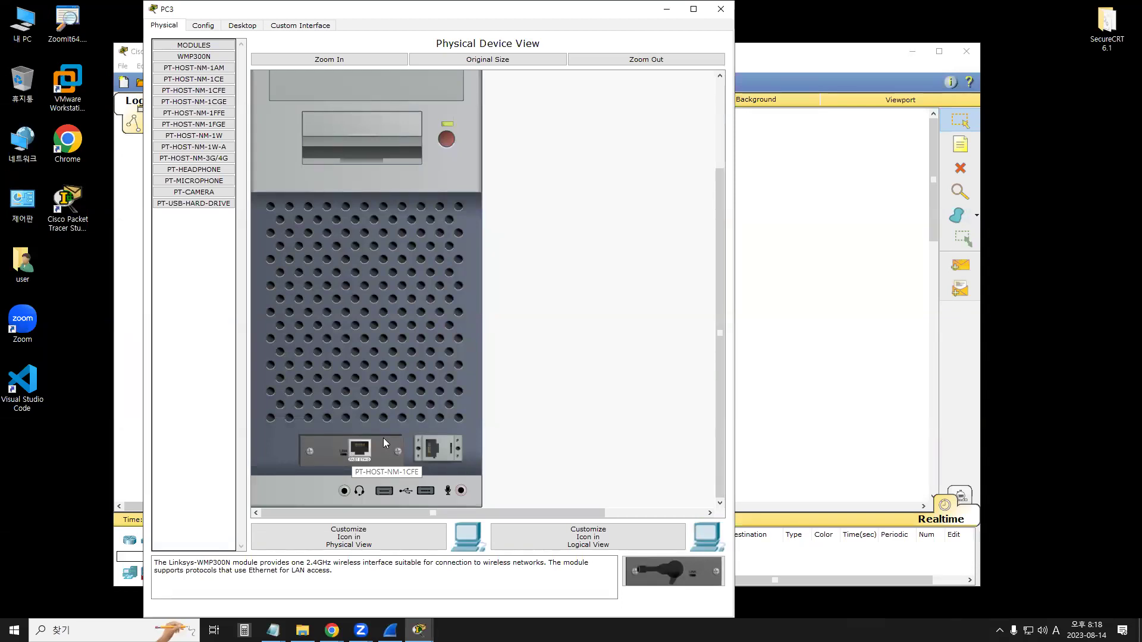
click(720, 9)
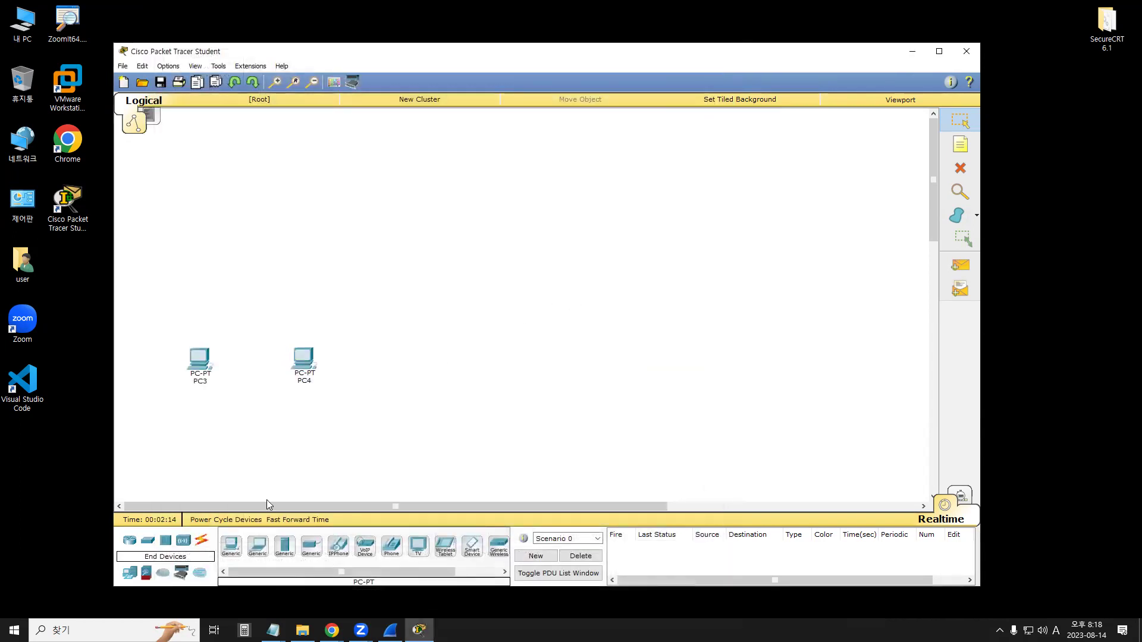
Connect PC3 to PC4 with an automatically chosen cable type
click(202, 543)
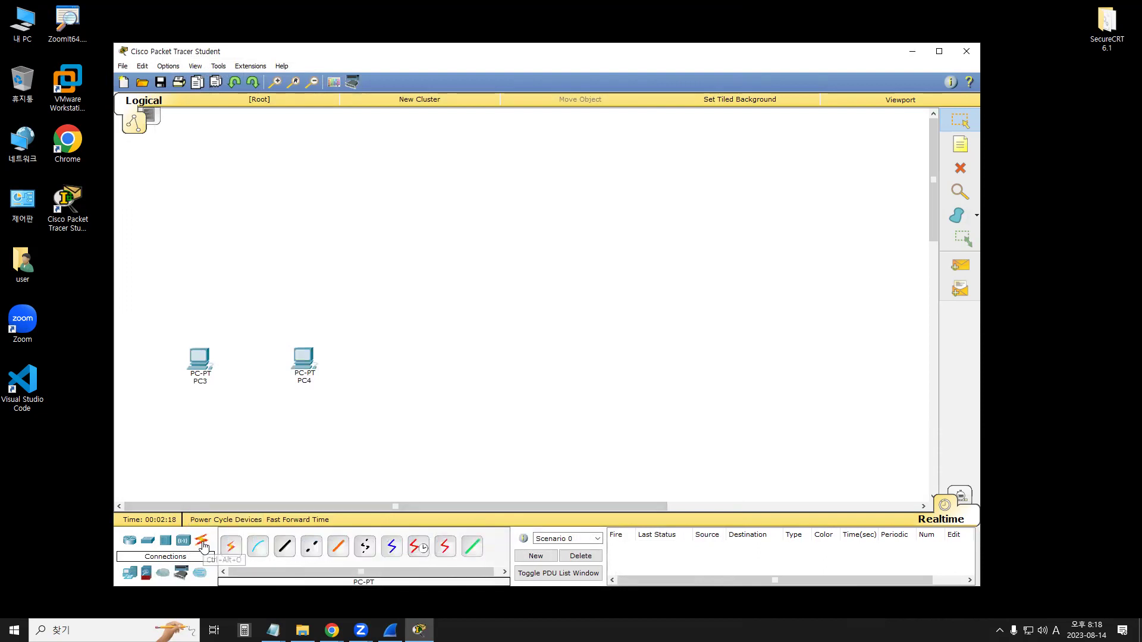
click(233, 550)
click(204, 357)
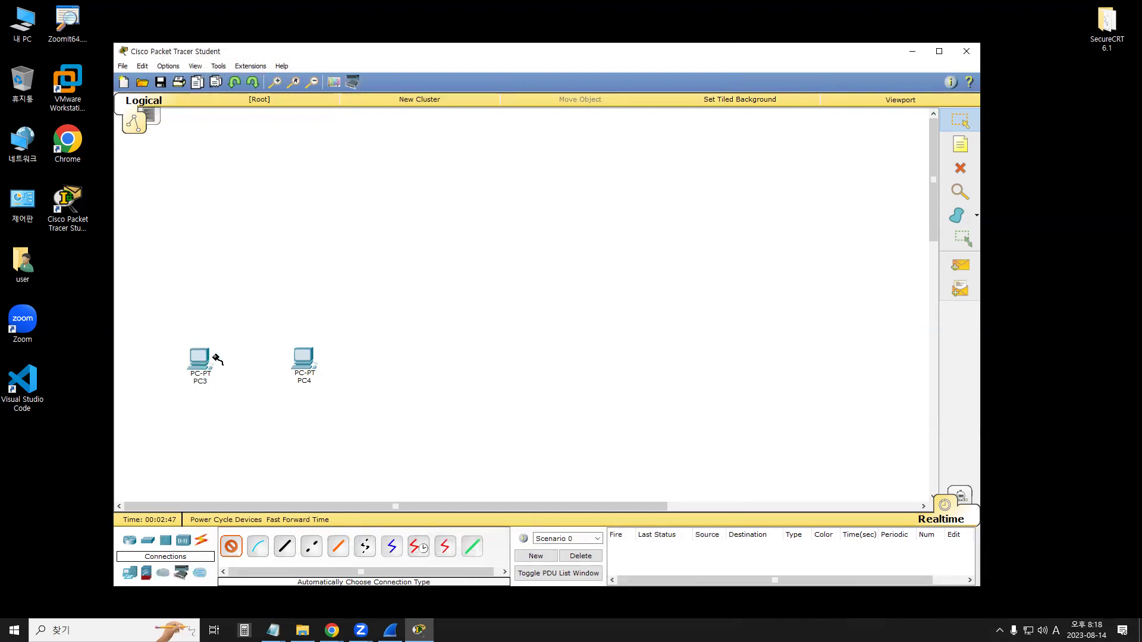
click(307, 361)
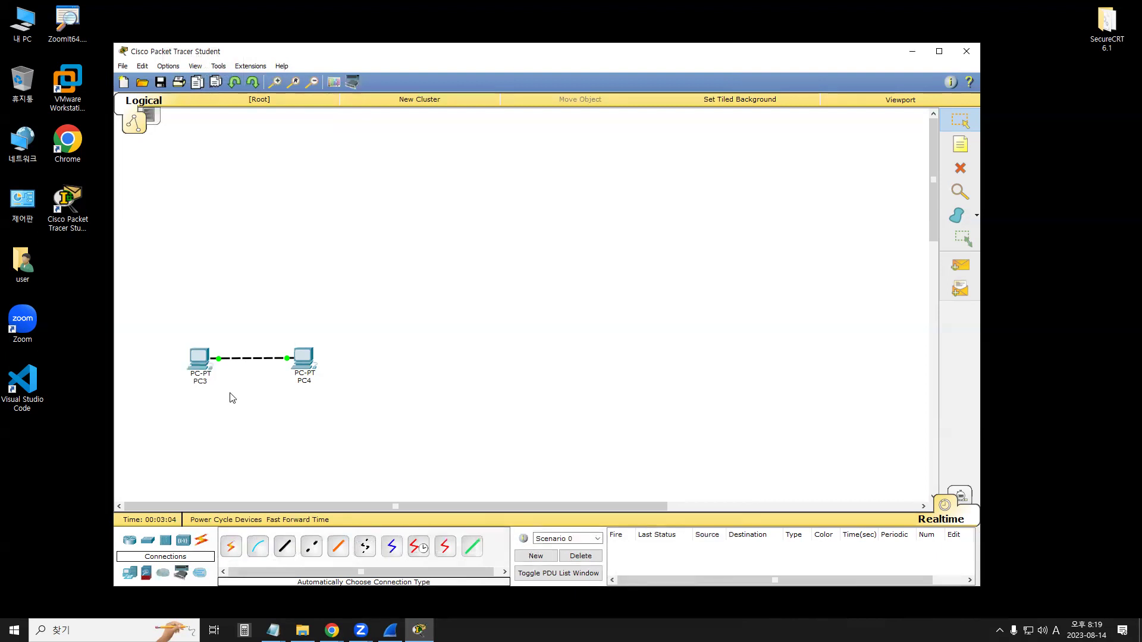
Detach the cable end from PC4, reconnect it to PC4's FastEthernet0 port, and space PC4 farther from PC3
drag(308, 359, 326, 360)
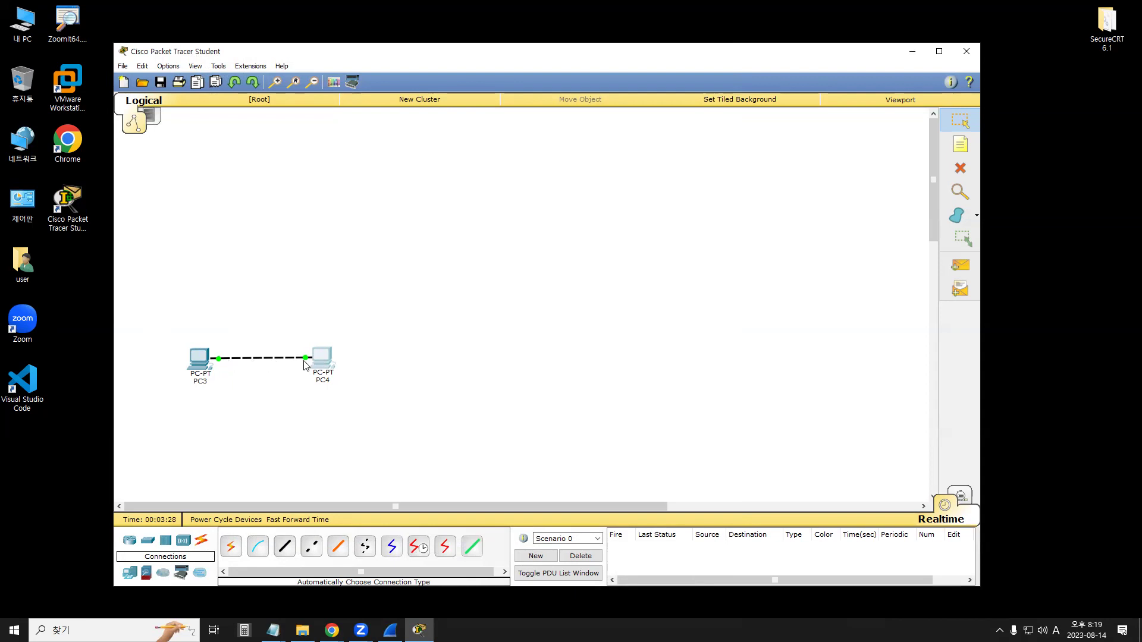
drag(305, 358, 264, 305)
click(320, 359)
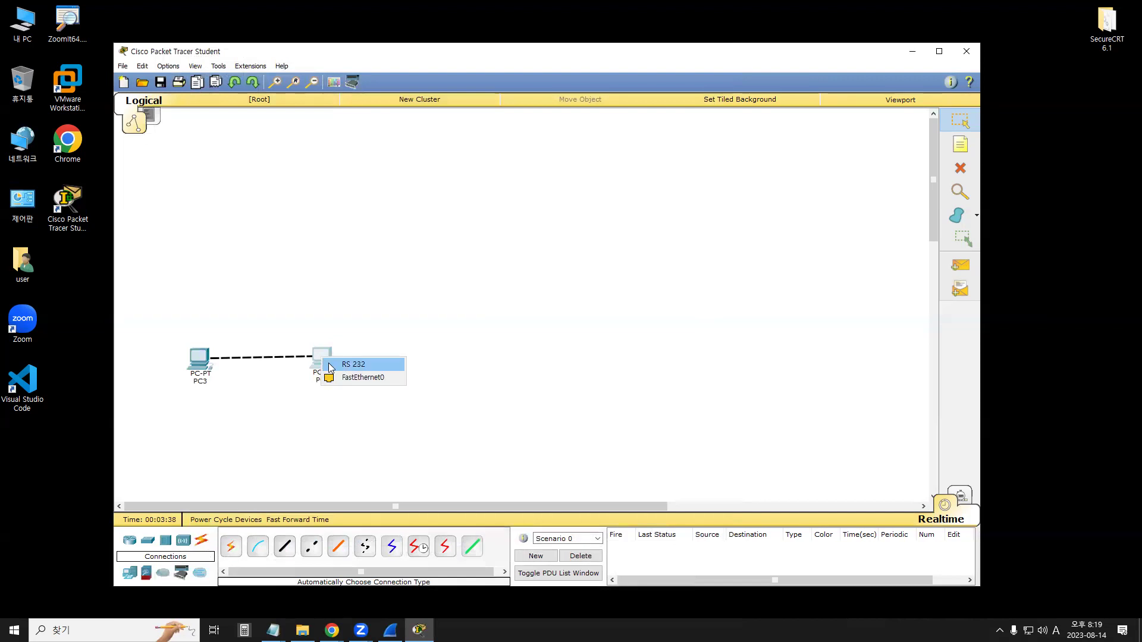
click(360, 378)
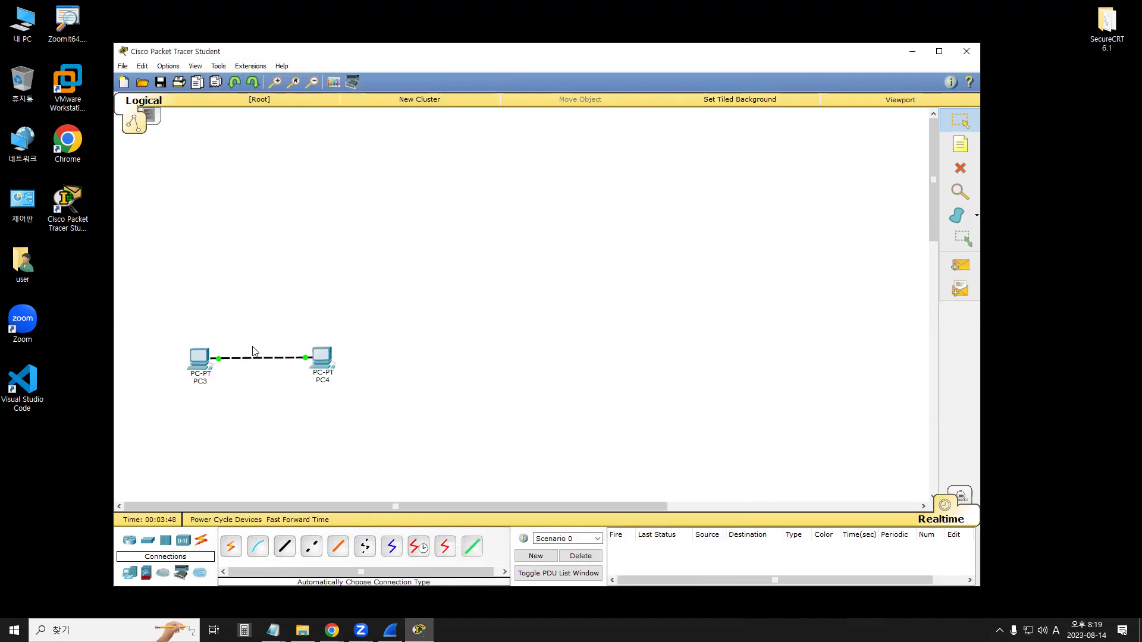
drag(326, 365, 348, 362)
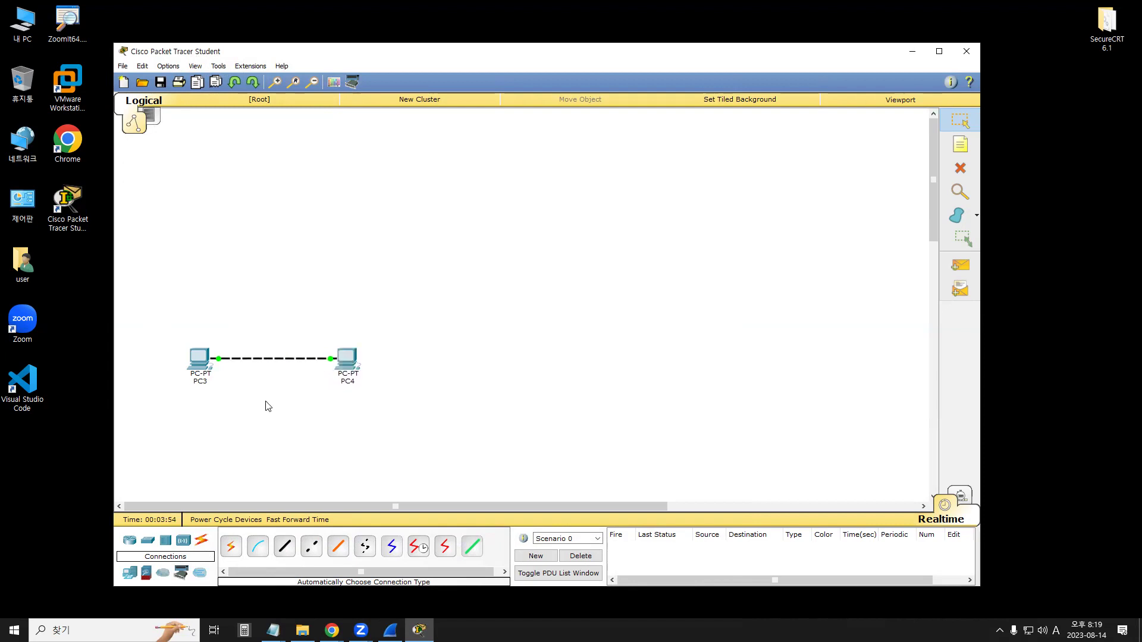
drag(153, 329, 216, 382)
click(200, 360)
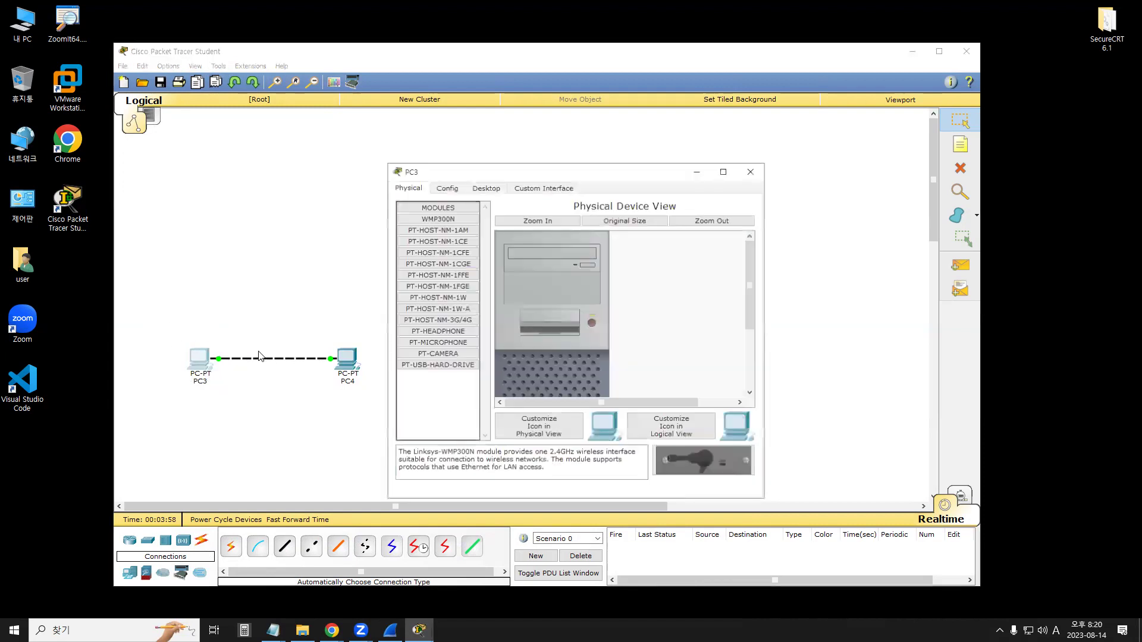
click(751, 170)
Set the CLI and Headers dialog font sizes to 17 in the preferences
click(167, 66)
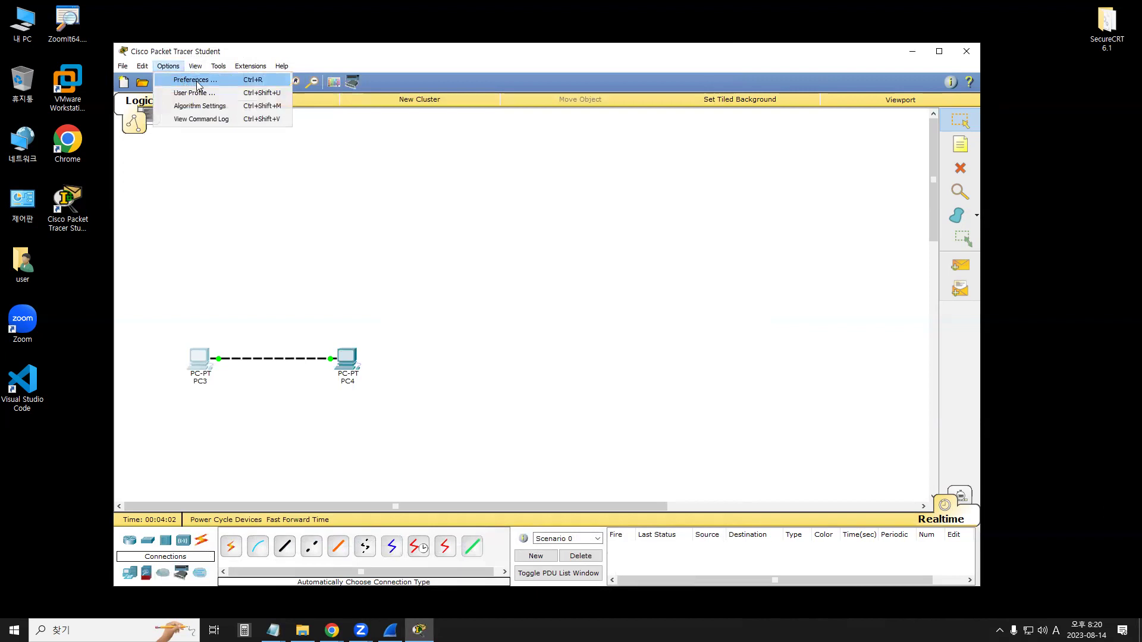
click(199, 85)
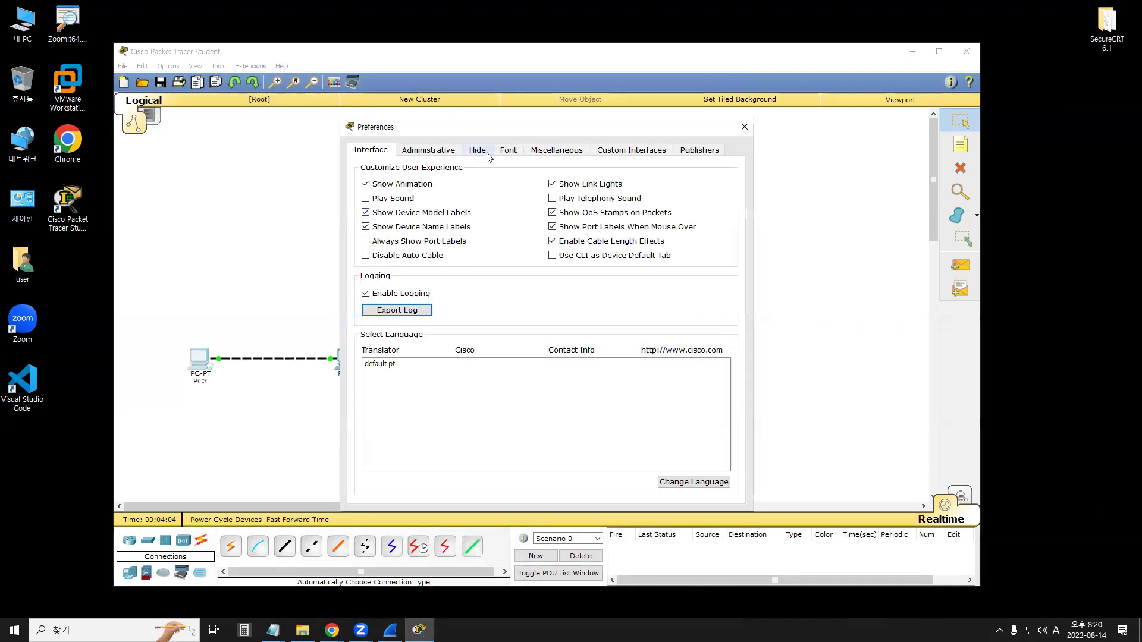
click(507, 151)
click(701, 185)
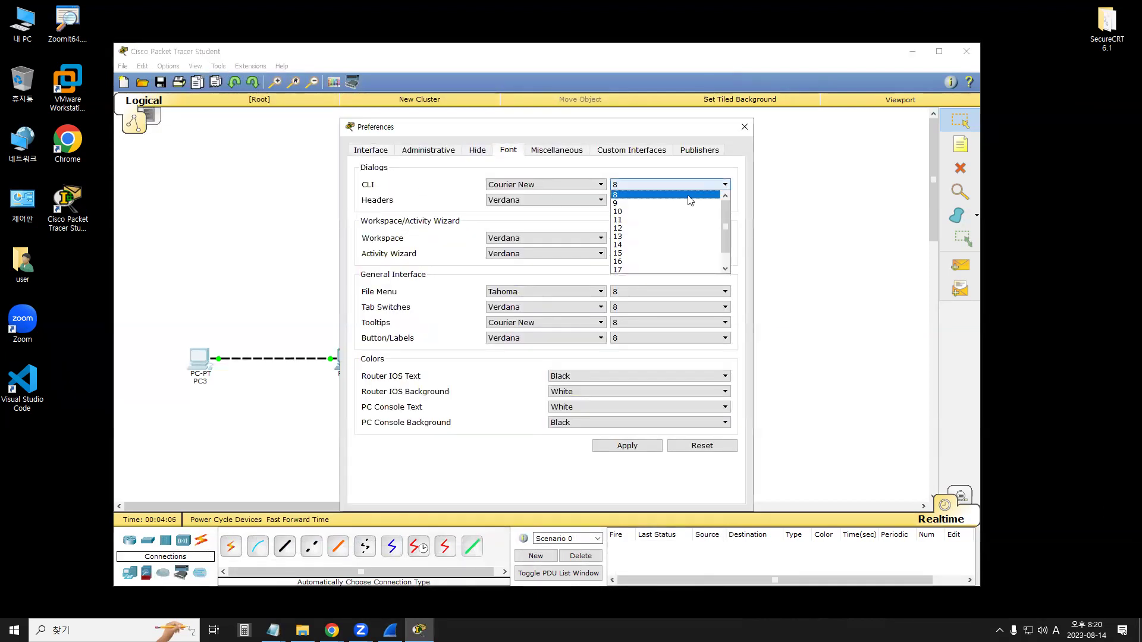
click(659, 269)
click(704, 201)
click(655, 283)
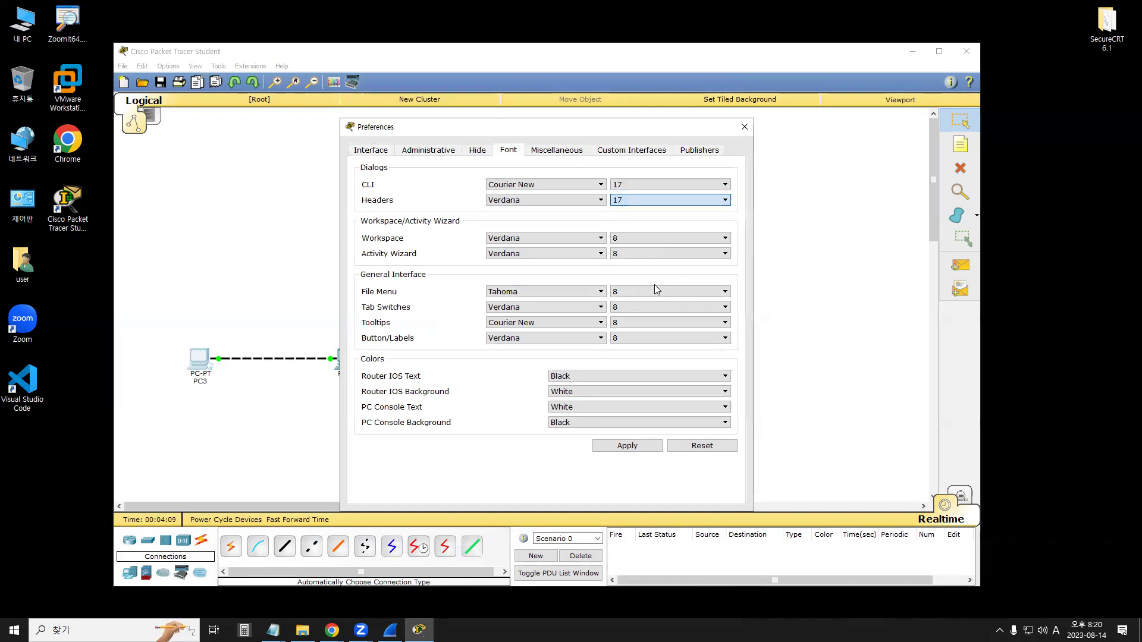
Set the PC console text to Black and its background to White, apply the font preferences and close them
click(566, 409)
click(570, 450)
click(595, 422)
click(662, 433)
click(657, 446)
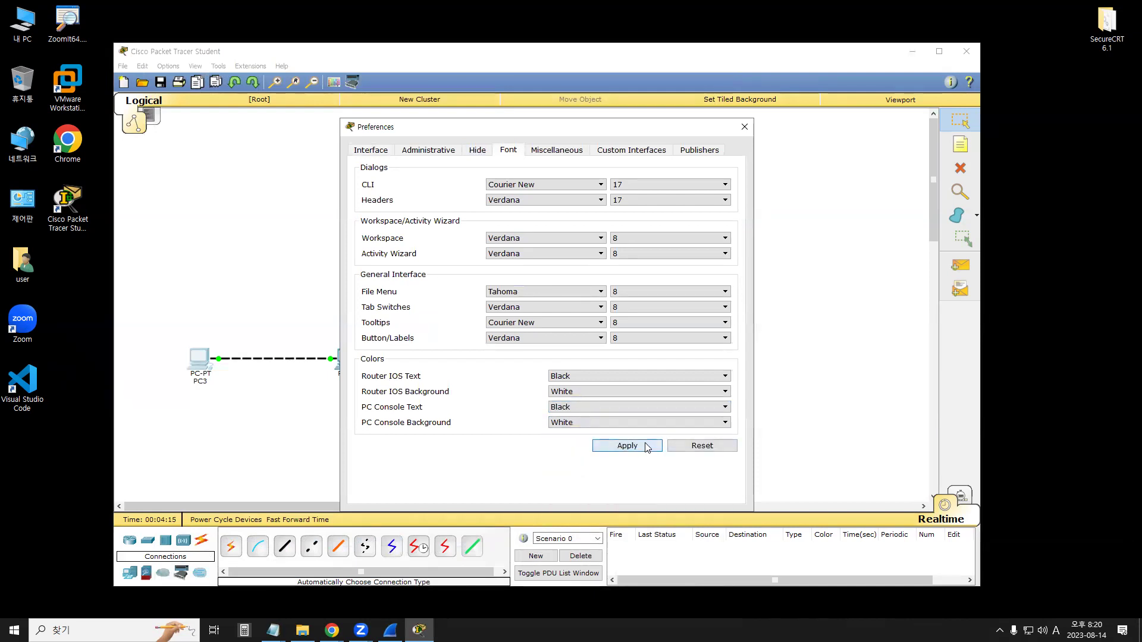
click(744, 127)
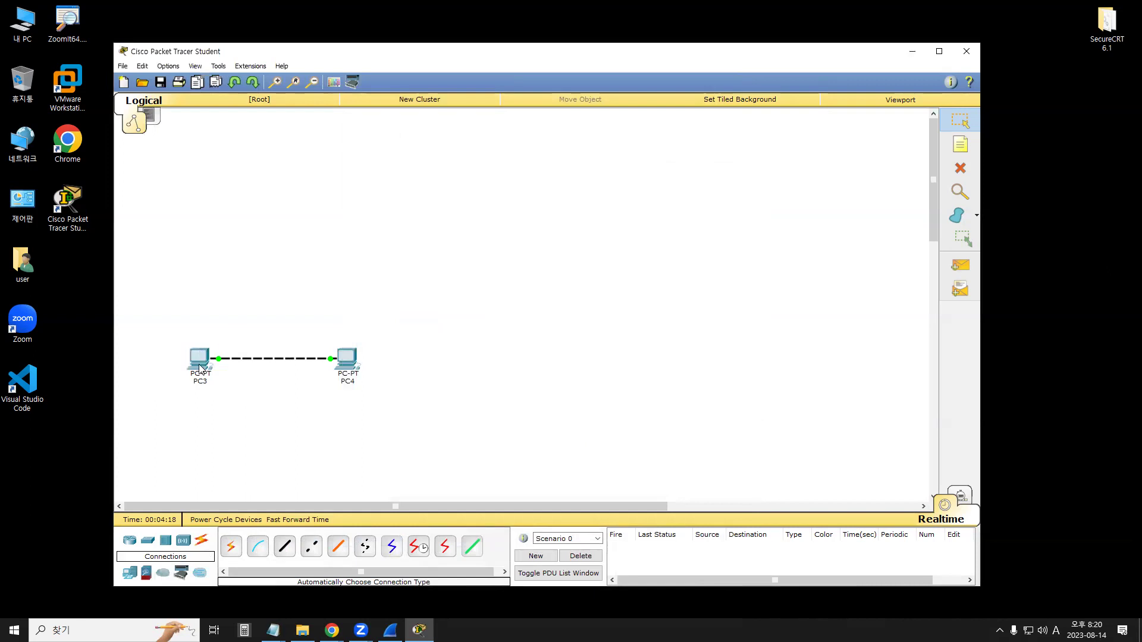
Open PC3's Desktop applications in an enlarged device window placed clear of the two-PC topology
click(204, 365)
drag(436, 171, 304, 115)
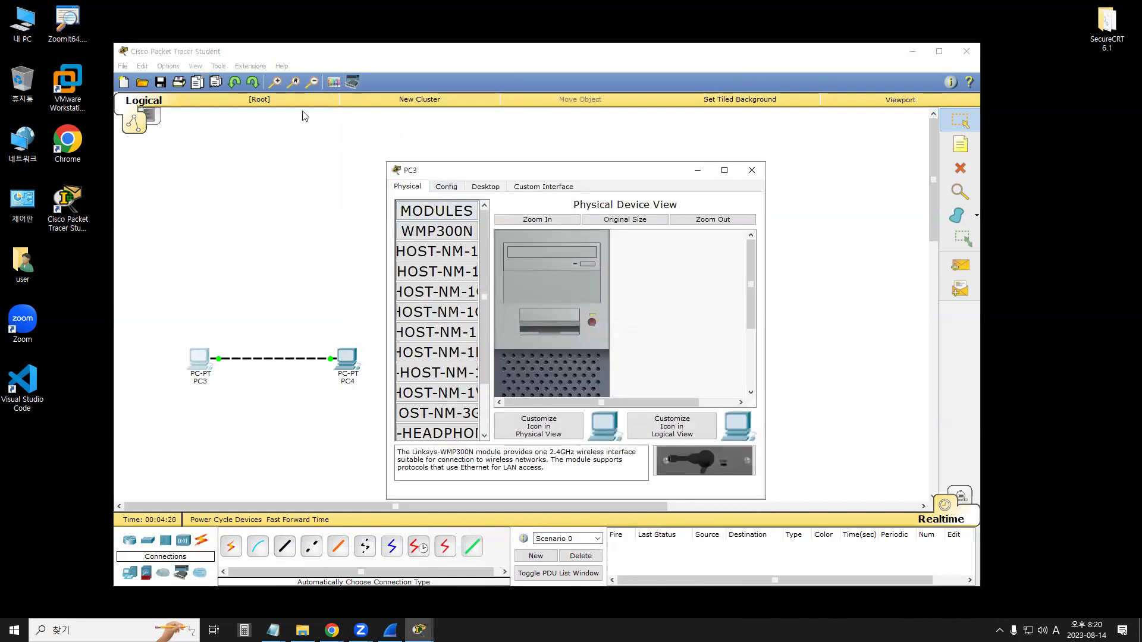
drag(625, 440, 783, 487)
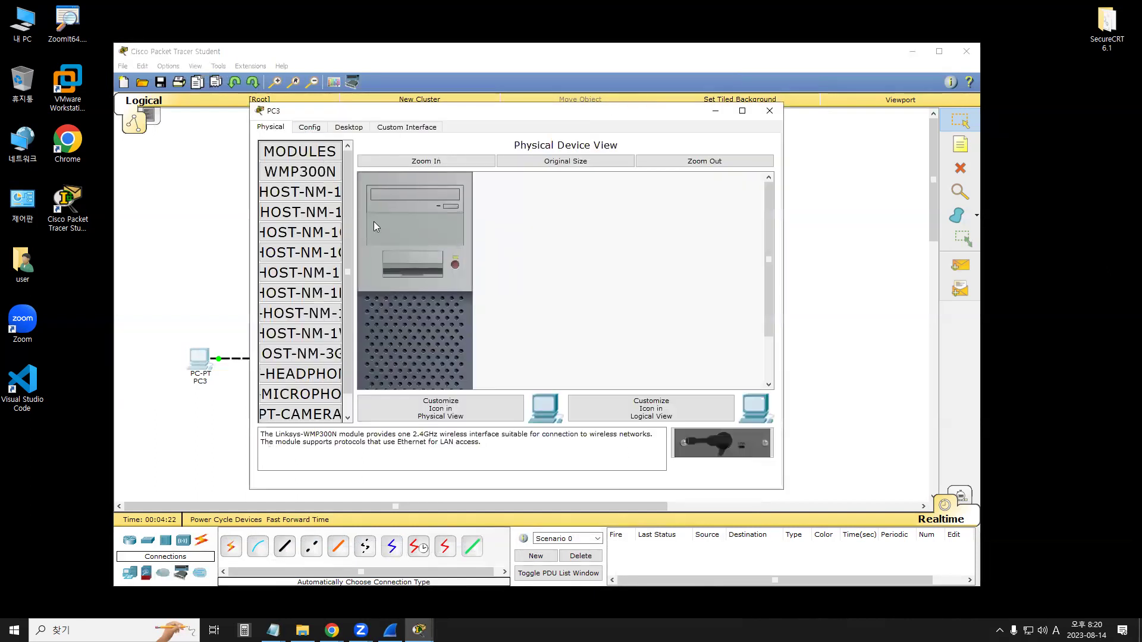
click(351, 130)
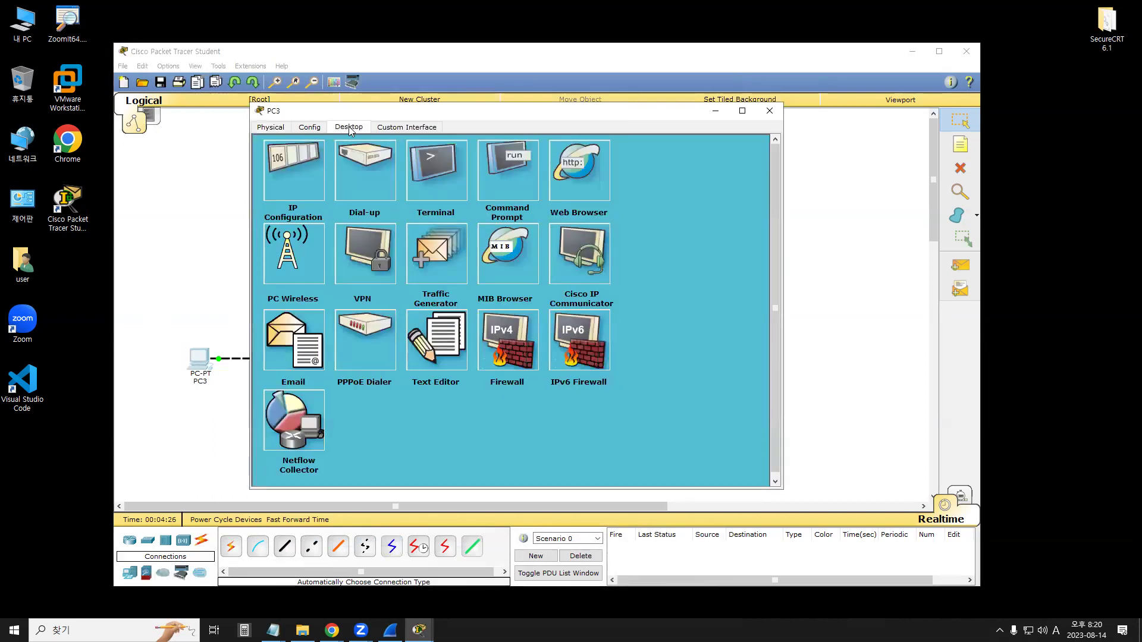
drag(390, 113, 546, 124)
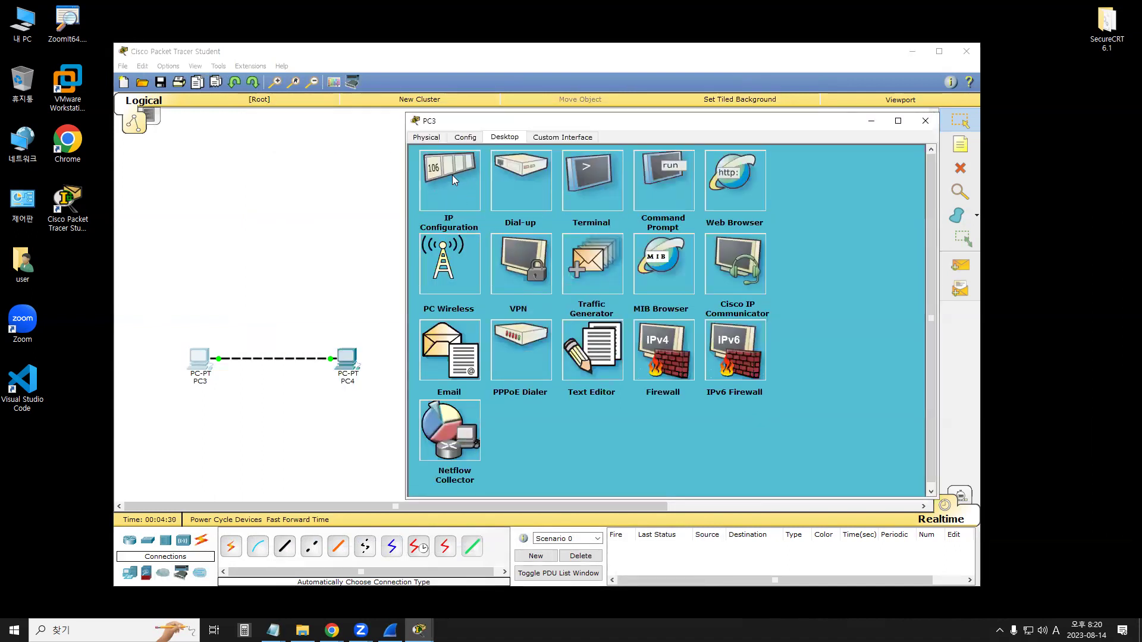
Set PC3's static IP address to 192.168.1.1 with subnet mask 255.255.255.0, and close its IP configuration
click(452, 178)
click(555, 206)
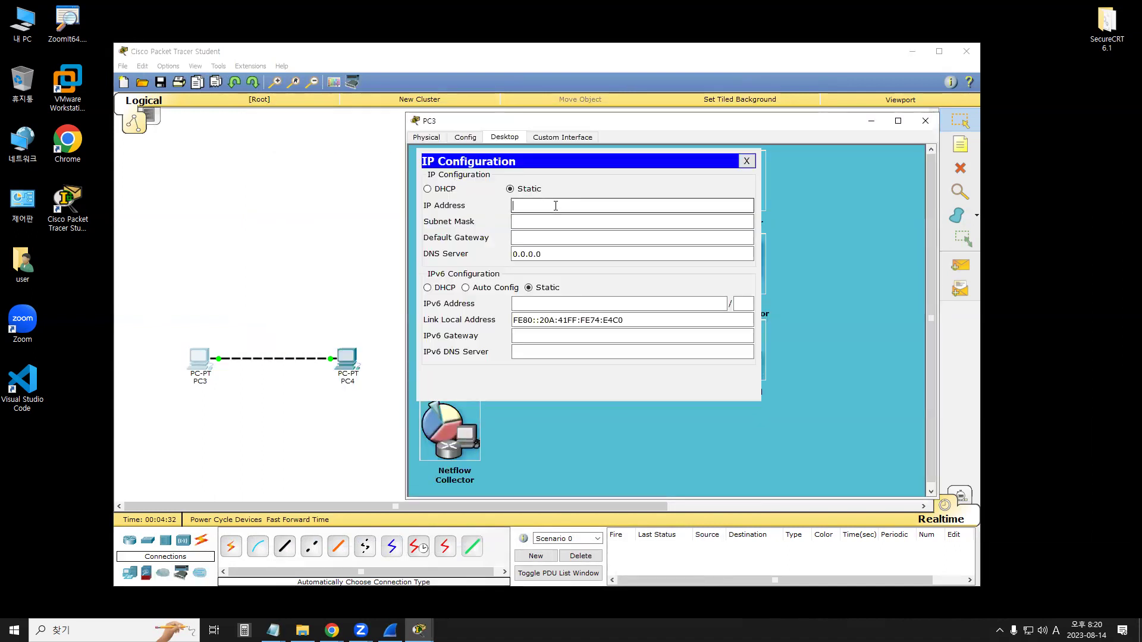
text(192.168.1.1)
click(532, 221)
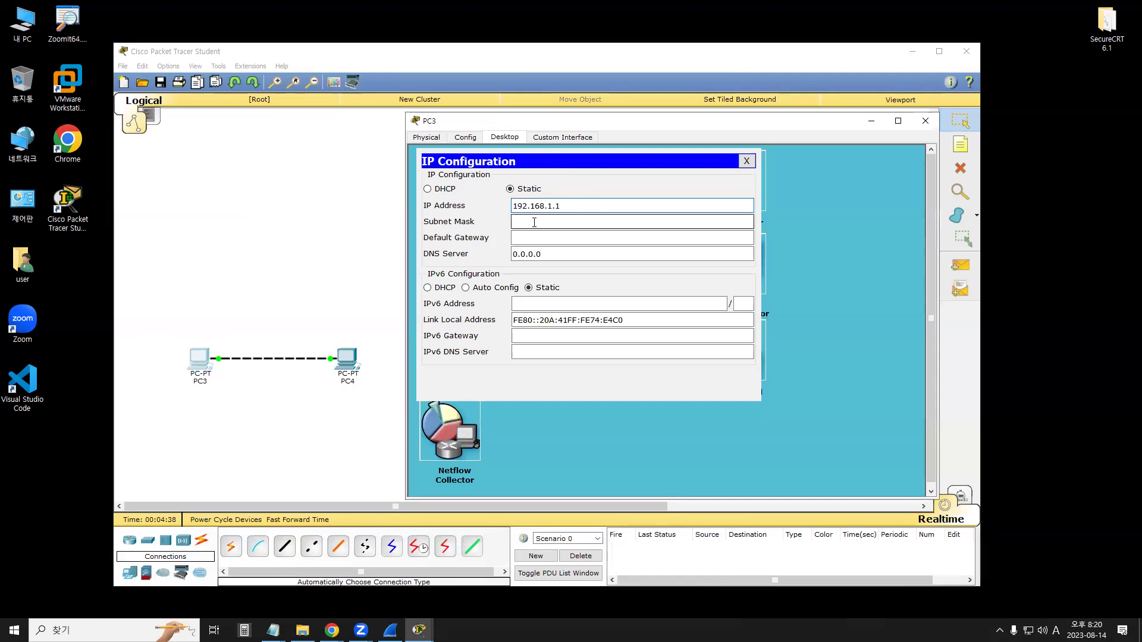
click(534, 223)
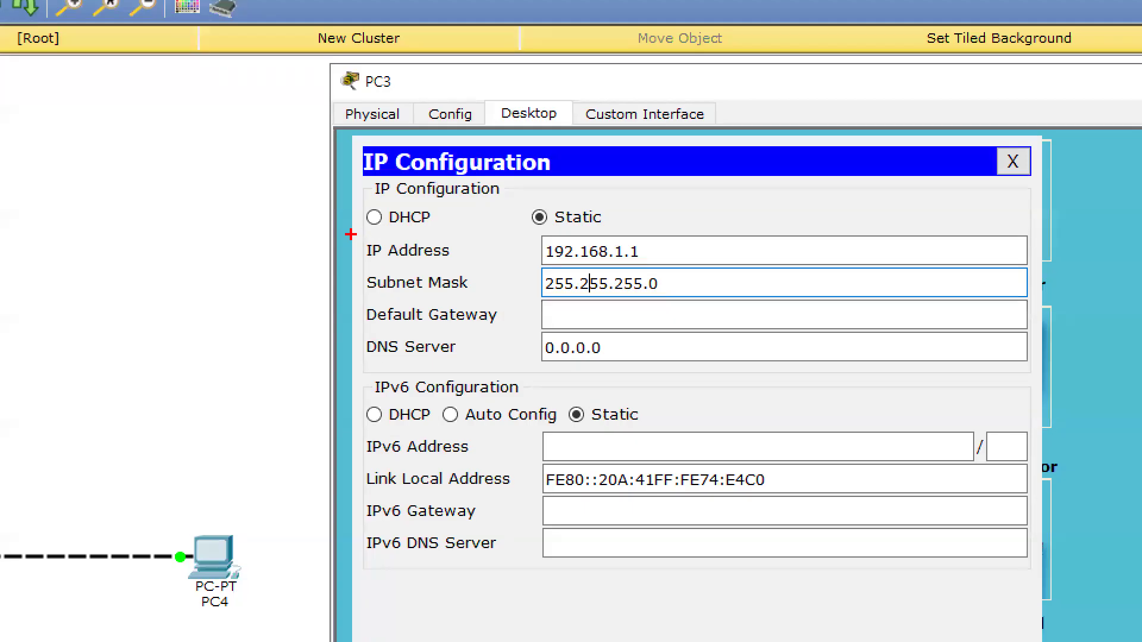
drag(414, 197, 592, 237)
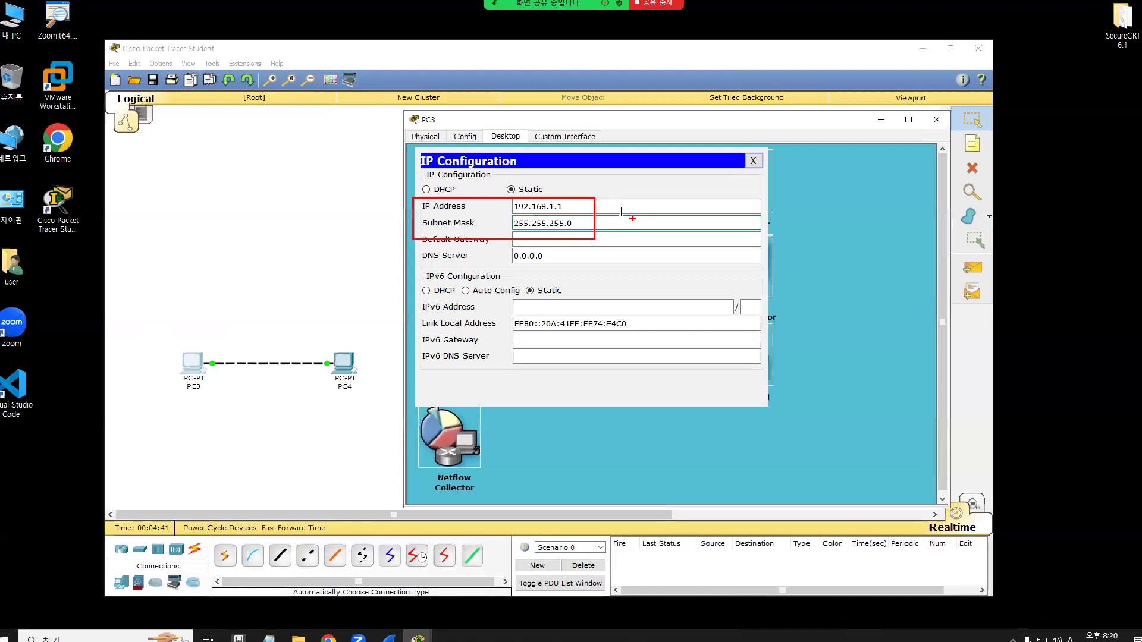
click(747, 161)
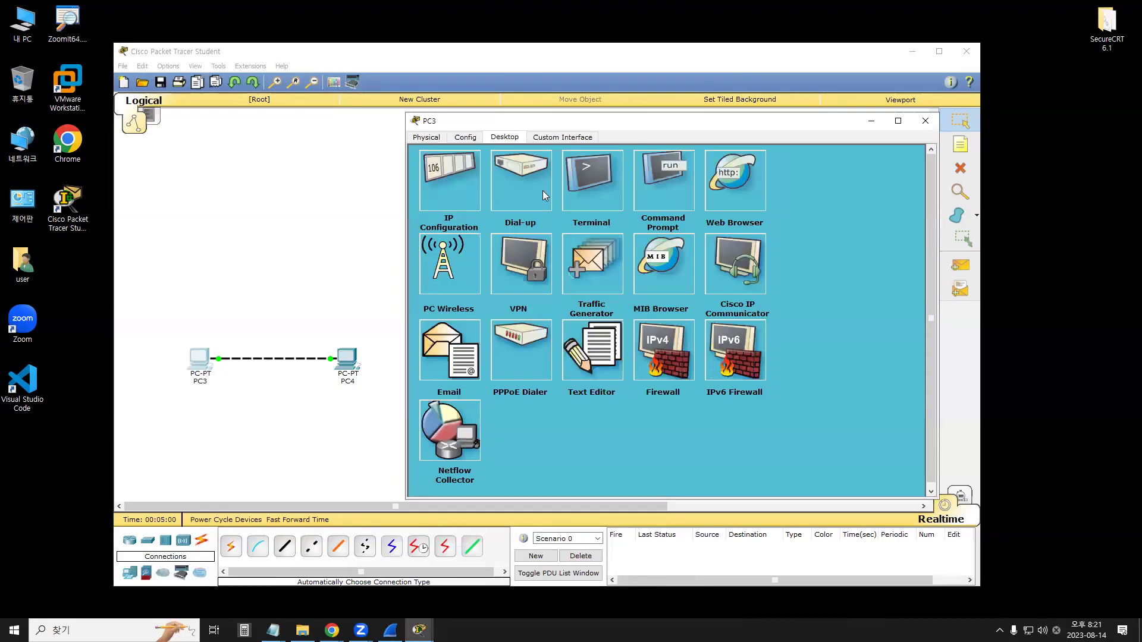
click(310, 219)
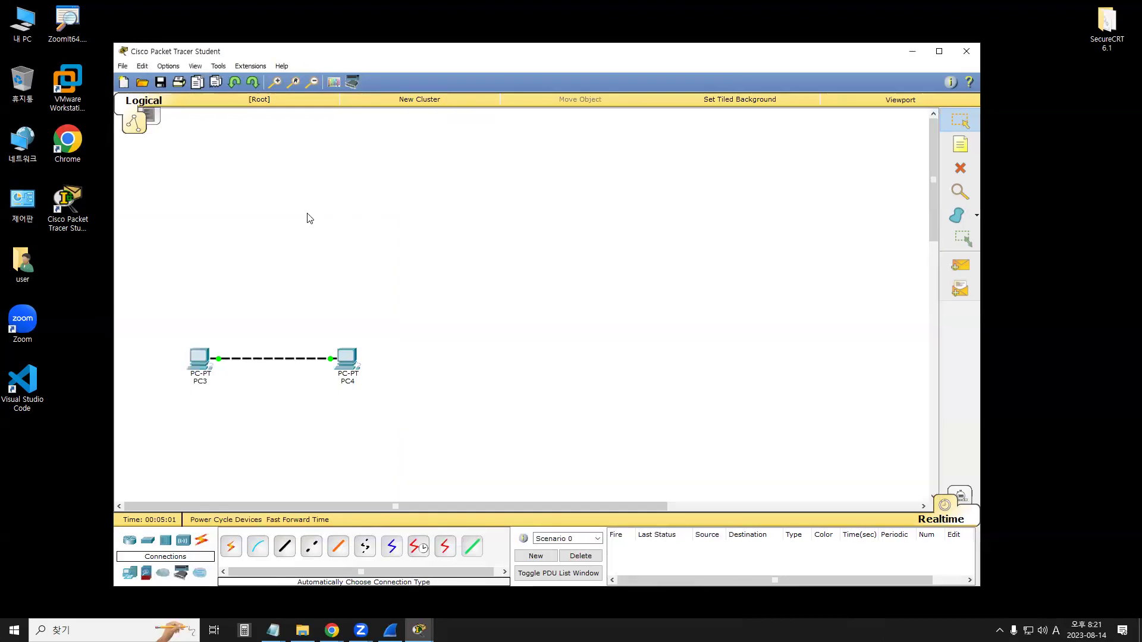
Open PC4's Desktop applications and enlarge its device window
click(346, 359)
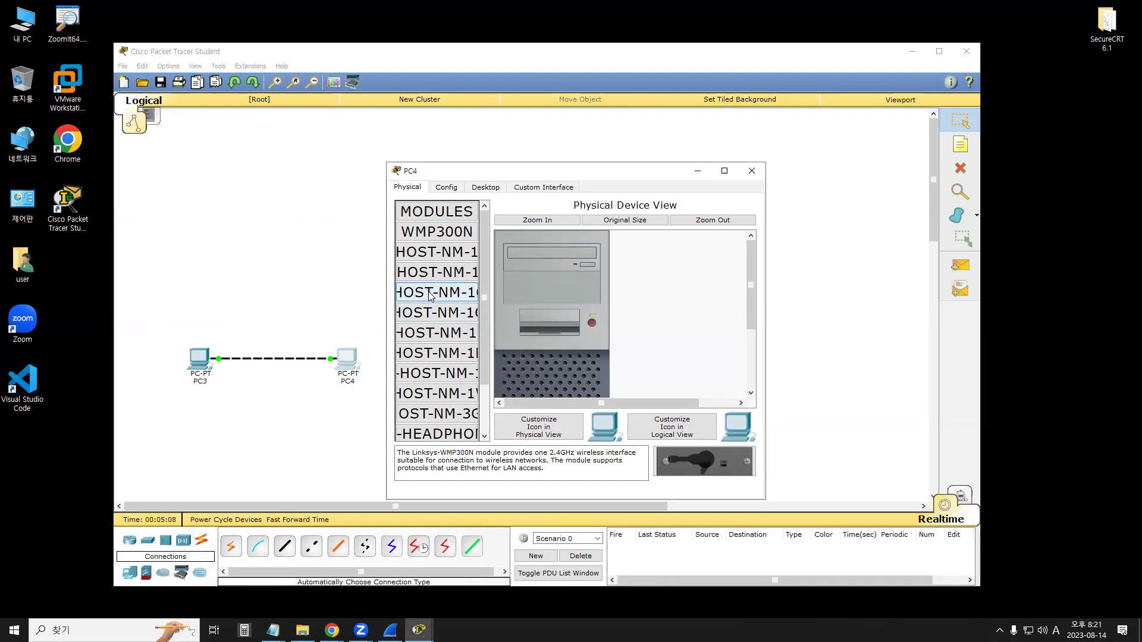
drag(457, 171, 442, 134)
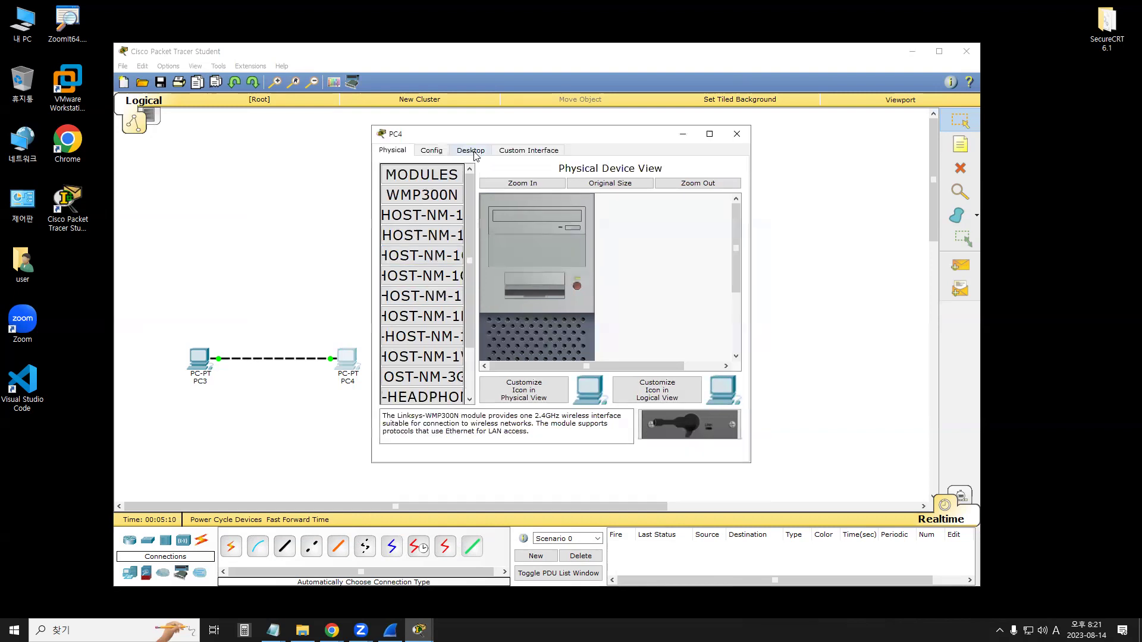
click(471, 152)
drag(750, 465, 978, 537)
Set PC4's static IP address to 192.168.1.2 with subnet mask 255.255.255.0, and close its device window
click(406, 198)
click(507, 219)
text(192.168.1.)
click(545, 235)
click(545, 235)
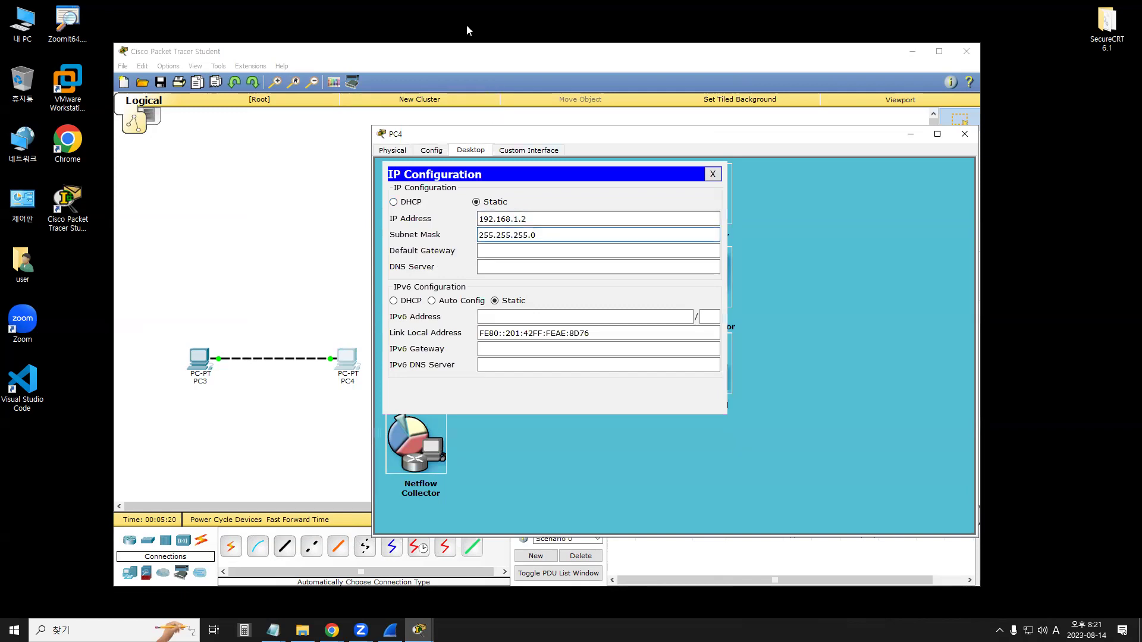
key(ctrl+1)
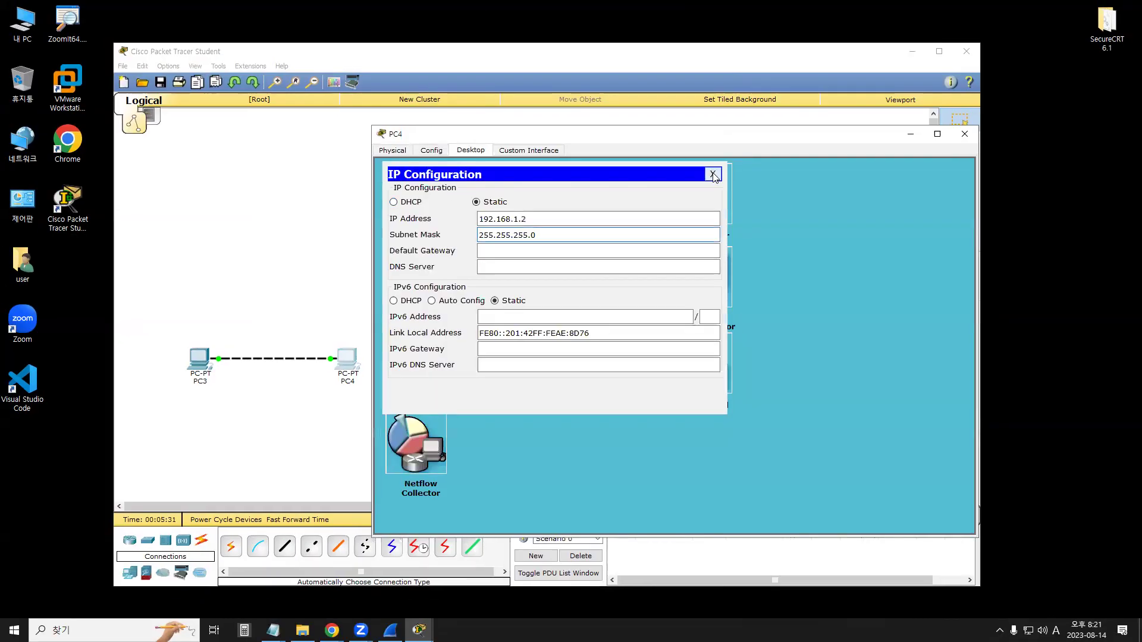
click(974, 153)
Open PC3's Command Prompt and enlarge the device window
click(203, 206)
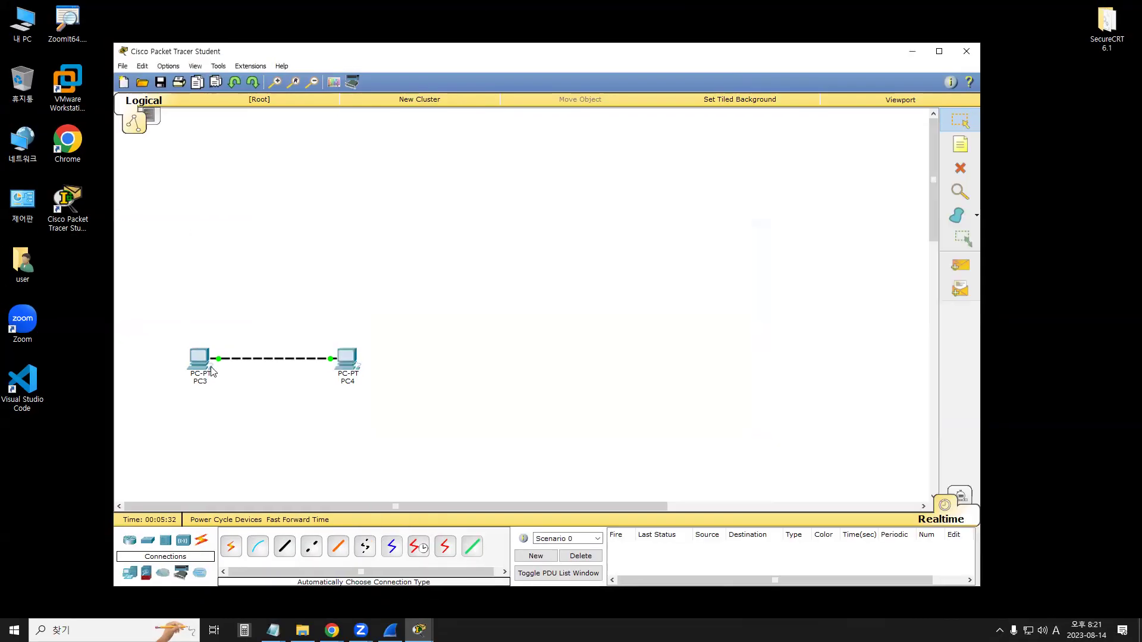
drag(244, 433, 171, 321)
click(199, 357)
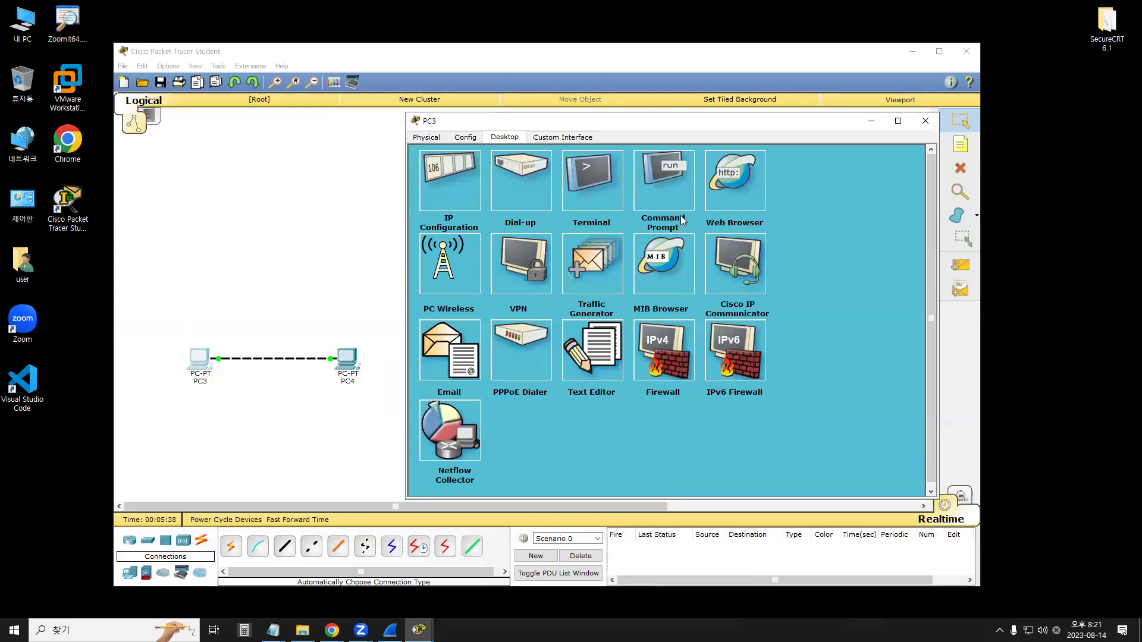
click(663, 183)
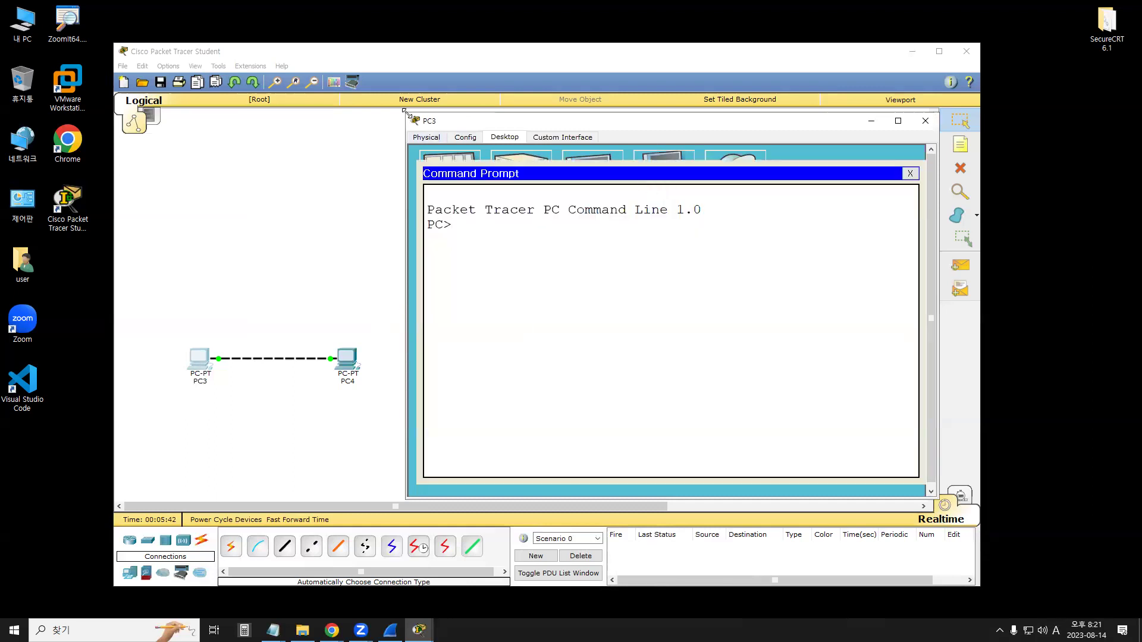
drag(405, 111, 343, 73)
Open a Windows cmd console and set its screen background colour to near-white (242, 242, 242) in its properties
key(super+r)
text(cmd)
key(Return)
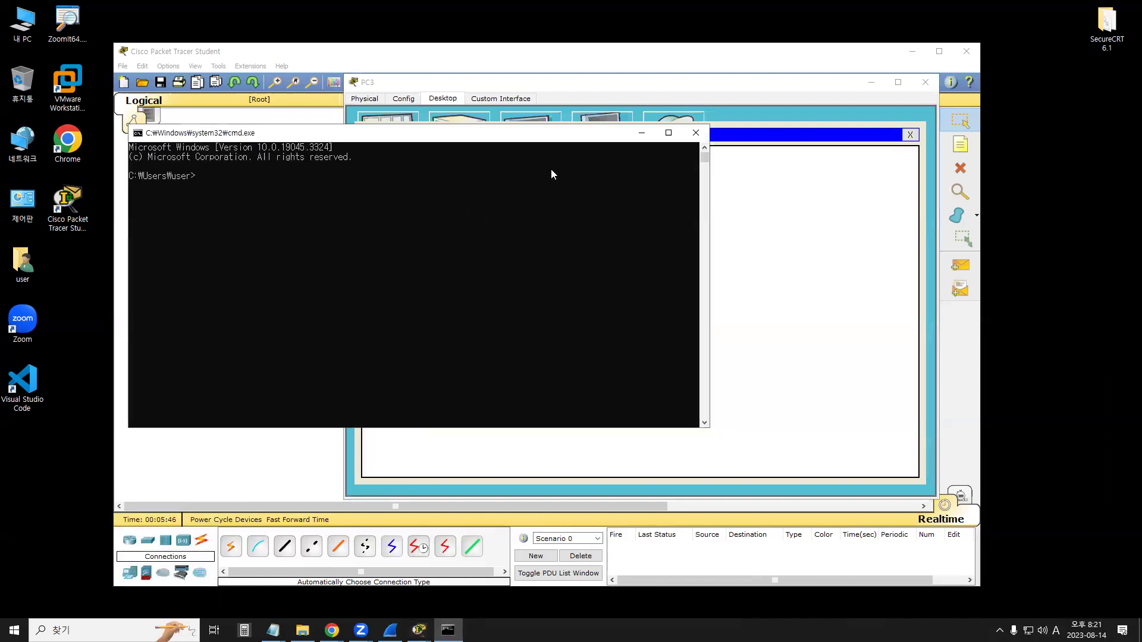
right_click(518, 134)
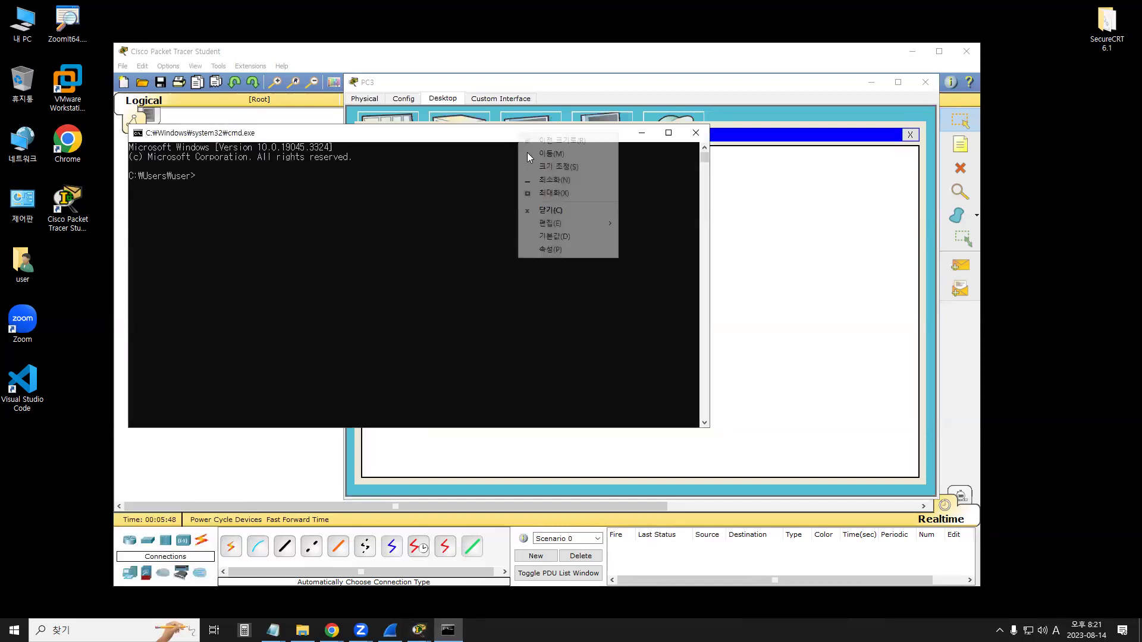
click(539, 249)
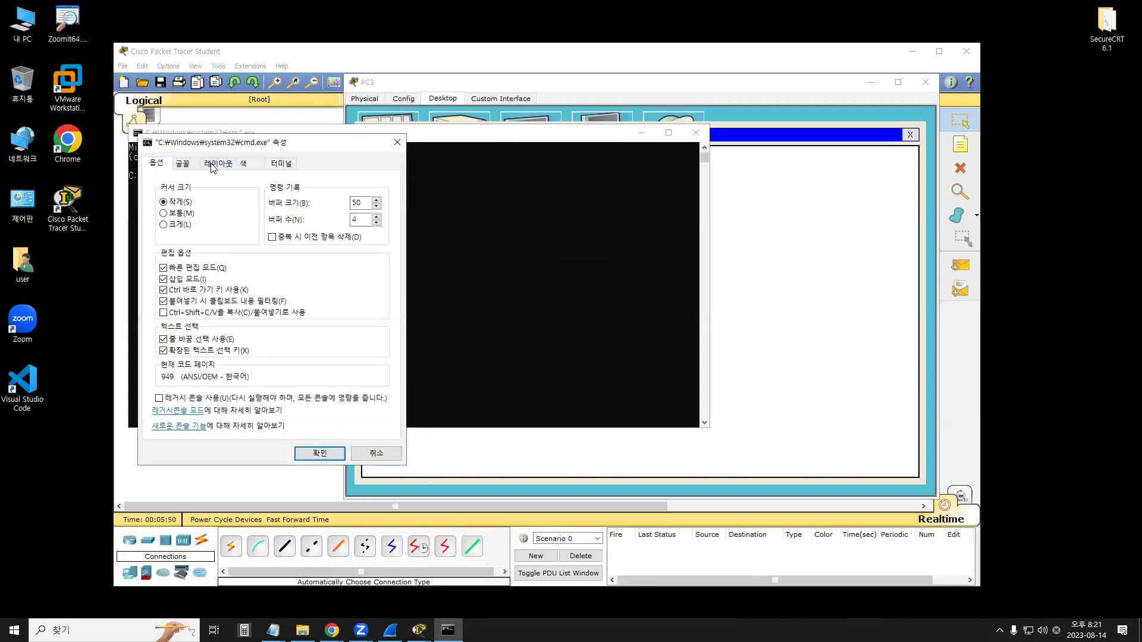
click(244, 164)
click(188, 216)
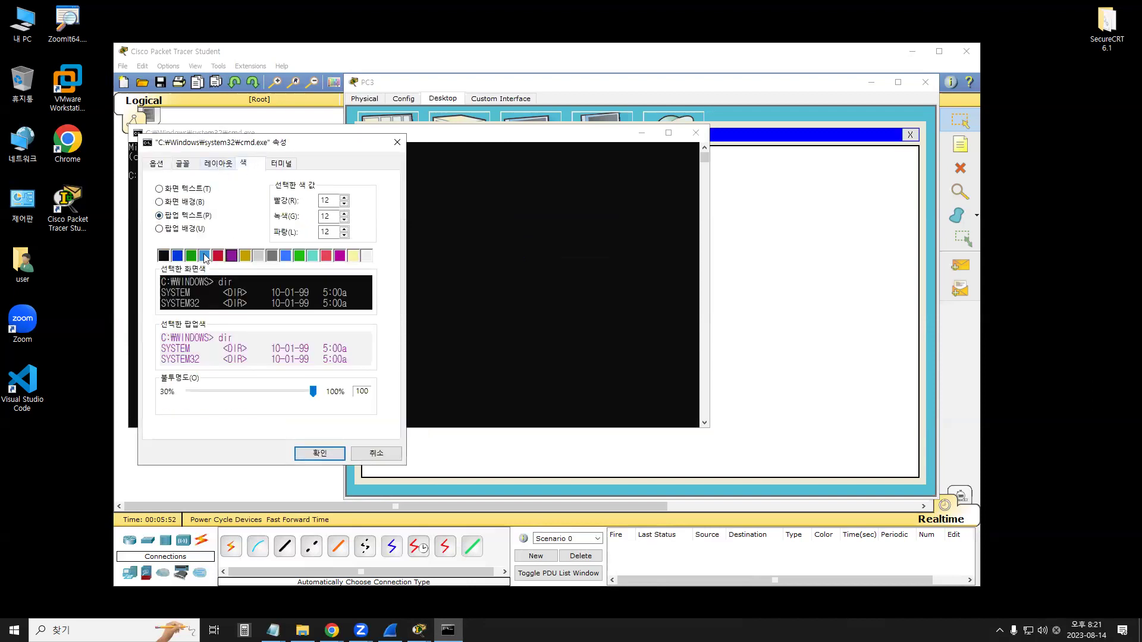
click(159, 202)
click(367, 255)
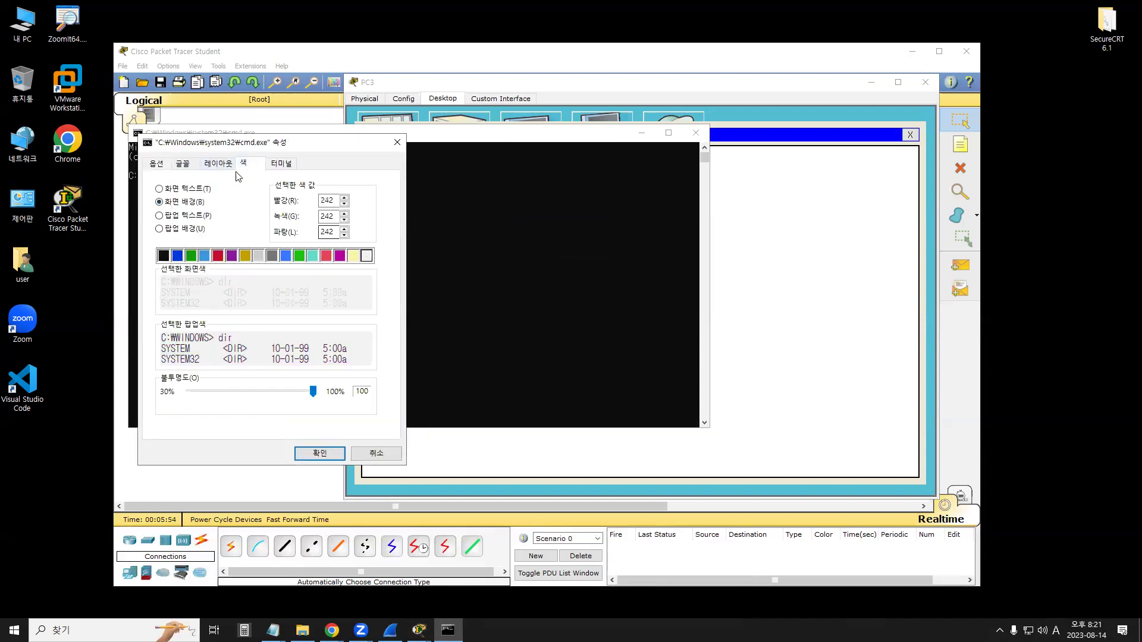
Set the Windows console's font size to 20 and apply the properties
click(216, 164)
click(189, 163)
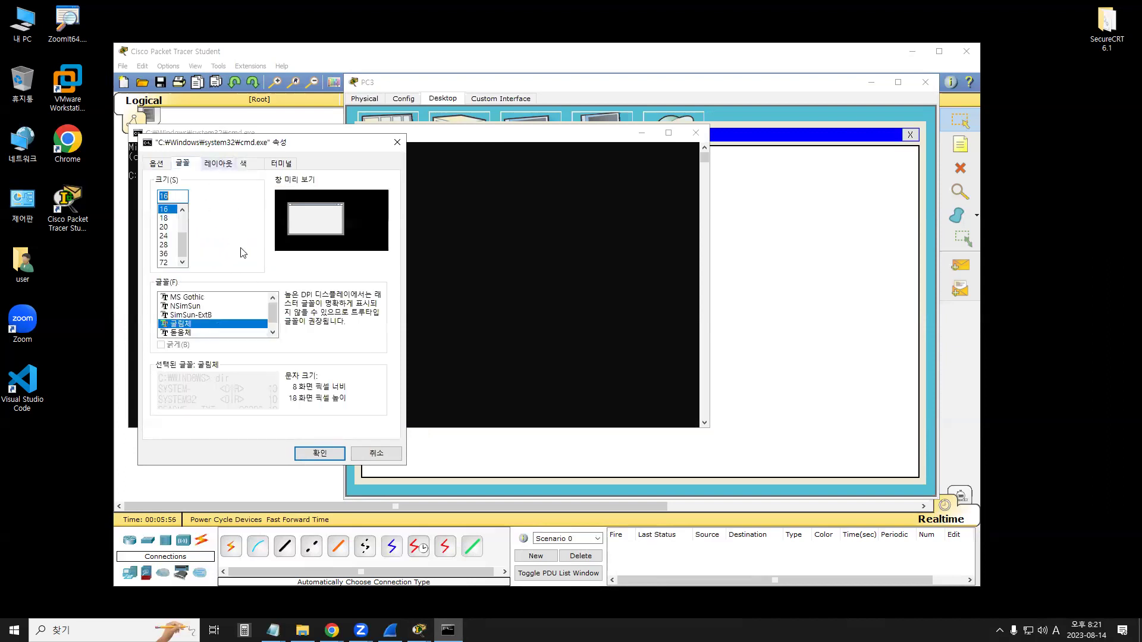
click(167, 236)
click(167, 227)
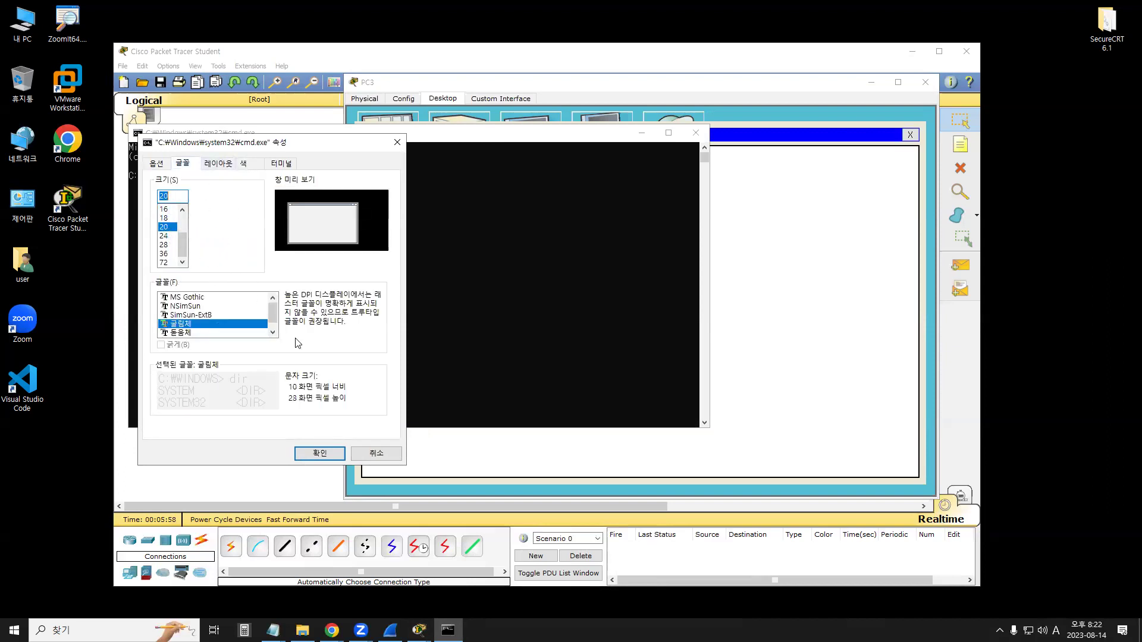
click(319, 453)
Set the Windows console's screen text colour to black and apply the properties
click(326, 243)
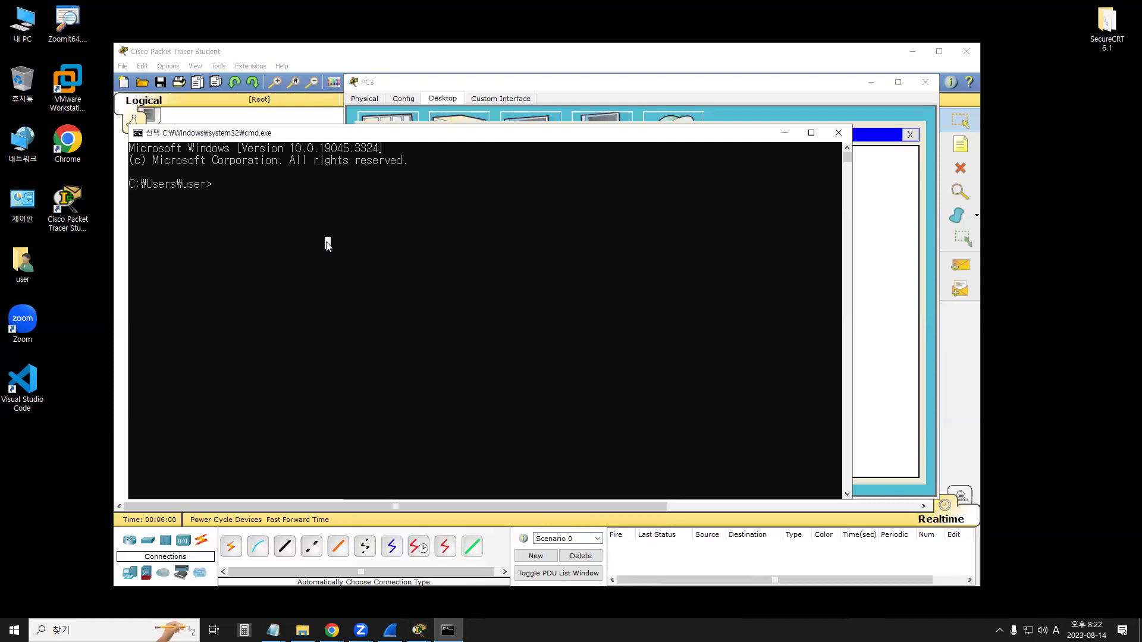
key(Escape)
right_click(216, 140)
click(255, 253)
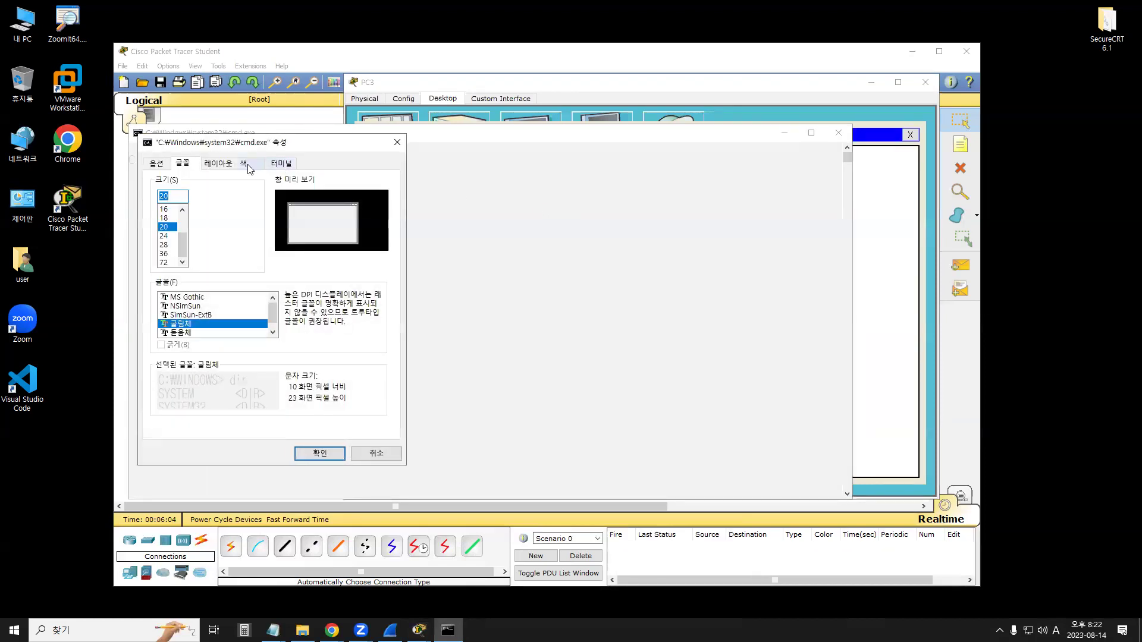
click(248, 166)
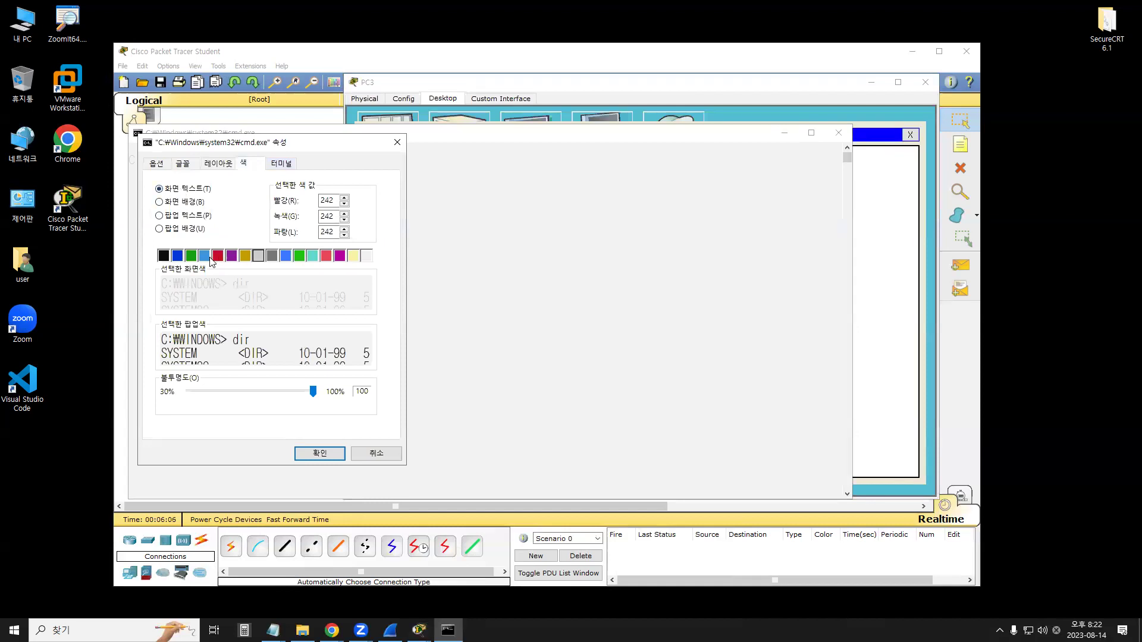
click(164, 256)
click(320, 453)
Clear the Windows console with cls and close it
text(cs)
key(BackSpace)
text(ls)
key(Return)
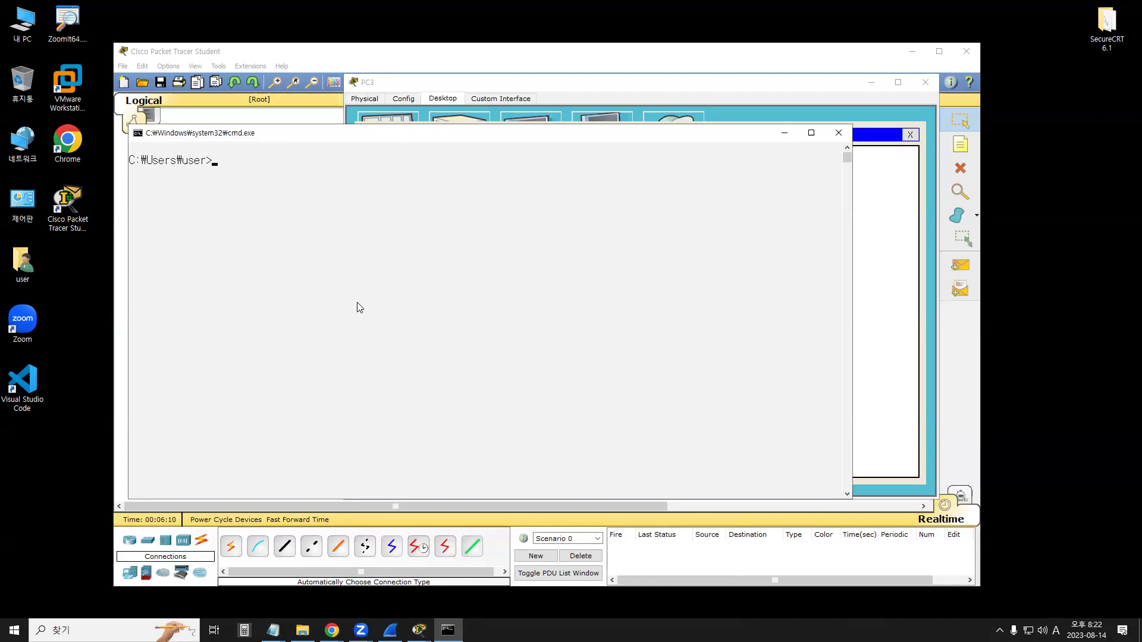
click(838, 132)
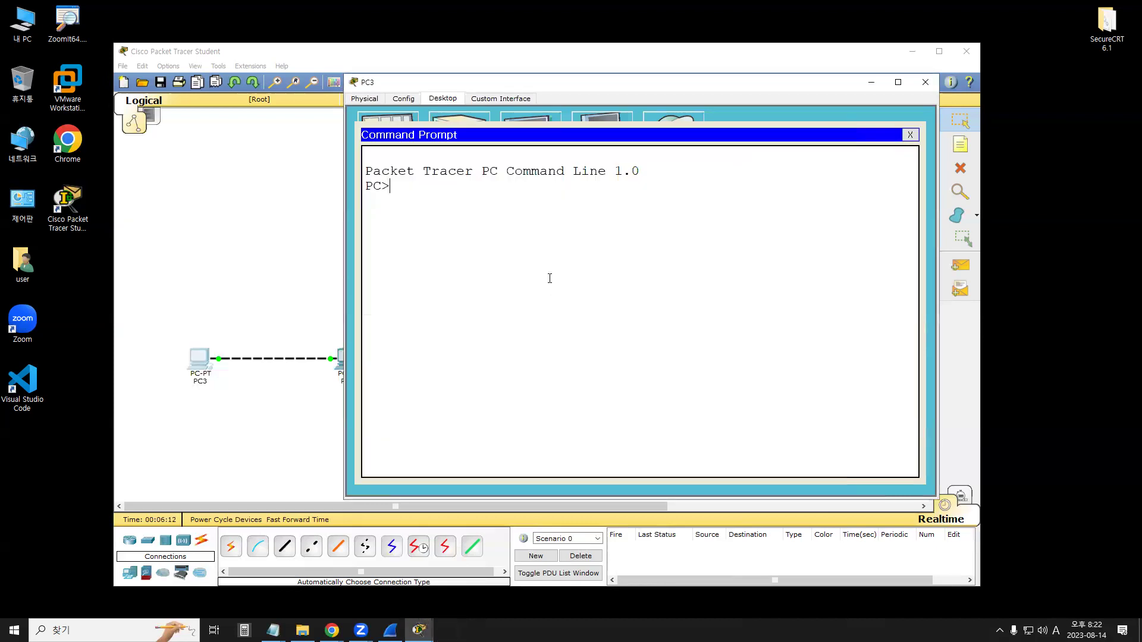
Move PC3's window clear of the topology and ping 192.168.1.2 from its Command Prompt
drag(440, 83, 538, 76)
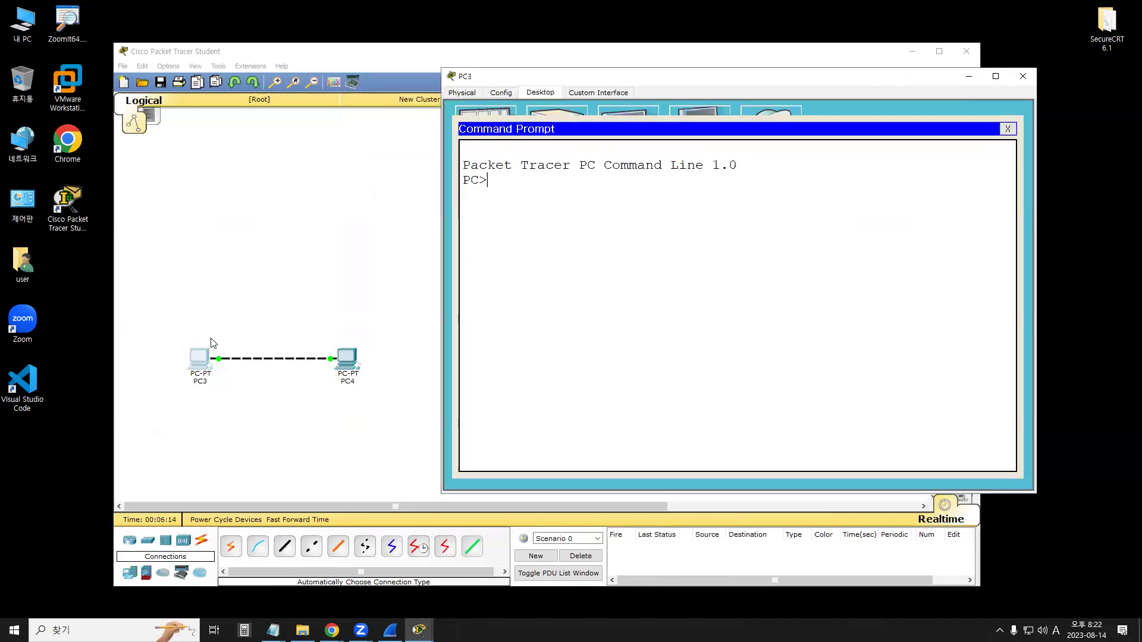
text(ping 192.168.1.2)
key(Return)
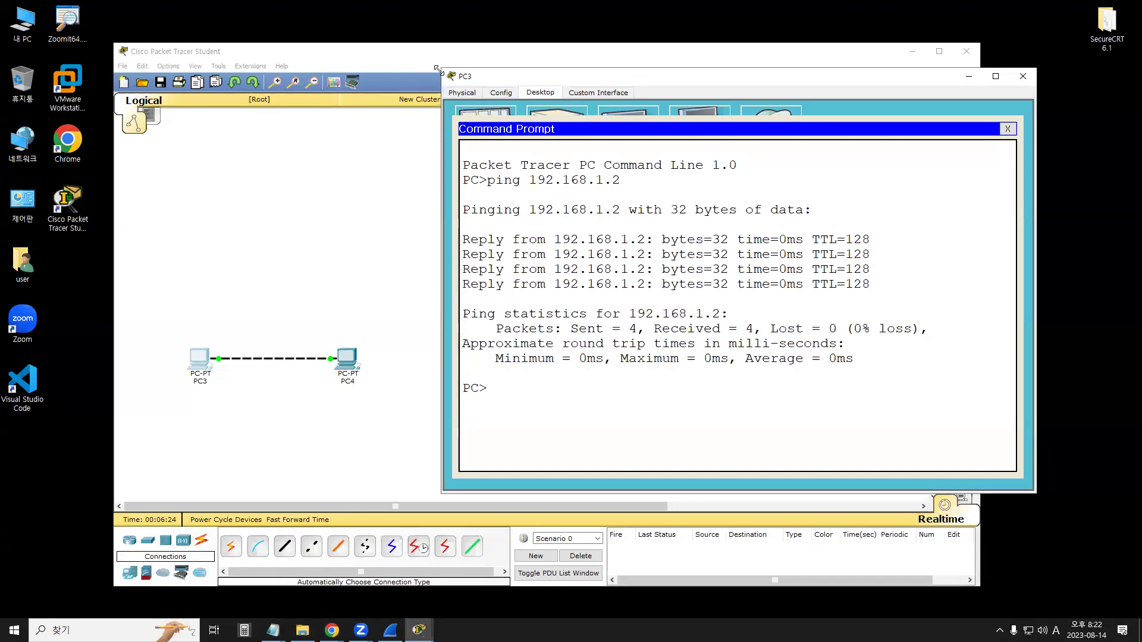
Examine the ping command's target address and the reply lines in an enlarged PC3 Command Prompt
drag(438, 68, 374, 48)
drag(425, 163, 452, 159)
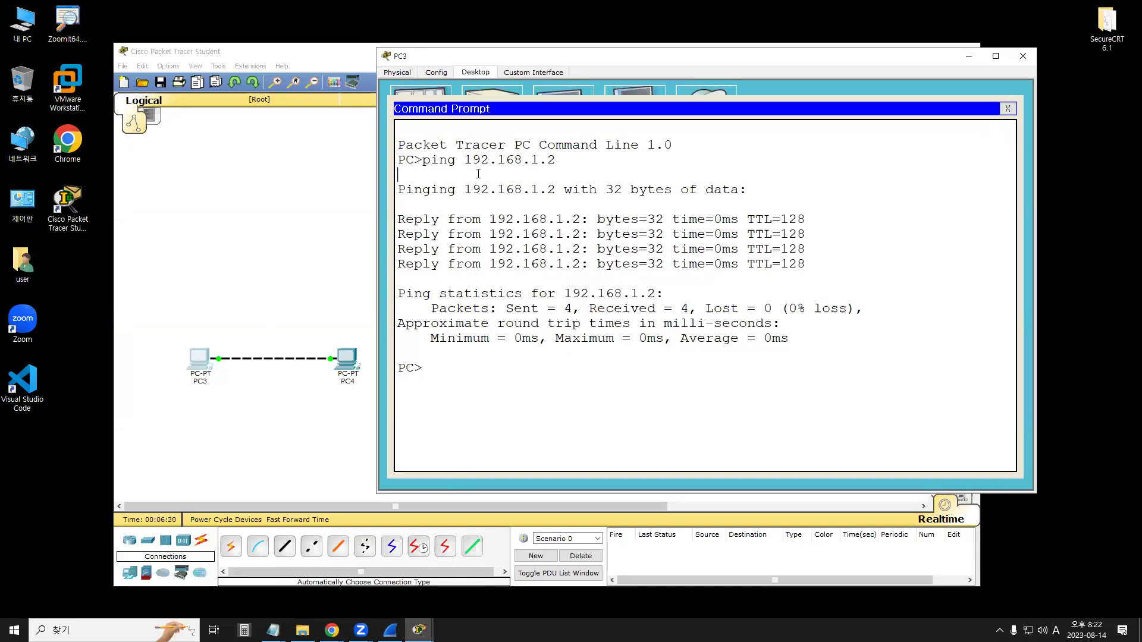
drag(471, 159, 572, 161)
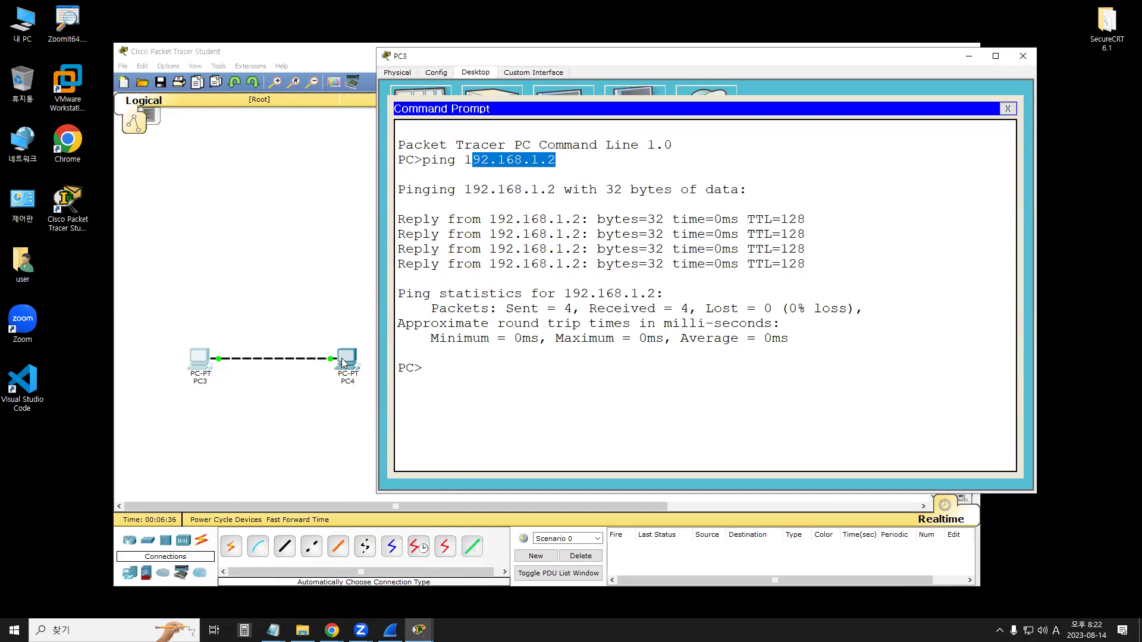
drag(580, 219, 398, 219)
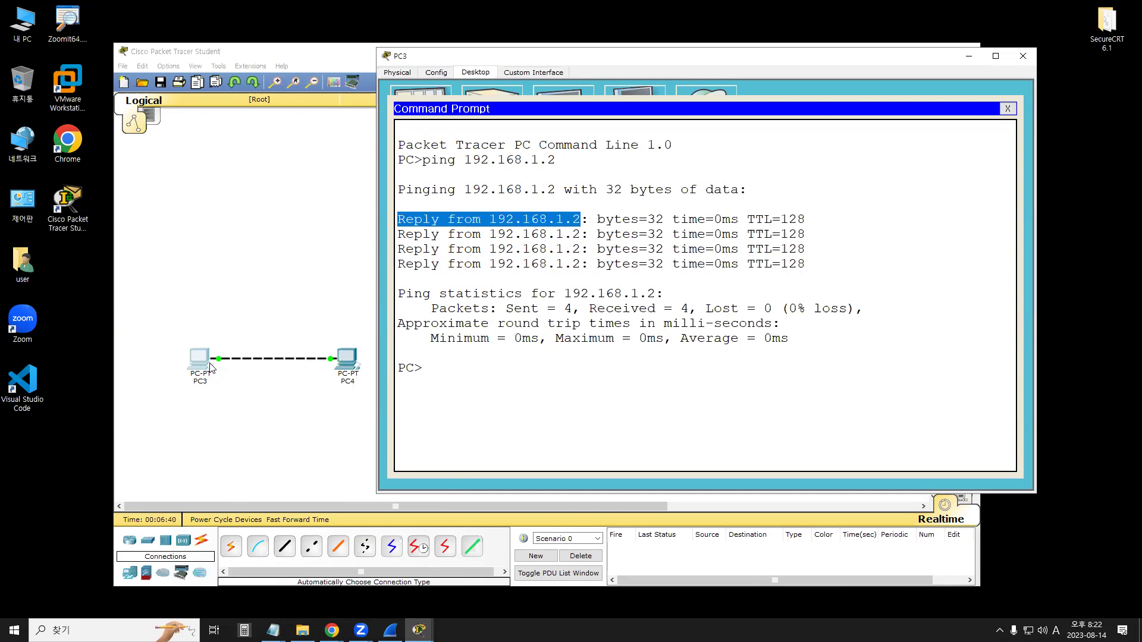
mouse_move(215, 374)
mouse_down()
mouse_move(329, 375)
mouse_move(320, 385)
mouse_up()
mouse_move(336, 338)
mouse_down()
mouse_move(215, 333)
mouse_move(225, 347)
mouse_up()
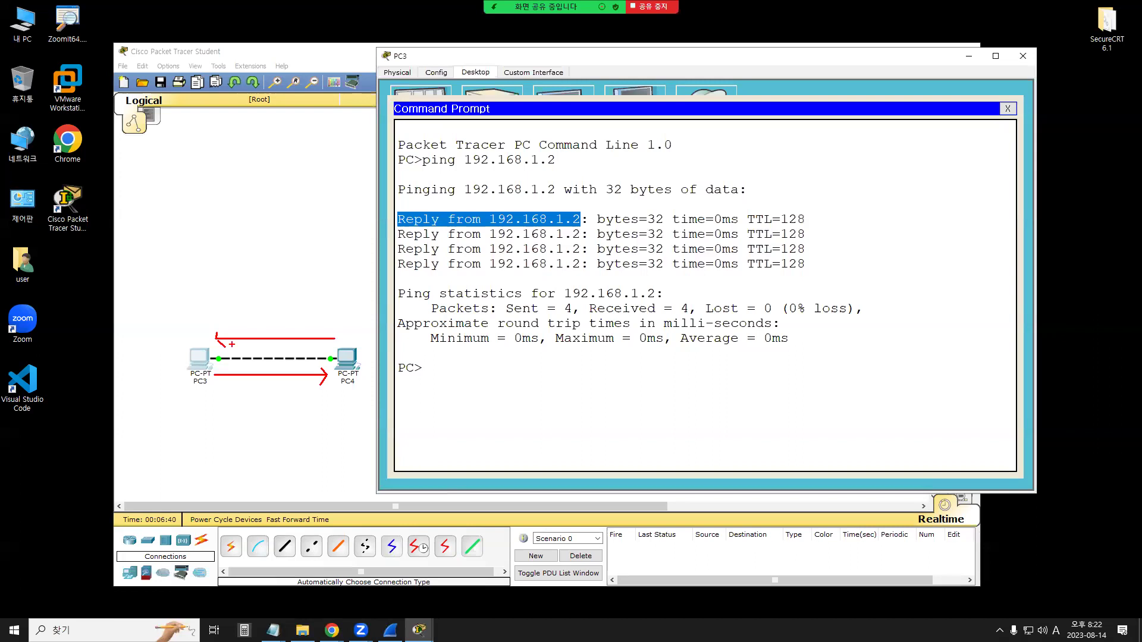
key(Escape)
Close PC3's window, widen the main window and switch the network from Realtime to Simulation mode
click(1020, 56)
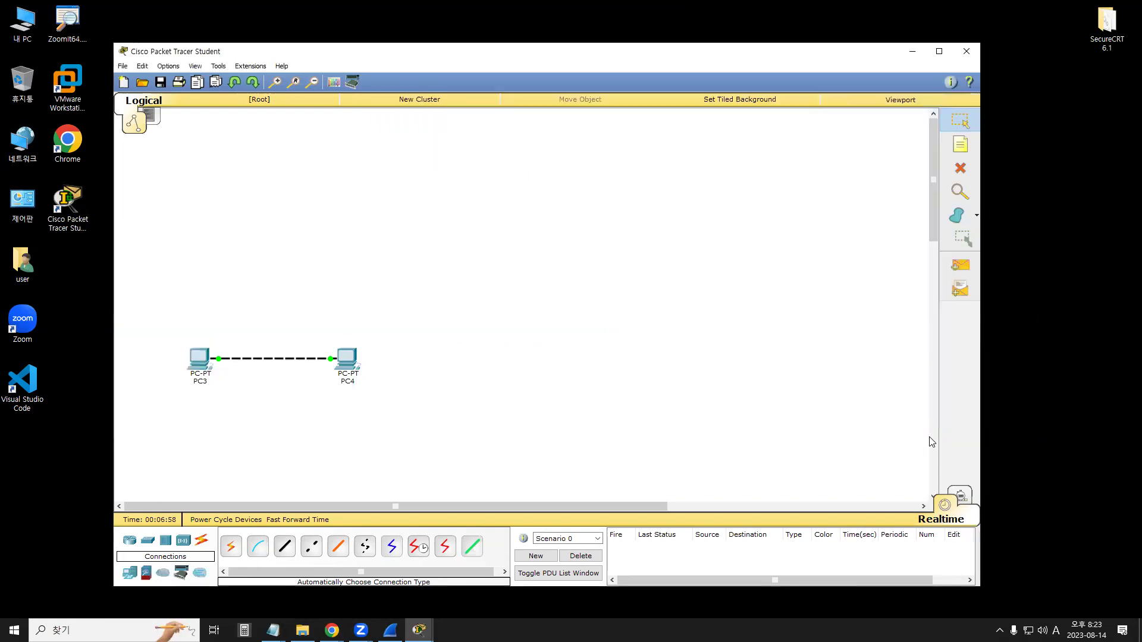
drag(980, 428, 1017, 426)
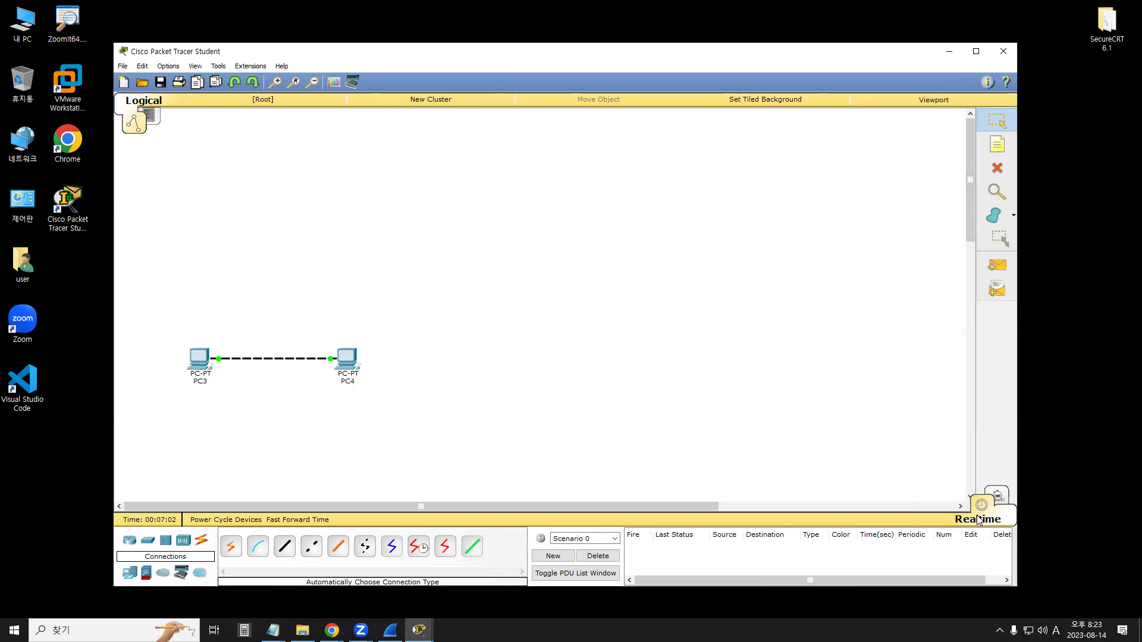
click(1004, 501)
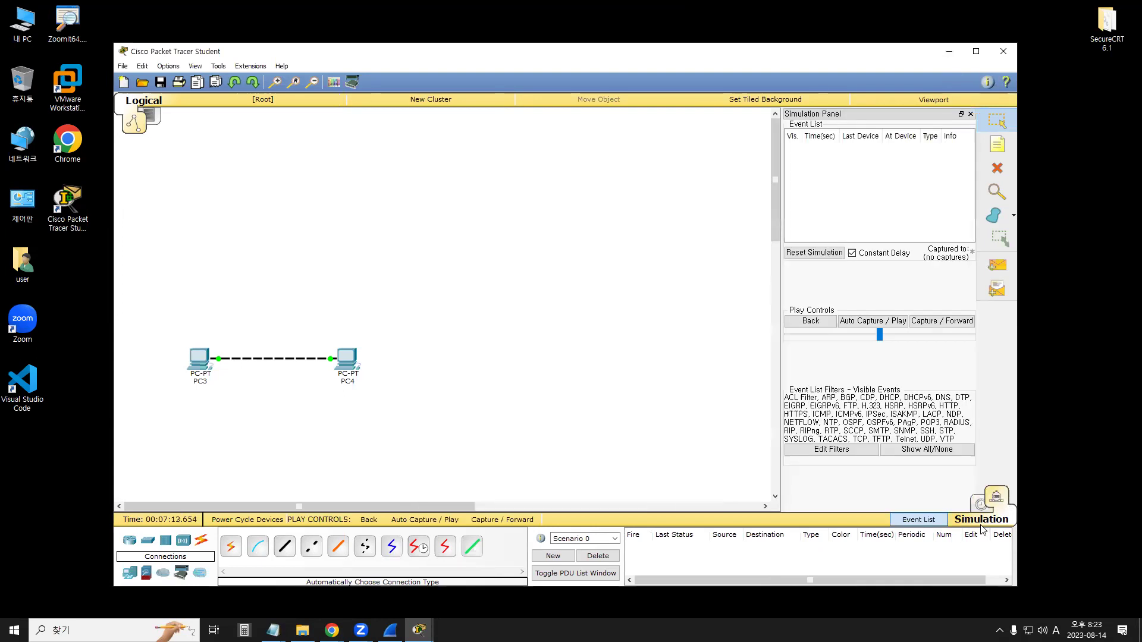